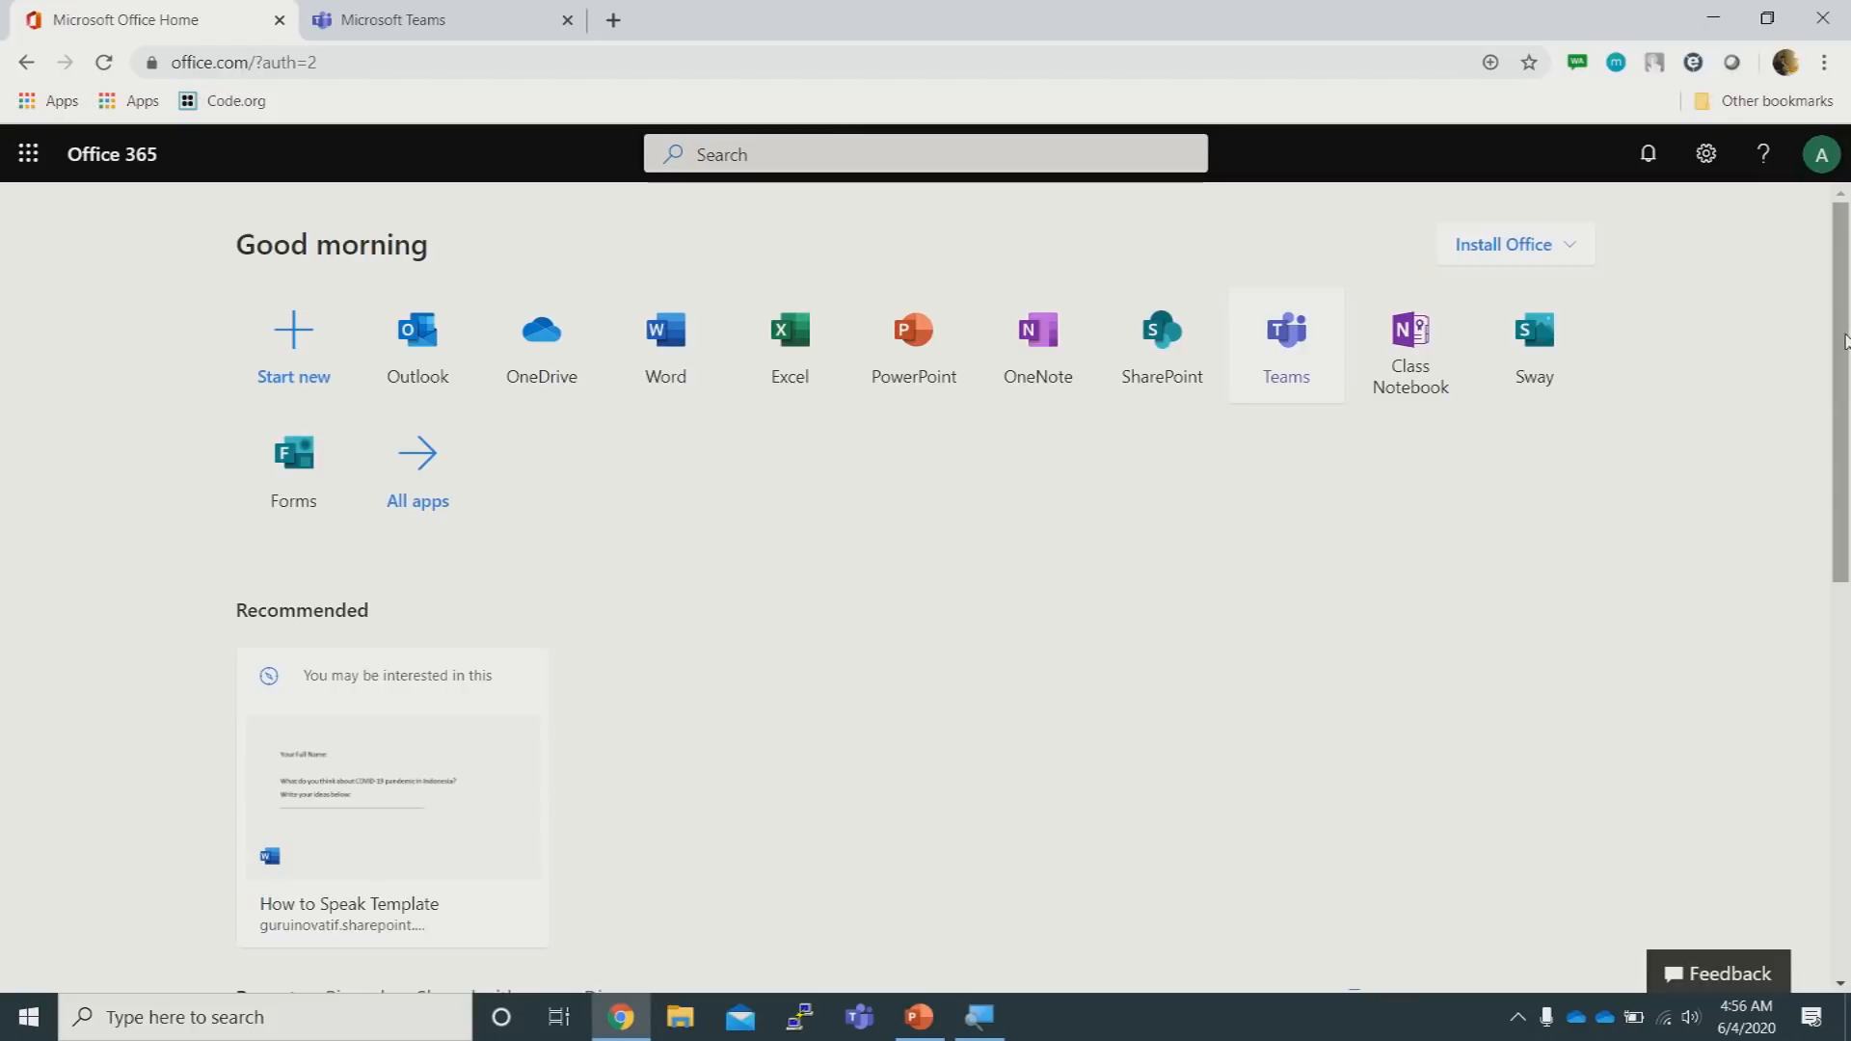
Switch to Microsoft Teams and open the Class Notebook in the General channel of the XII MIPA 1 team
{"action": "left_click_drag", "start_coordinate": [1848, 337], "coordinate": [1848, 299]}
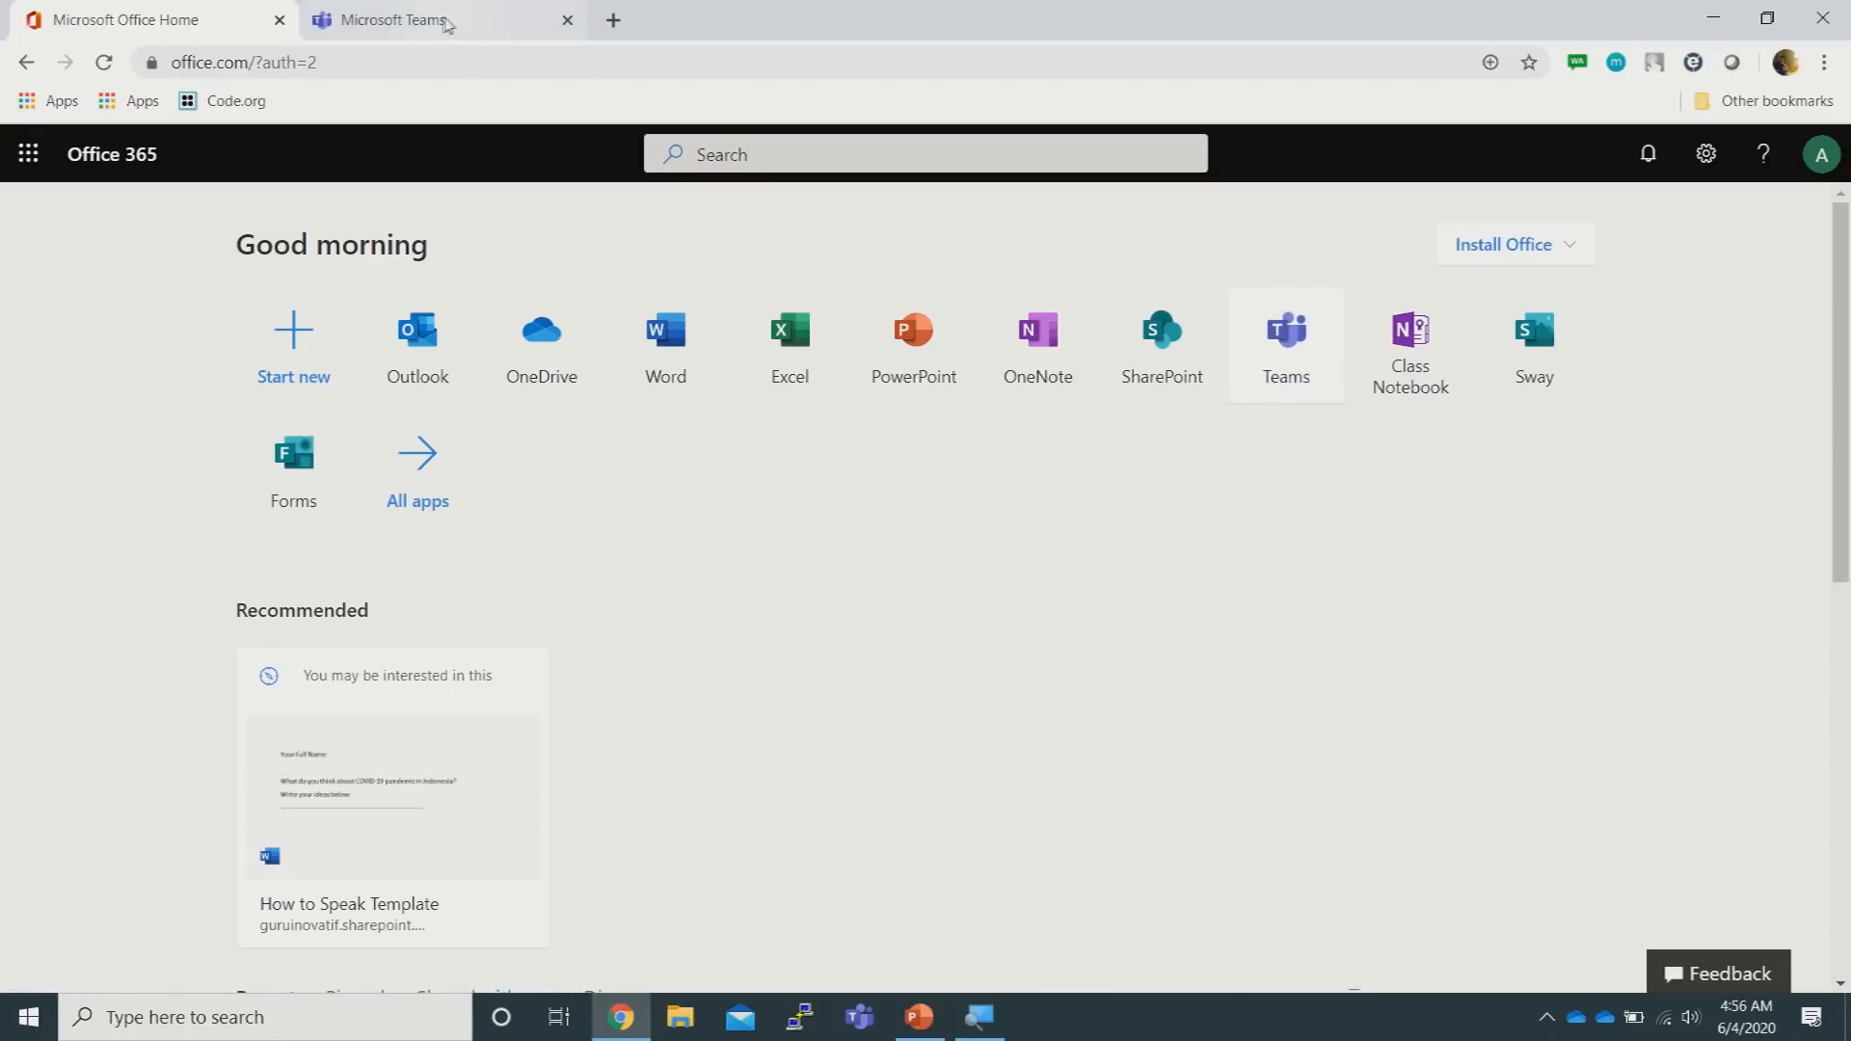
{"action": "left_click", "coordinate": [446, 22]}
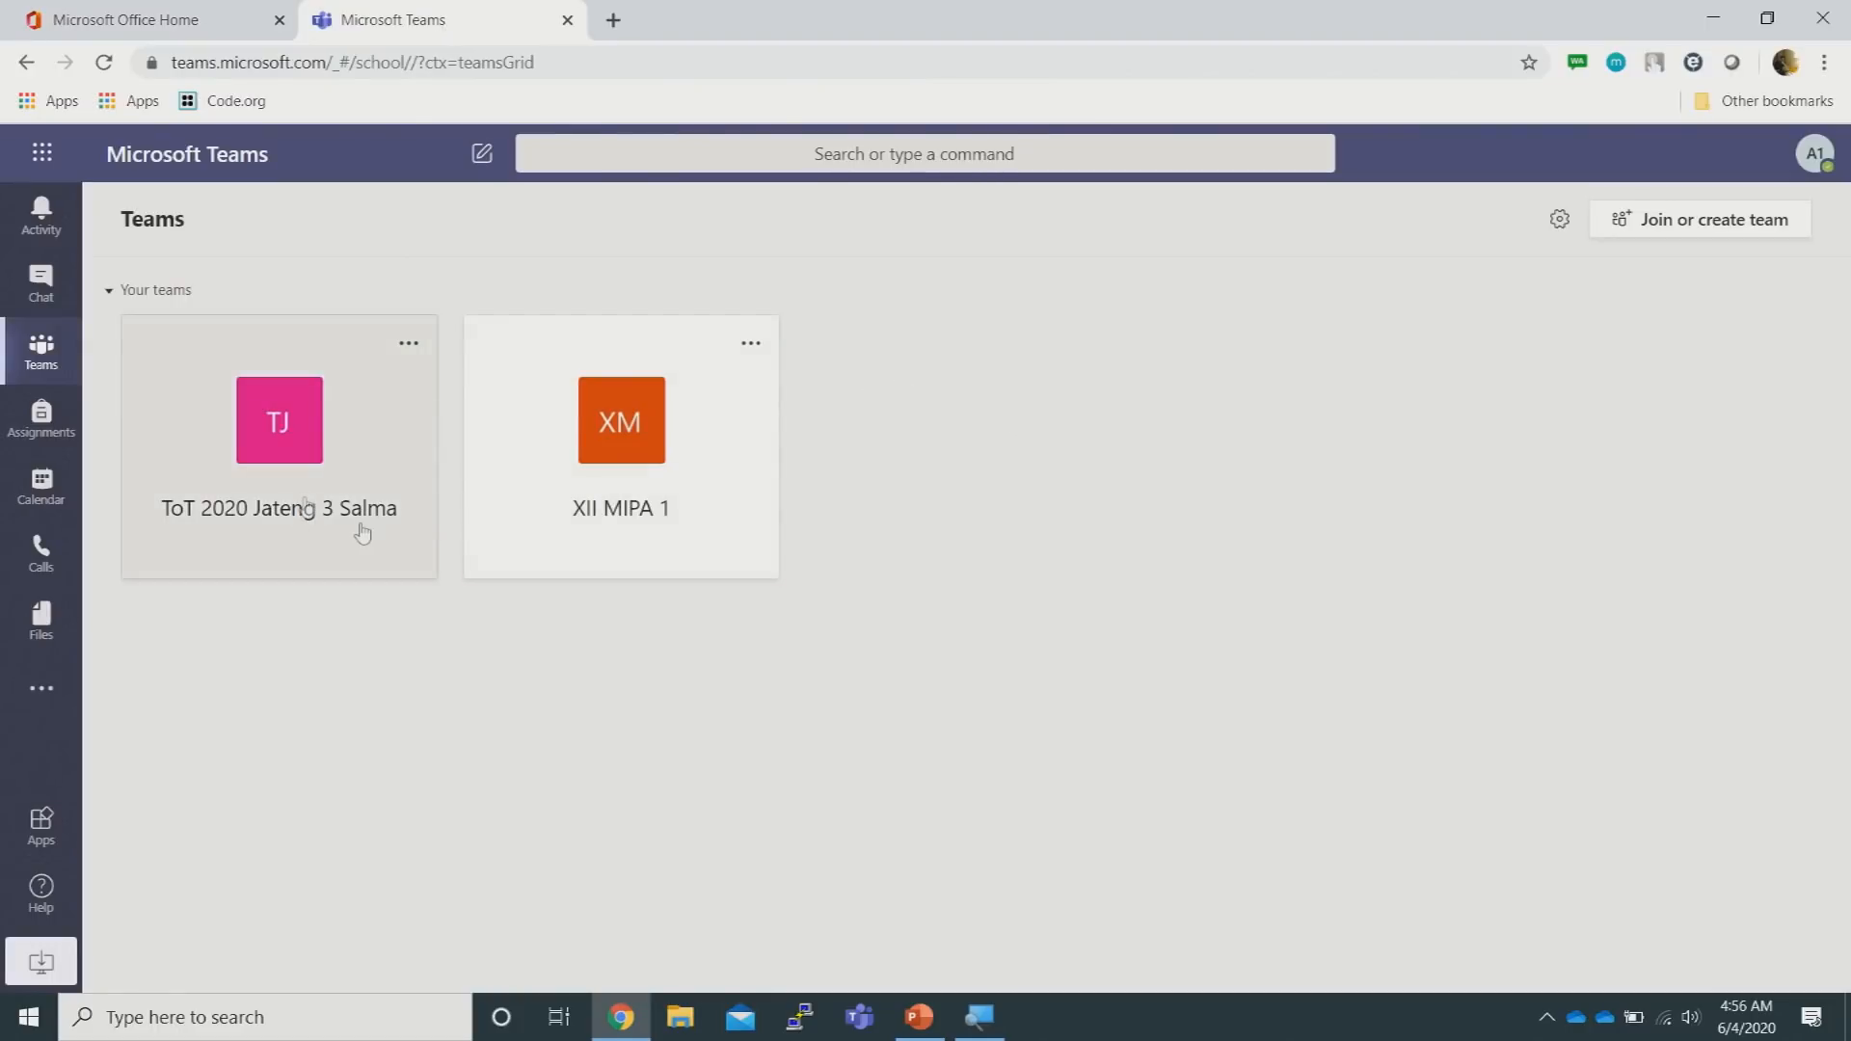
{"action": "left_click", "coordinate": [607, 455]}
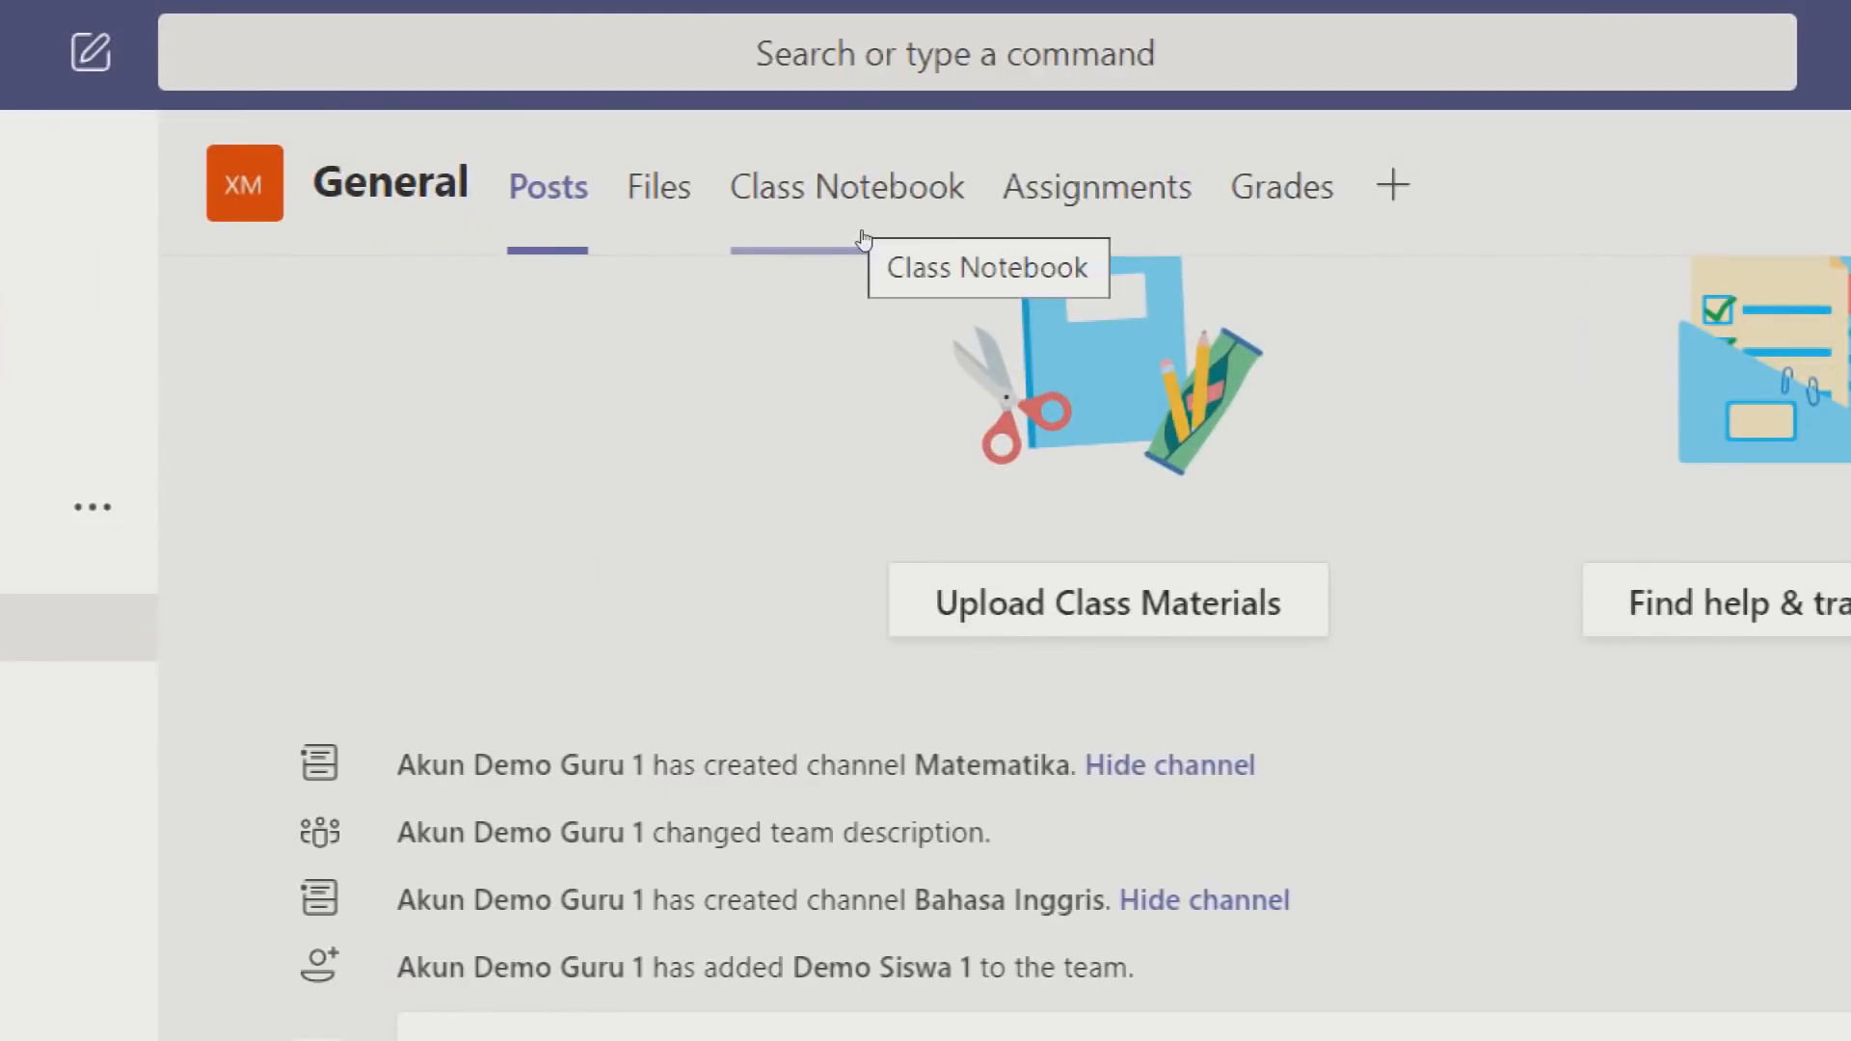
{"action": "left_click", "coordinate": [861, 241]}
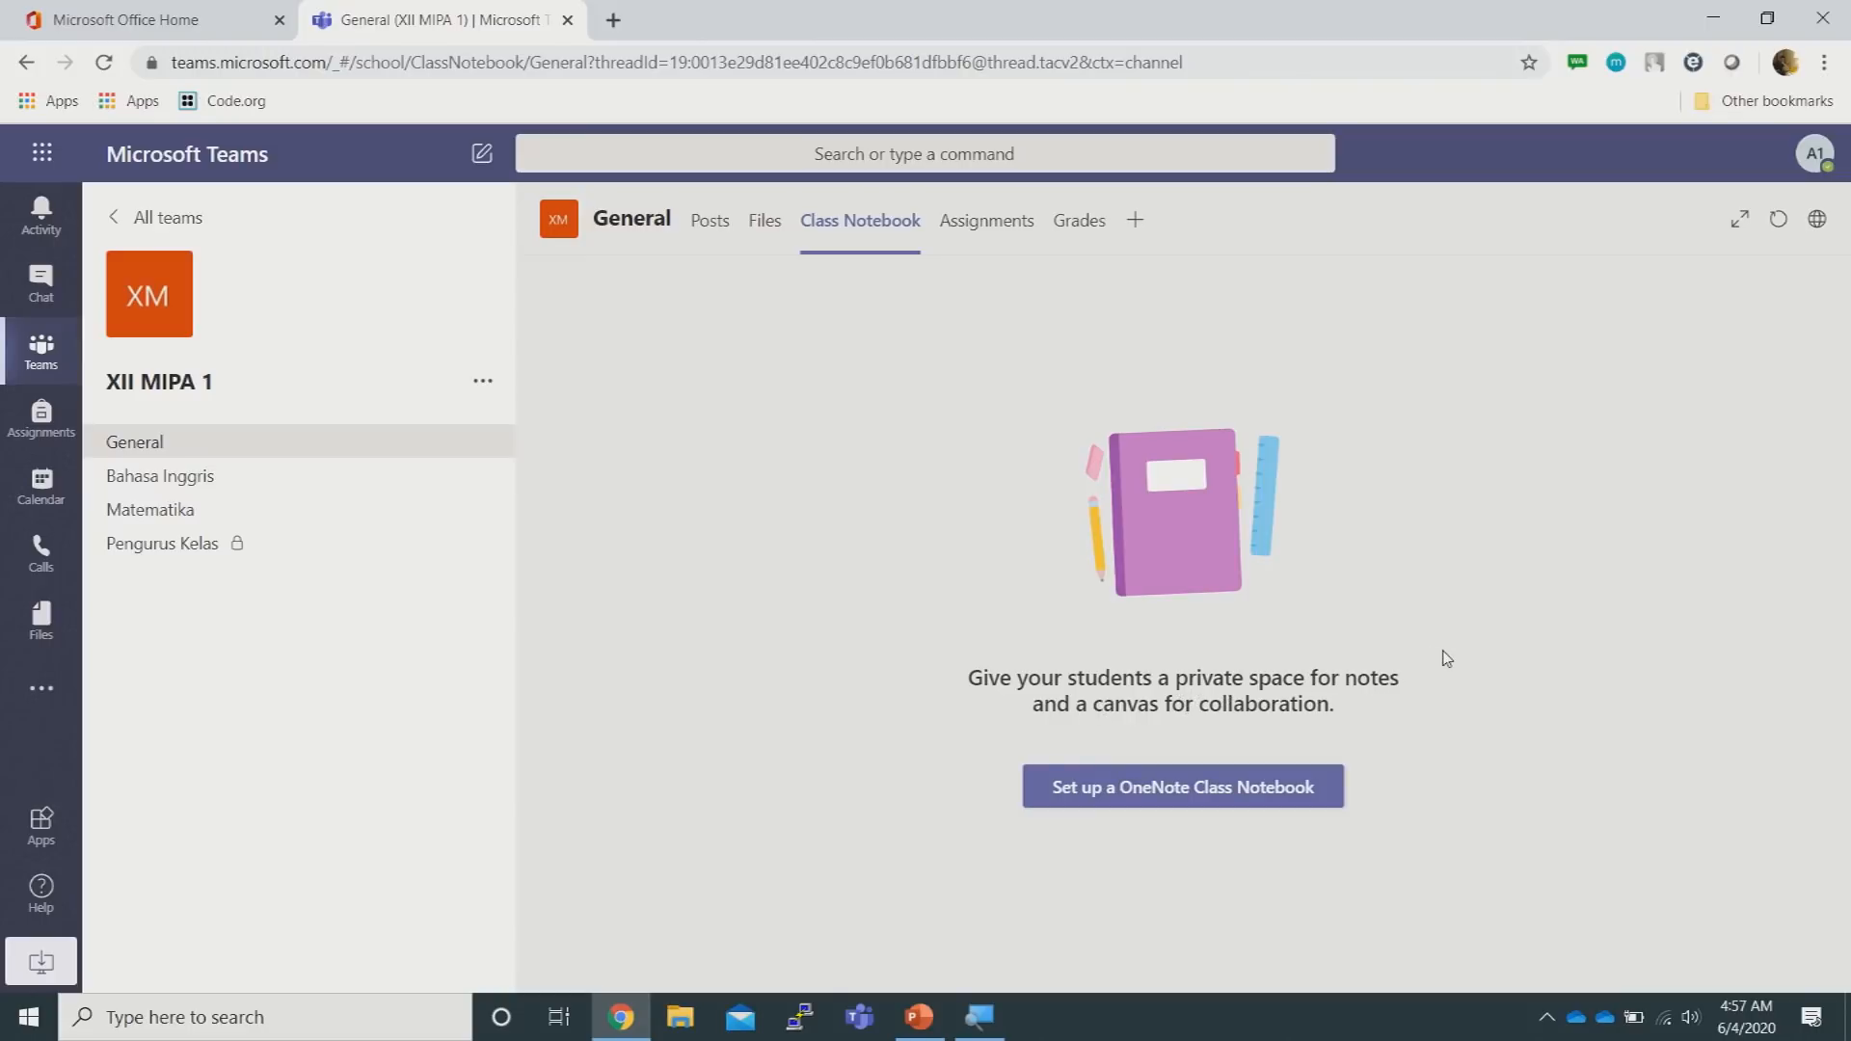
Start setting up a OneNote Class Notebook for the team from a blank notebook
{"action": "left_click_drag", "start_coordinate": [1162, 680], "coordinate": [1400, 692]}
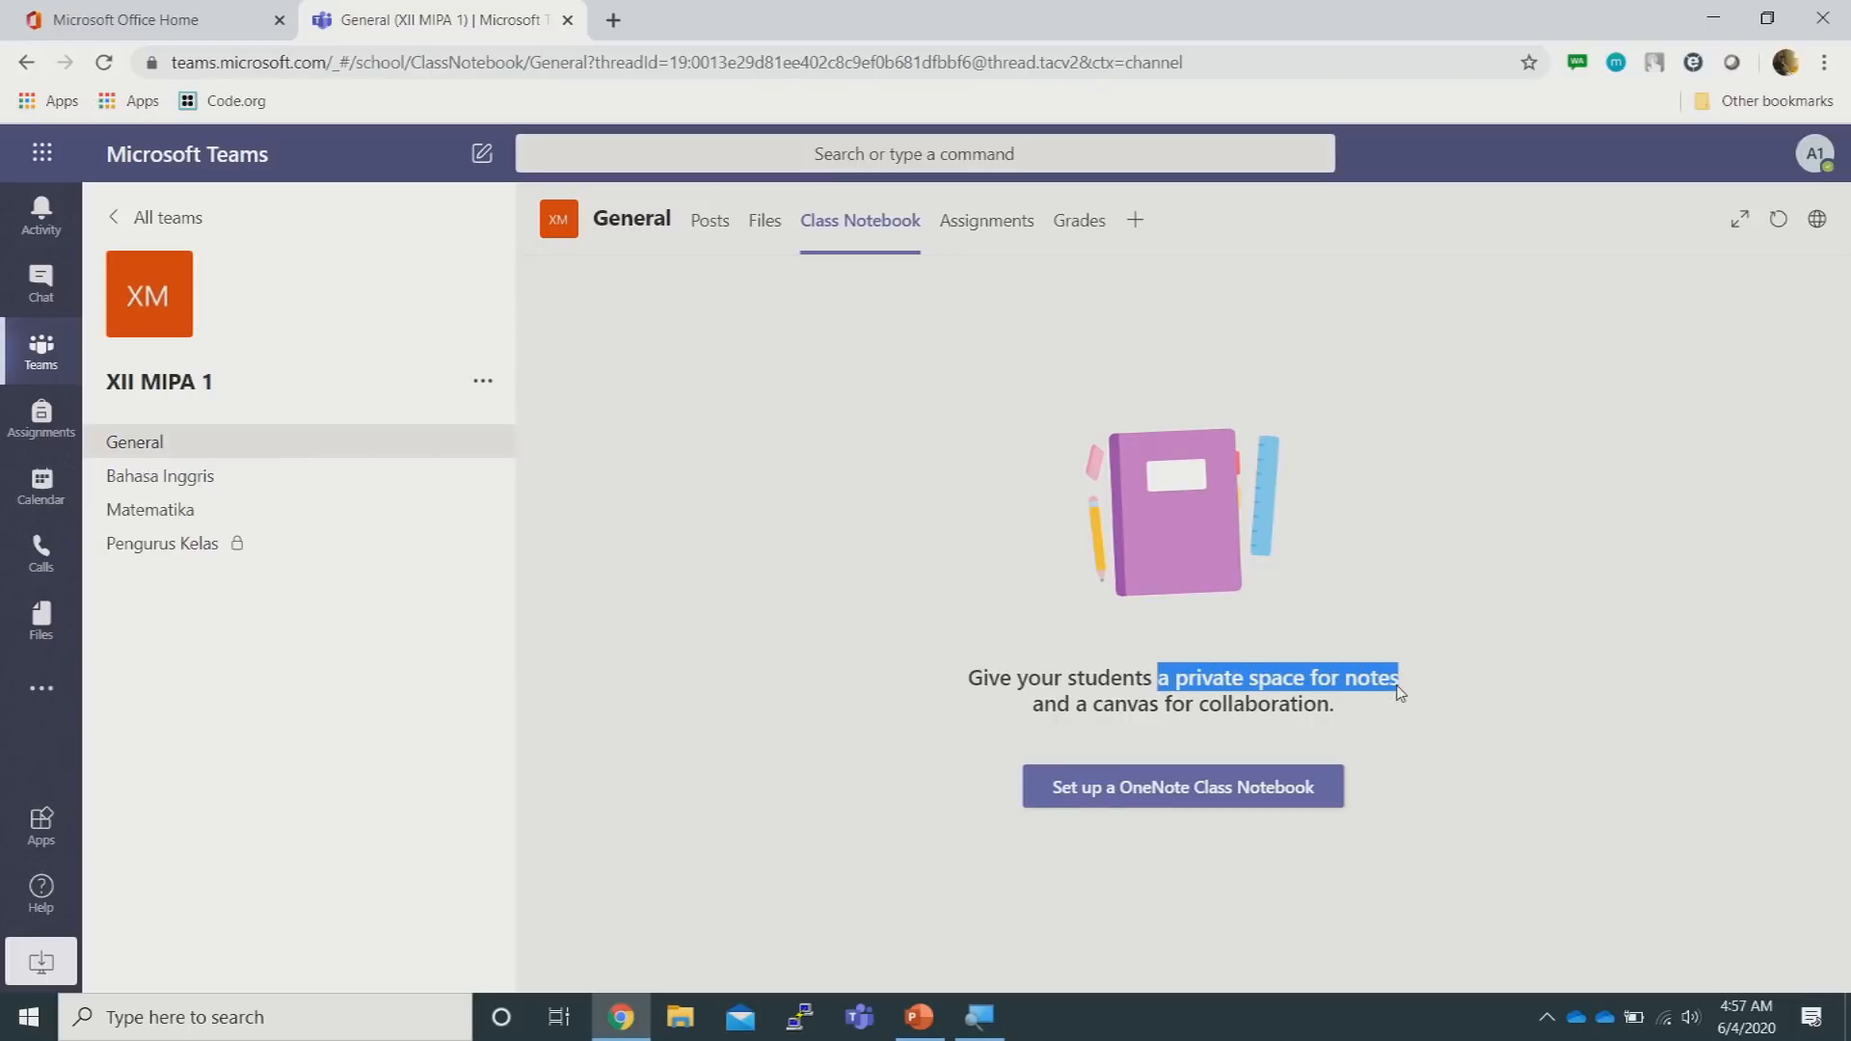
{"action": "left_click", "coordinate": [1363, 721]}
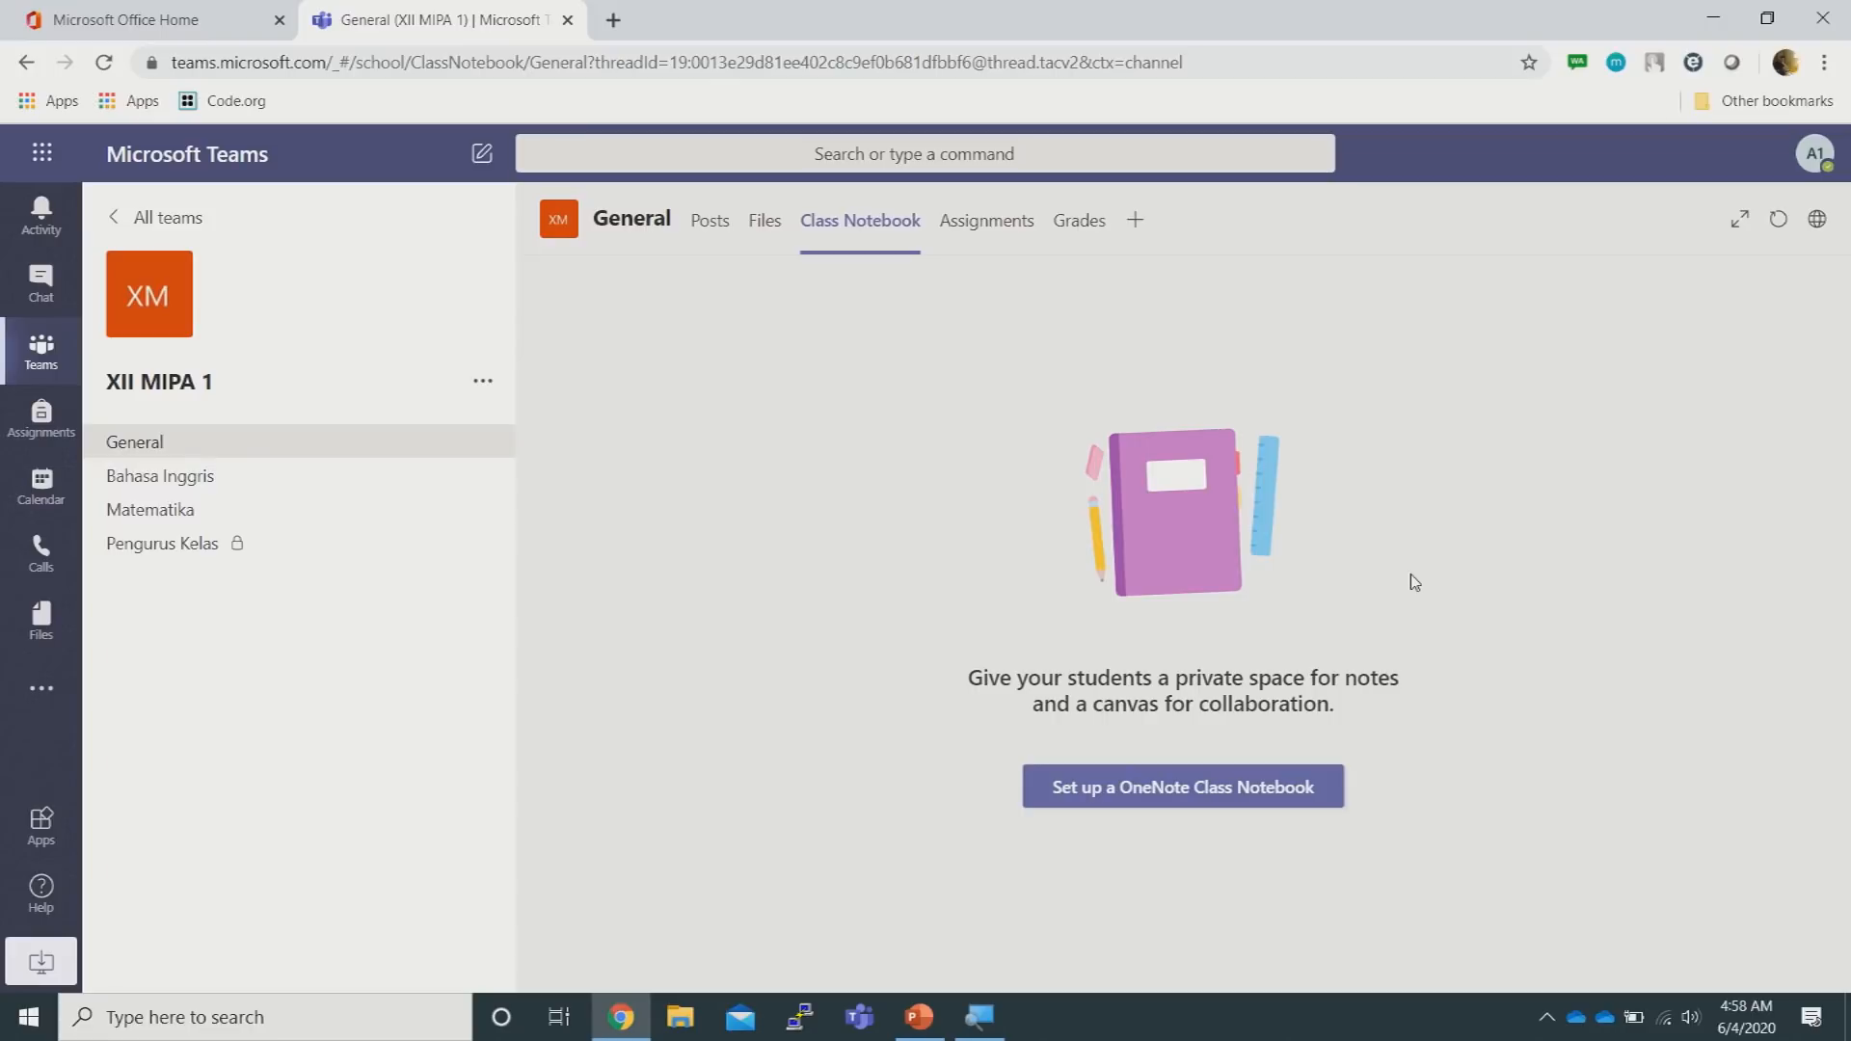
{"action": "left_click", "coordinate": [1194, 799]}
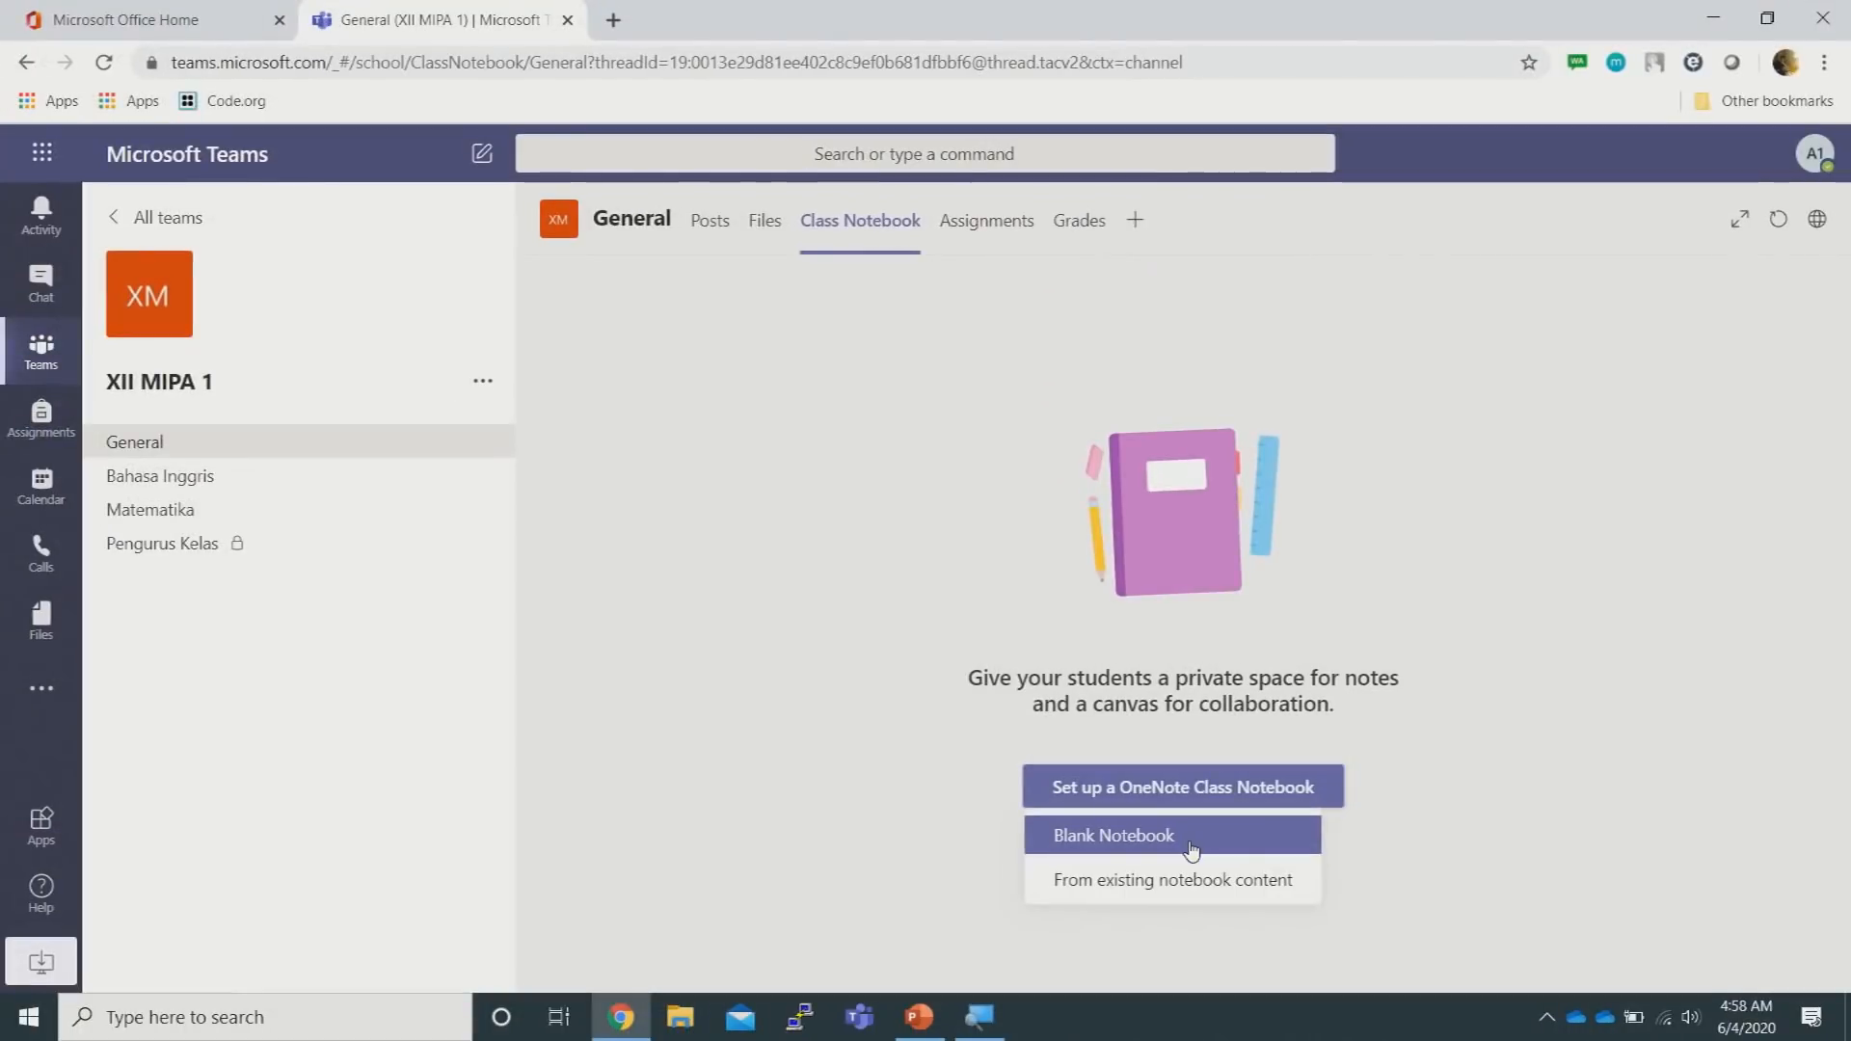
{"action": "left_click", "coordinate": [1192, 850]}
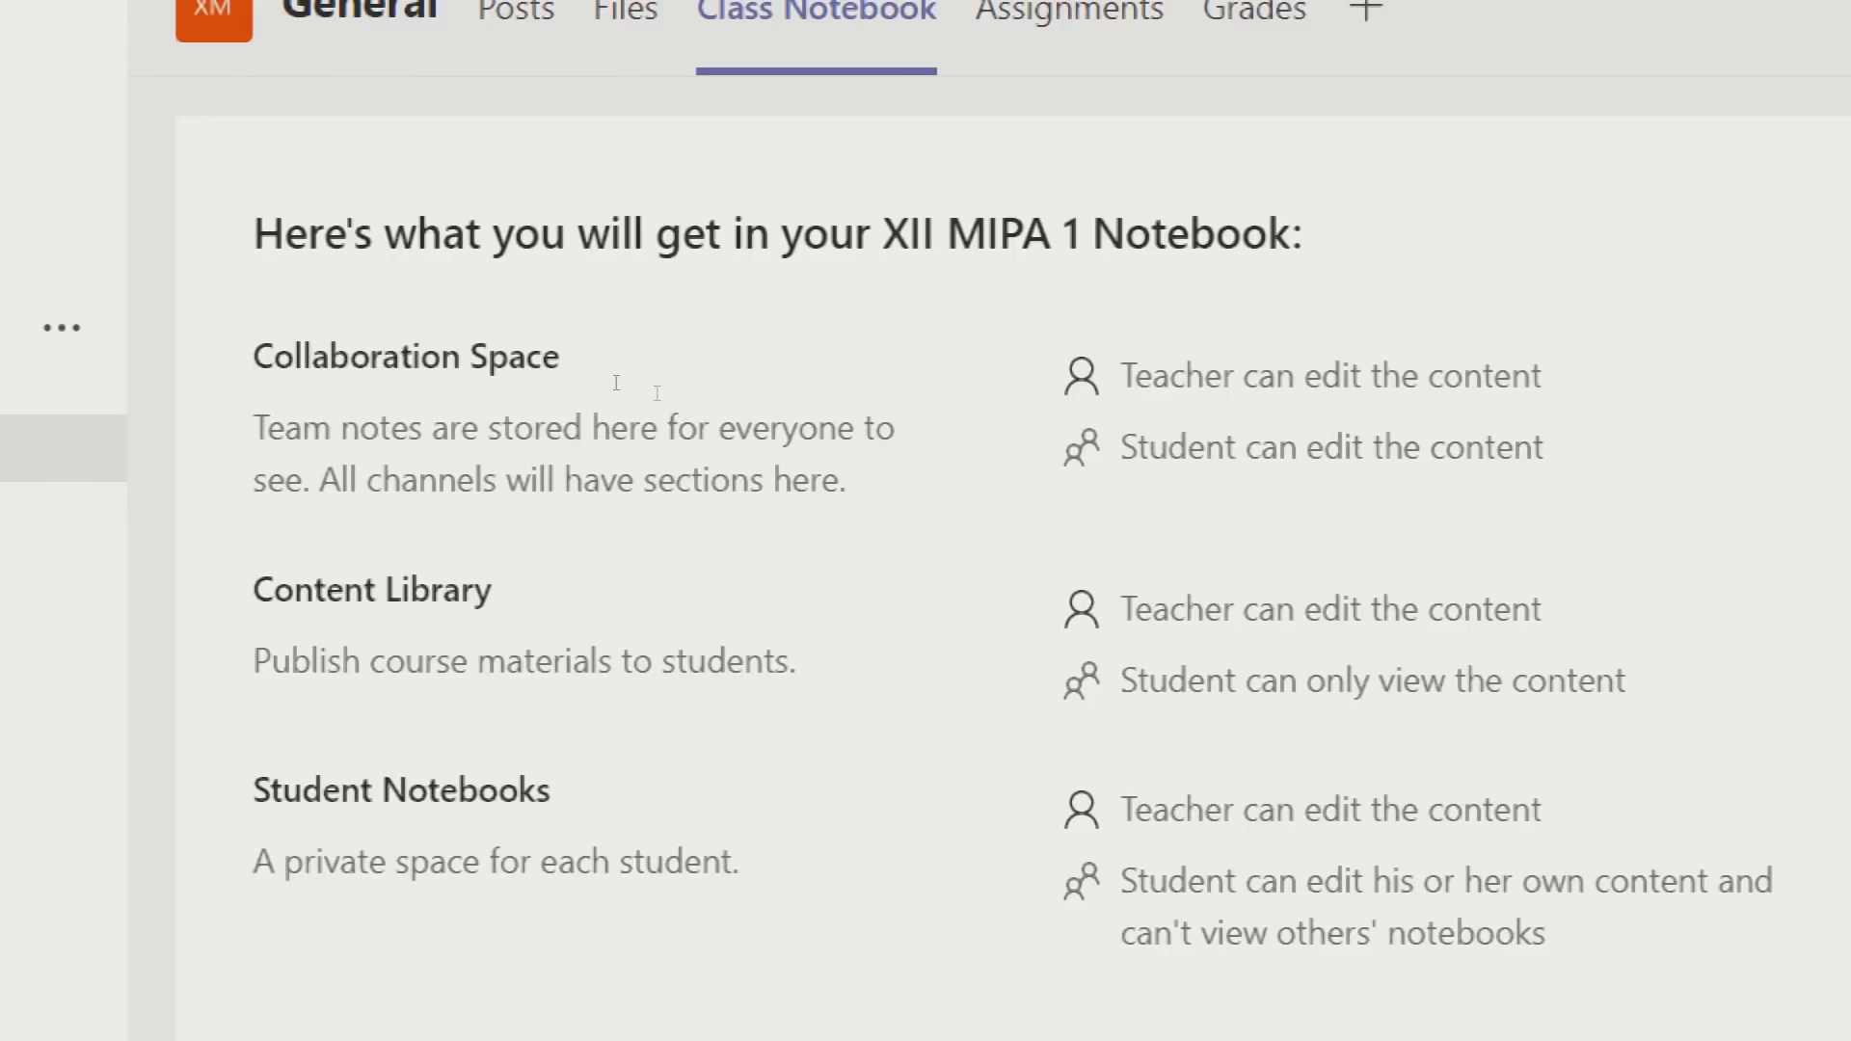
Examine the descriptions of the Collaboration Space, Content Library and Student Notebooks, including the teacher and student permissions for each
{"action": "left_click_drag", "start_coordinate": [272, 358], "coordinate": [788, 396]}
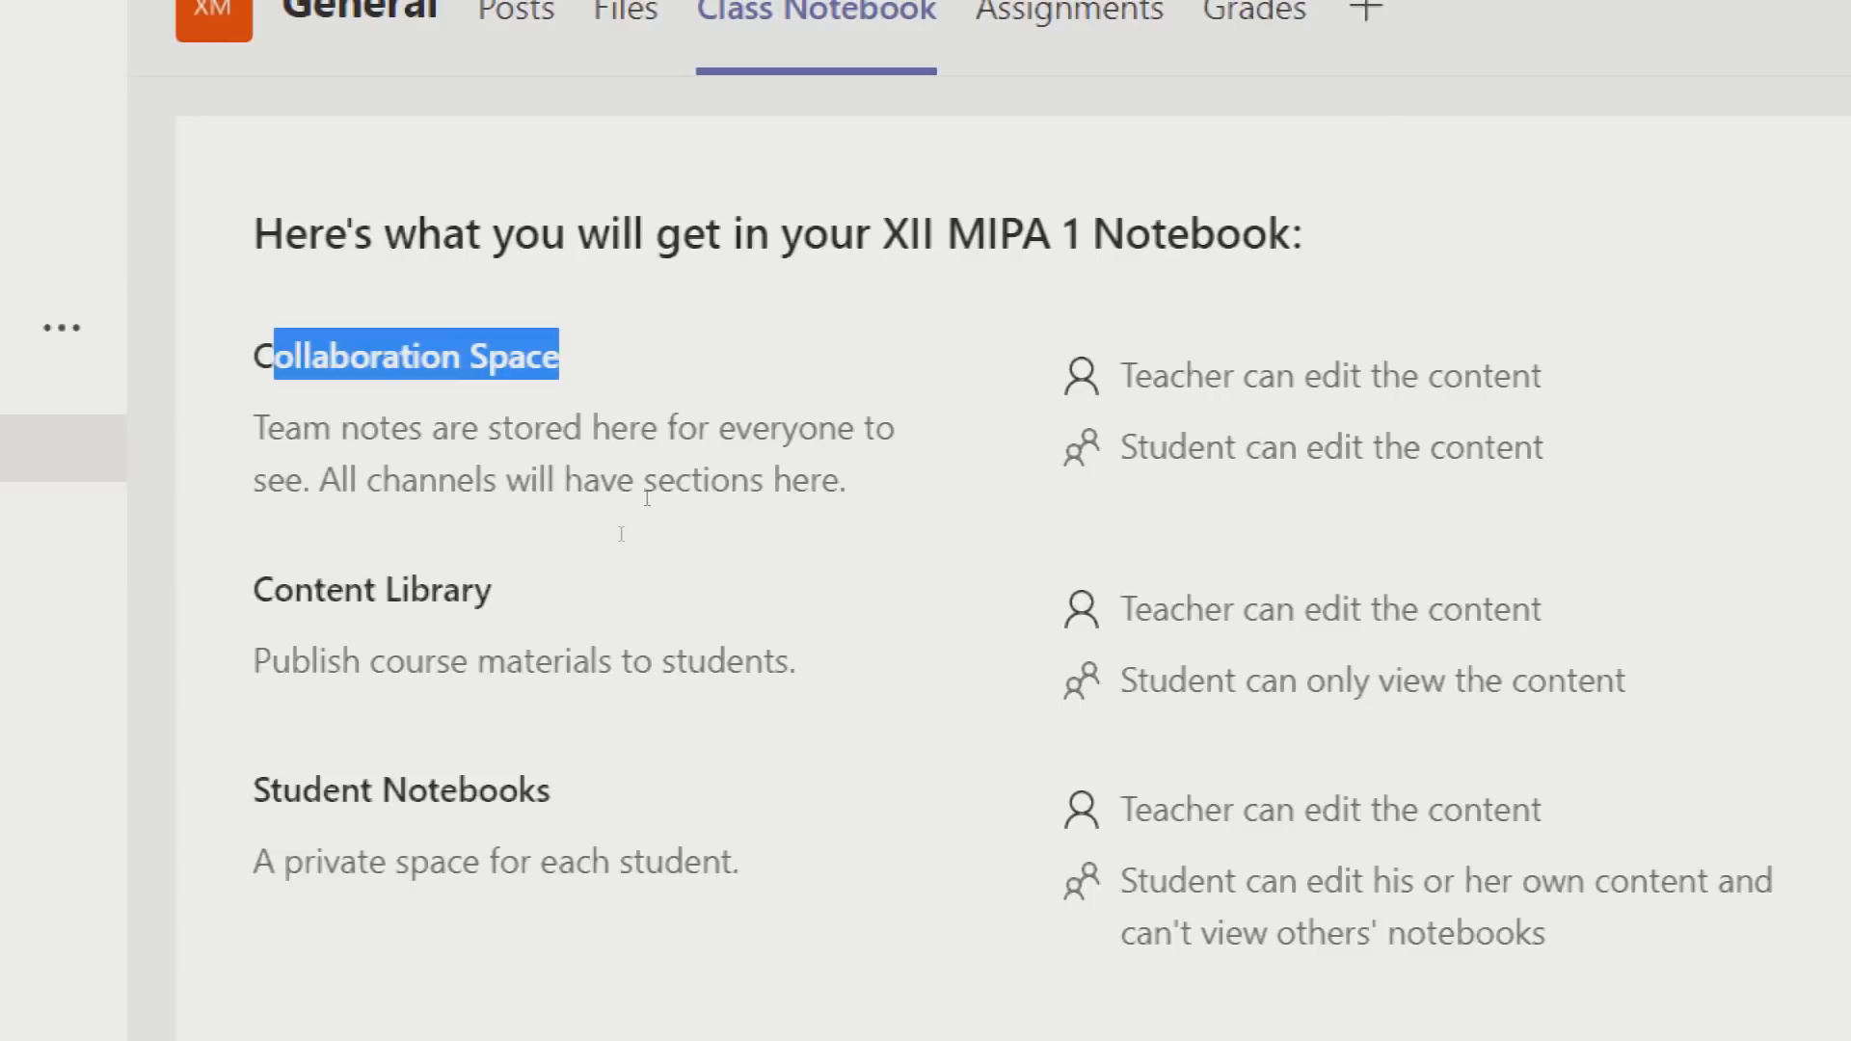
{"action": "left_click", "coordinate": [597, 511]}
{"action": "left_click_drag", "start_coordinate": [254, 589], "coordinate": [723, 517]}
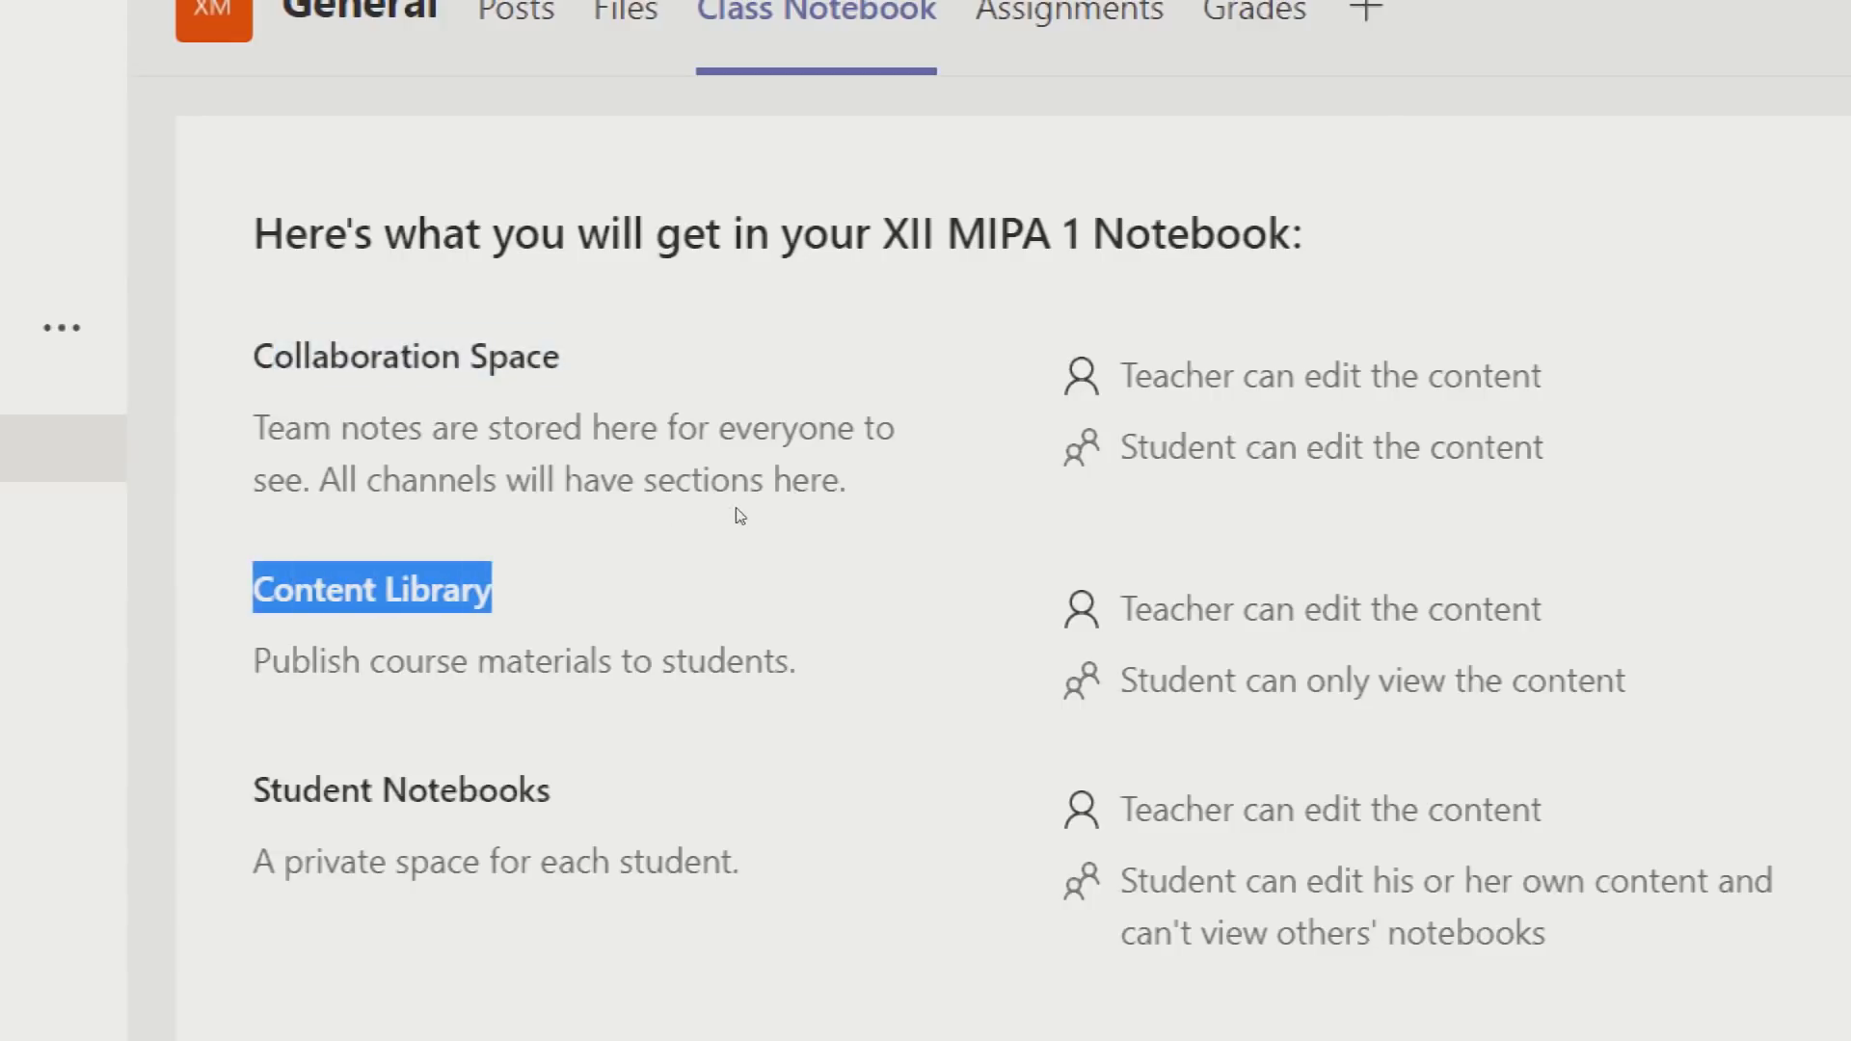
{"action": "left_click", "coordinate": [631, 617]}
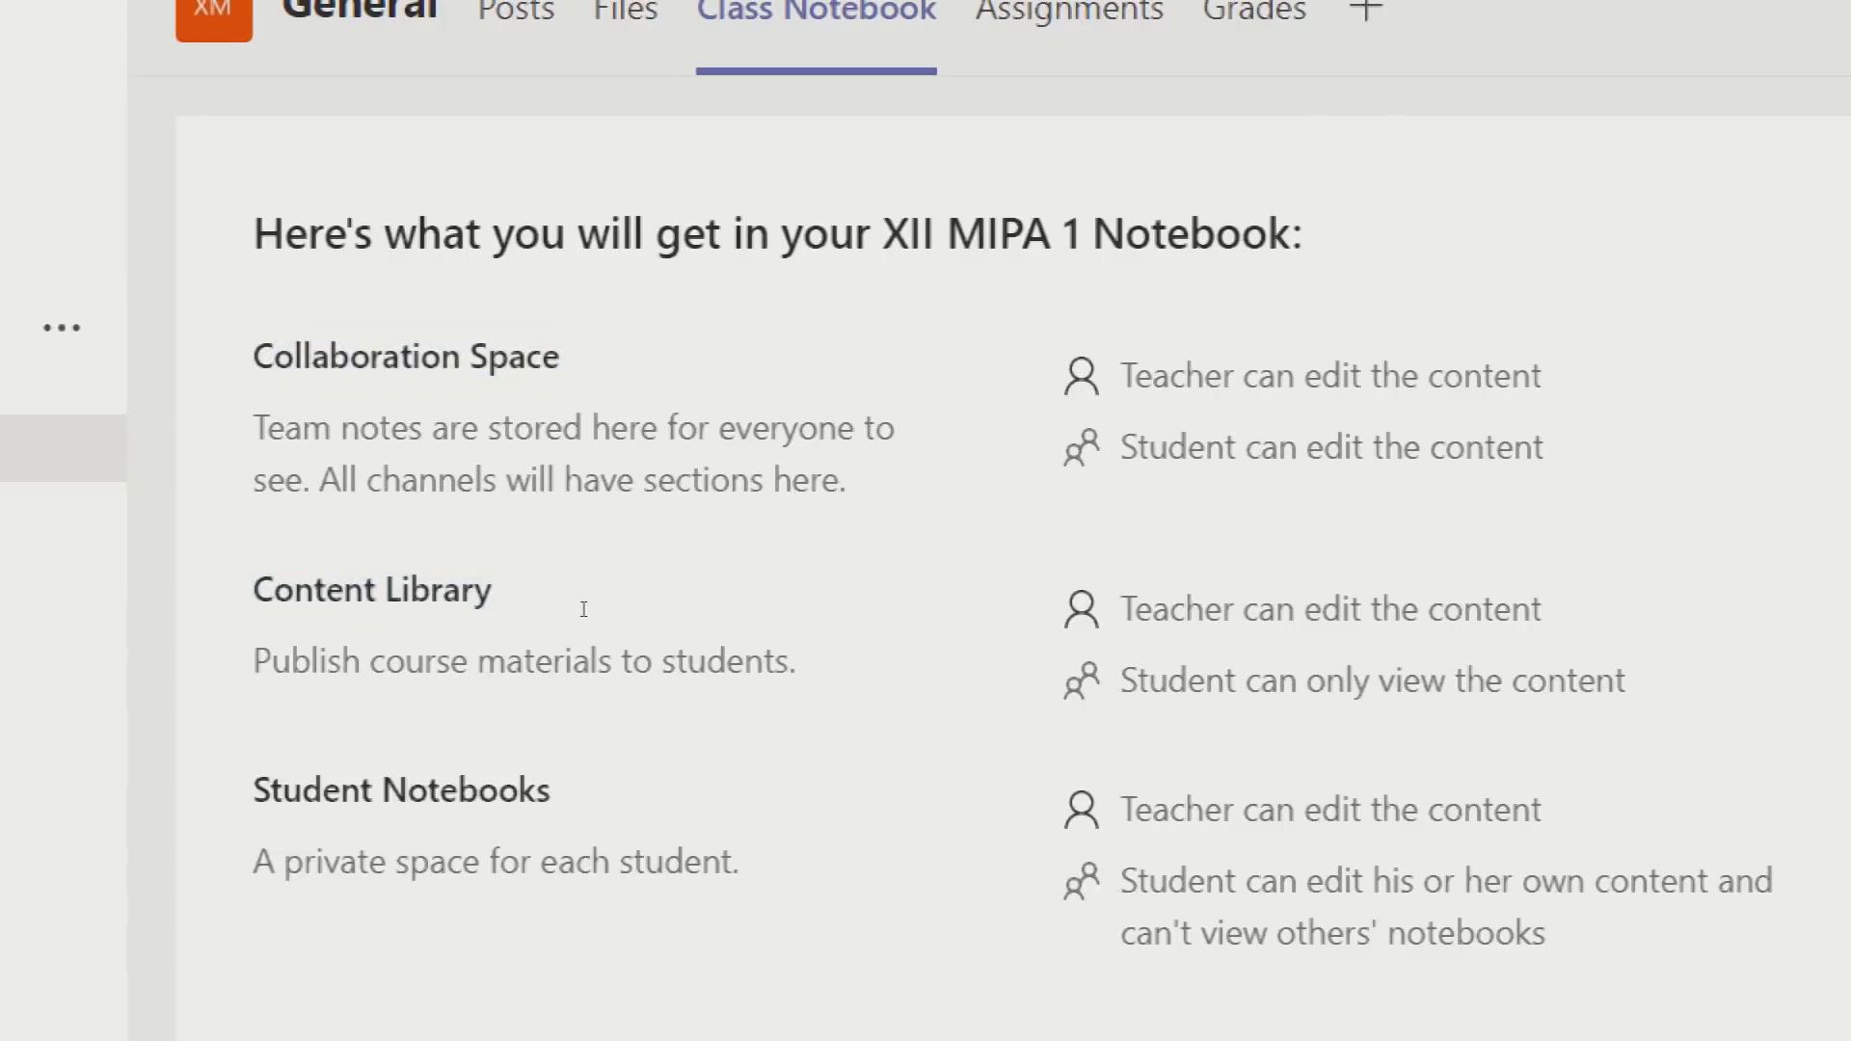
{"action": "left_click_drag", "start_coordinate": [584, 609], "coordinate": [743, 607]}
{"action": "left_click", "coordinate": [673, 605]}
{"action": "triple_click", "coordinate": [585, 386]}
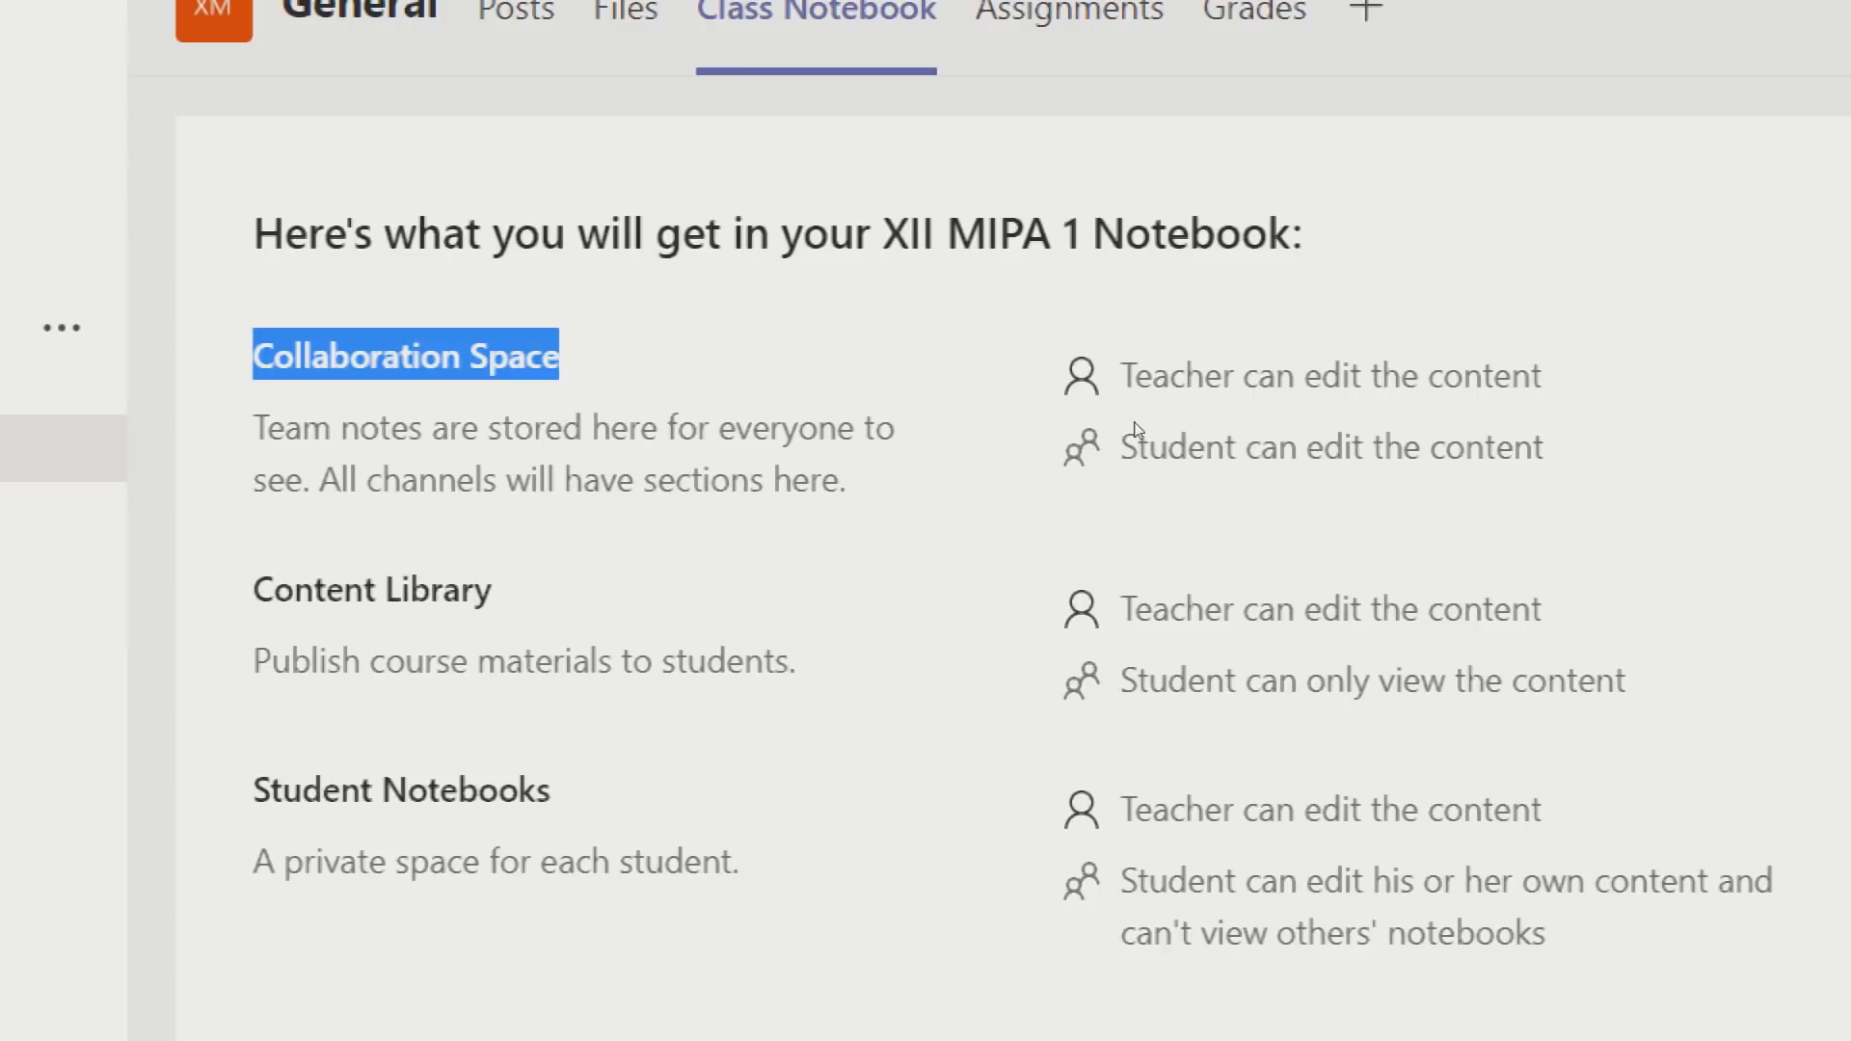
{"action": "left_click", "coordinate": [640, 598]}
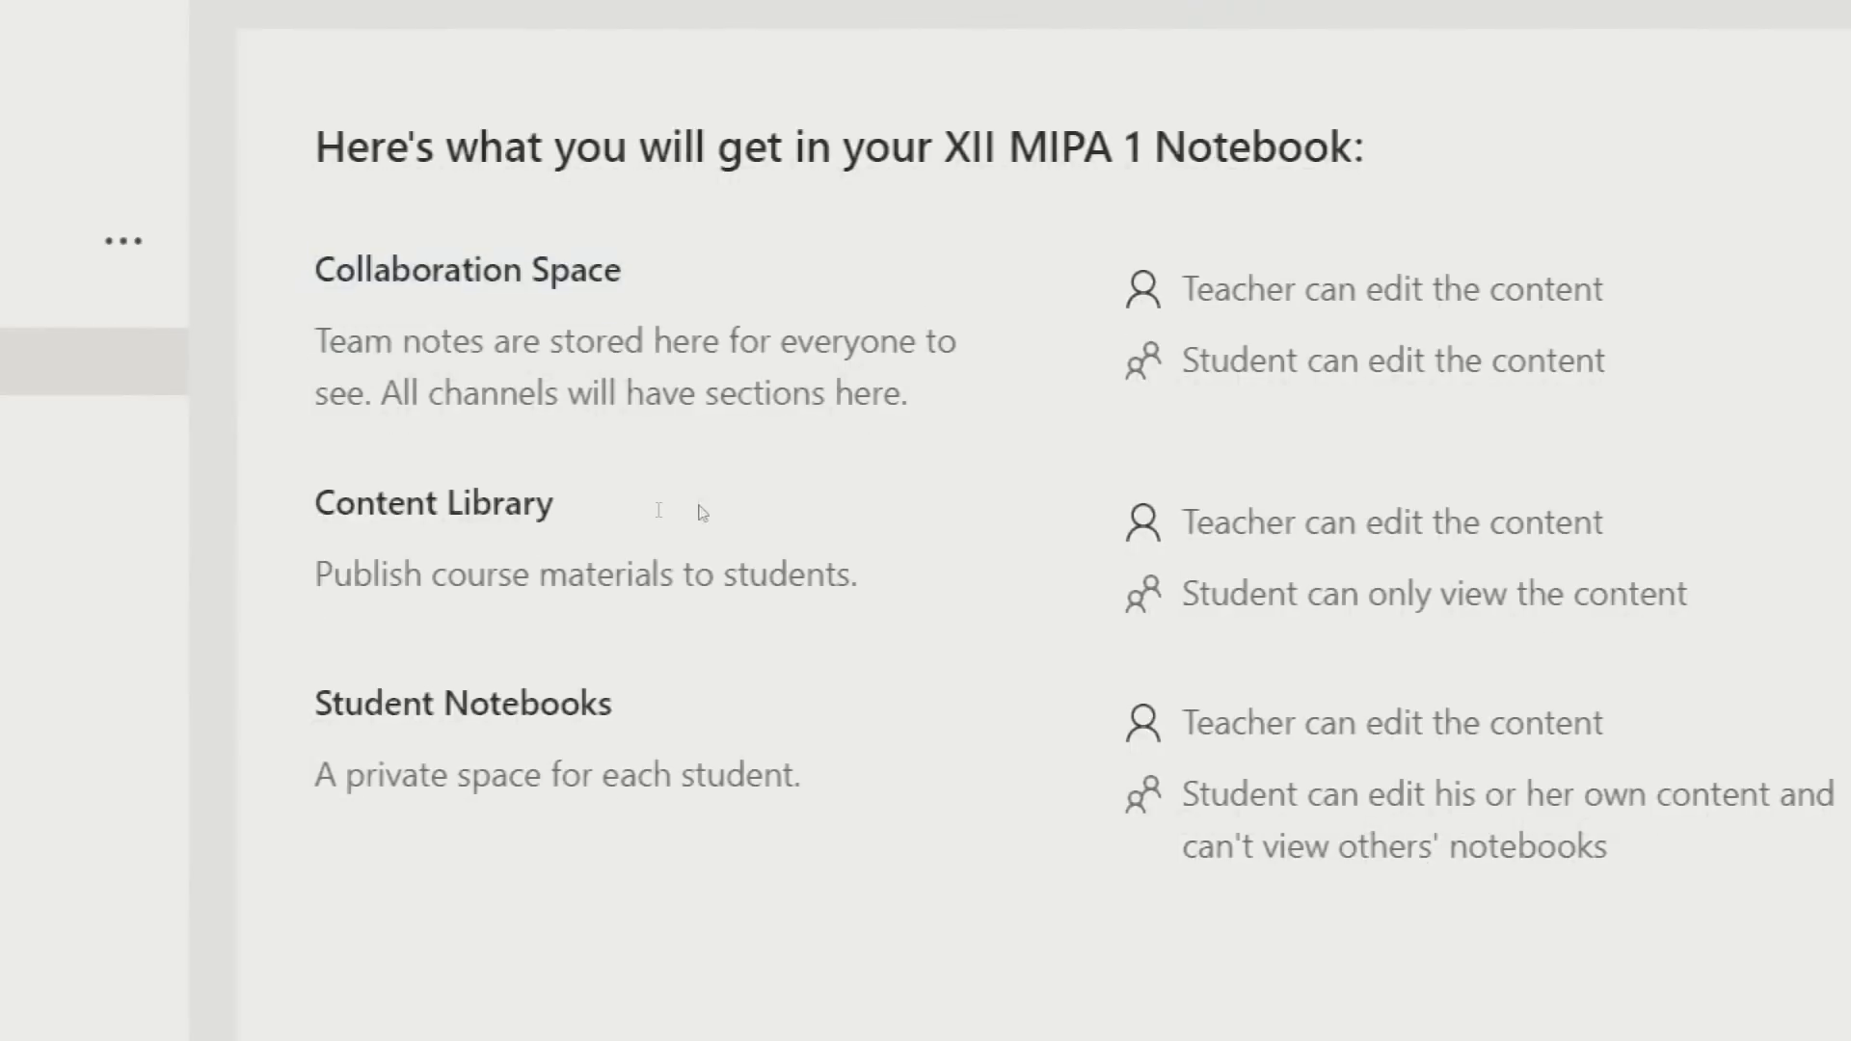
{"action": "triple_click", "coordinate": [605, 505]}
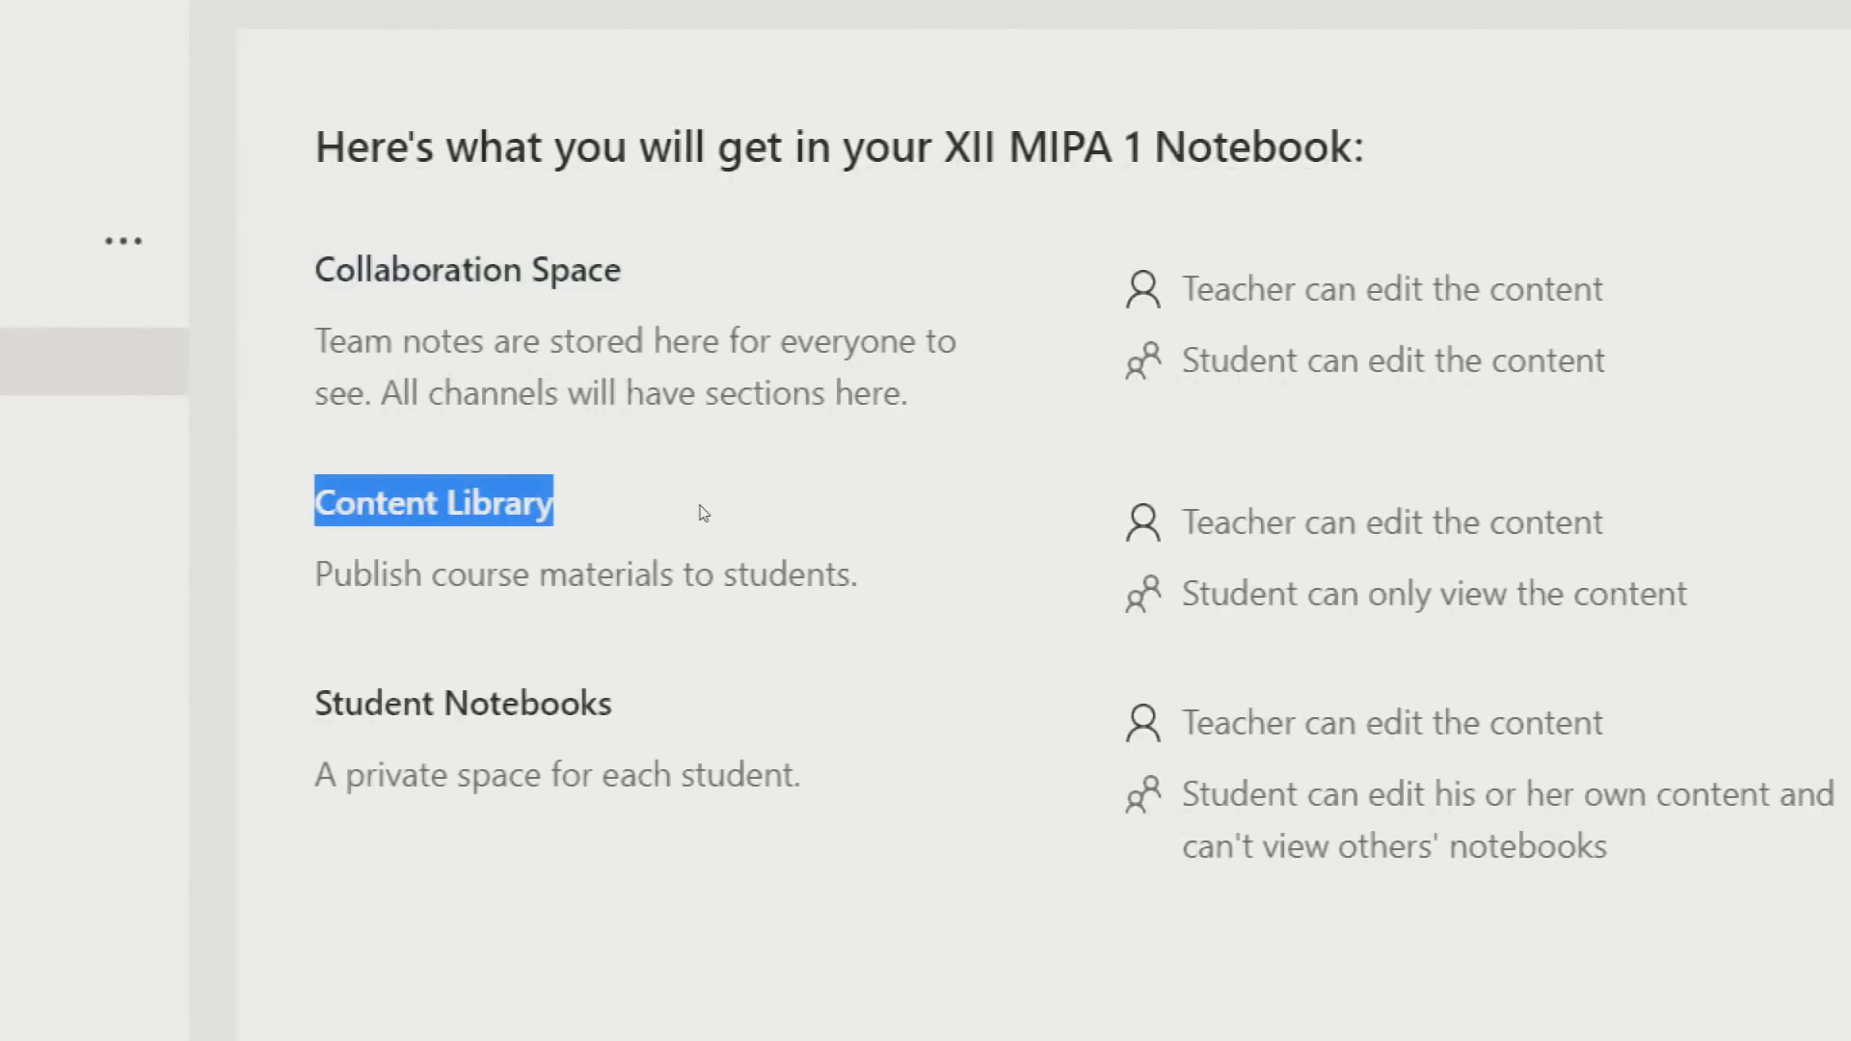
{"action": "left_click", "coordinate": [684, 520]}
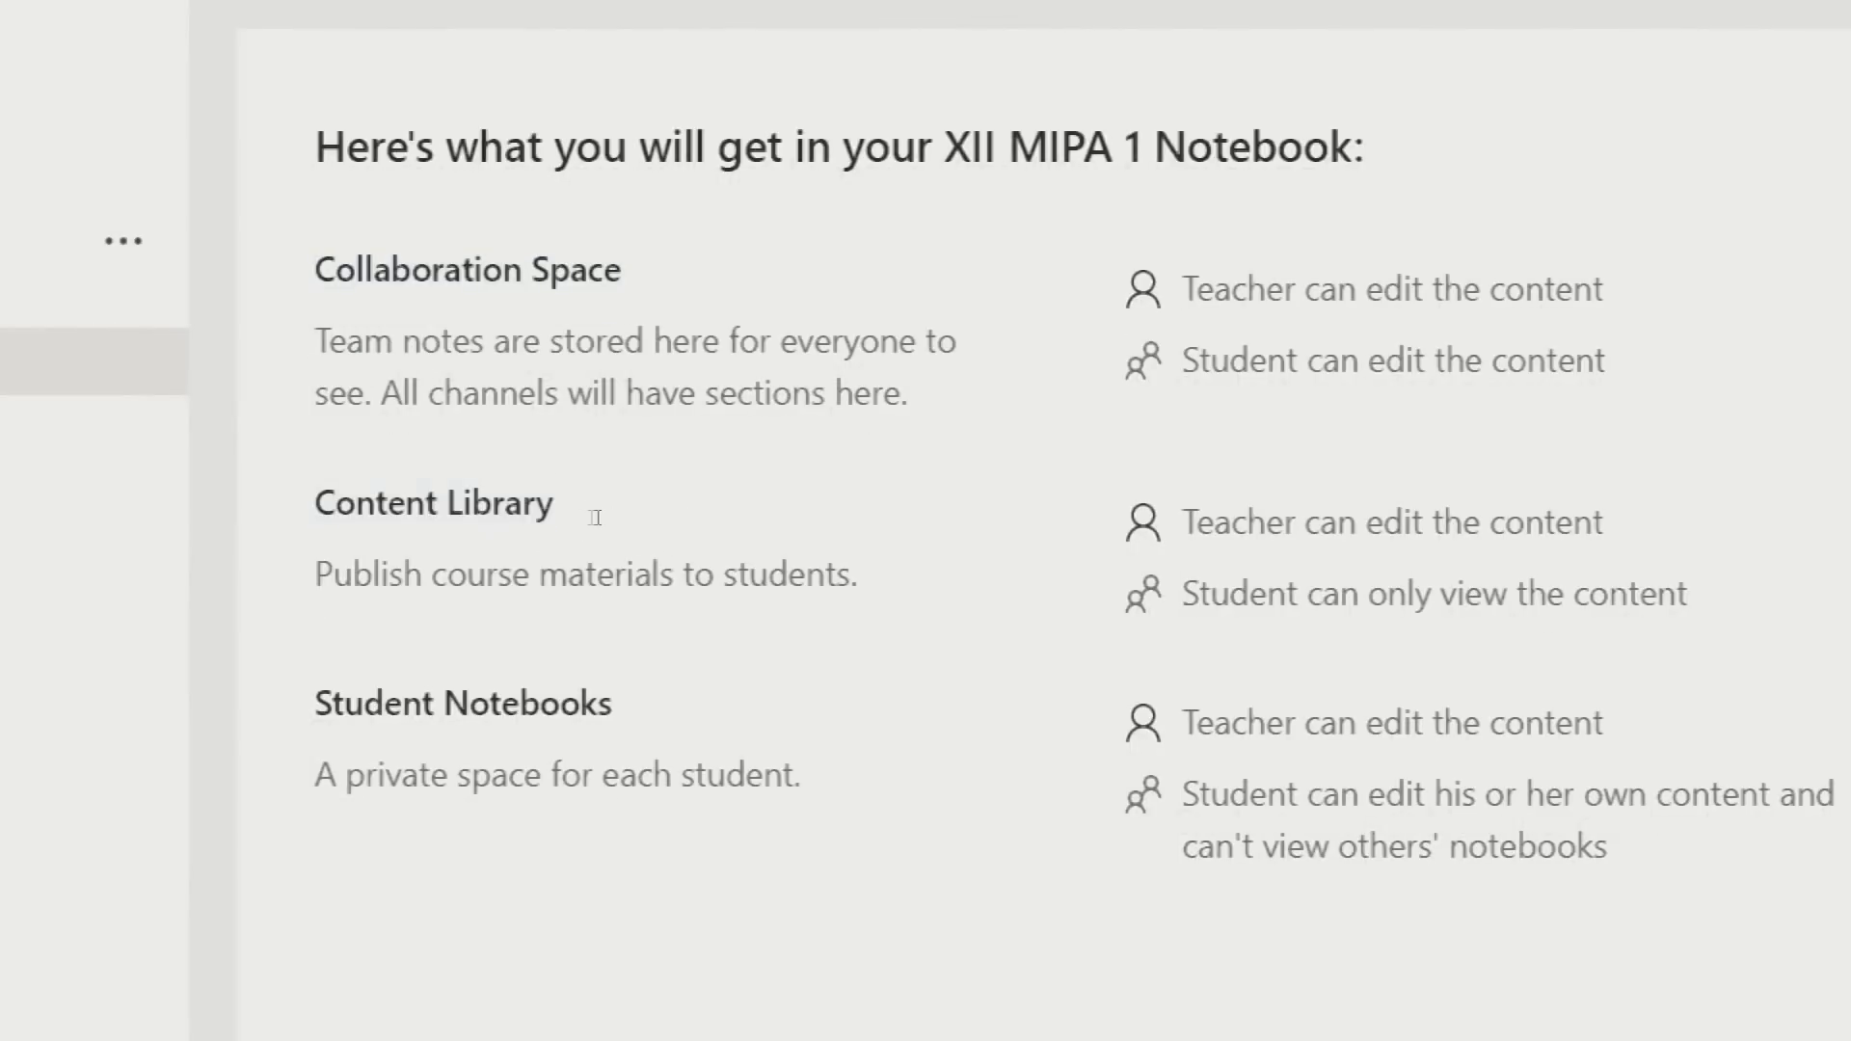
{"action": "triple_click", "coordinate": [721, 515]}
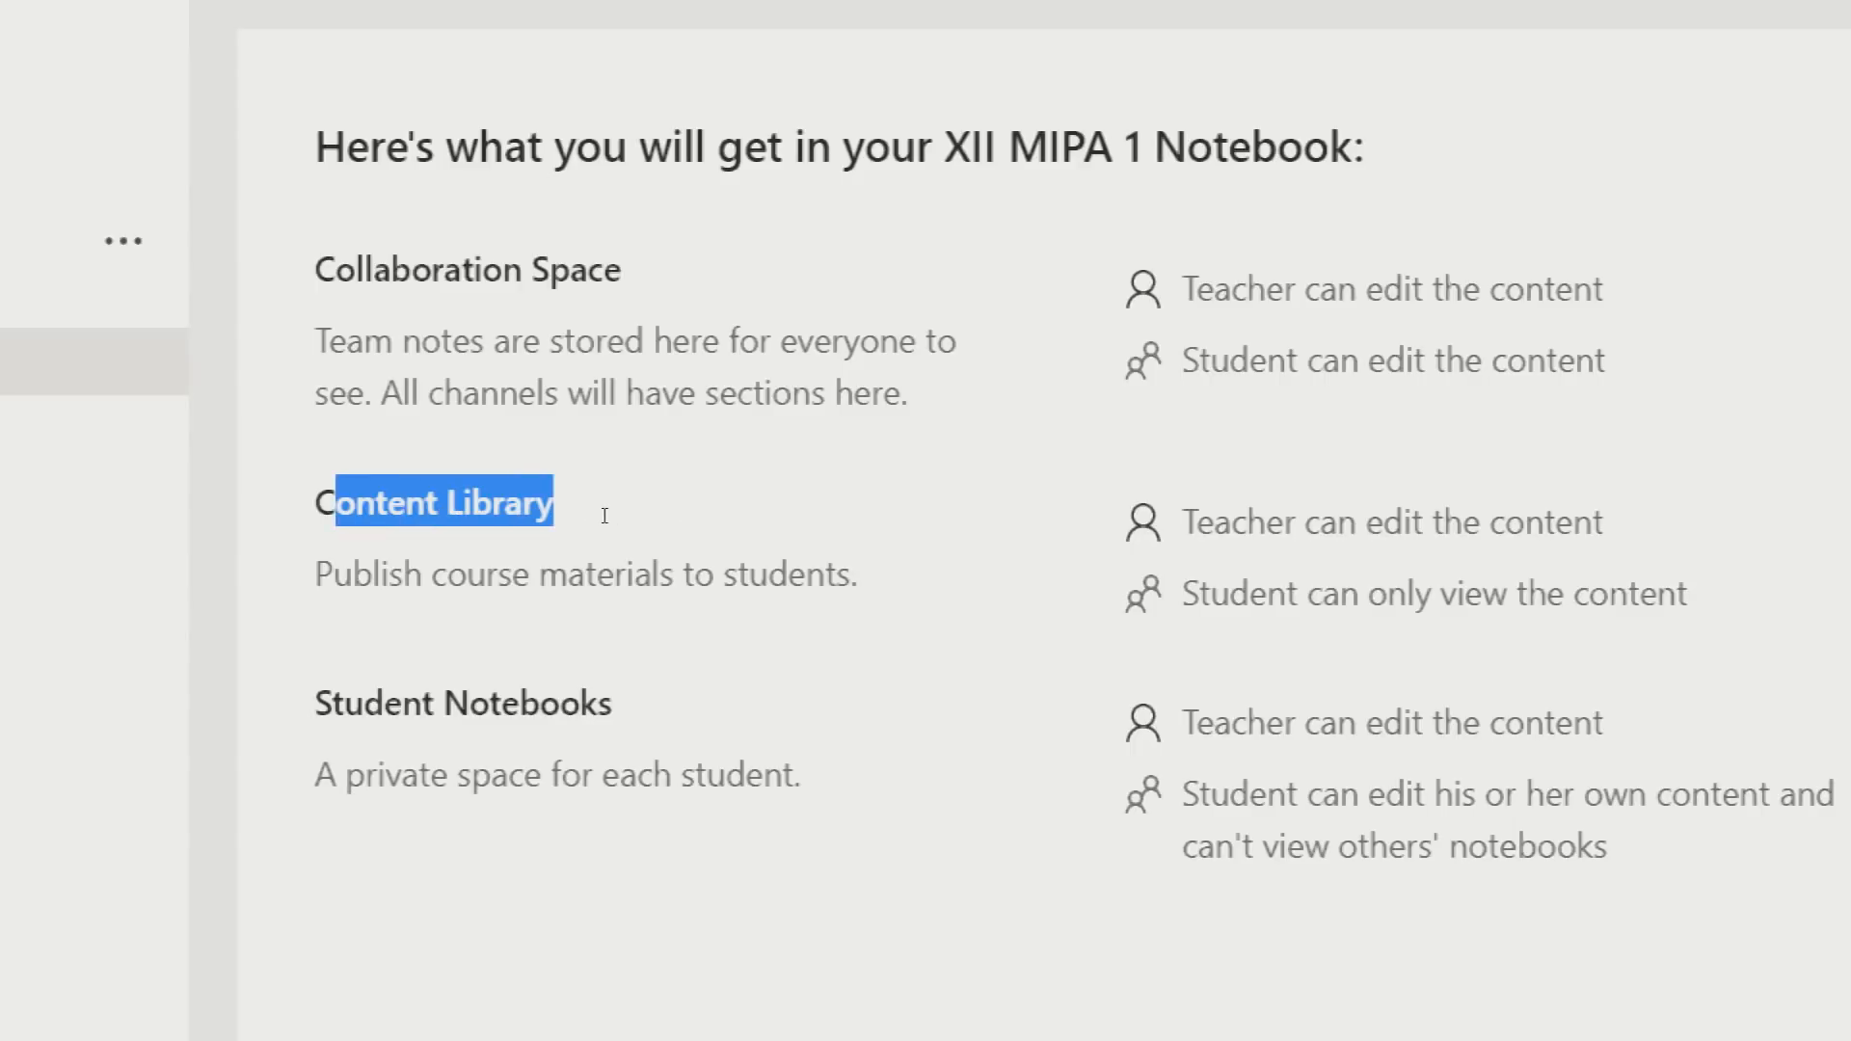
{"action": "left_click", "coordinate": [588, 513]}
{"action": "triple_click", "coordinate": [711, 517]}
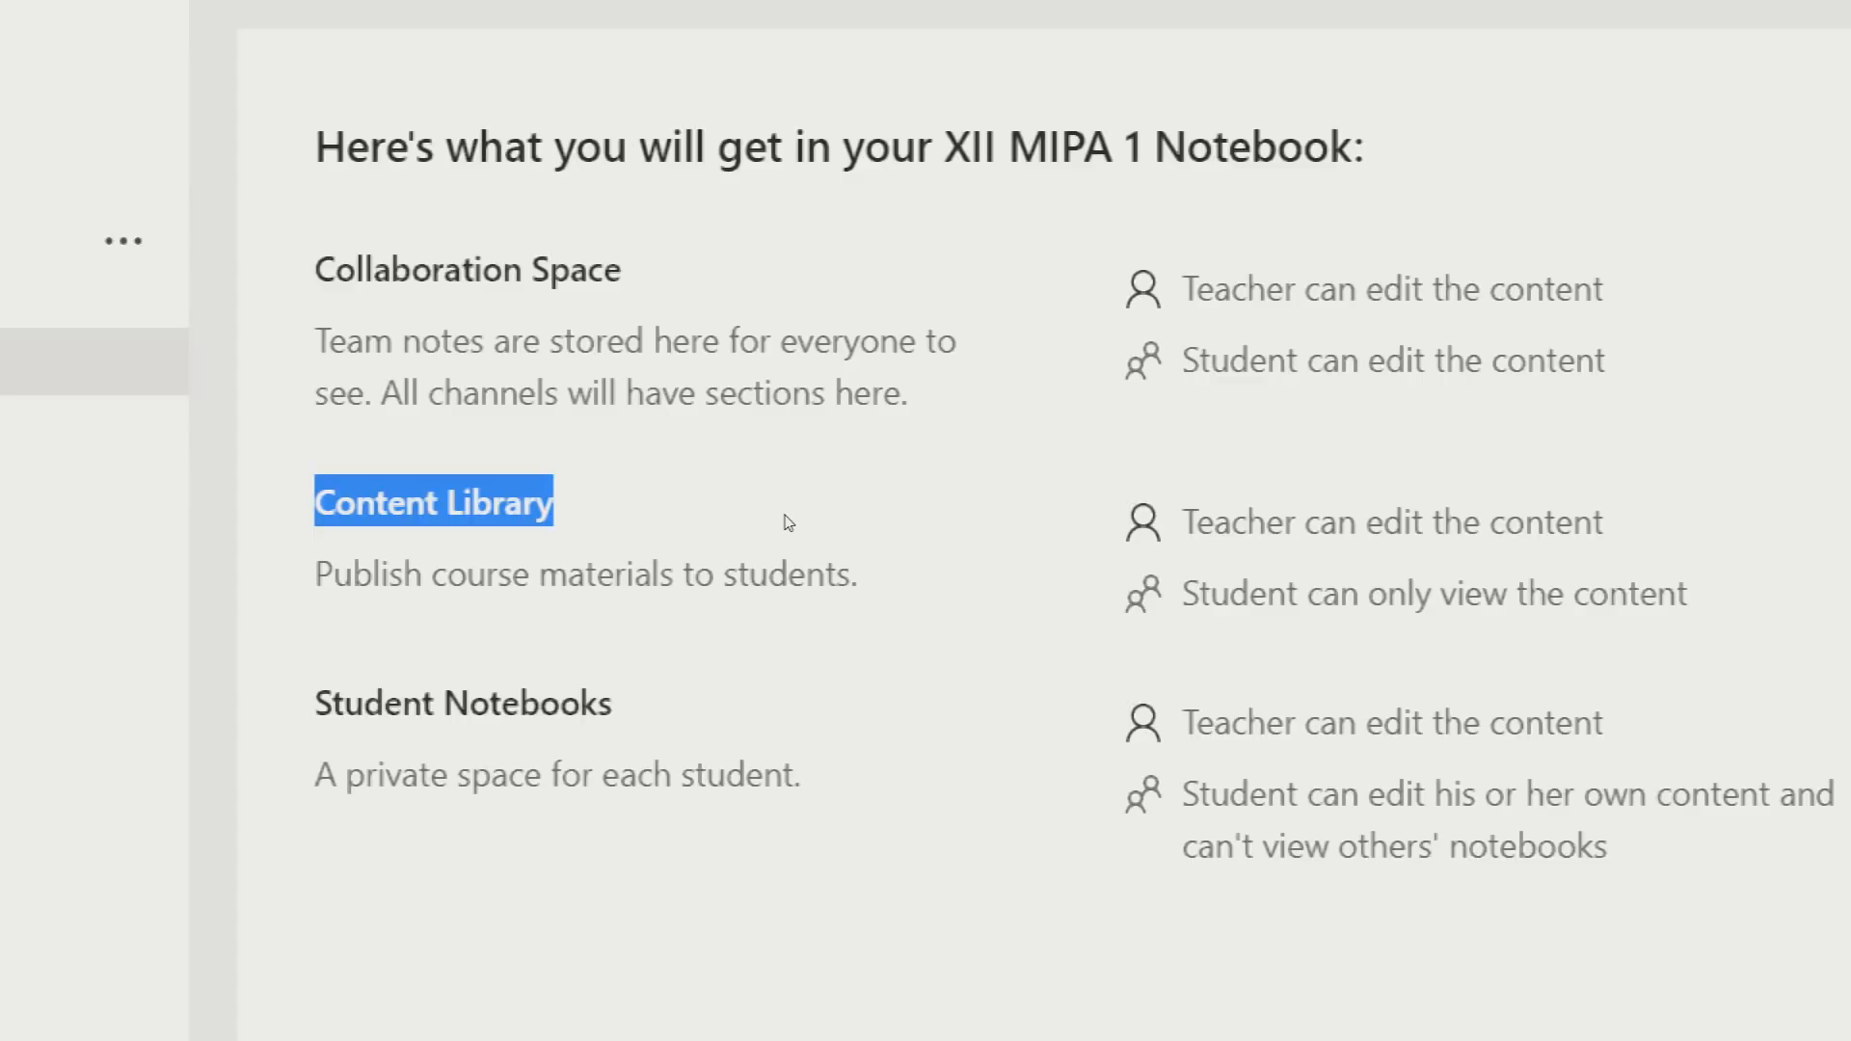
{"action": "left_click_drag", "start_coordinate": [1017, 554], "coordinate": [1357, 555]}
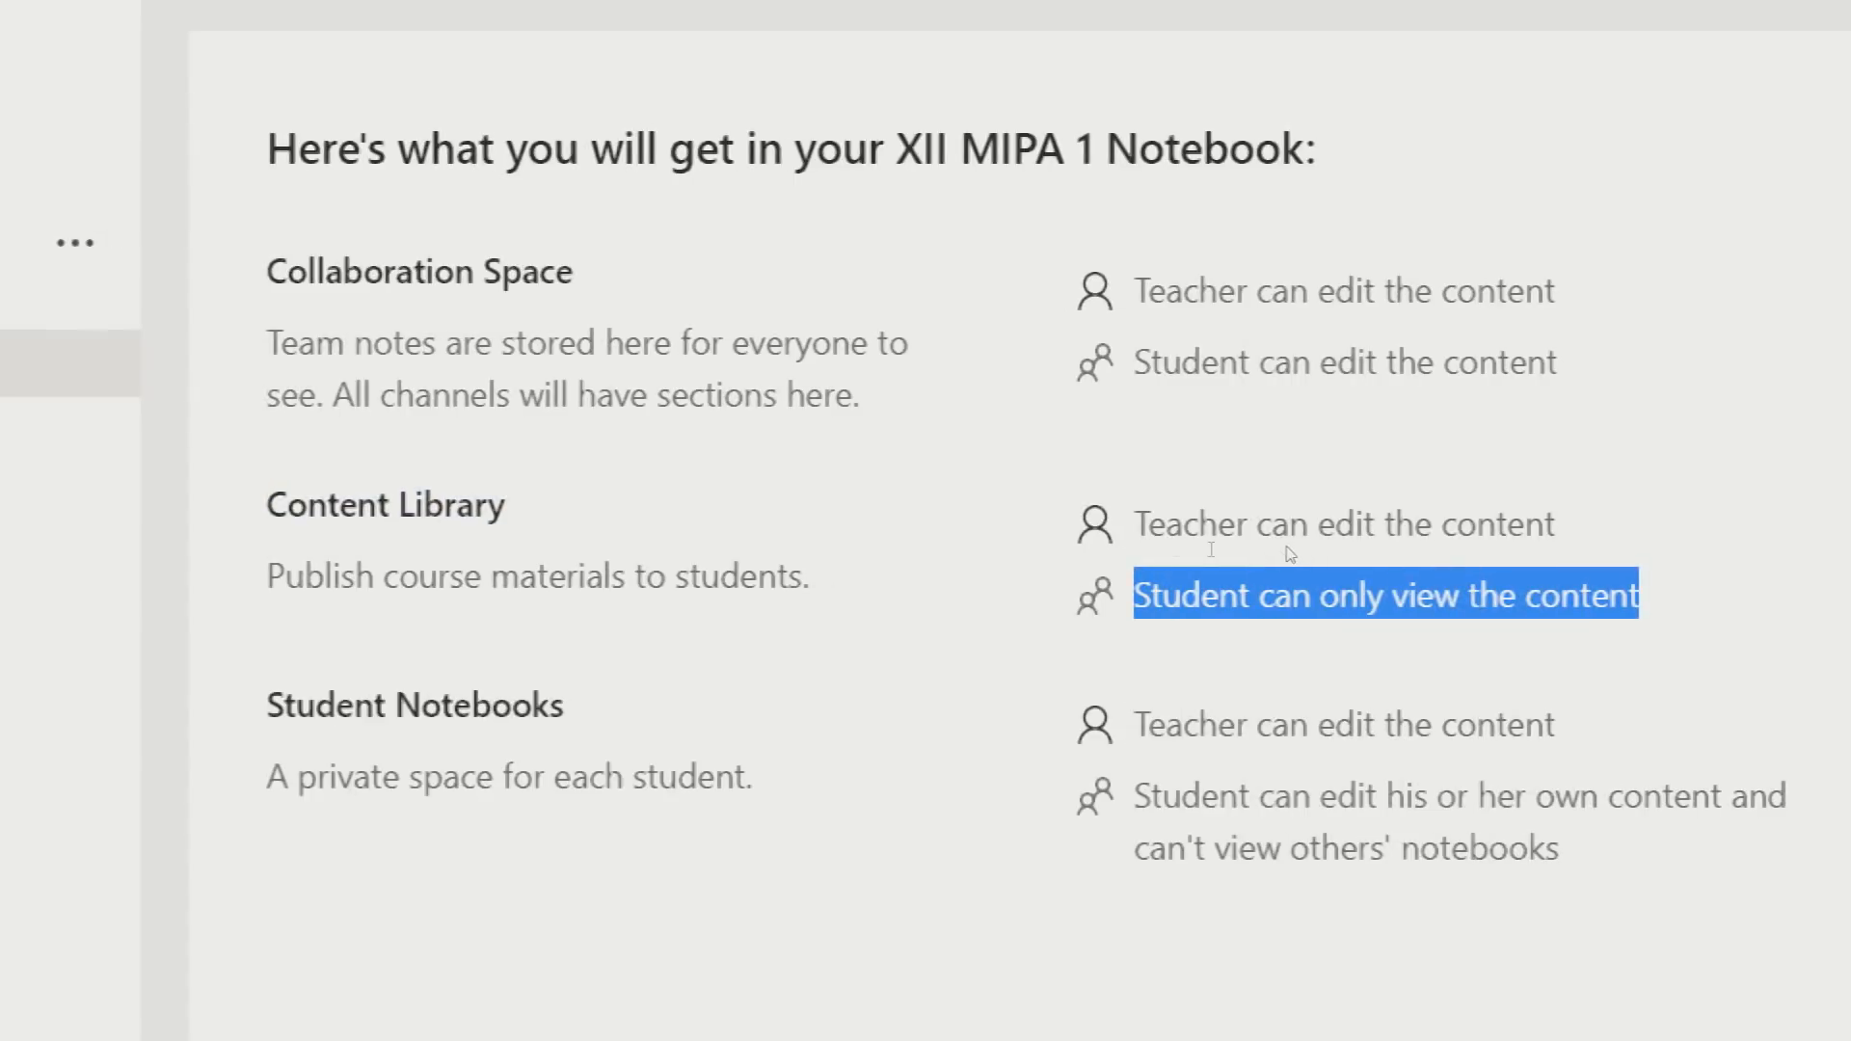
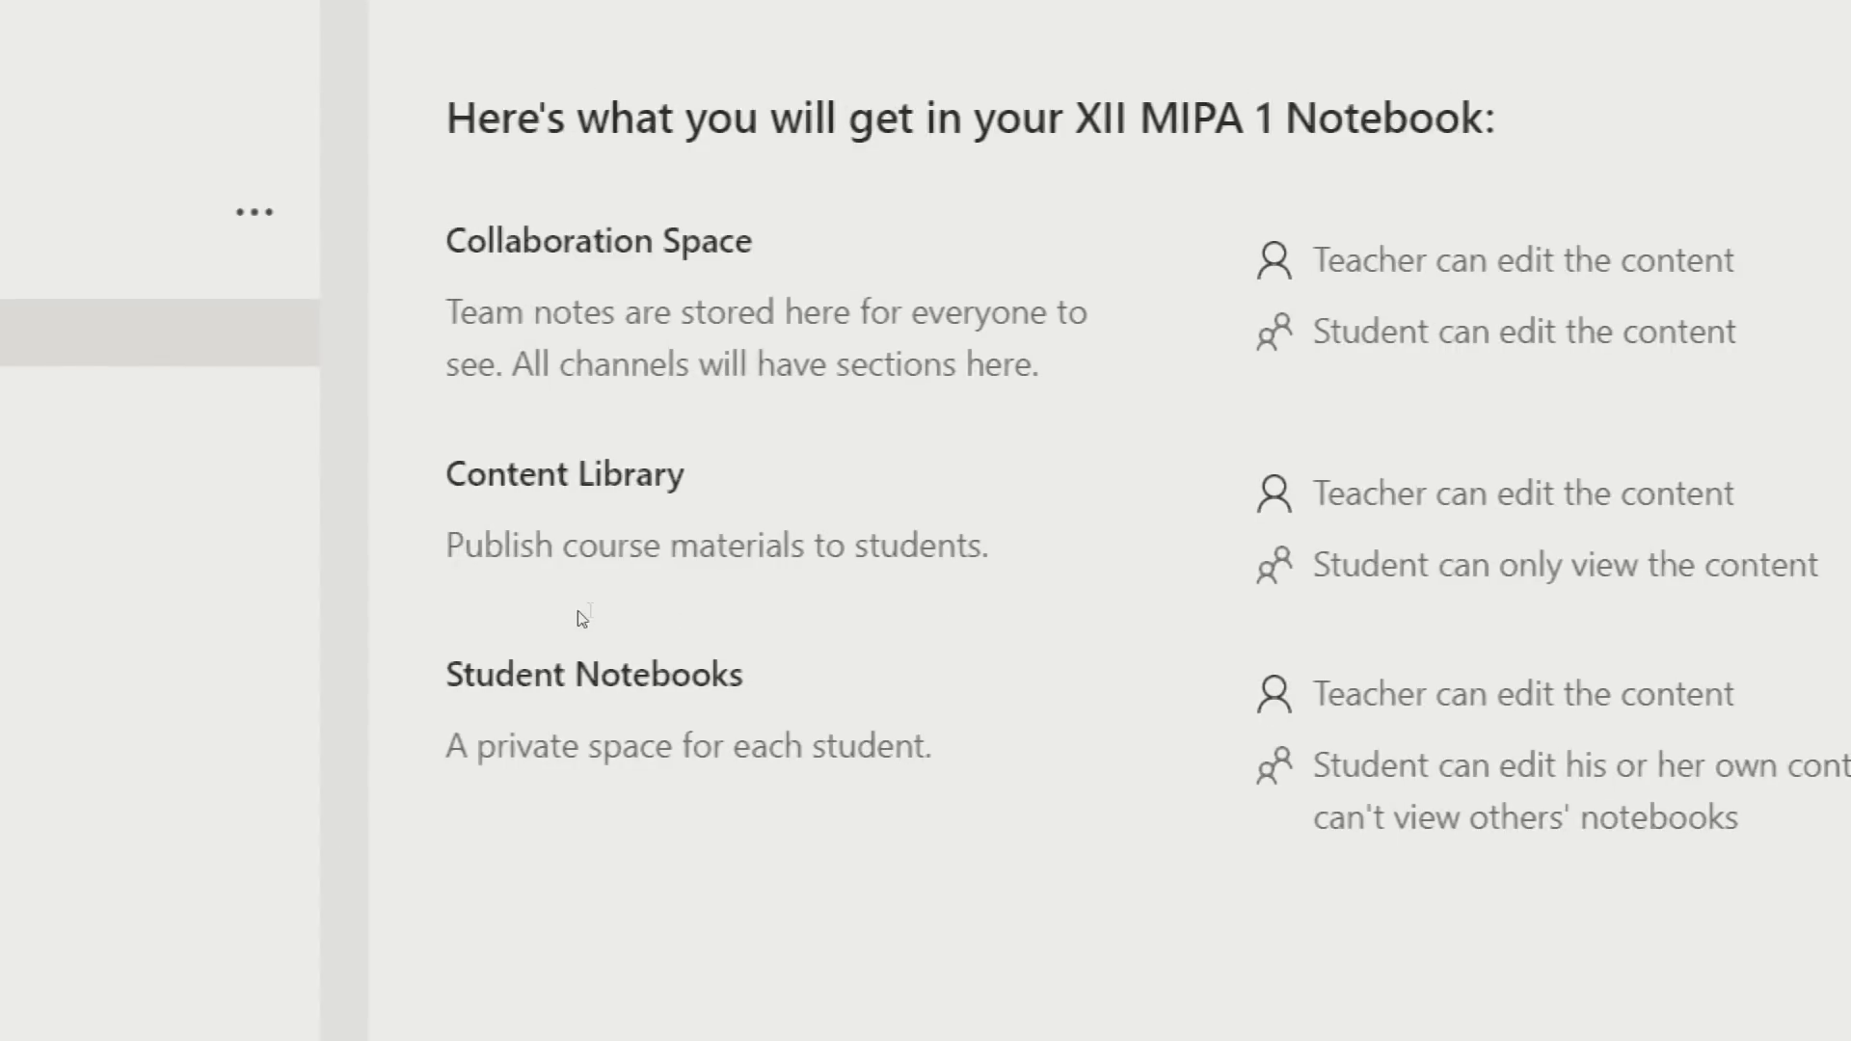
{"action": "left_click_drag", "start_coordinate": [446, 674], "coordinate": [743, 674]}
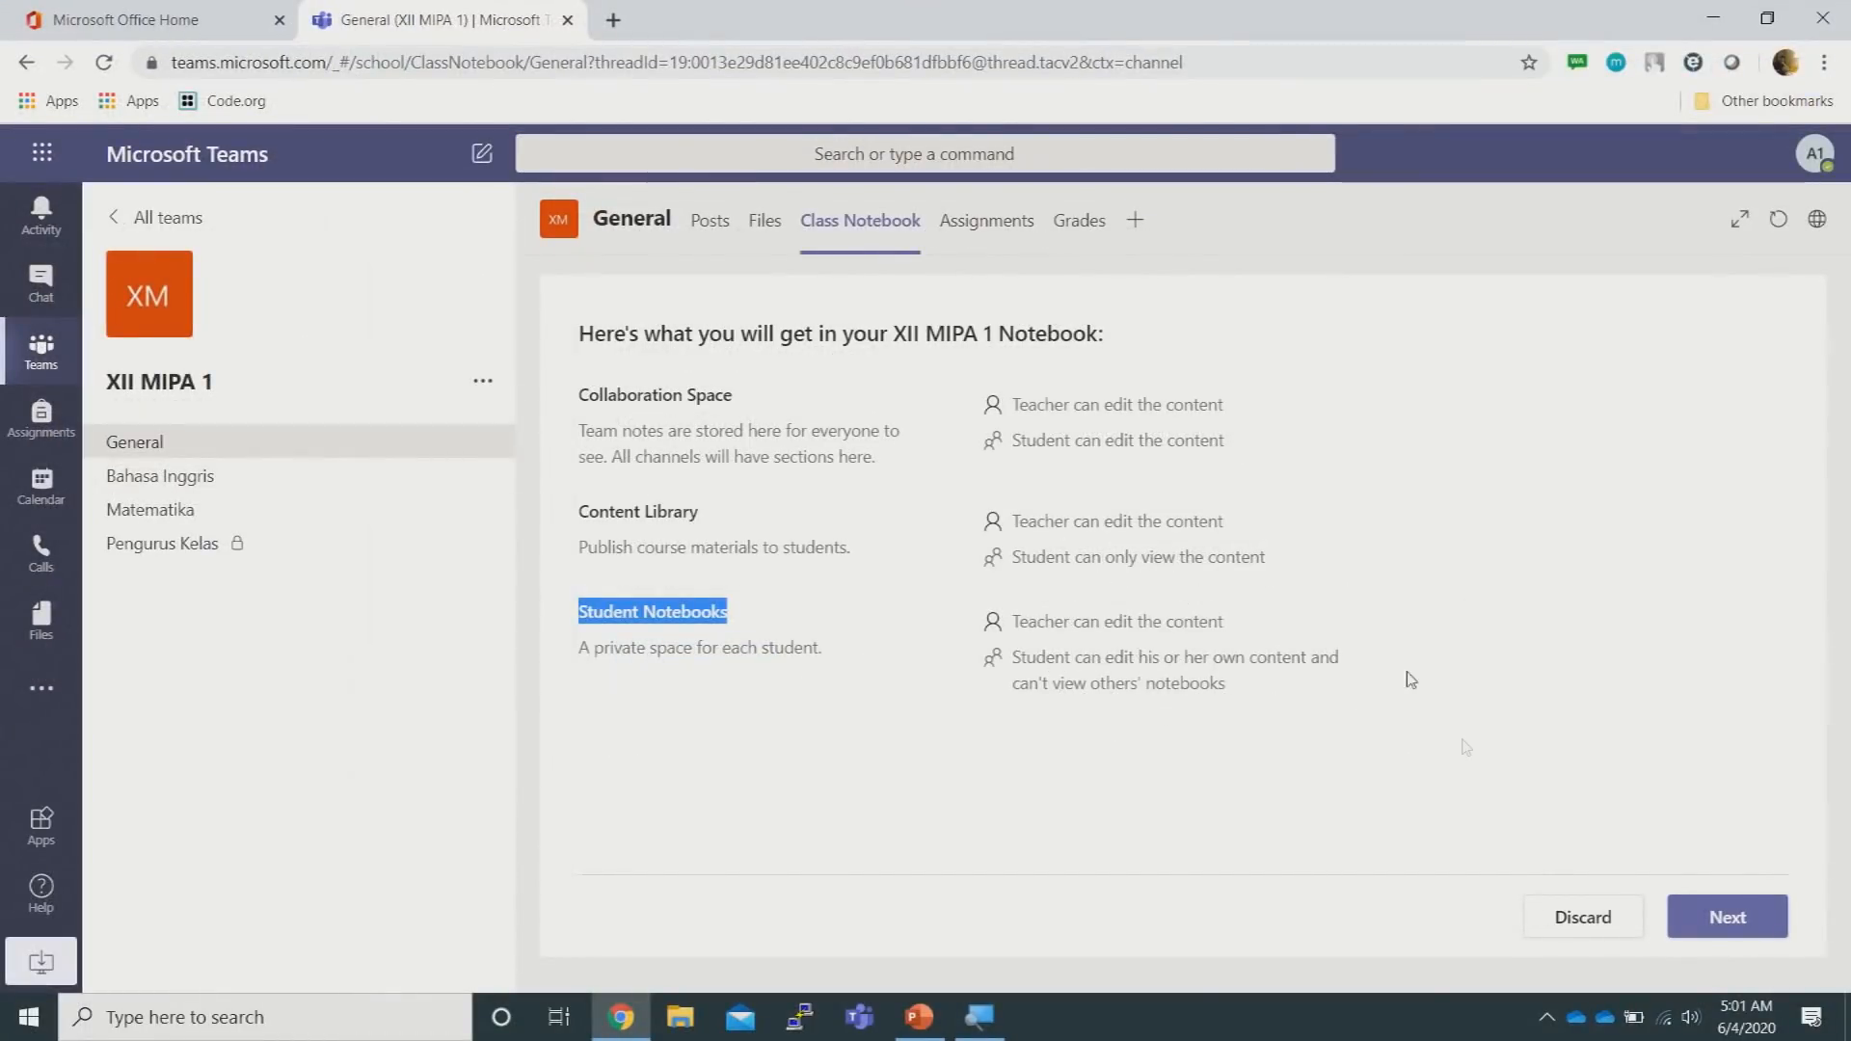
Continue to the student section setup and remove the suggested Handouts, Class Notes, Homework and Quizzes sections
{"action": "left_click", "coordinate": [1728, 917]}
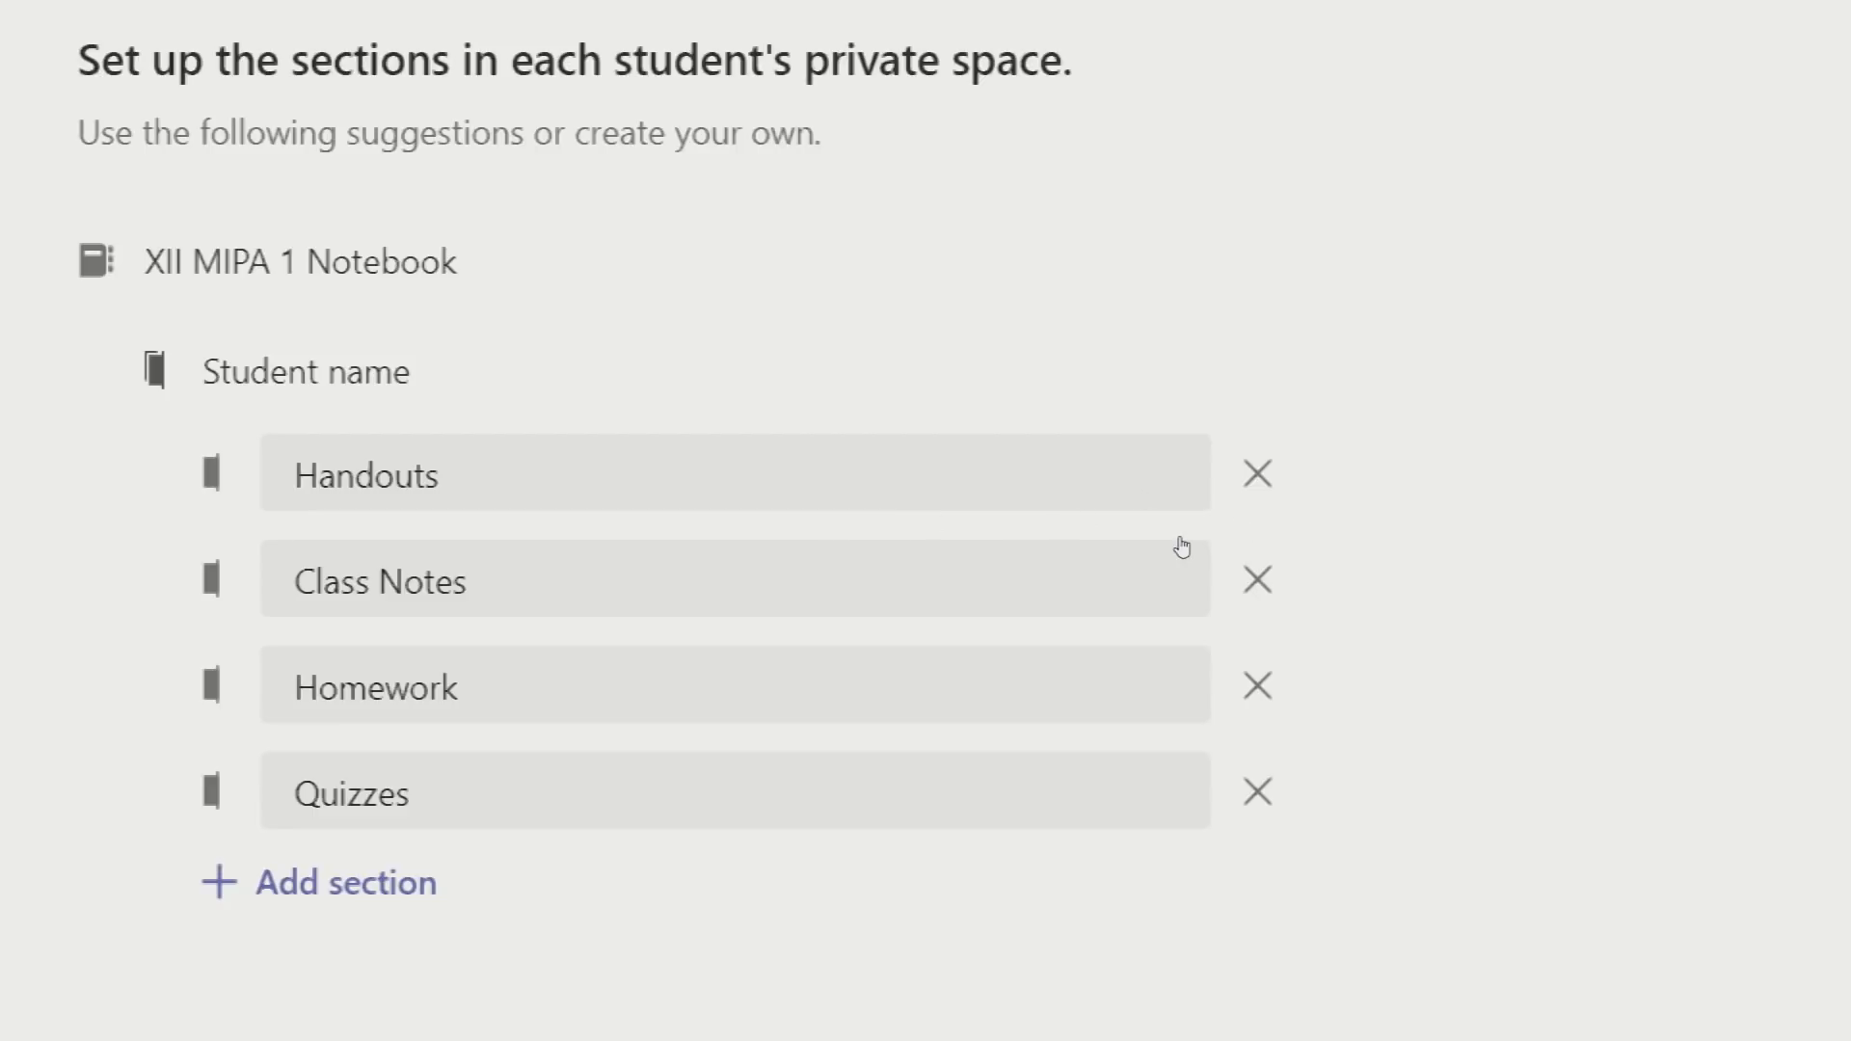
{"action": "key", "text": "Return"}
{"action": "key", "text": "Return"}
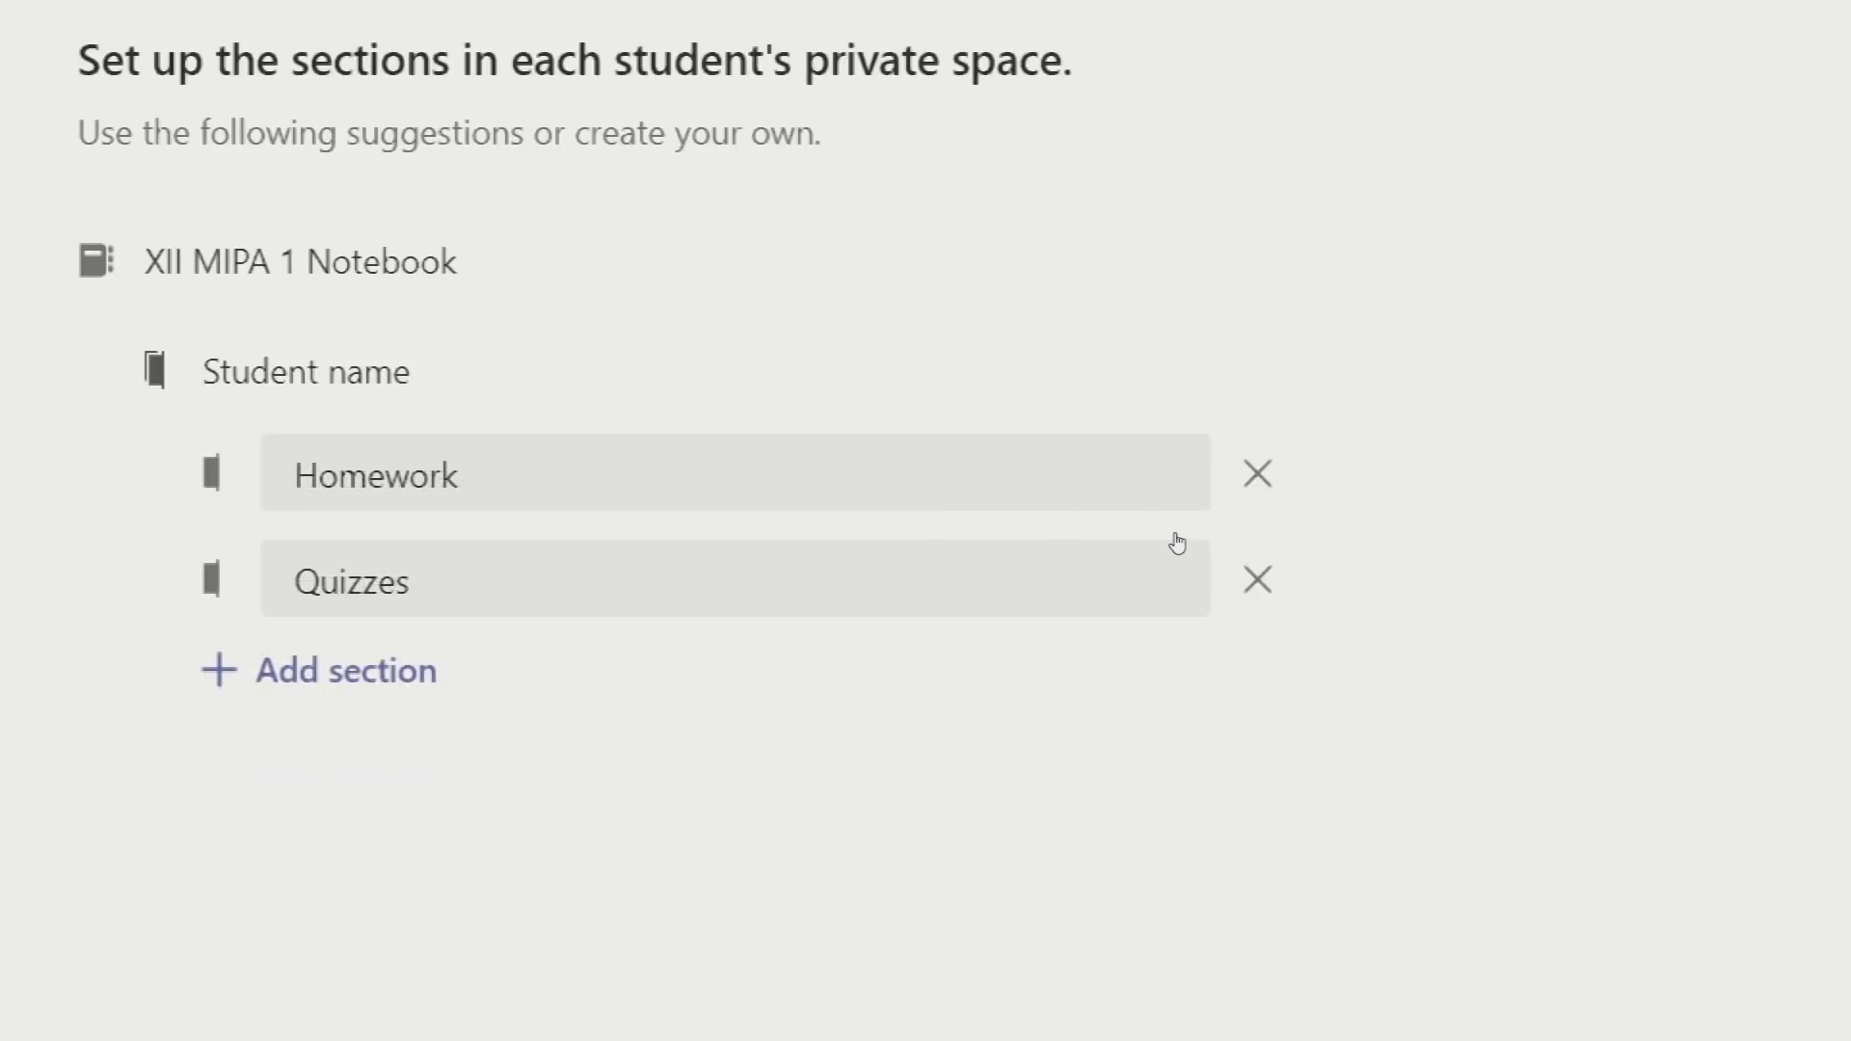
{"action": "key", "text": "Return"}
{"action": "key", "text": "Return"}
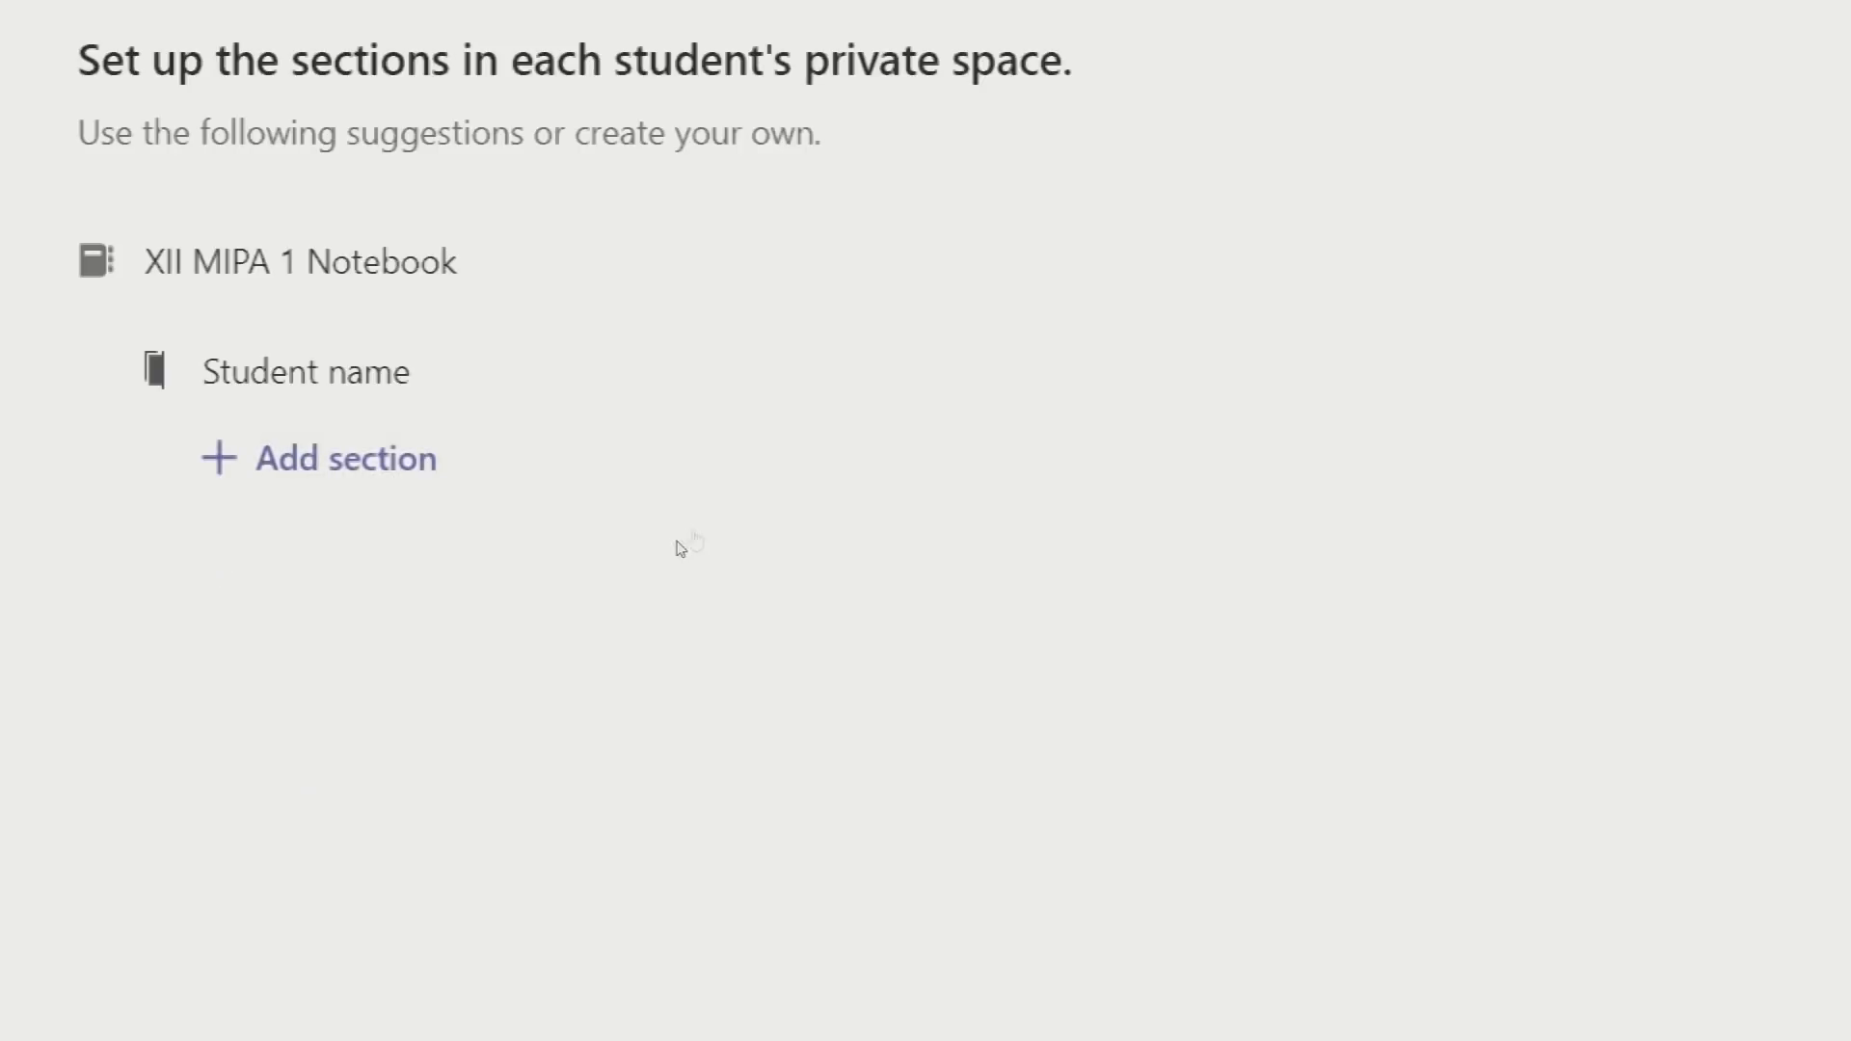
Add the sections Buku Tugas and Buku Catatan to each student's private space and create the notebook
{"action": "key", "text": "Return"}
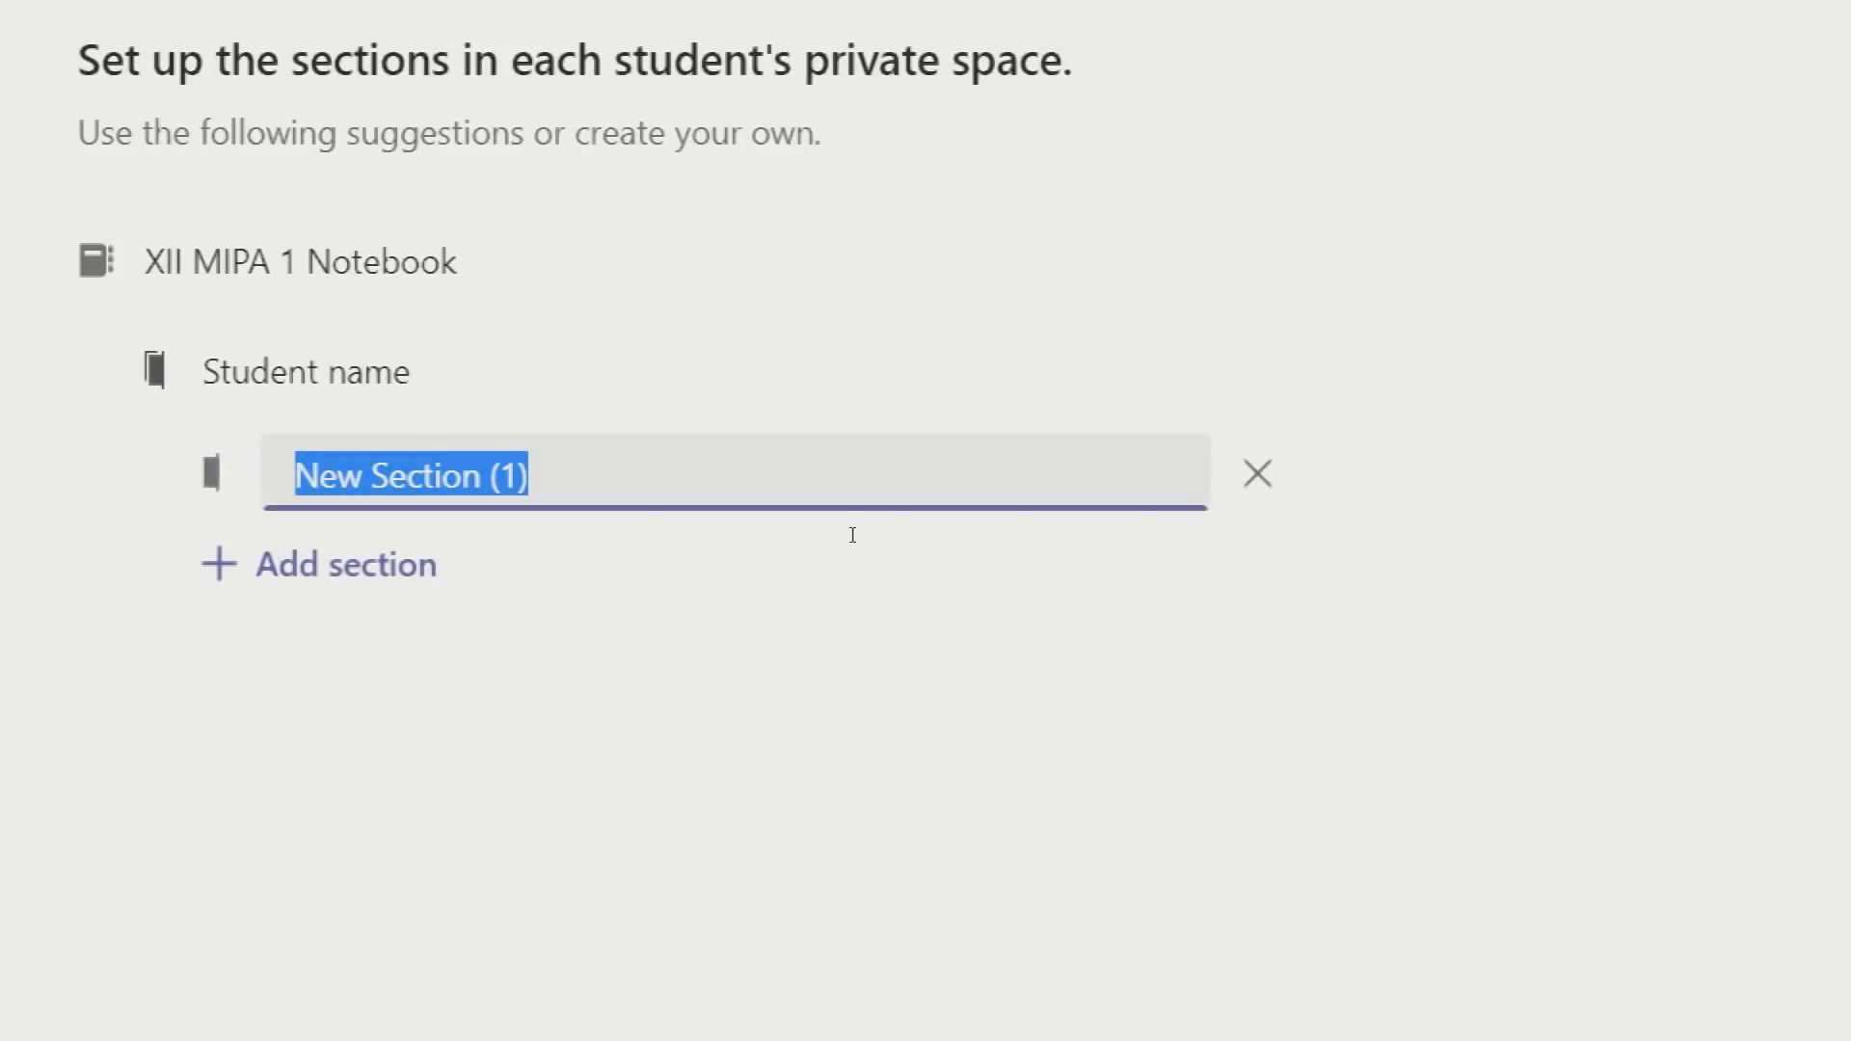
{"action": "type", "text": "Buku Tugas"}
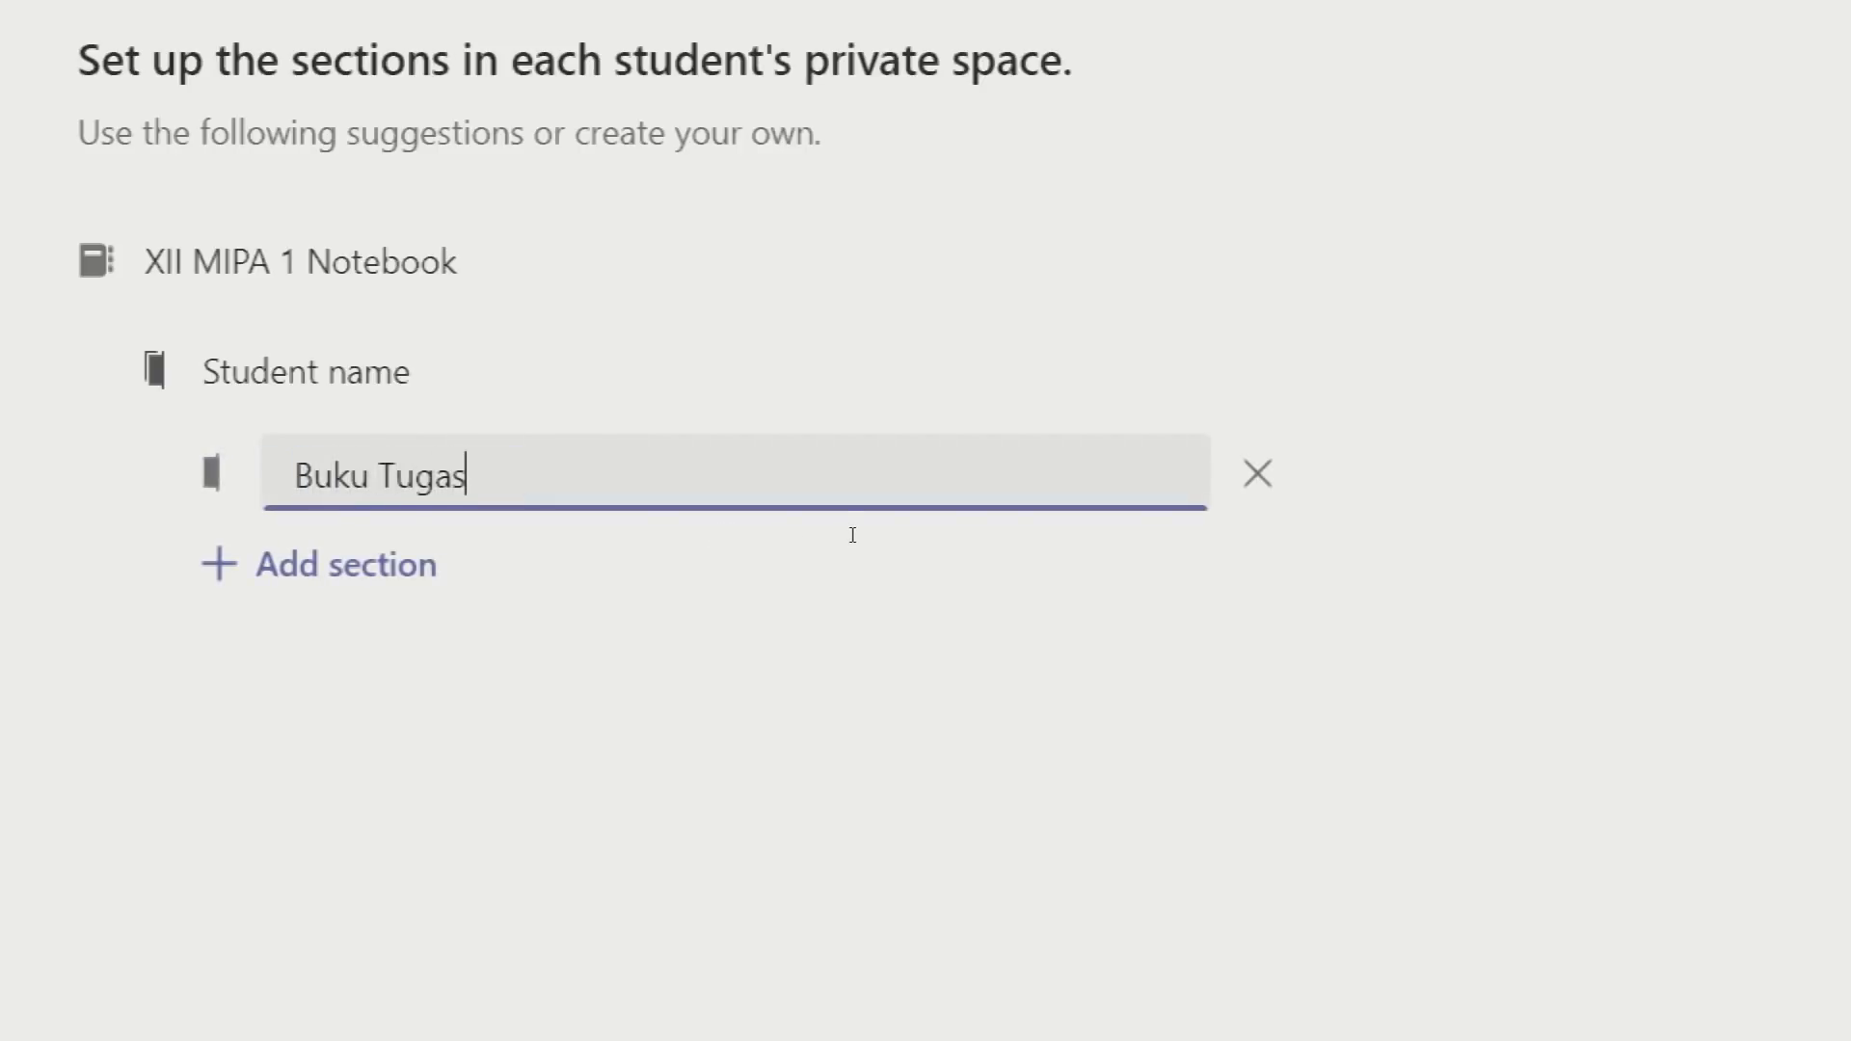
{"action": "key", "text": "Return"}
{"action": "type", "text": "Buku Catatan"}
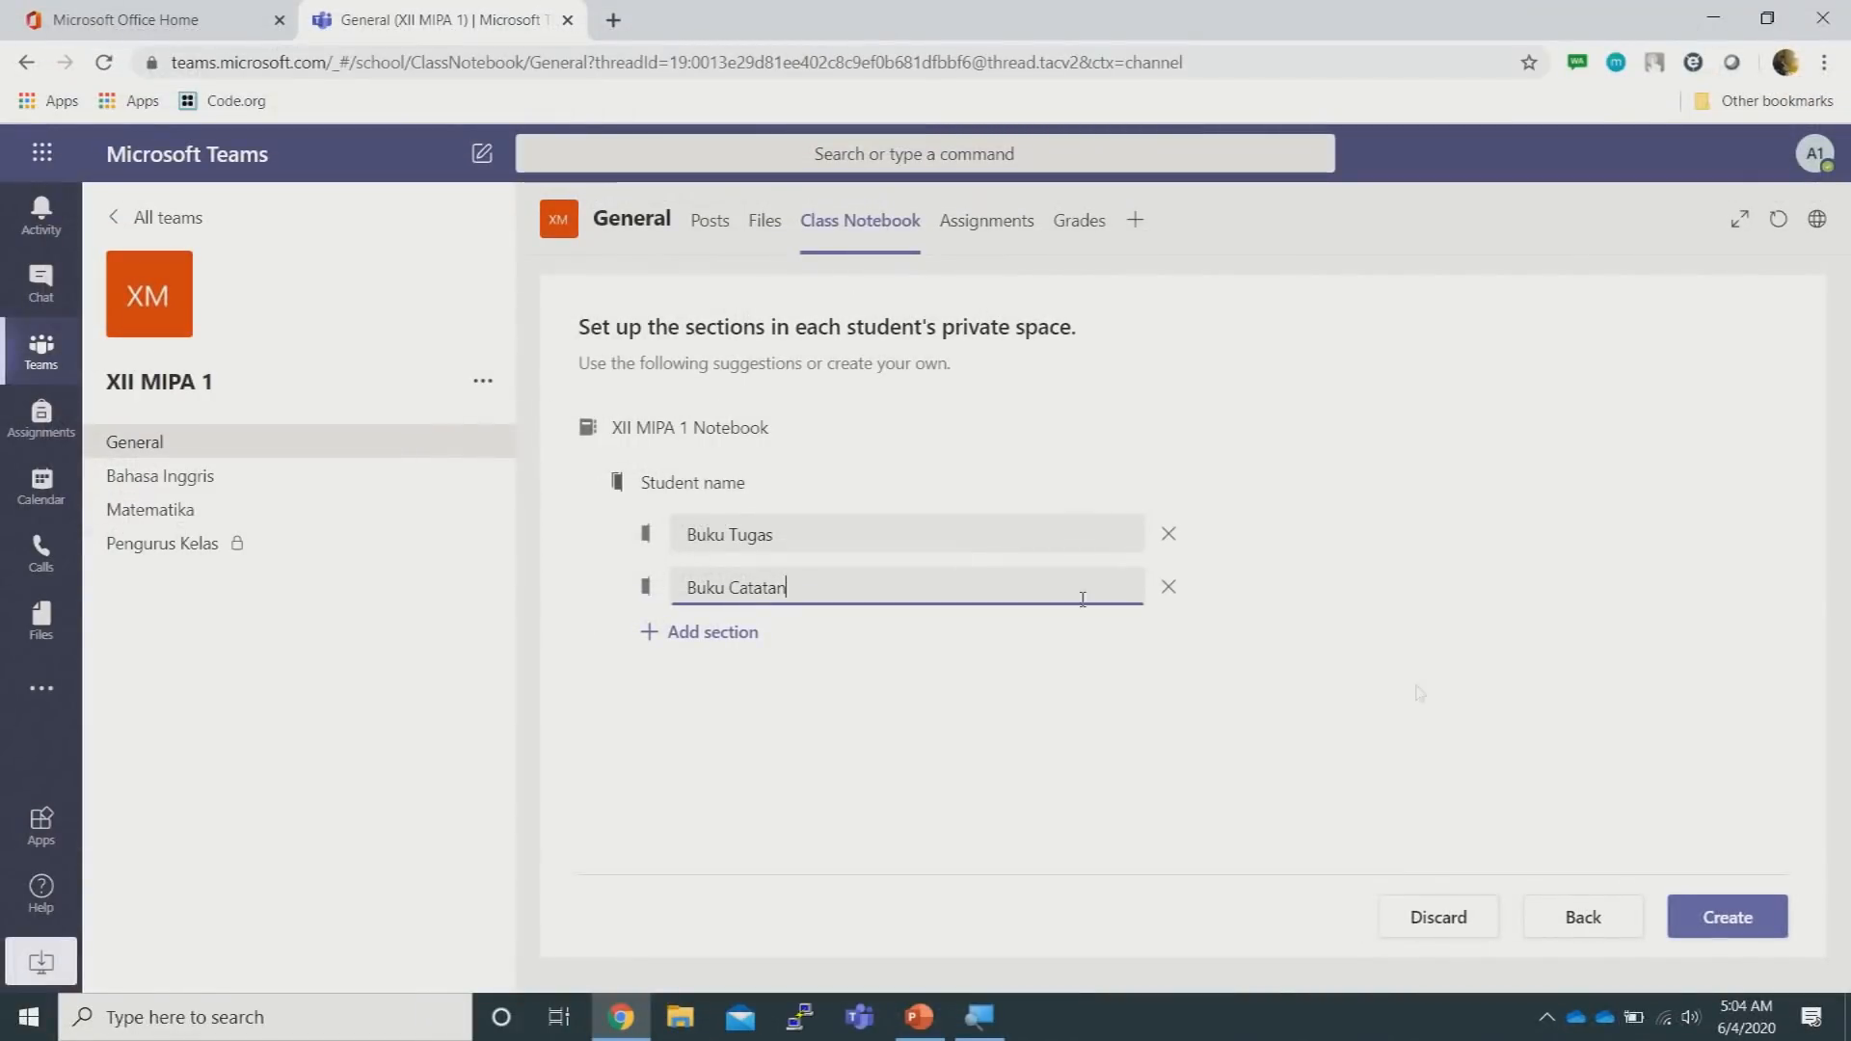
{"action": "left_click", "coordinate": [1740, 917]}
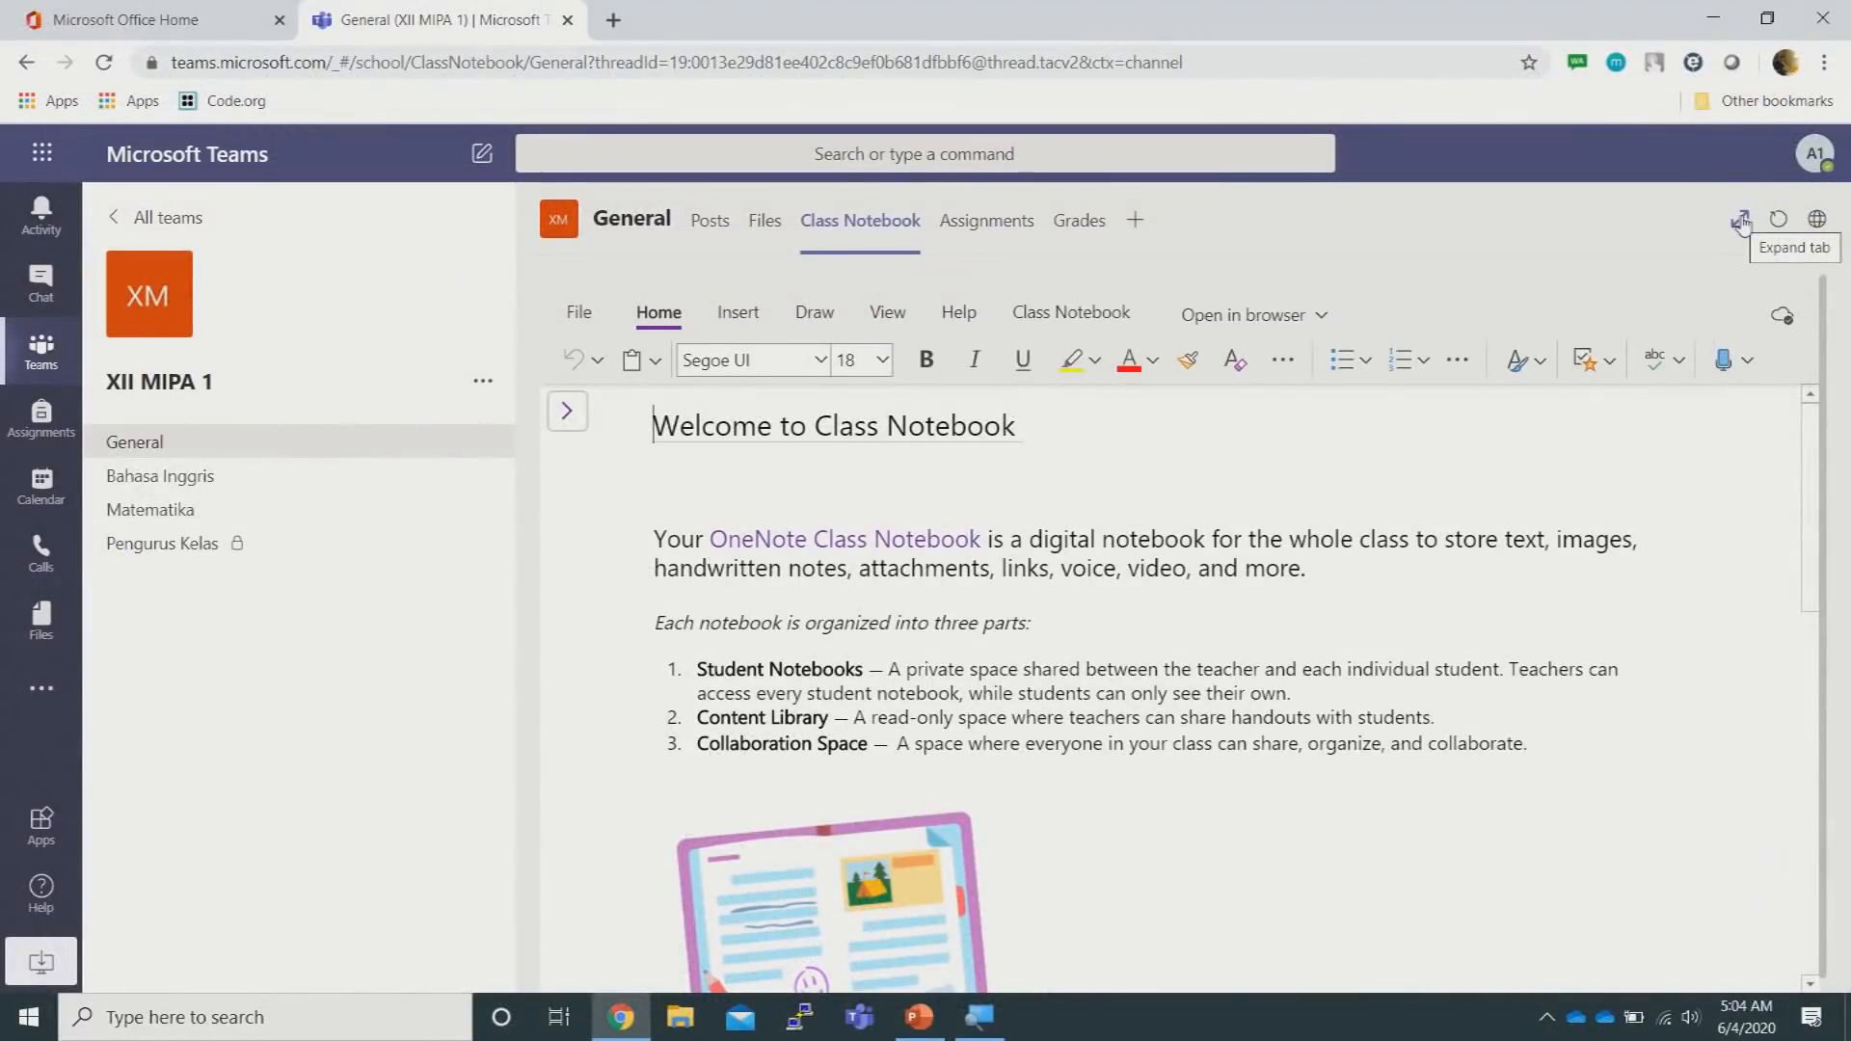
Expand the Class Notebook to the full Teams view and show its section and page navigation
{"action": "left_click", "coordinate": [1629, 439]}
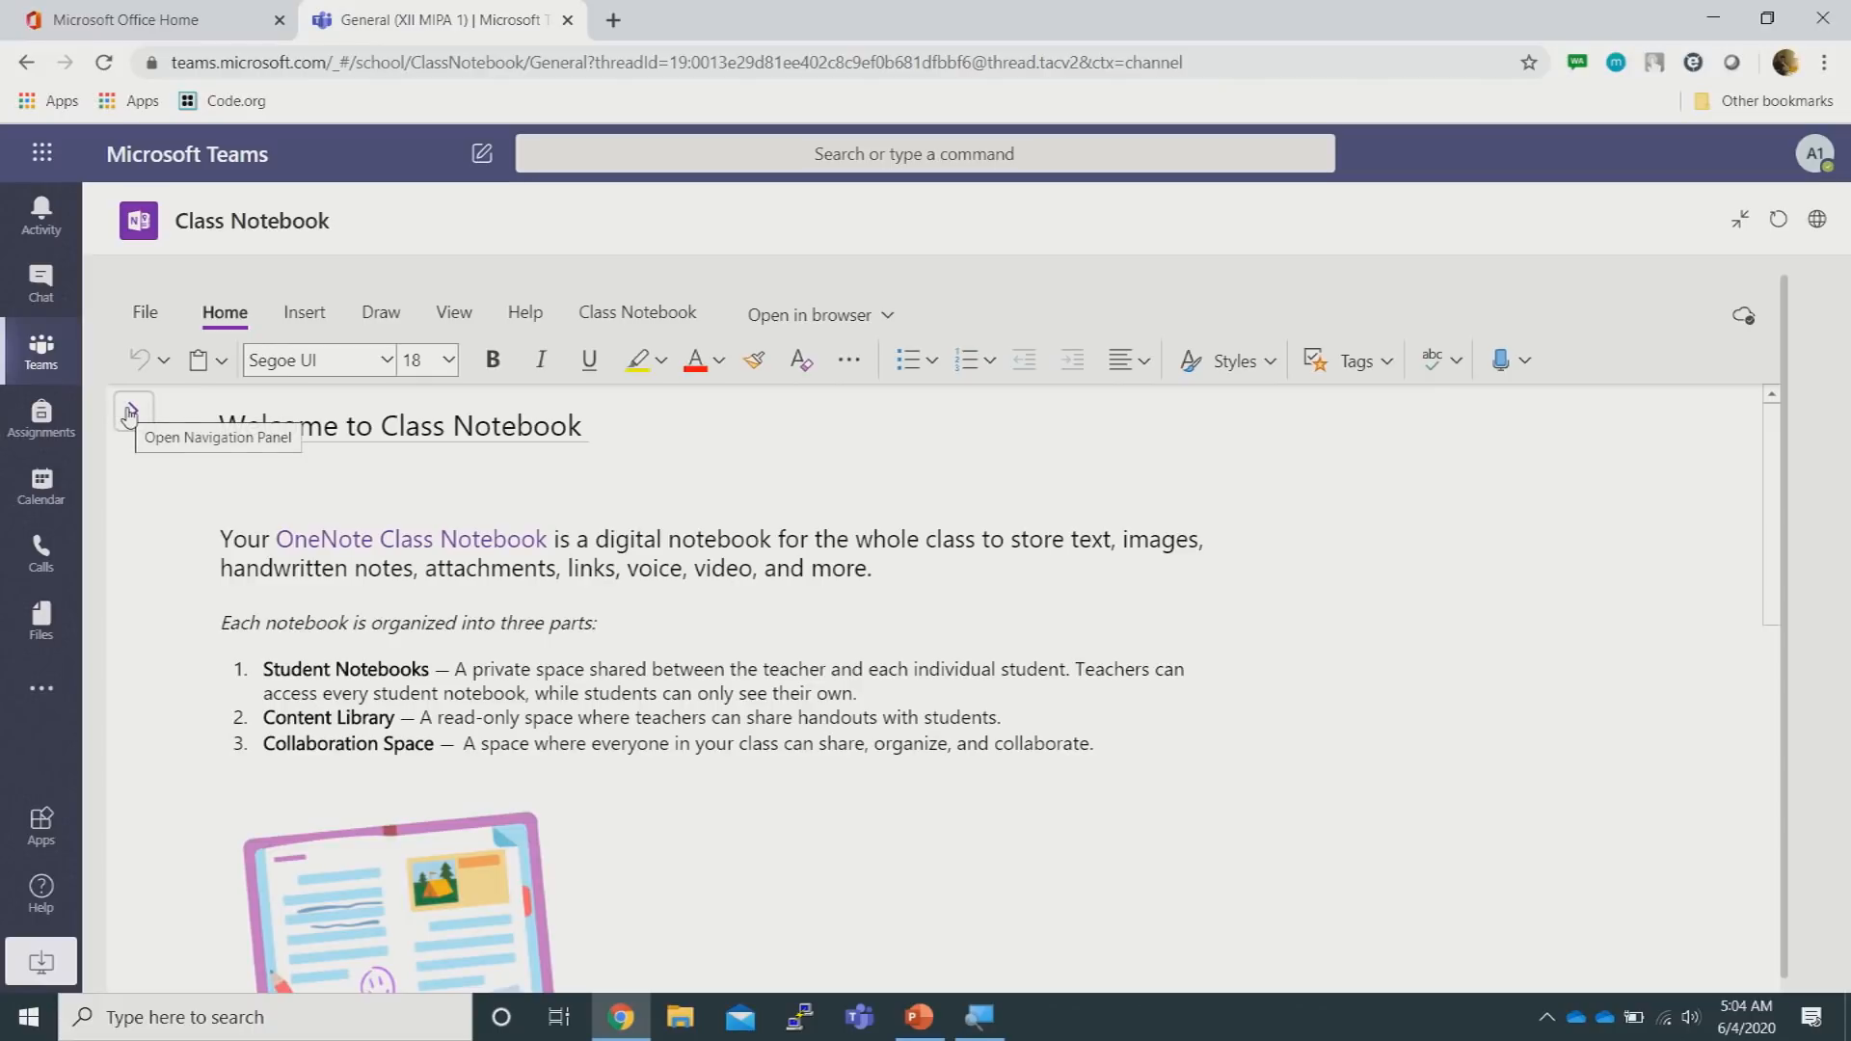
{"action": "key", "text": "super"}
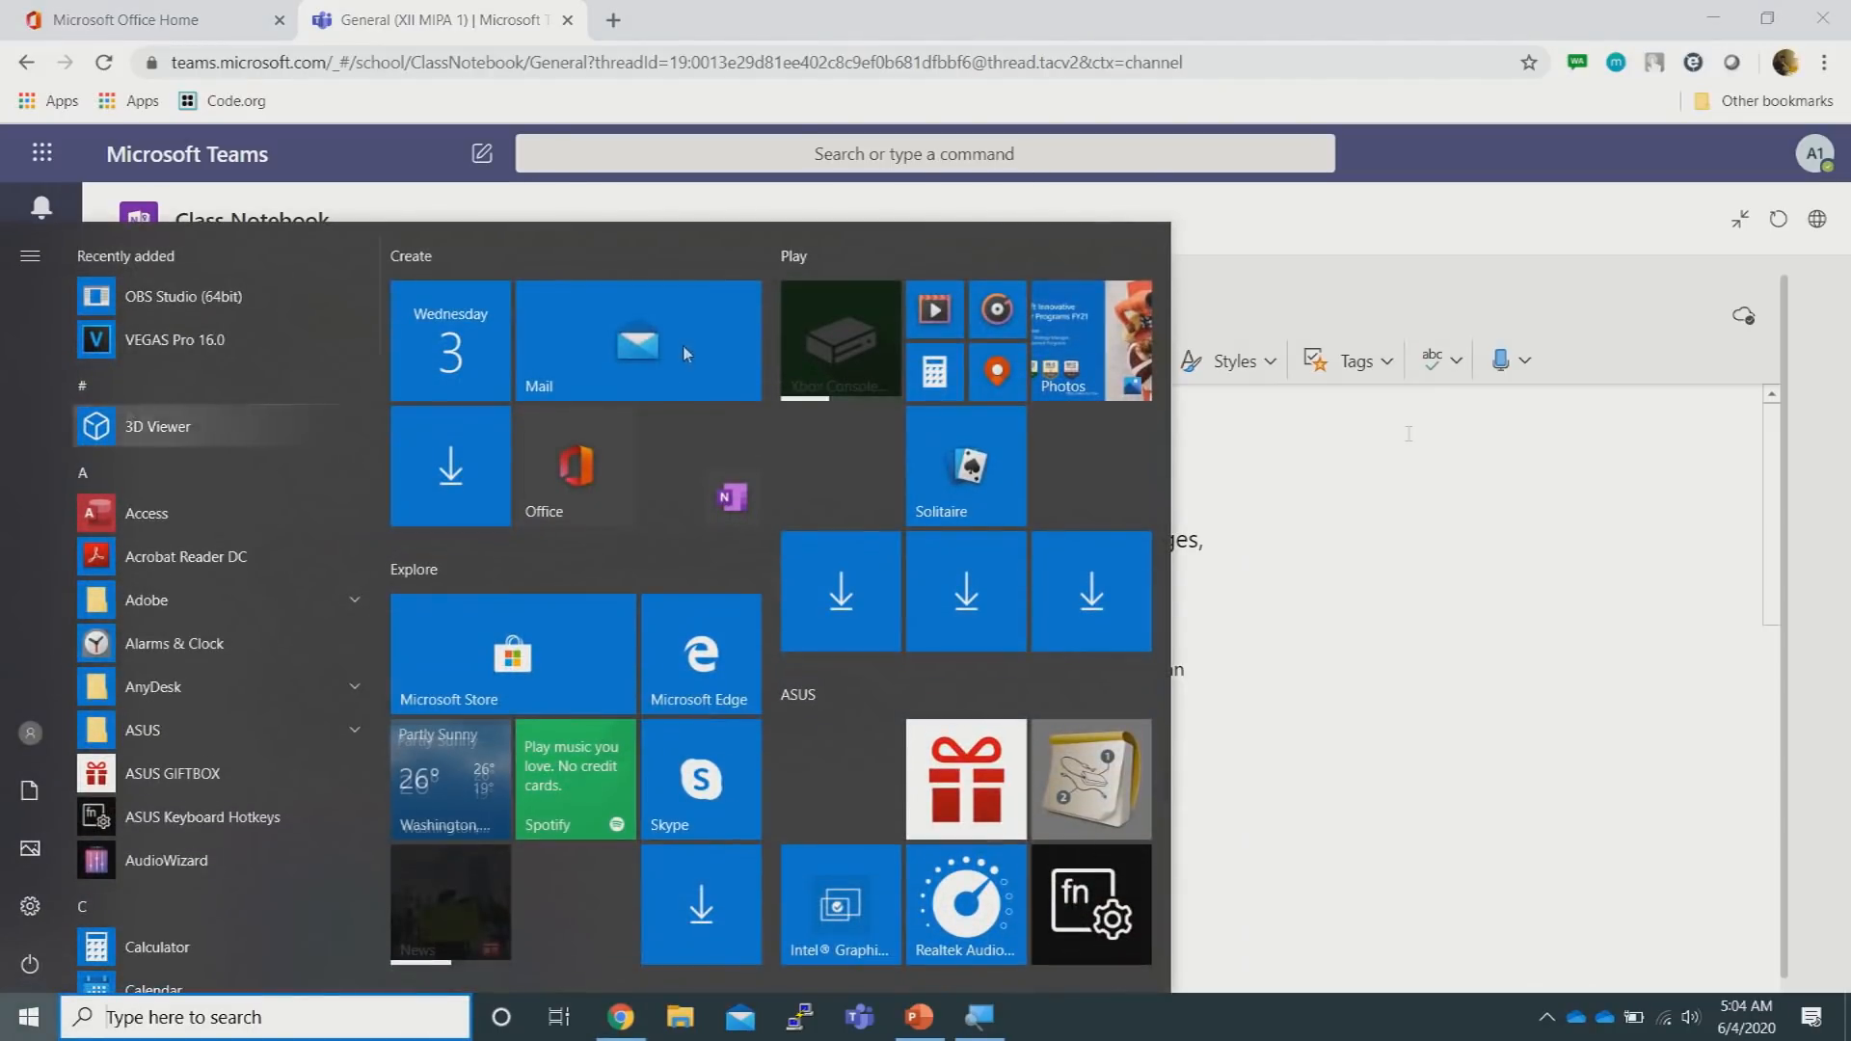
{"action": "key", "text": "Escape"}
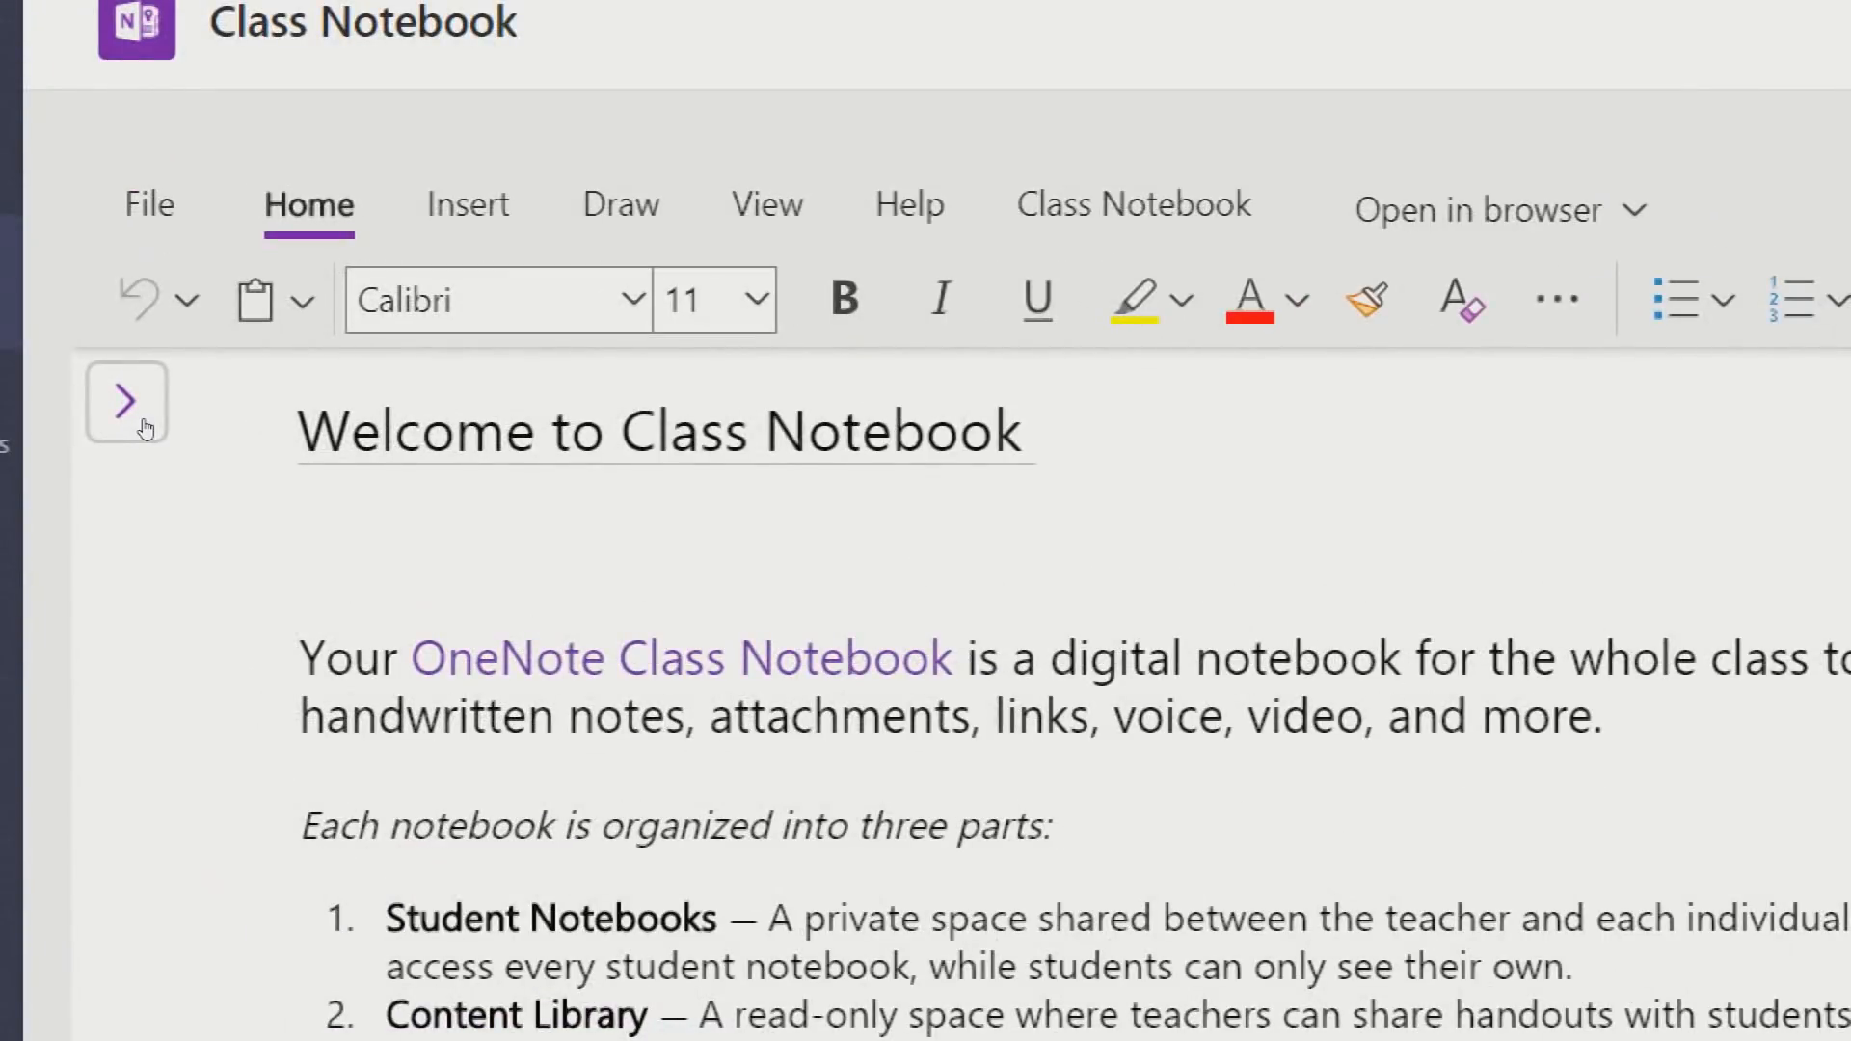
{"action": "left_click", "coordinate": [143, 424]}
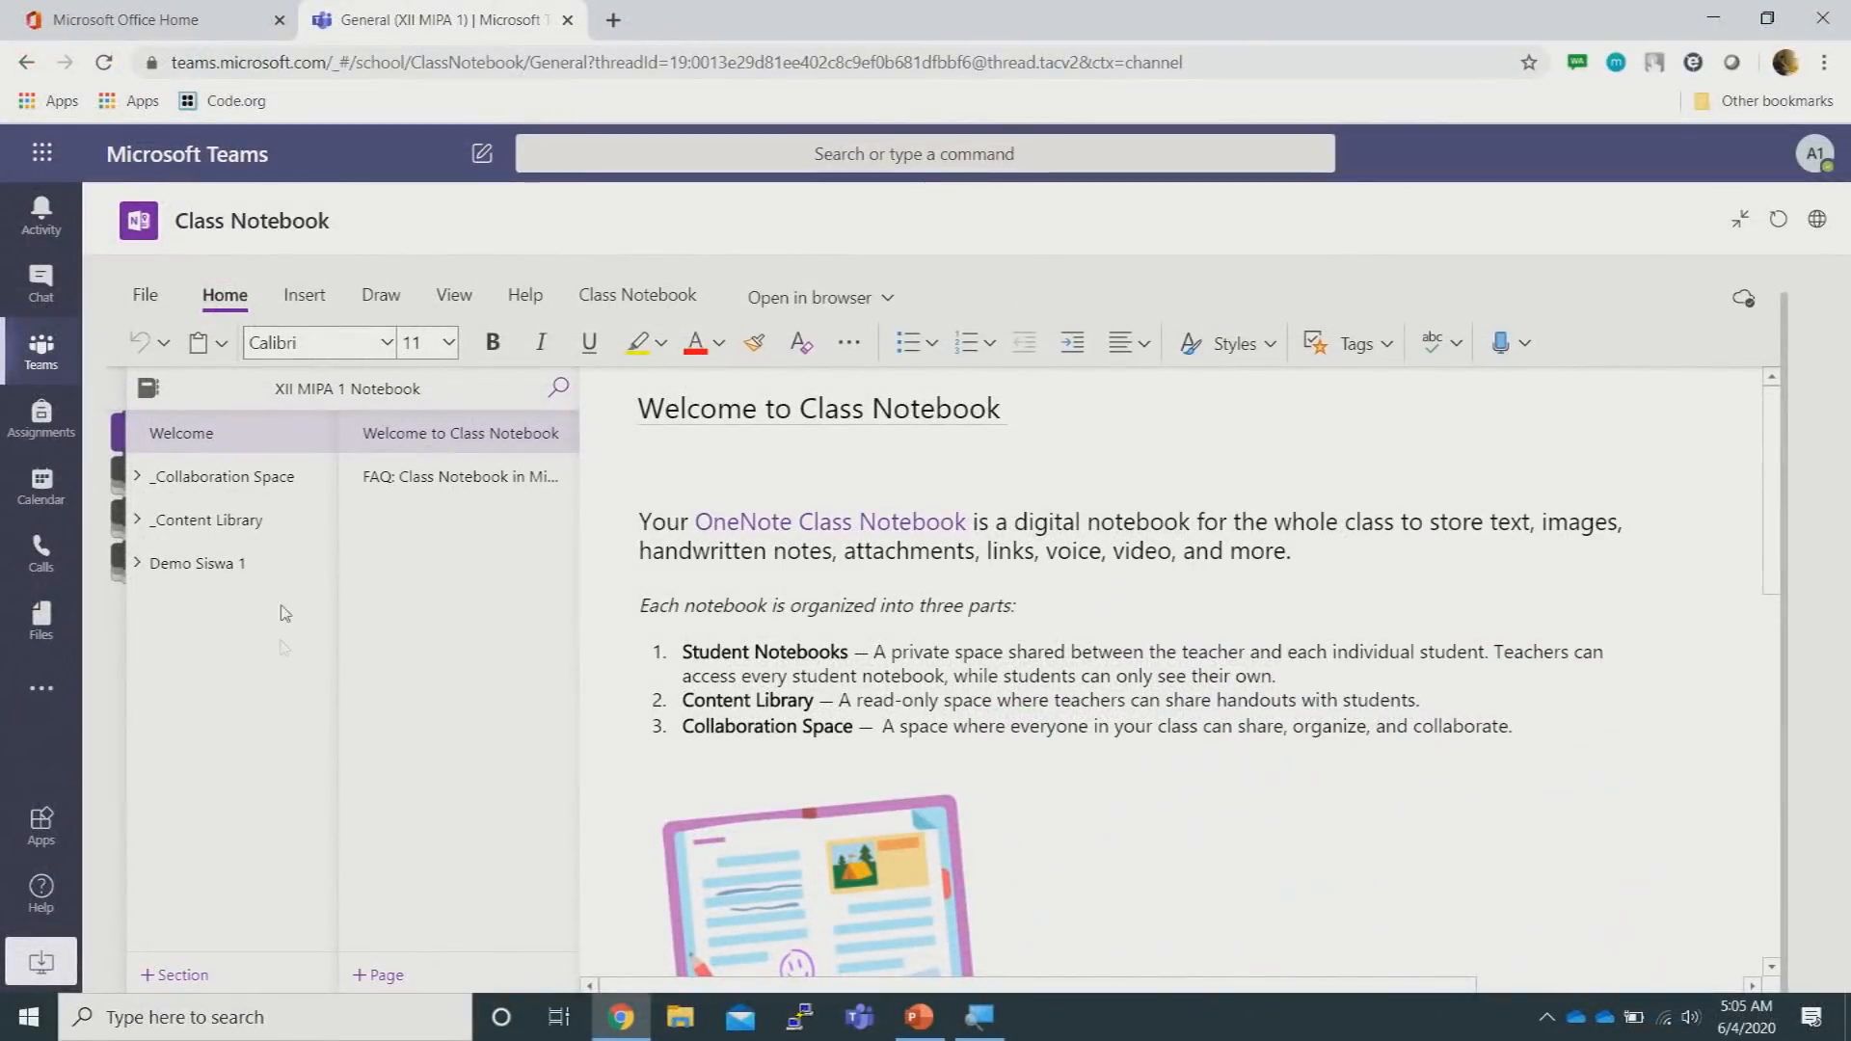
Add a new section named Bab 1 Weather to the notebook's Content Library
{"action": "left_click", "coordinate": [137, 523]}
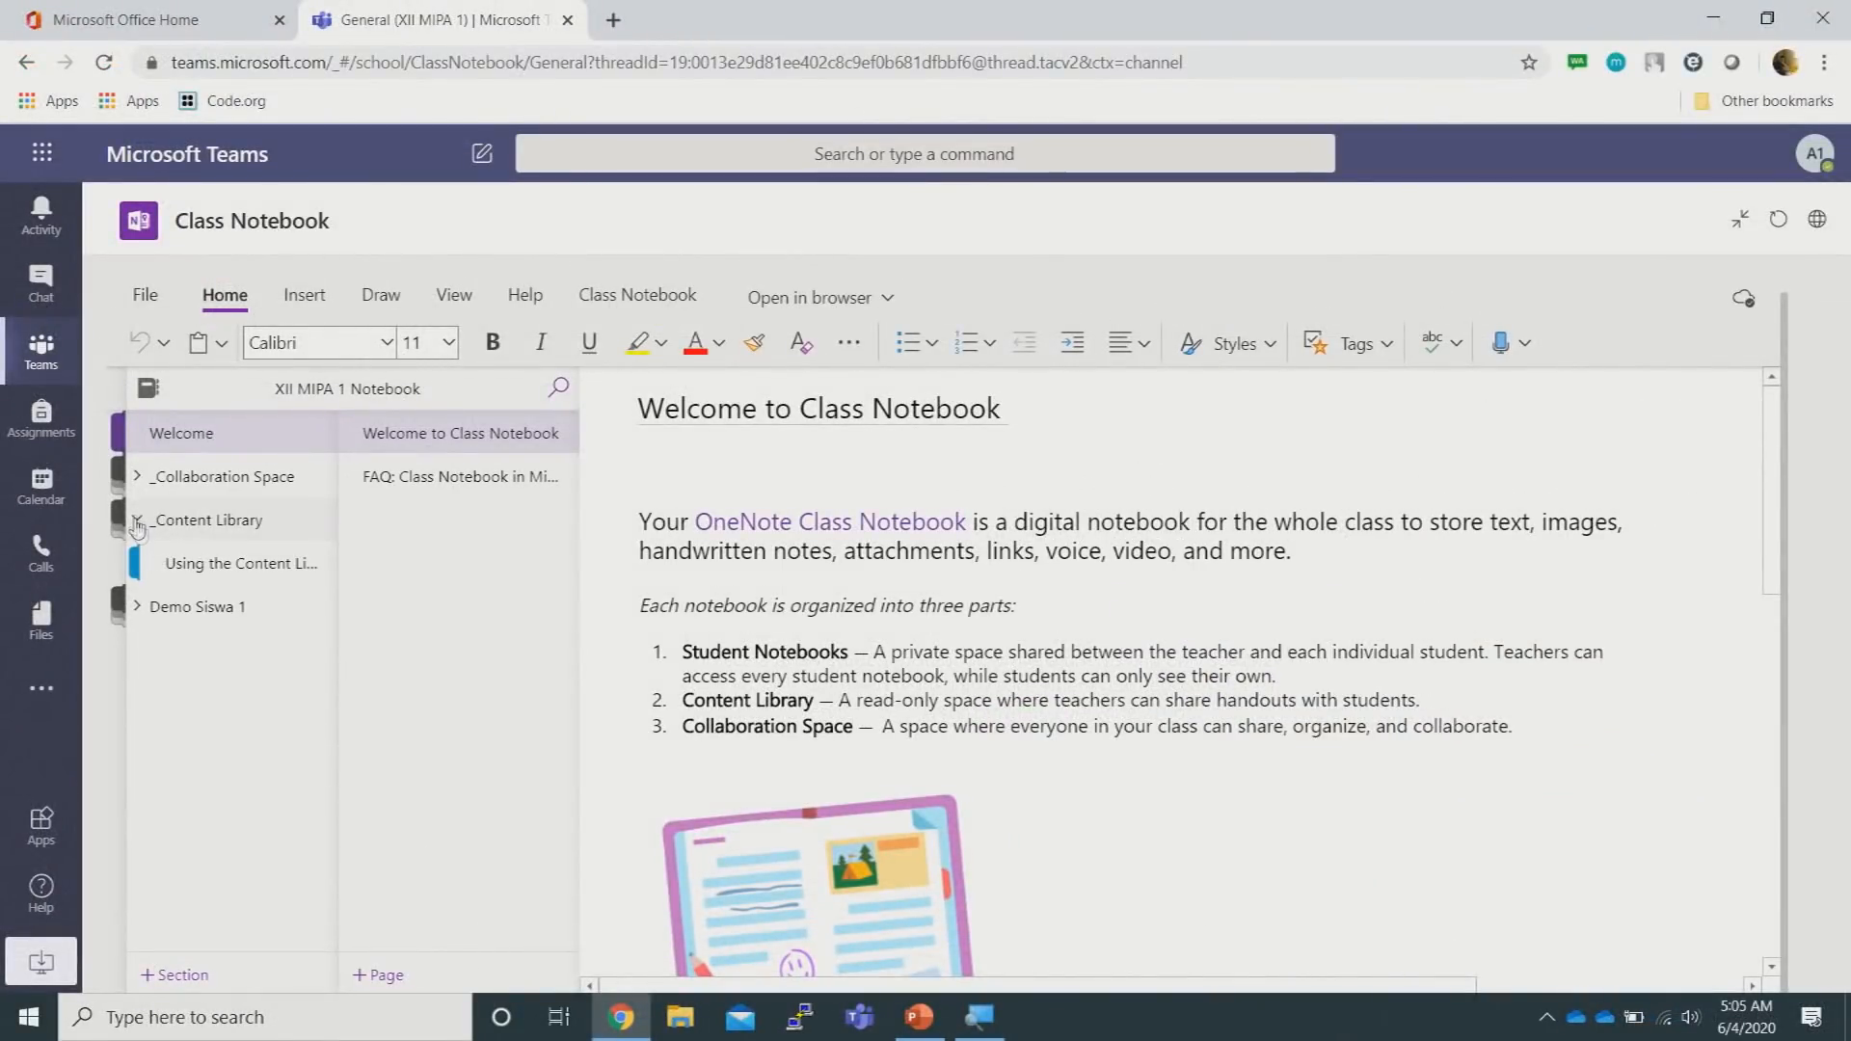
{"action": "left_click", "coordinate": [220, 566]}
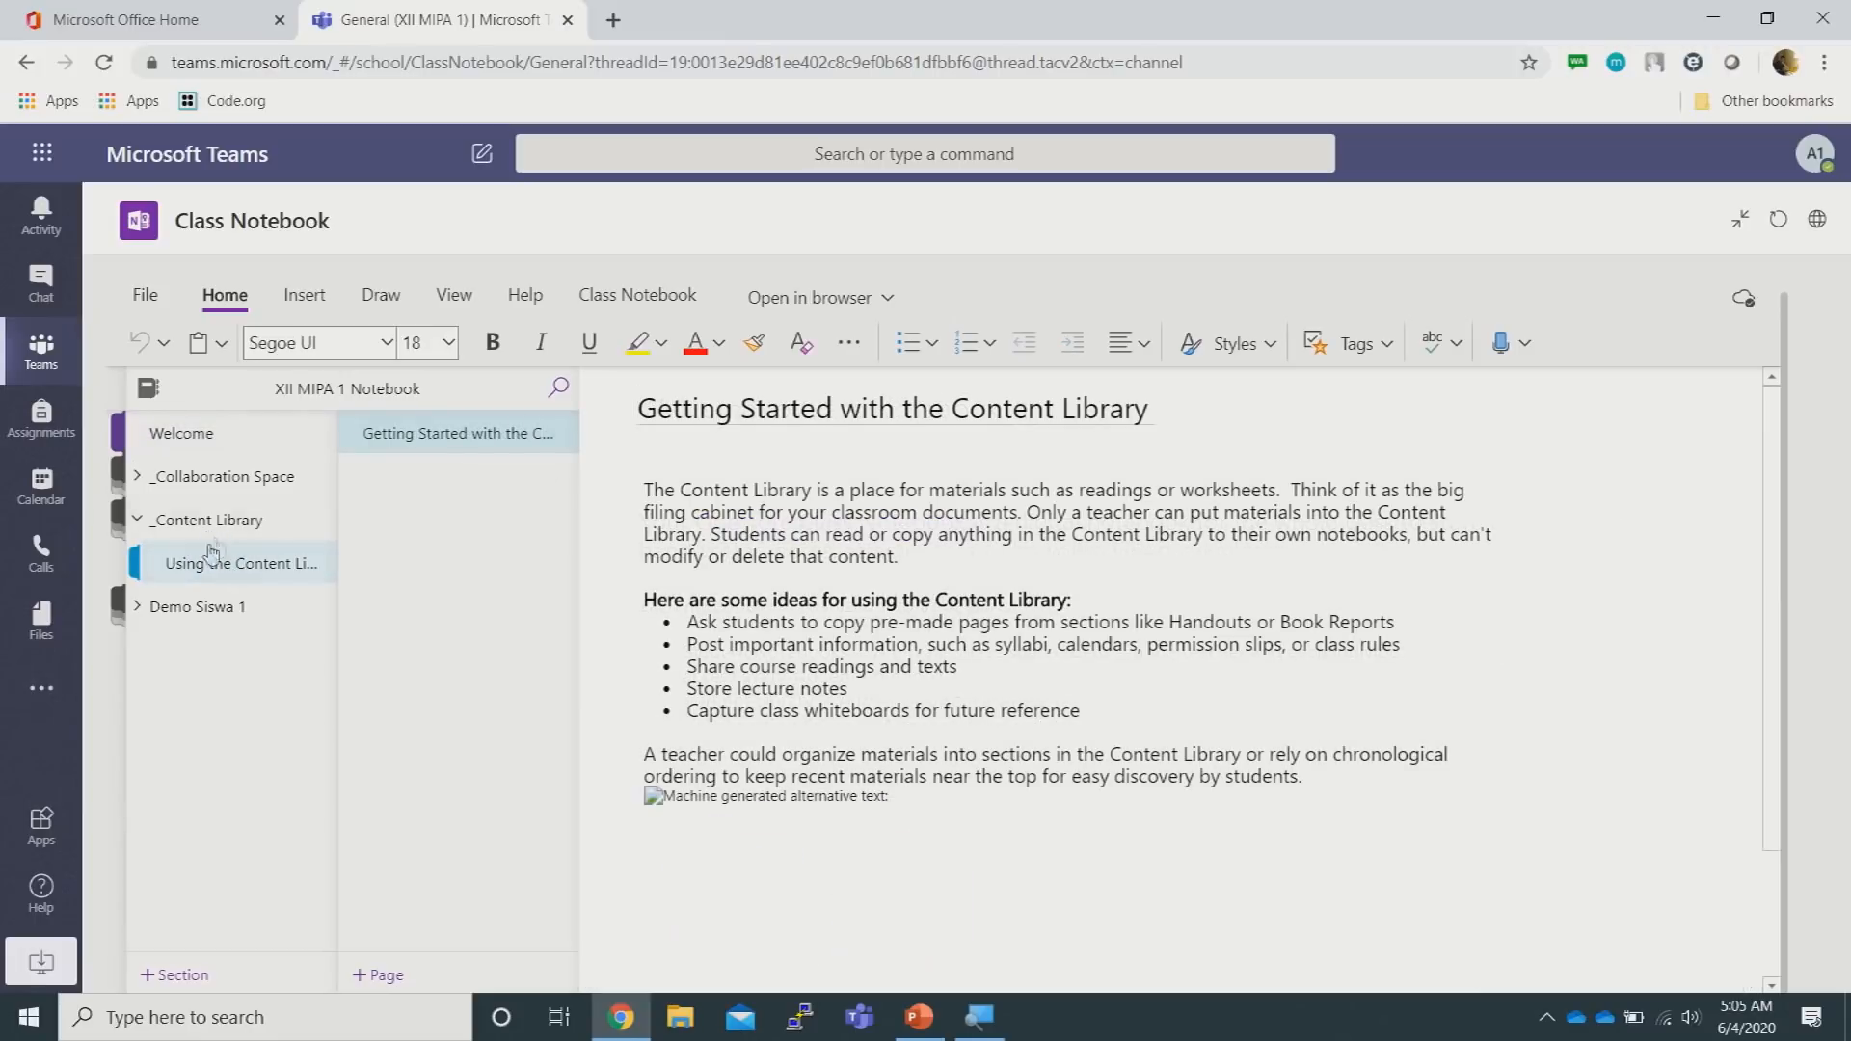
{"action": "left_click", "coordinate": [224, 979]}
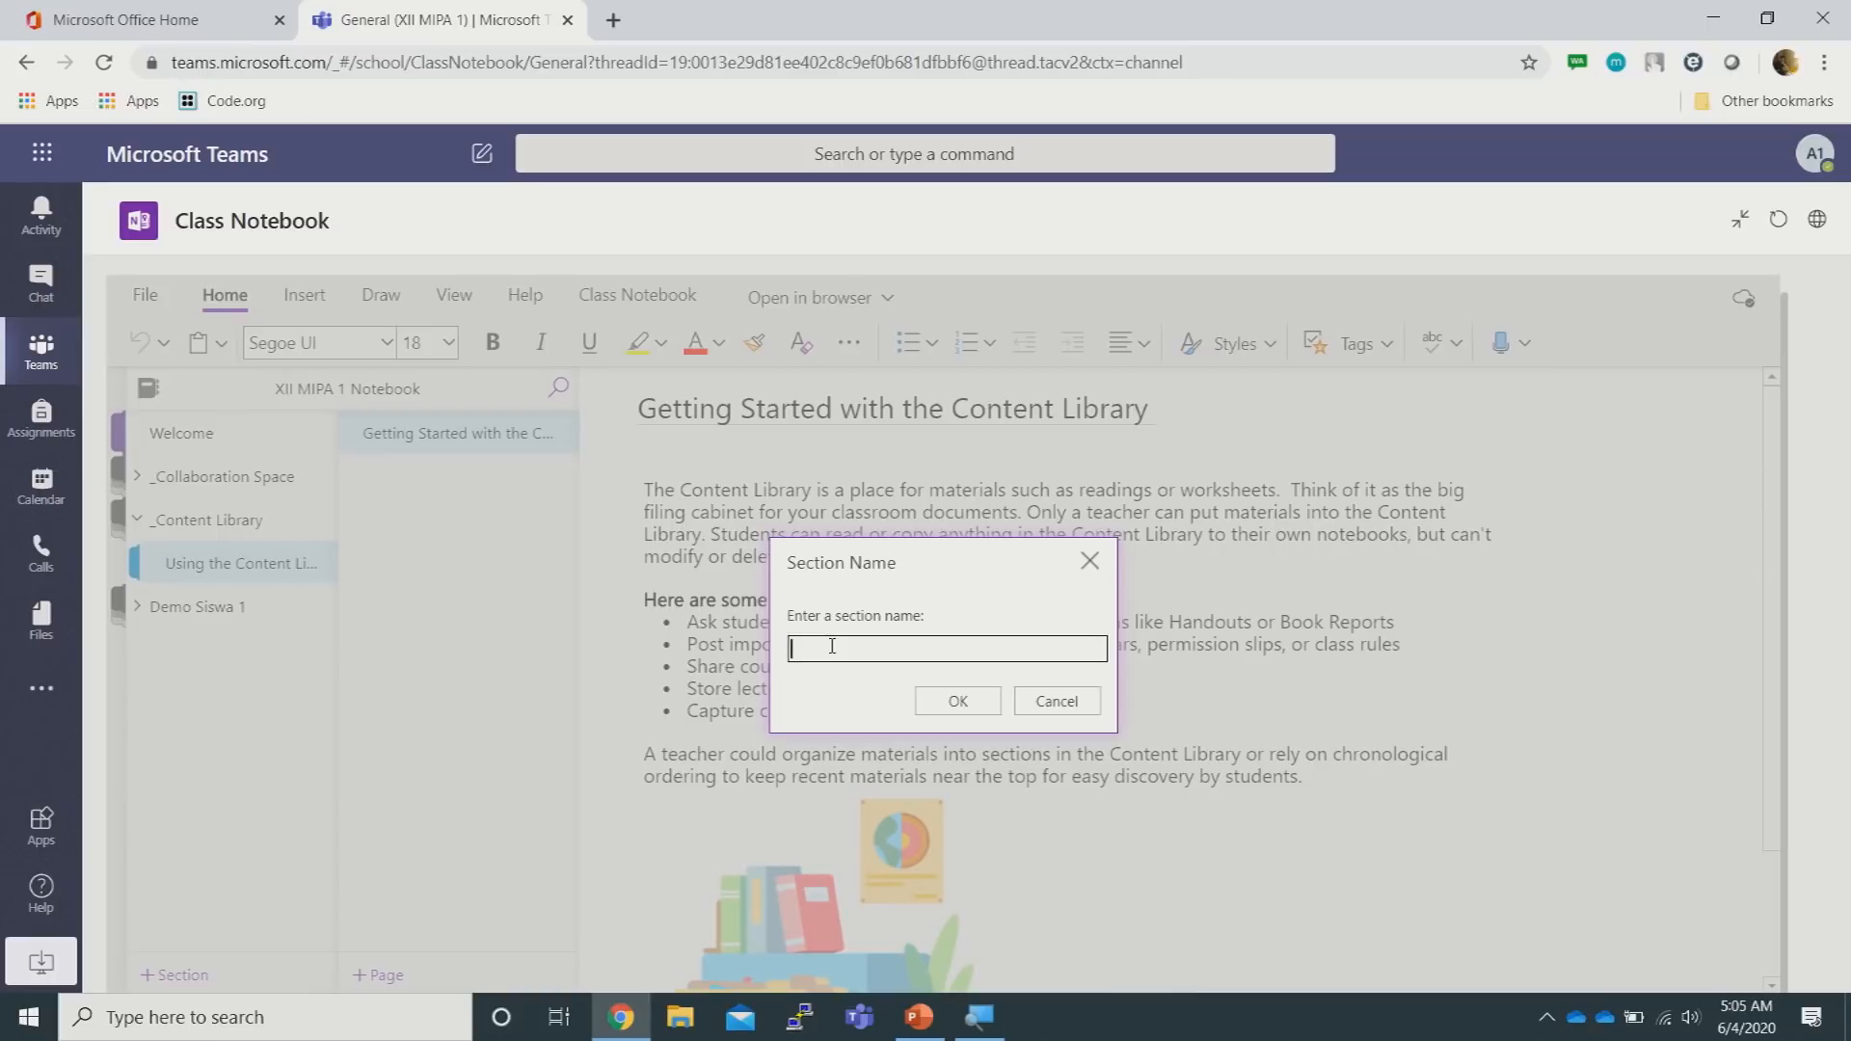
{"action": "type", "text": "Bab 1 weather"}
{"action": "key", "text": "Left"}
{"action": "key", "text": "Left"}
{"action": "key", "text": "Left"}
{"action": "key", "text": "Left"}
{"action": "key", "text": "Left"}
{"action": "key", "text": "Left"}
{"action": "type", "text": "e"}
{"action": "key", "text": "BackSpace"}
{"action": "key", "text": "BackSpace"}
{"action": "type", "text": "Wa"}
{"action": "key", "text": "BackSpace"}
{"action": "left_click", "coordinate": [967, 698]}
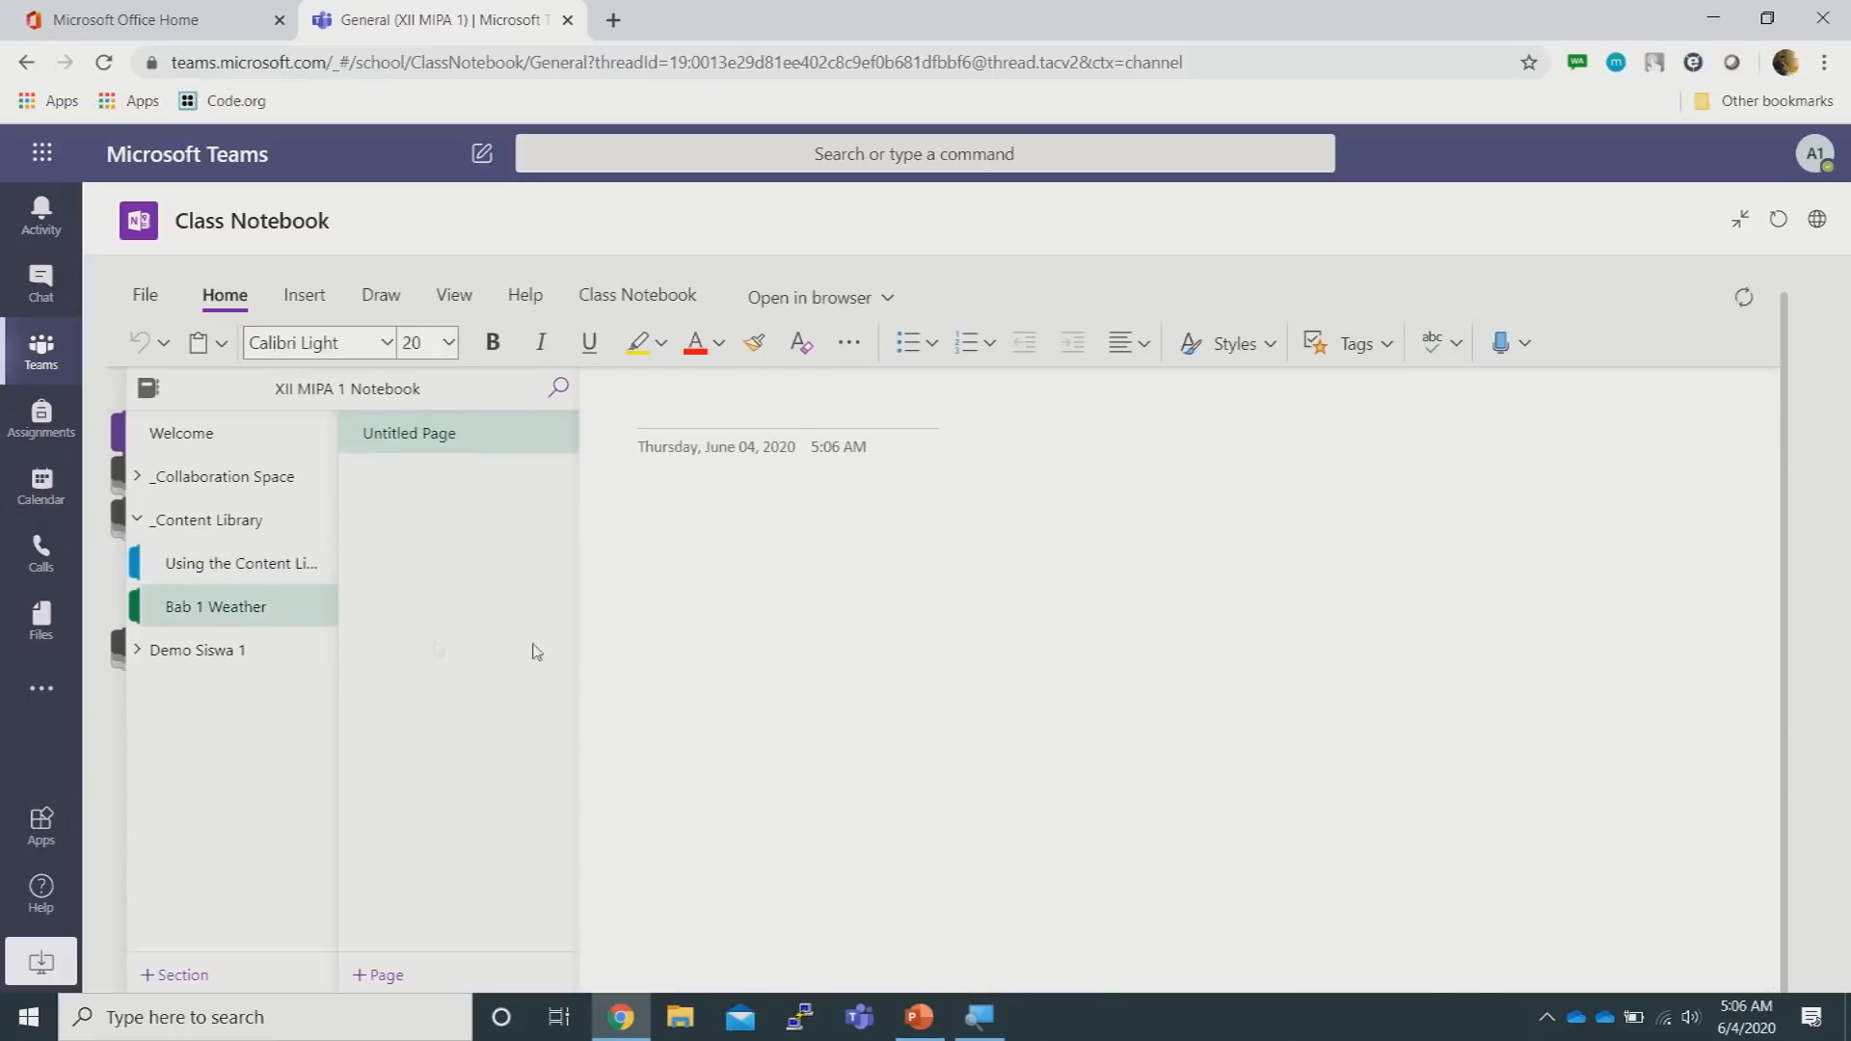
Permanently delete the default Using the Content Library section from the notebook's Content Library
{"action": "left_click", "coordinate": [241, 577]}
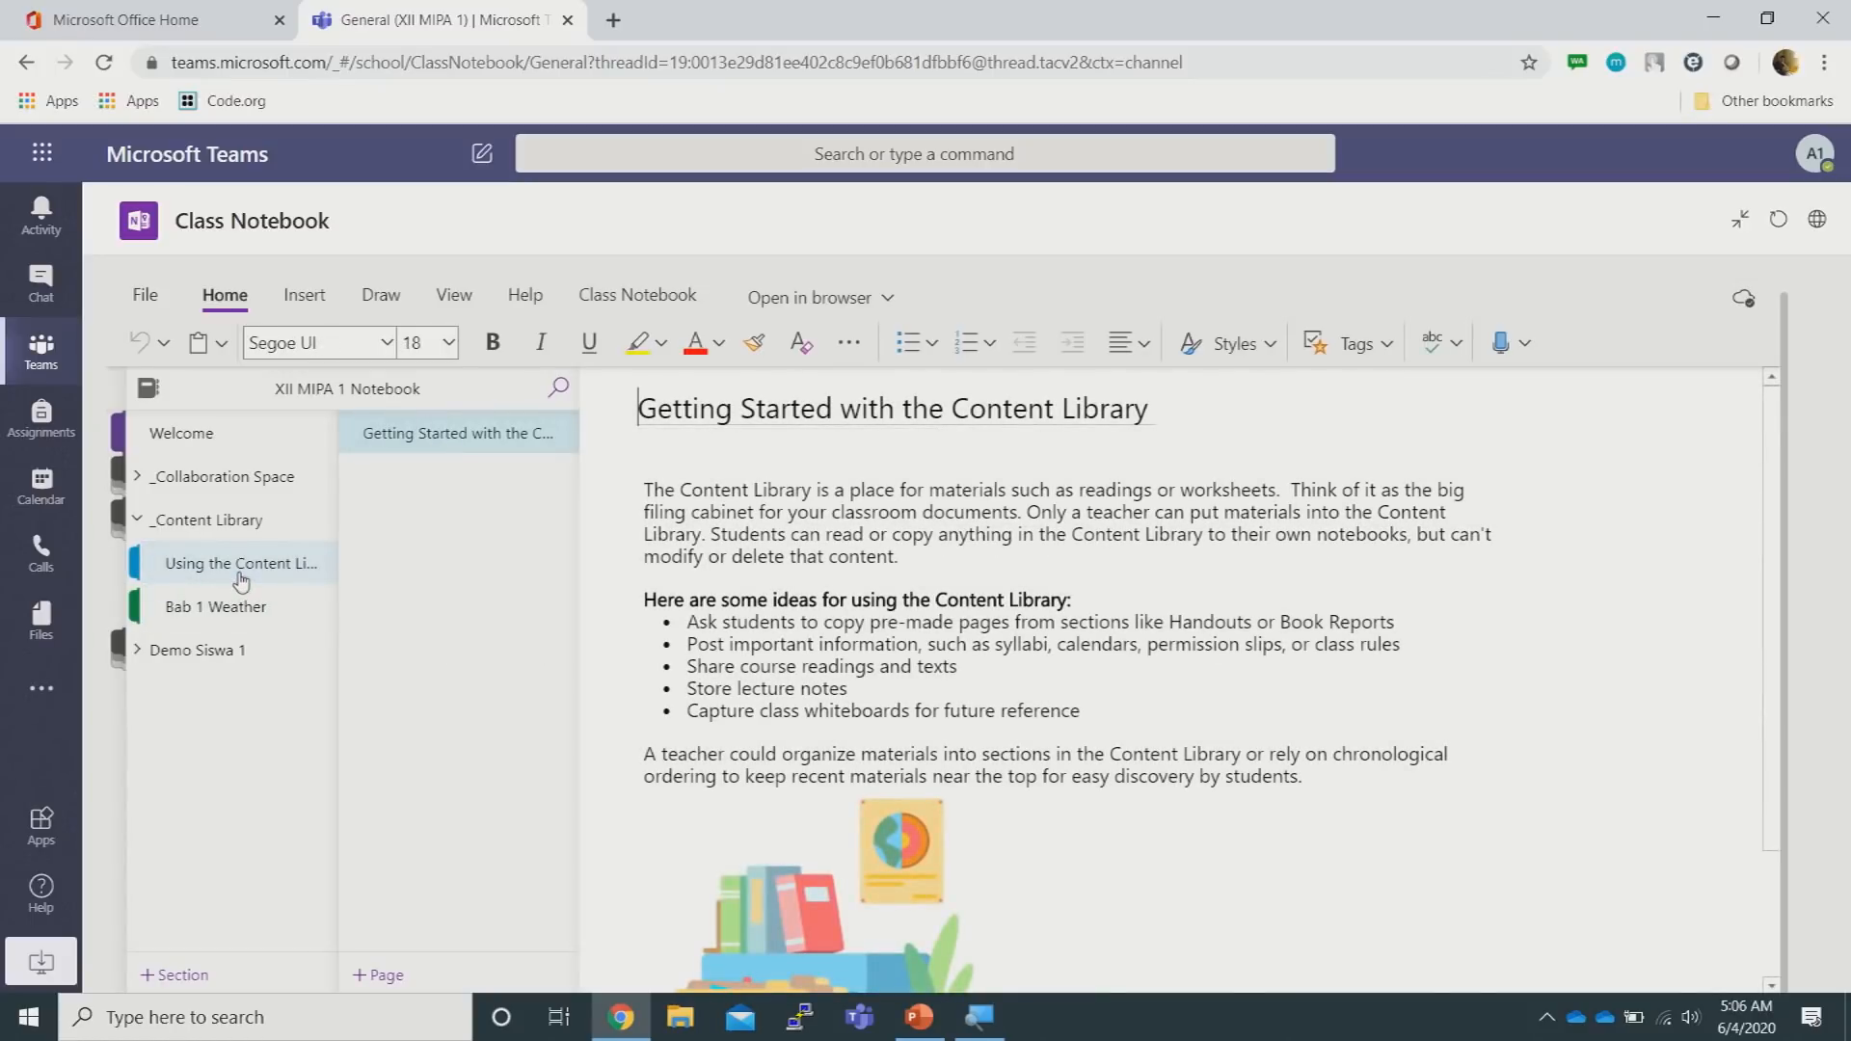
{"action": "right_click", "coordinate": [240, 571]}
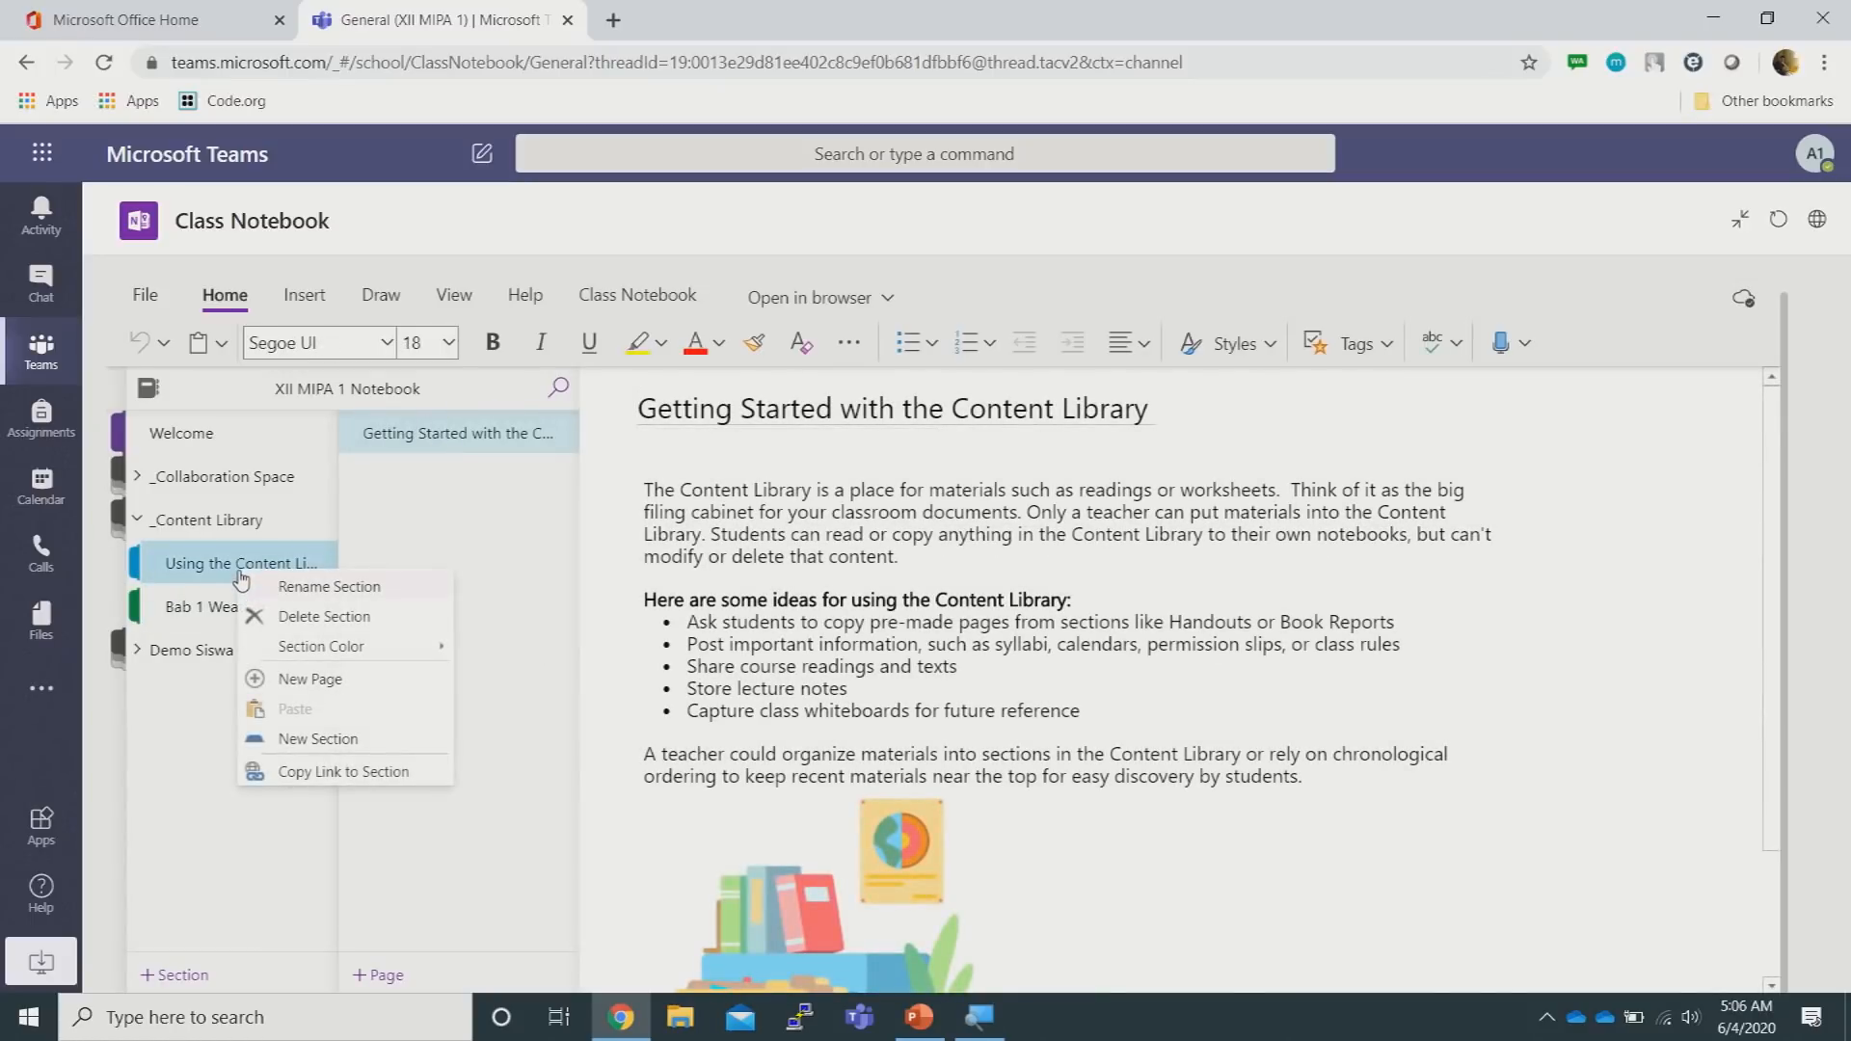
{"action": "left_click", "coordinate": [175, 682]}
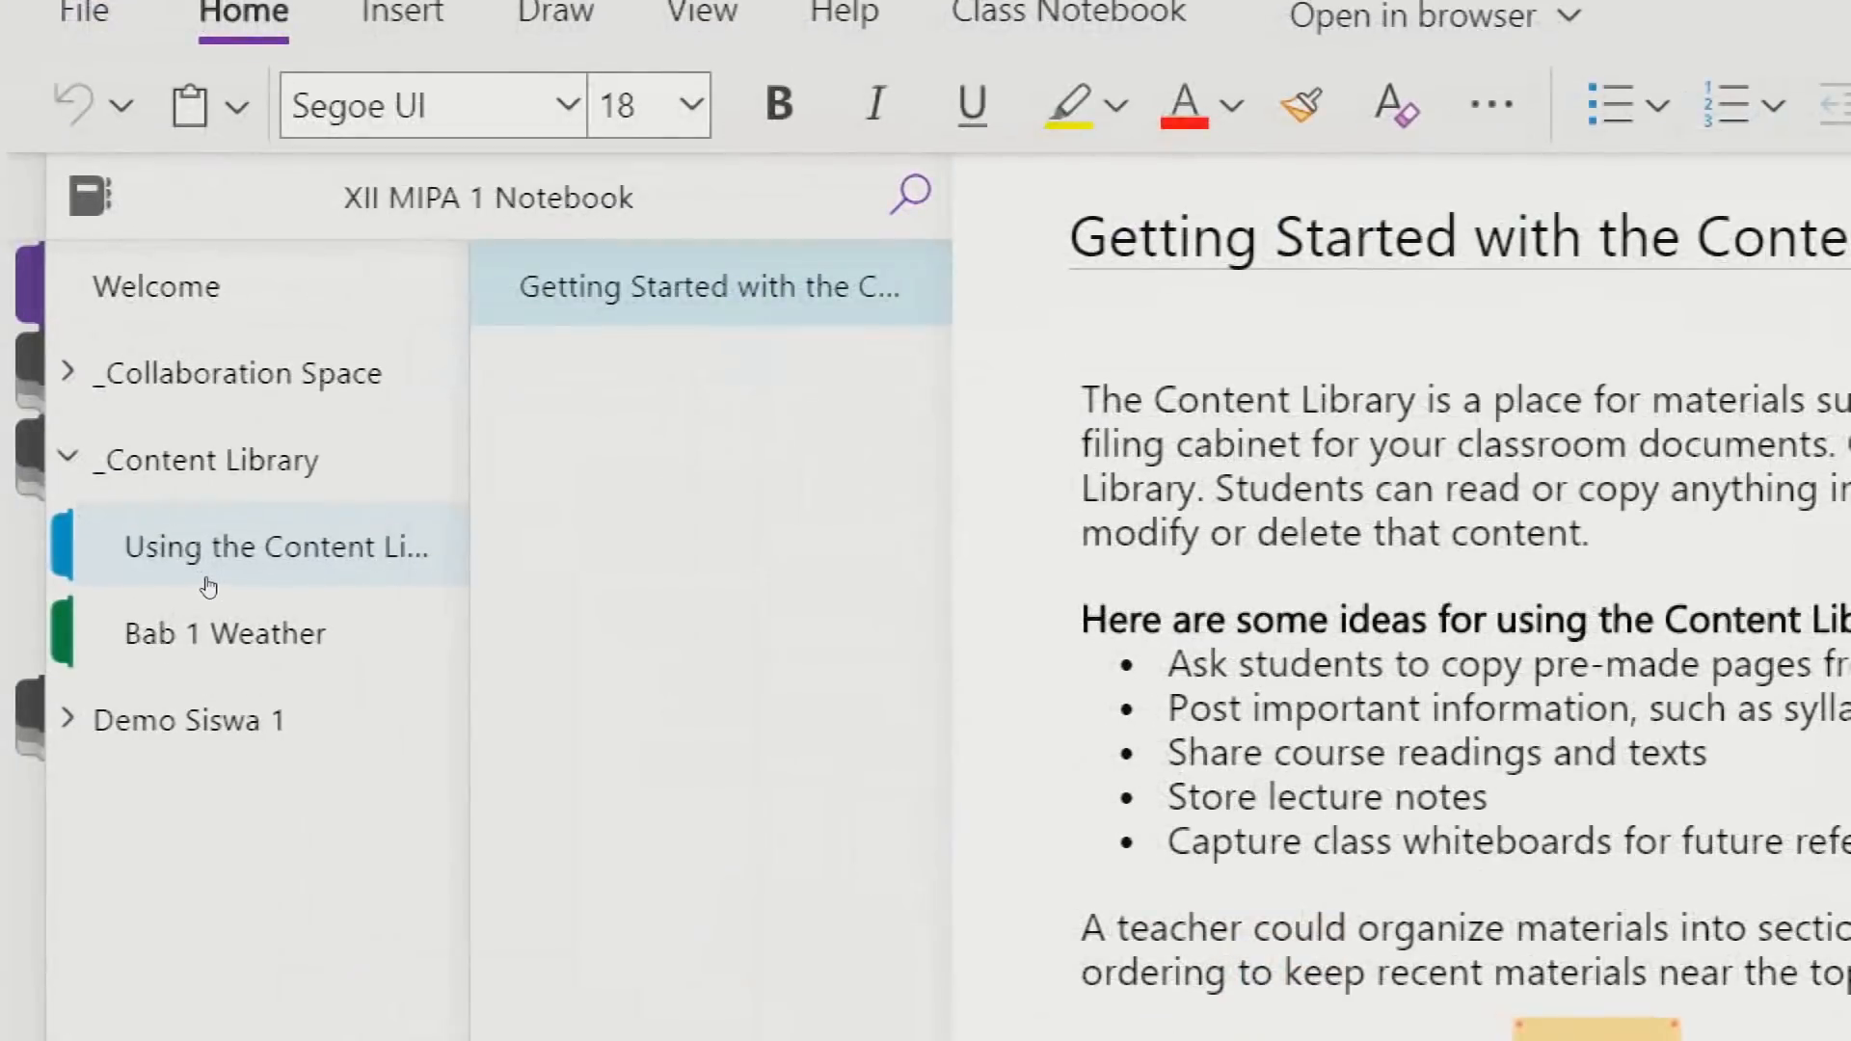
{"action": "right_click", "coordinate": [215, 573]}
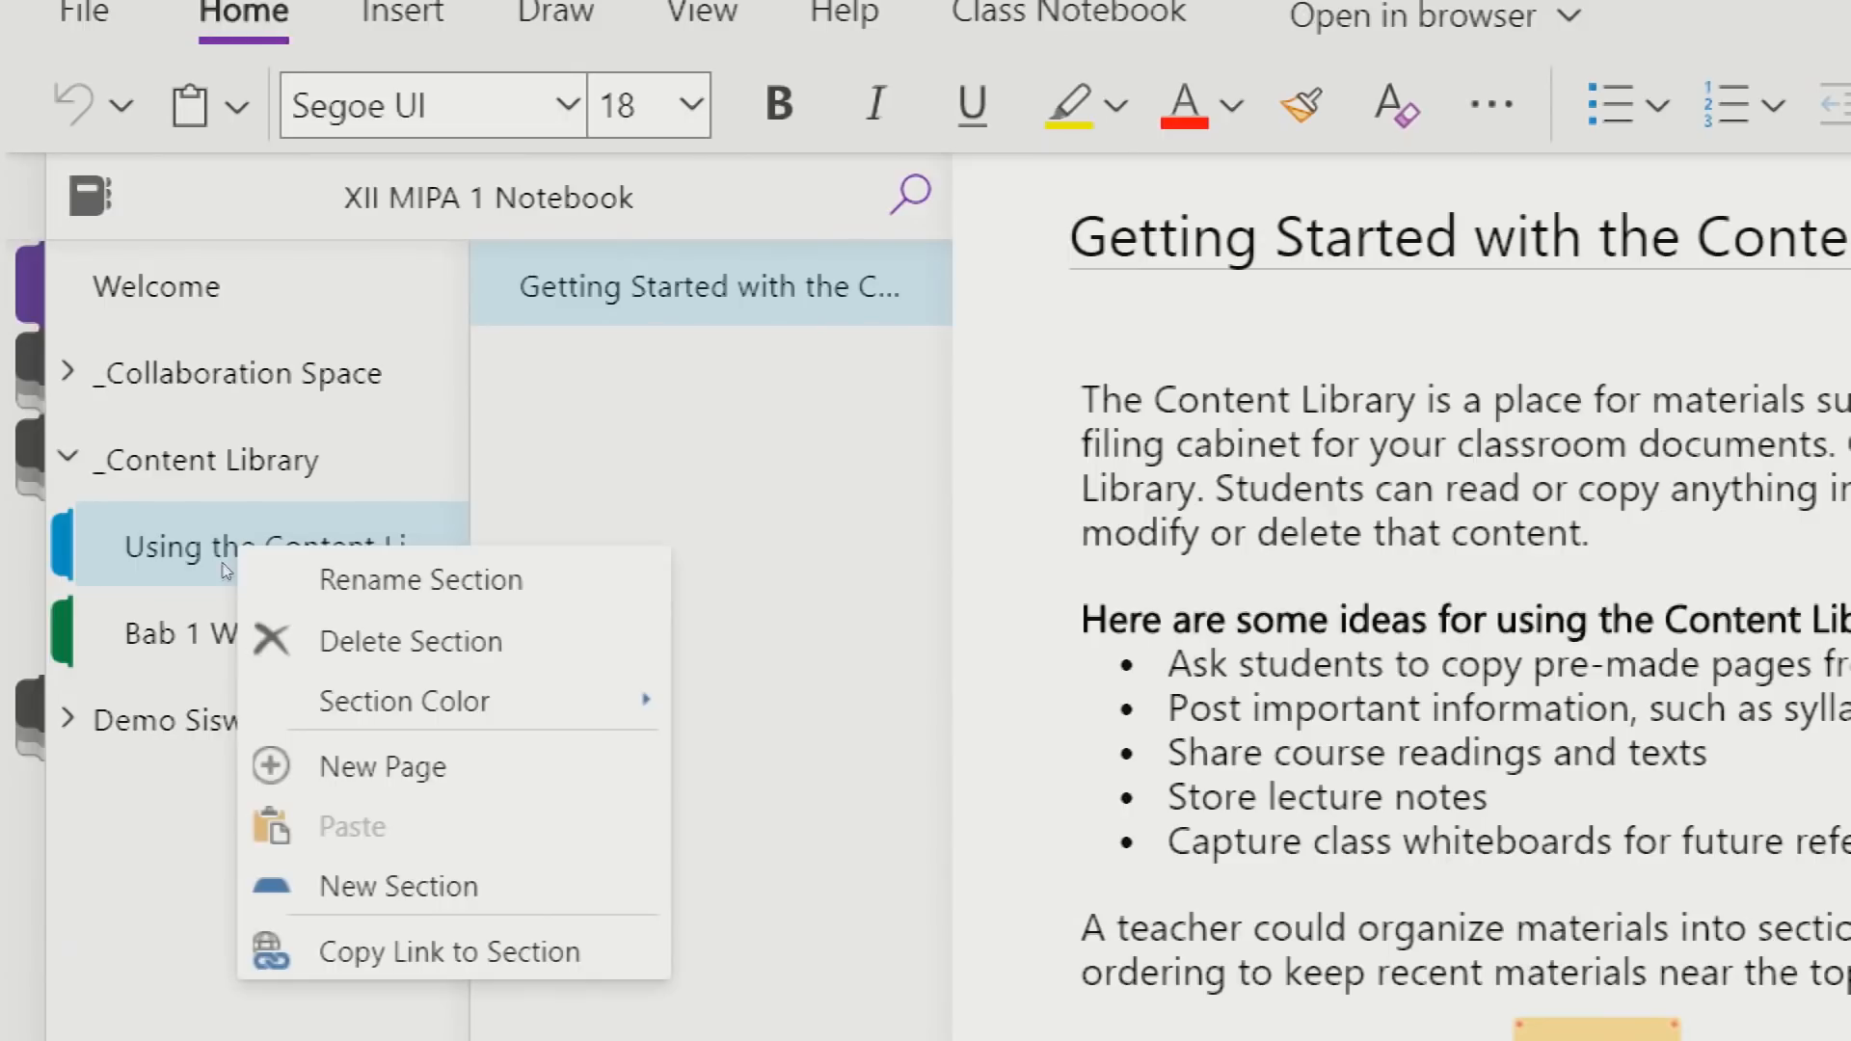
{"action": "left_click", "coordinate": [315, 618]}
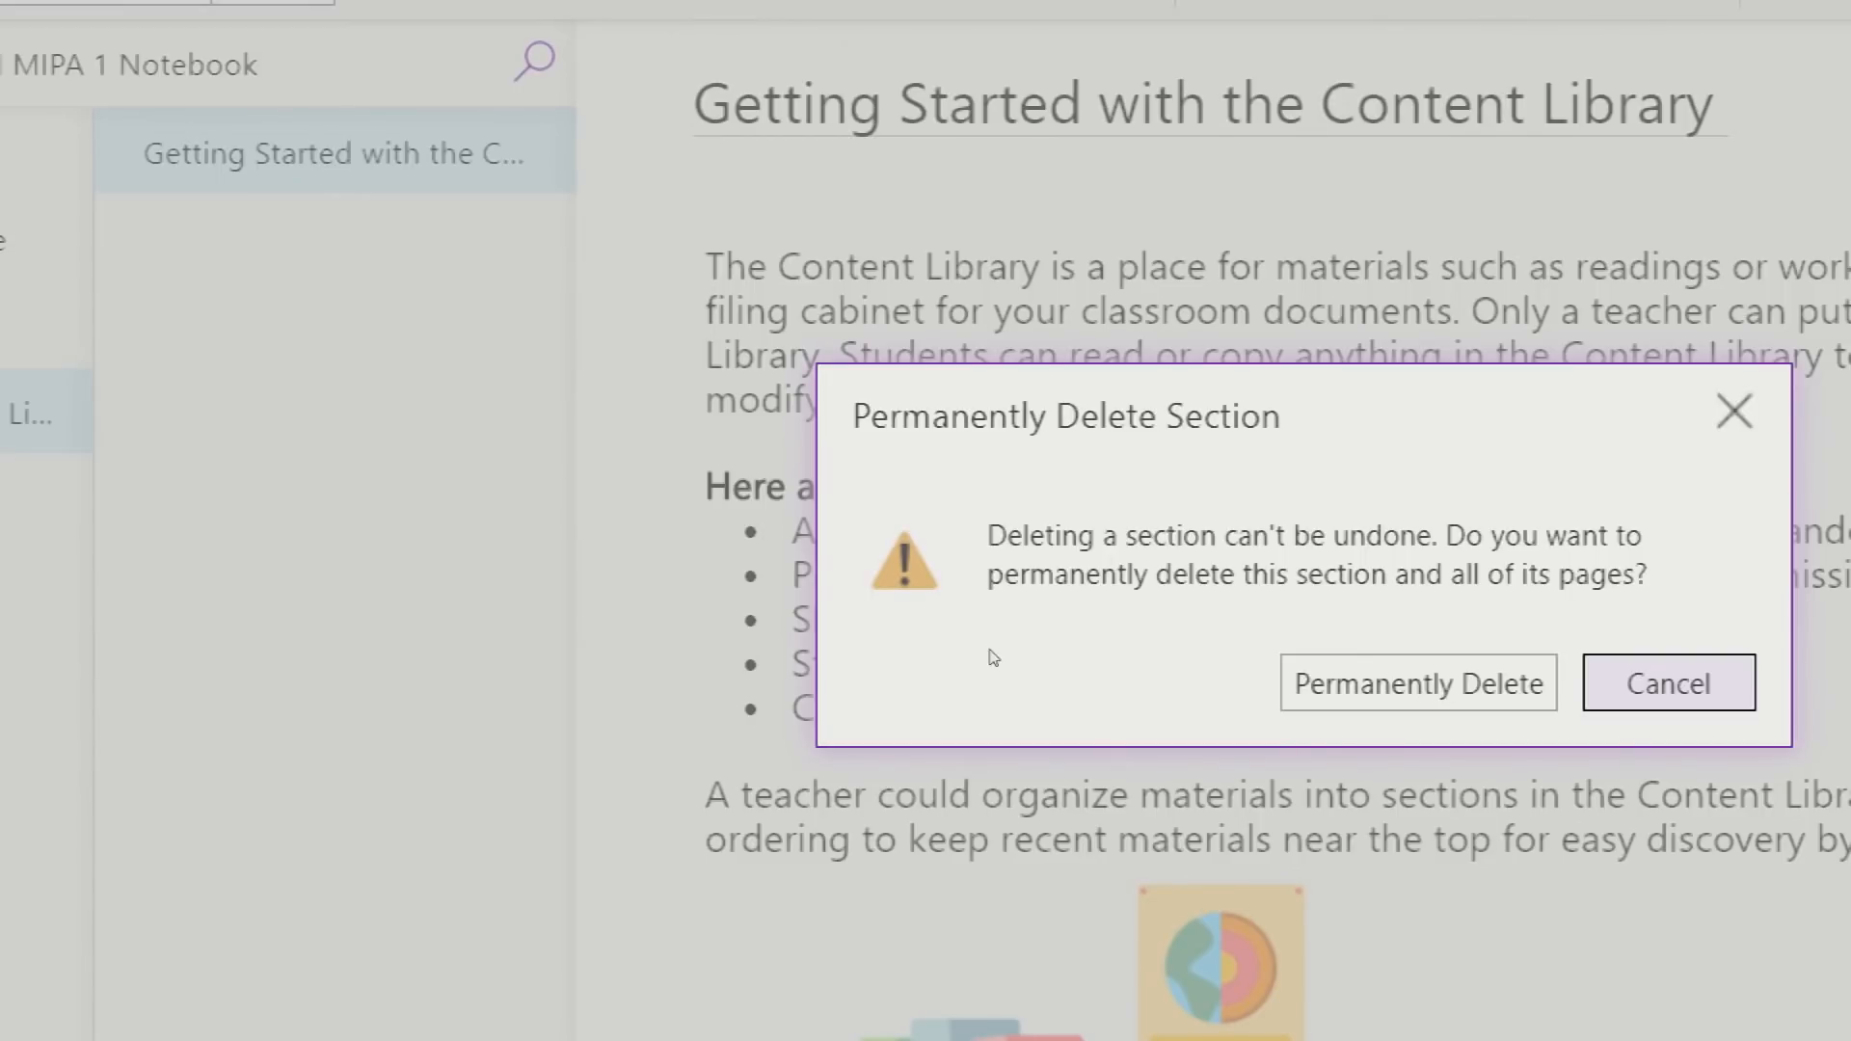
{"action": "key", "text": "Tab"}
{"action": "key", "text": "Return"}
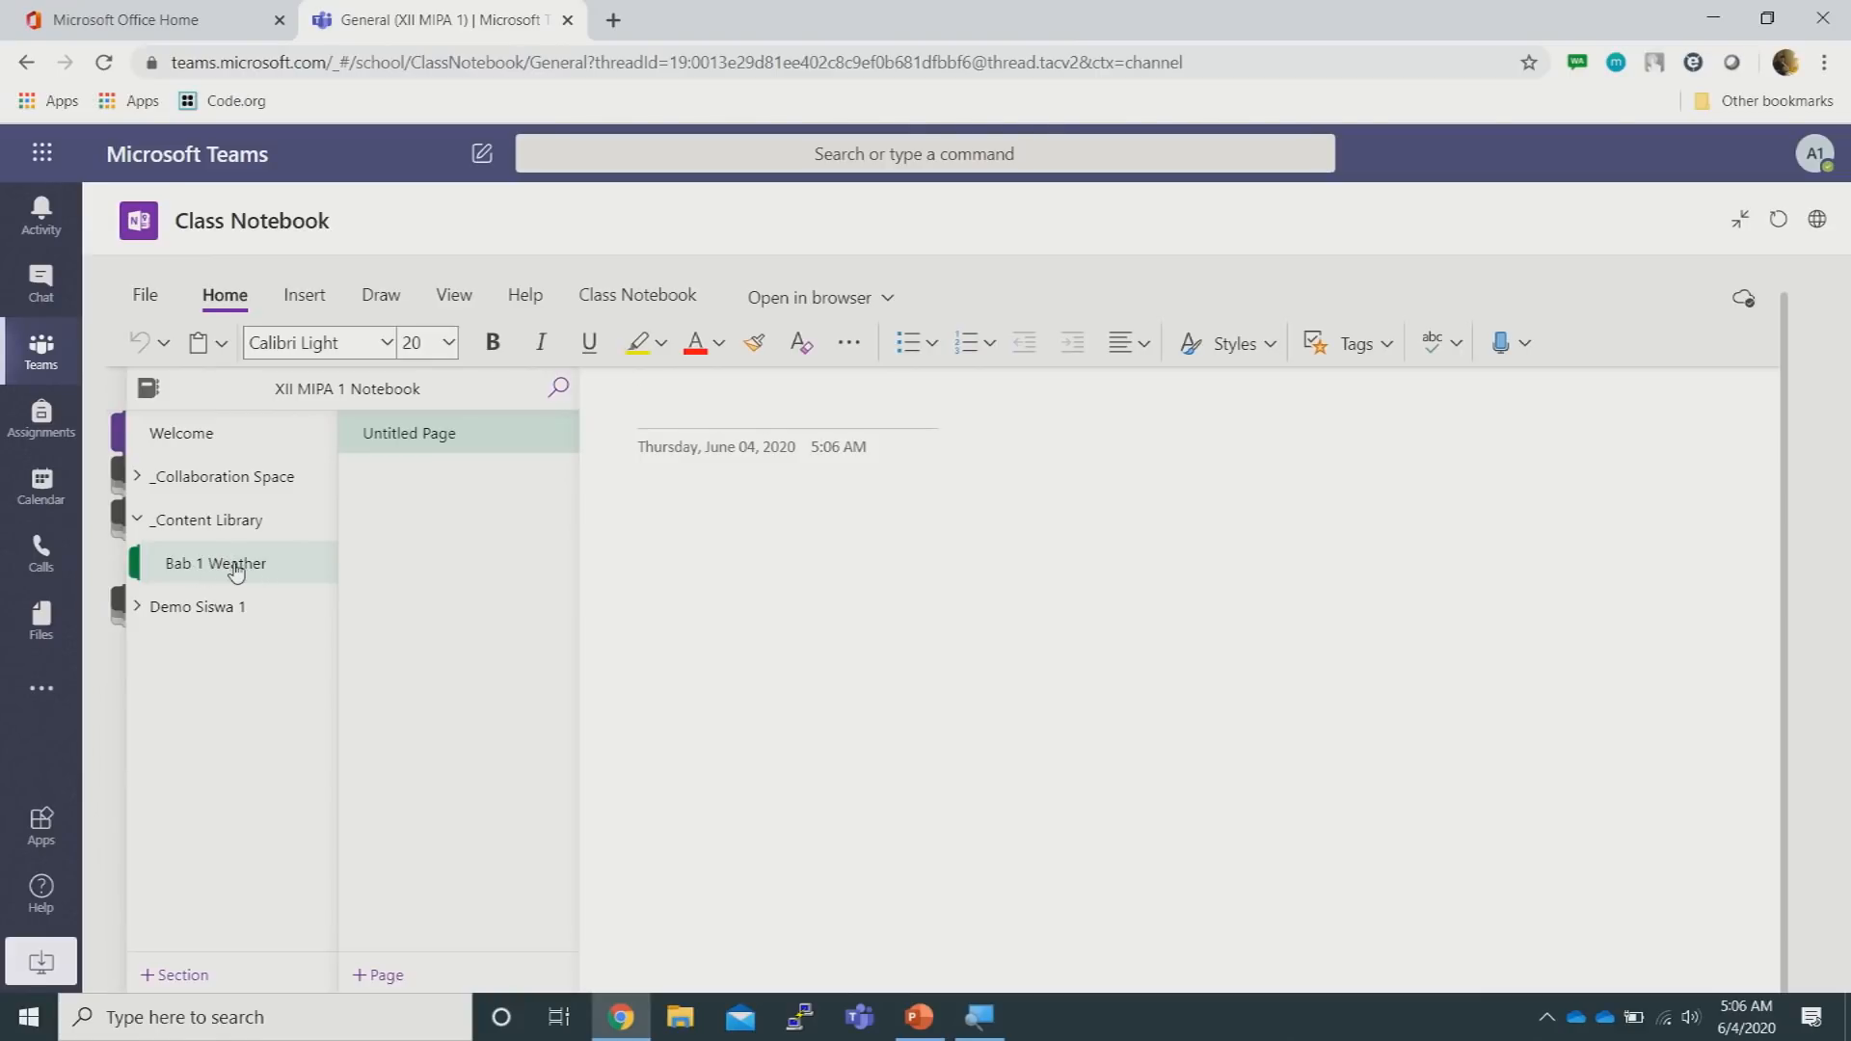
Title the untitled page in the Bab 1 Weather section Summer and show the notebook navigation again
{"action": "left_click", "coordinate": [406, 444]}
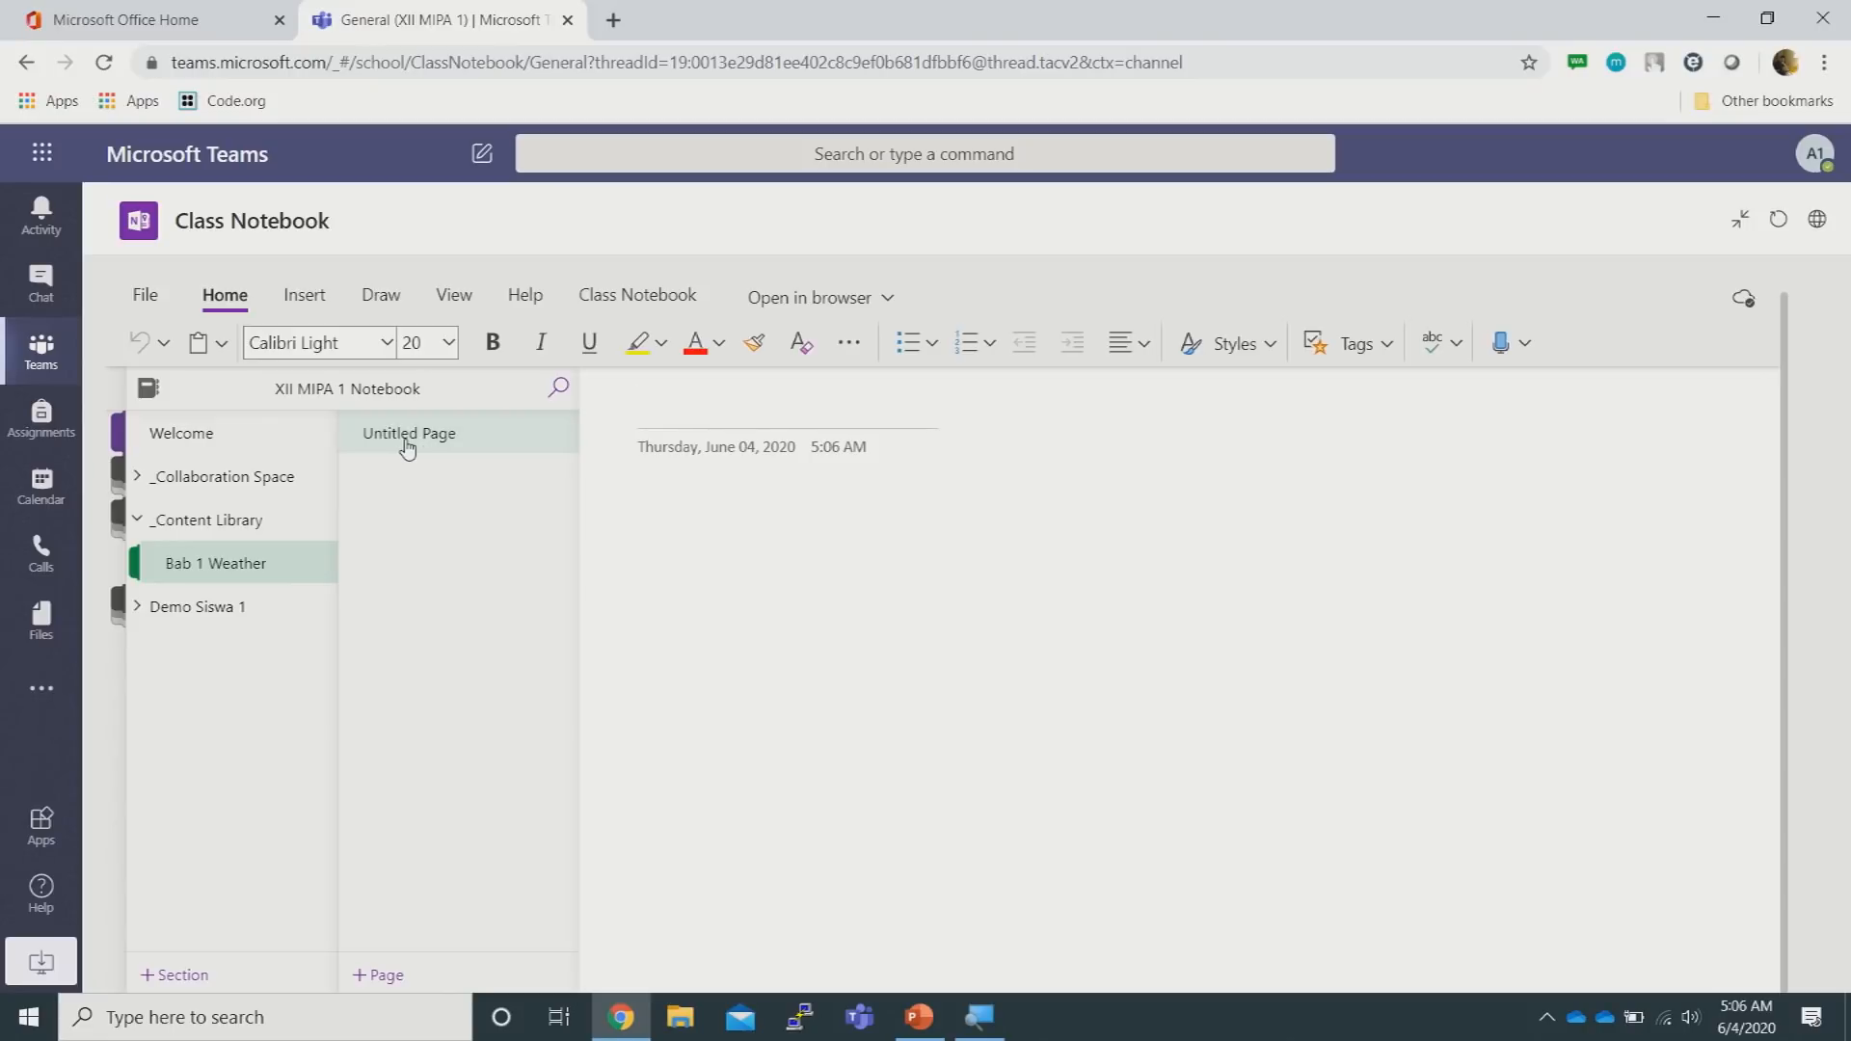
{"action": "left_click", "coordinate": [690, 400]}
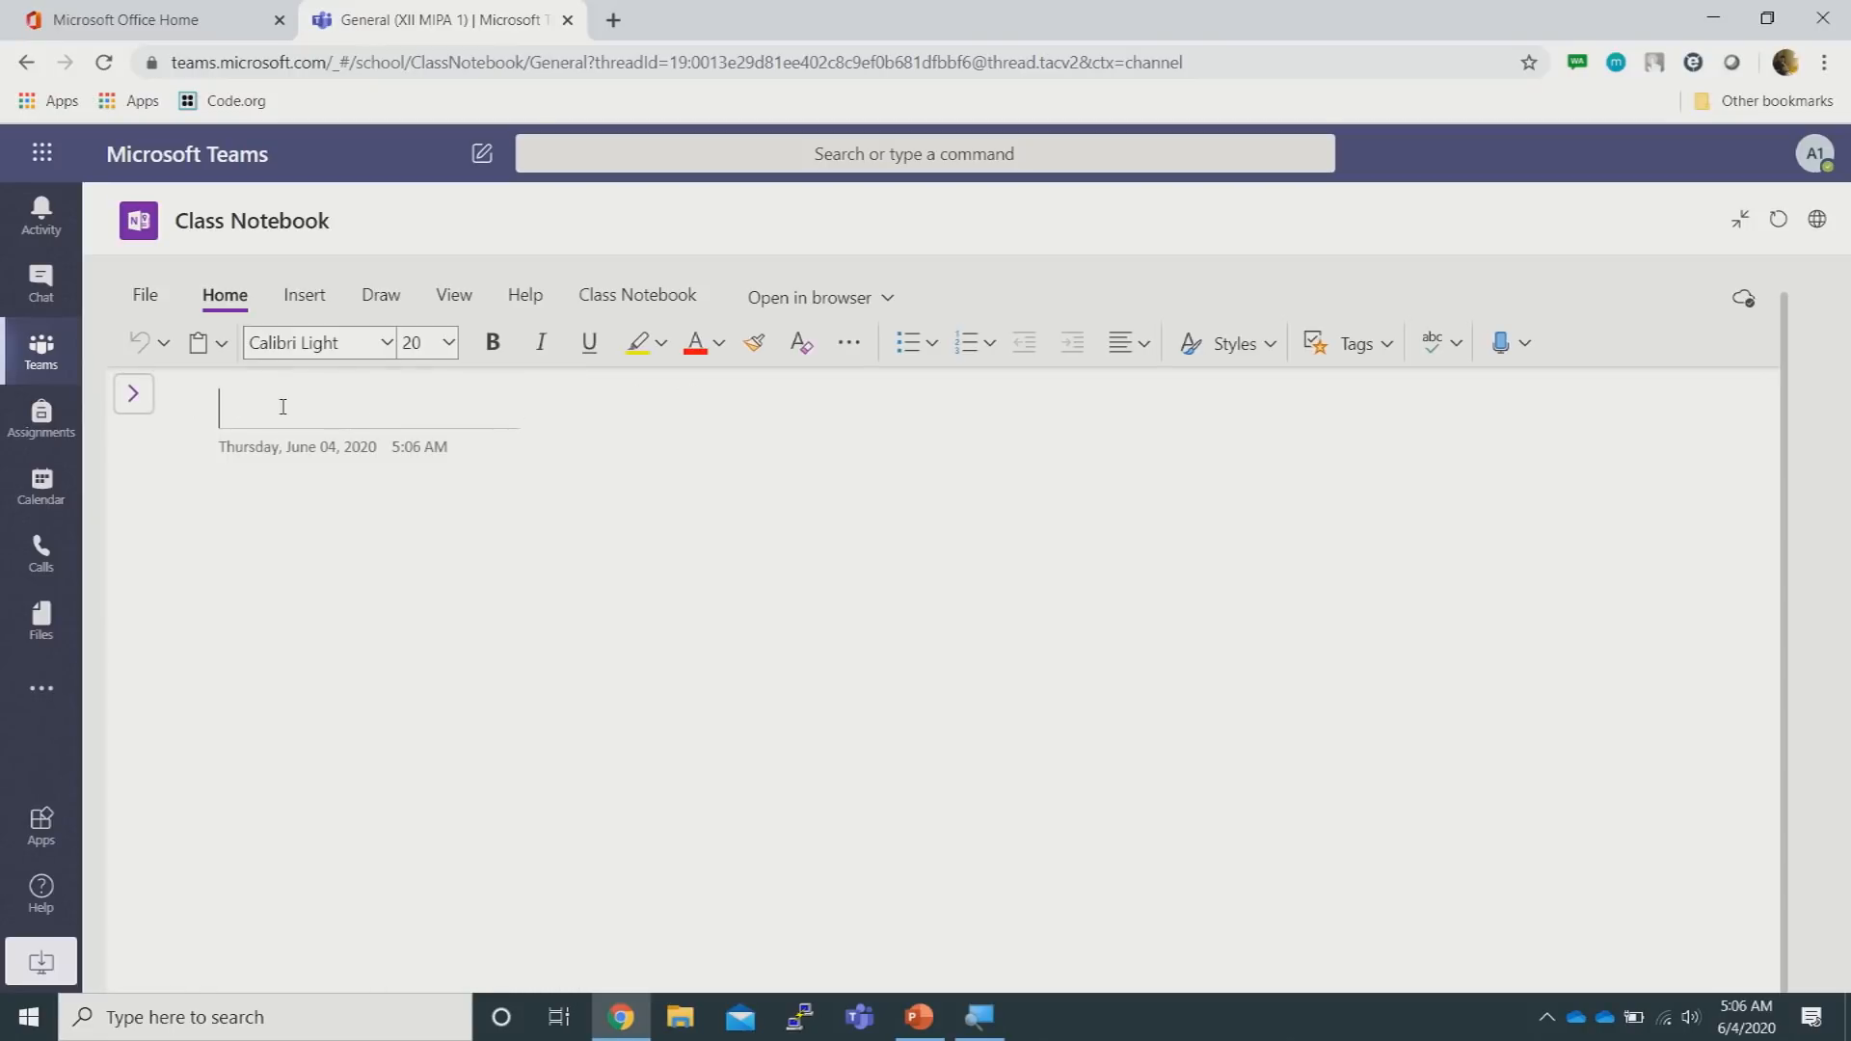
{"action": "type", "text": "Summer"}
{"action": "left_click", "coordinate": [133, 393]}
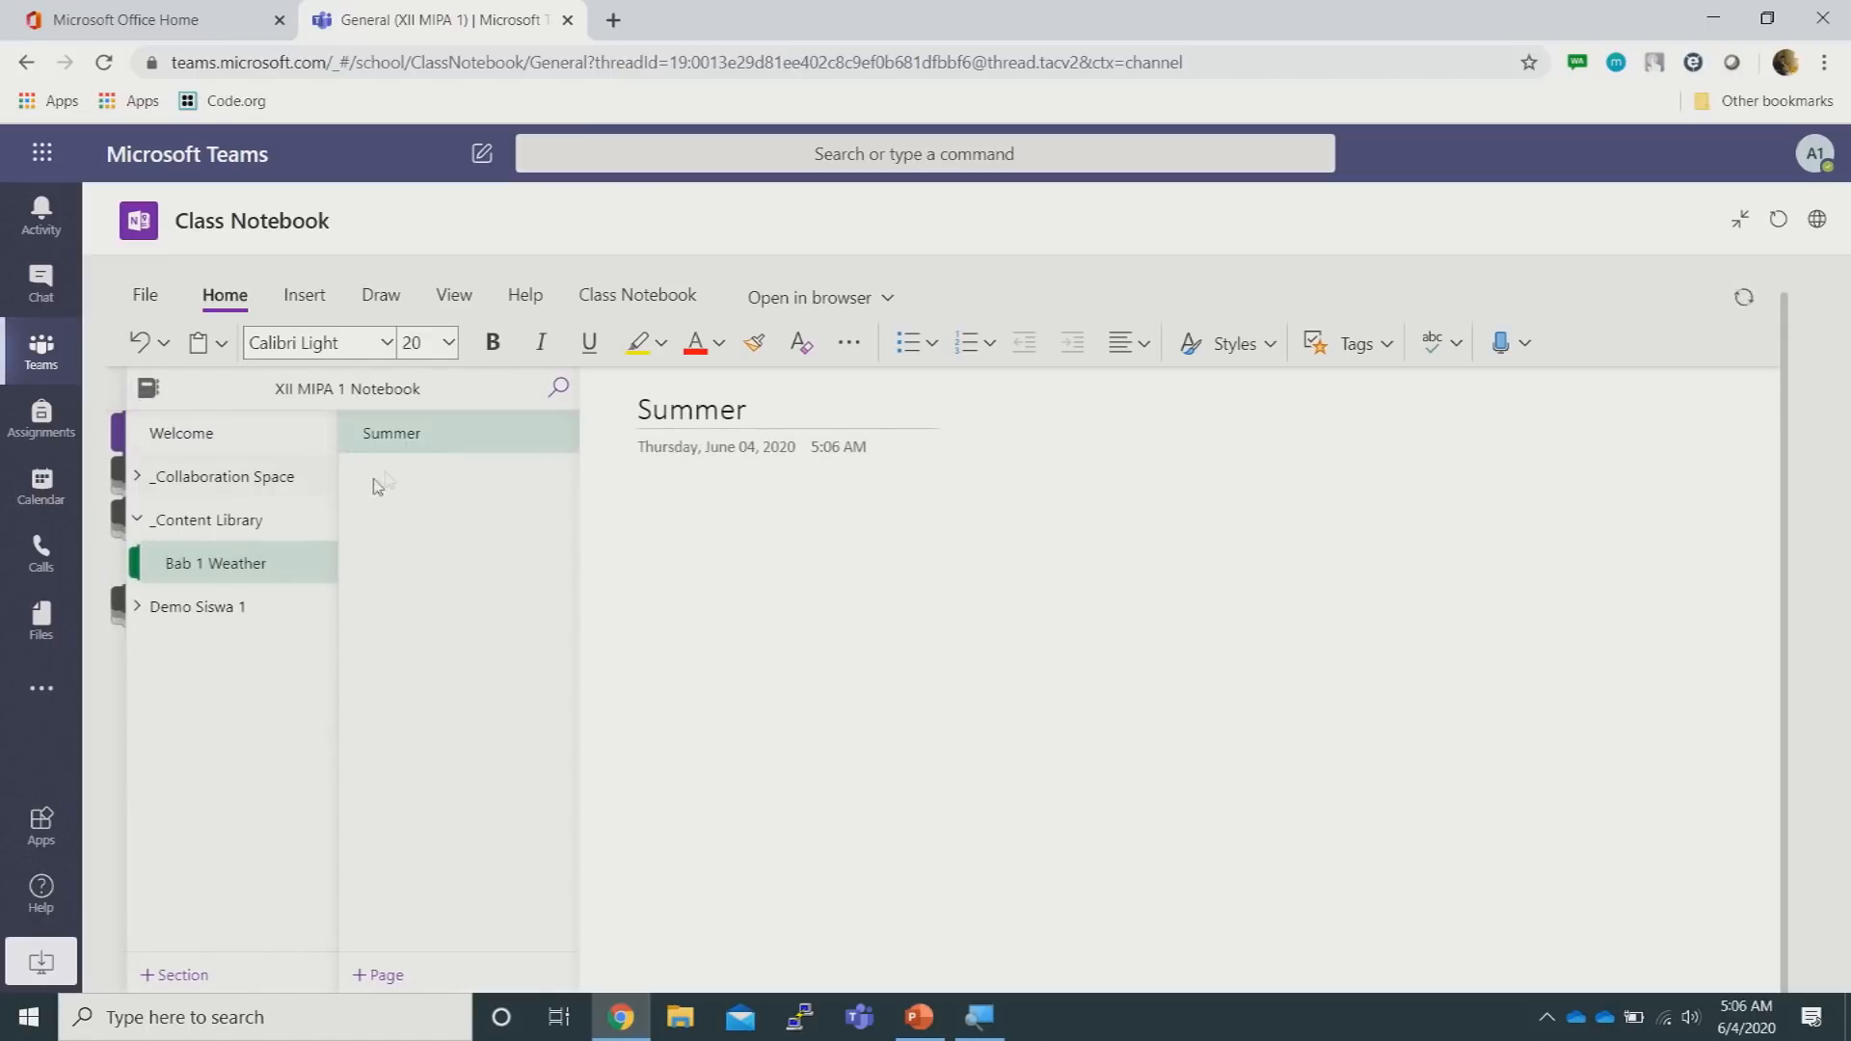
Add two more pages titled Winter and Autumn to the Bab 1 Weather section
{"action": "left_click", "coordinate": [381, 975]}
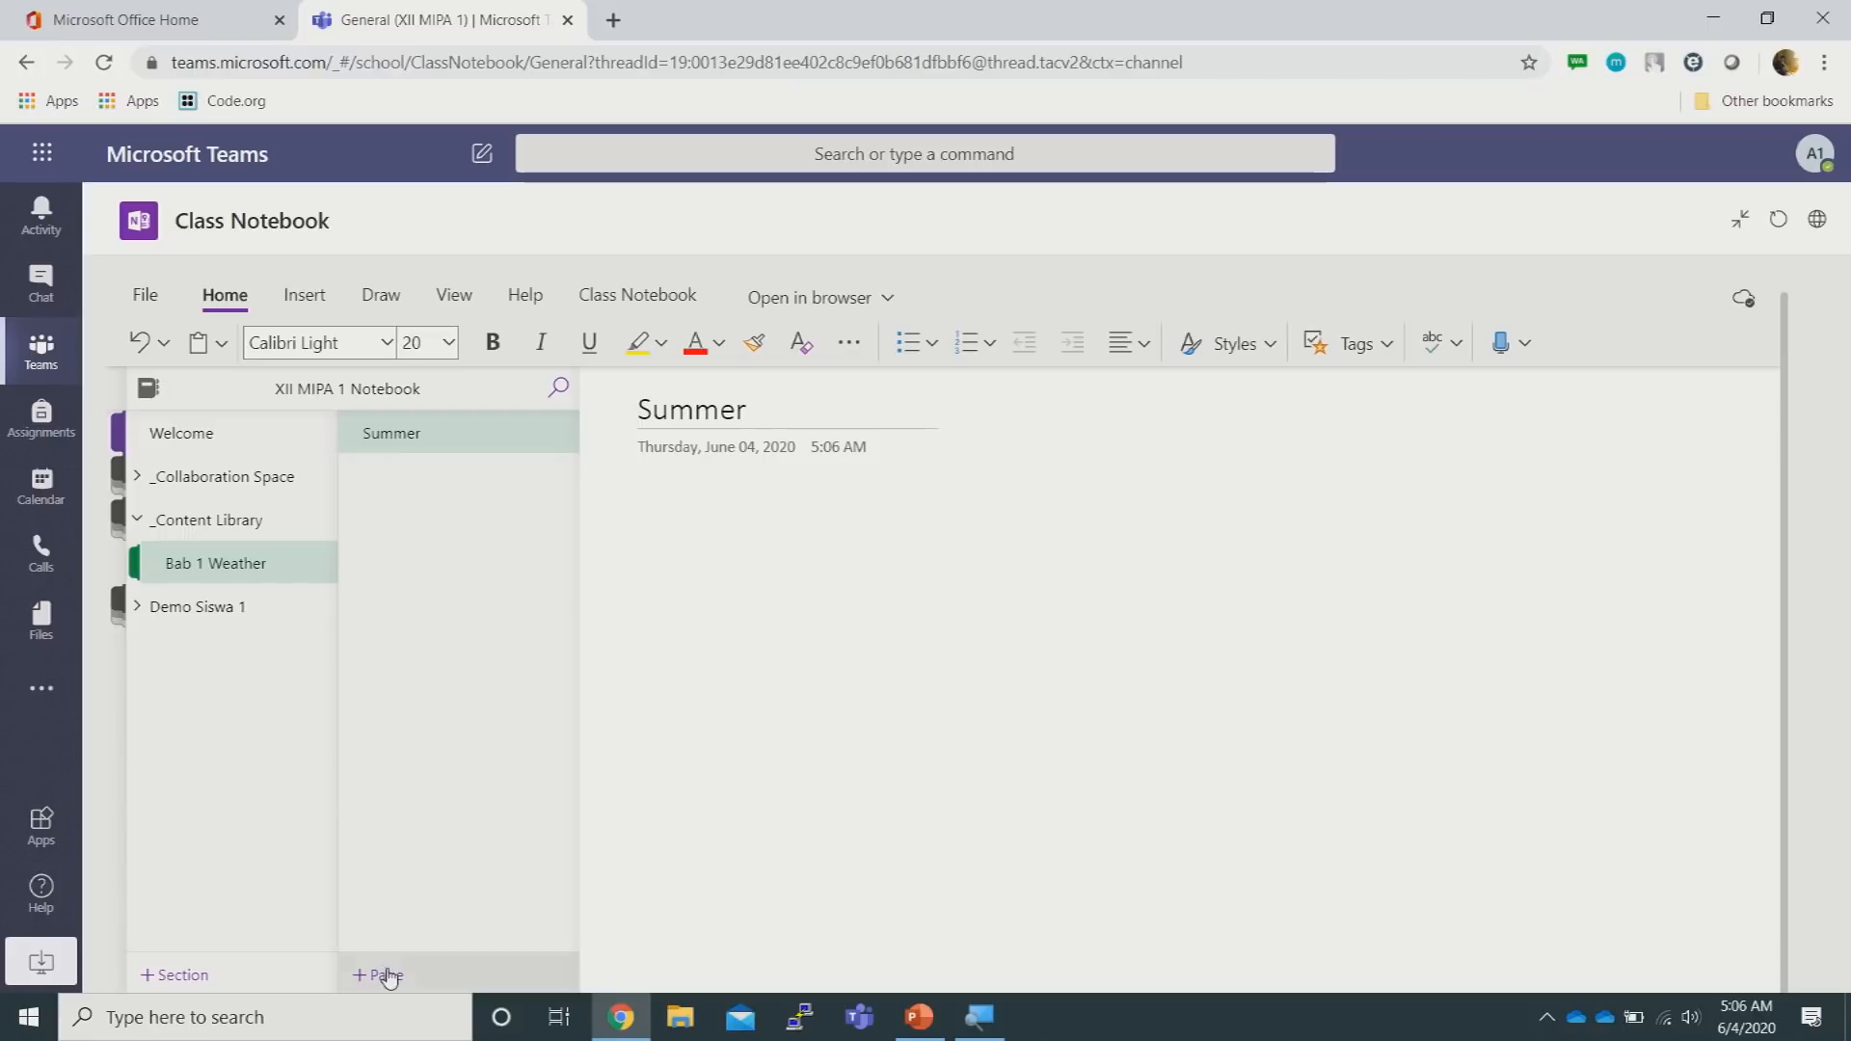
{"action": "left_click", "coordinate": [698, 410]}
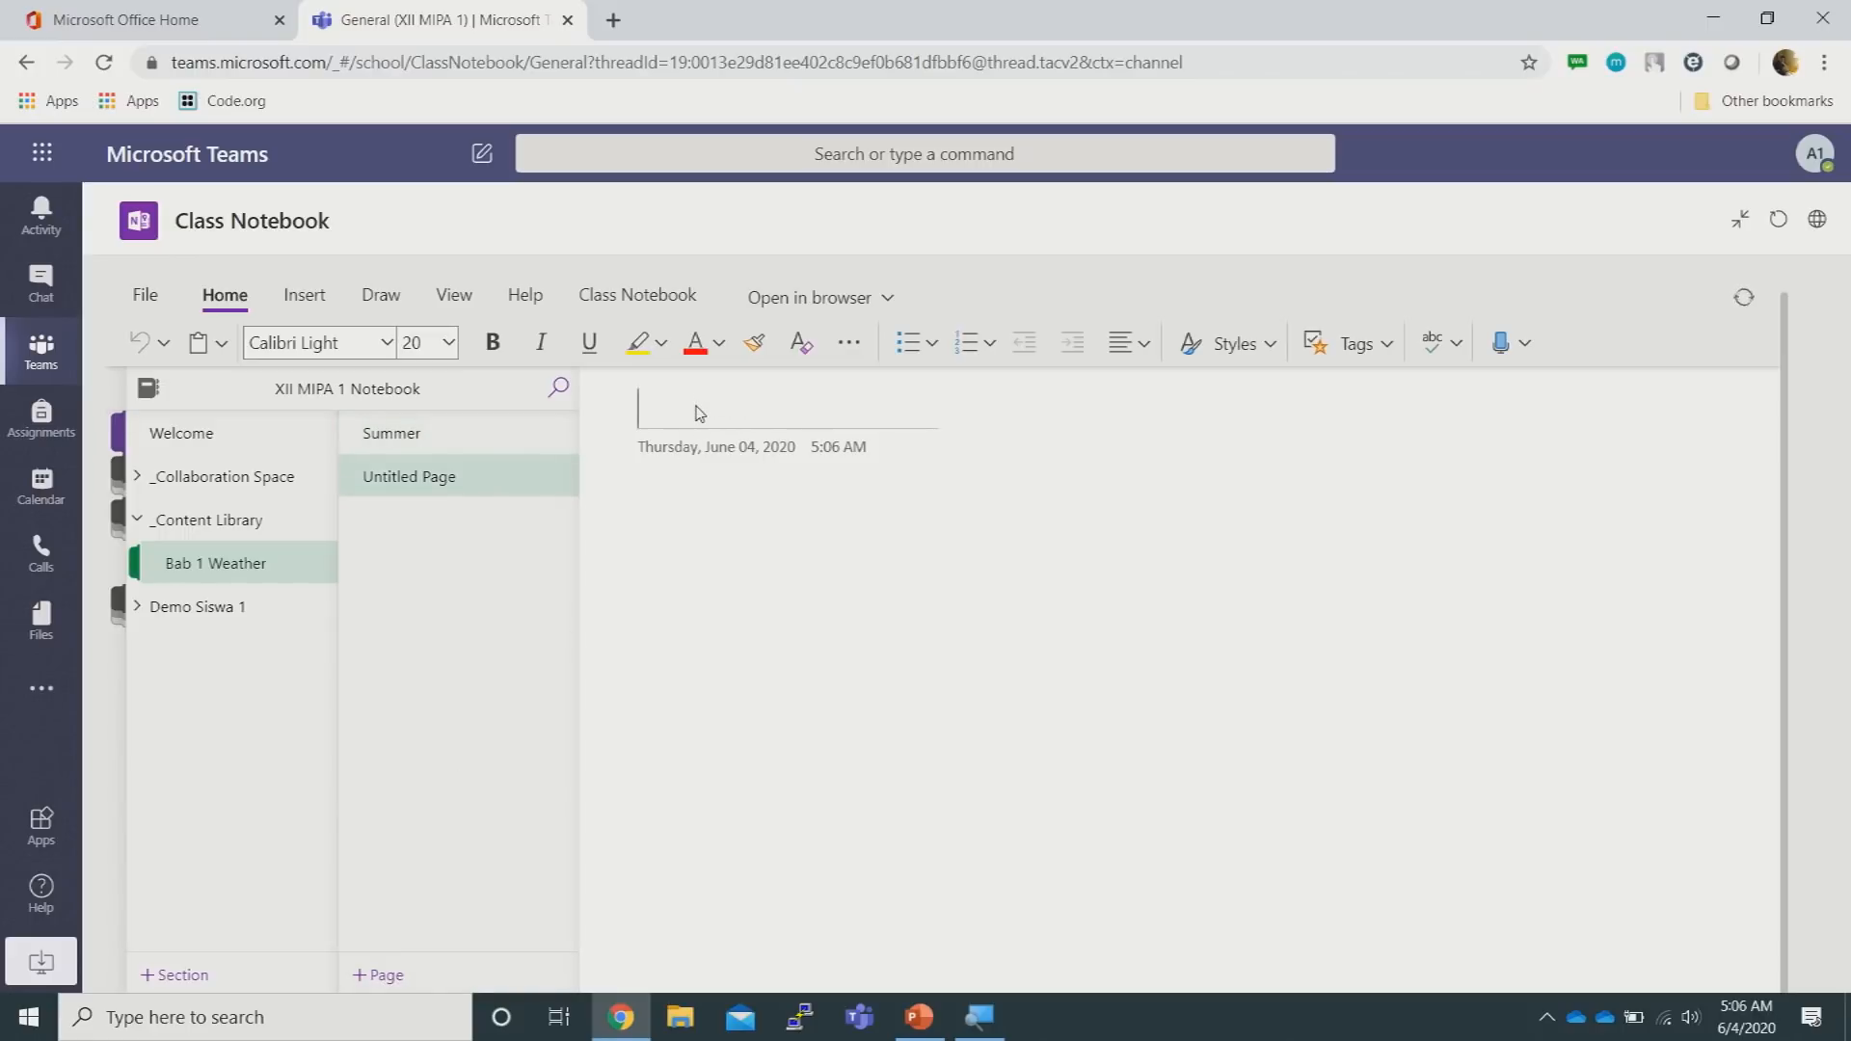
{"action": "type", "text": "Winter"}
{"action": "left_click", "coordinate": [386, 977]}
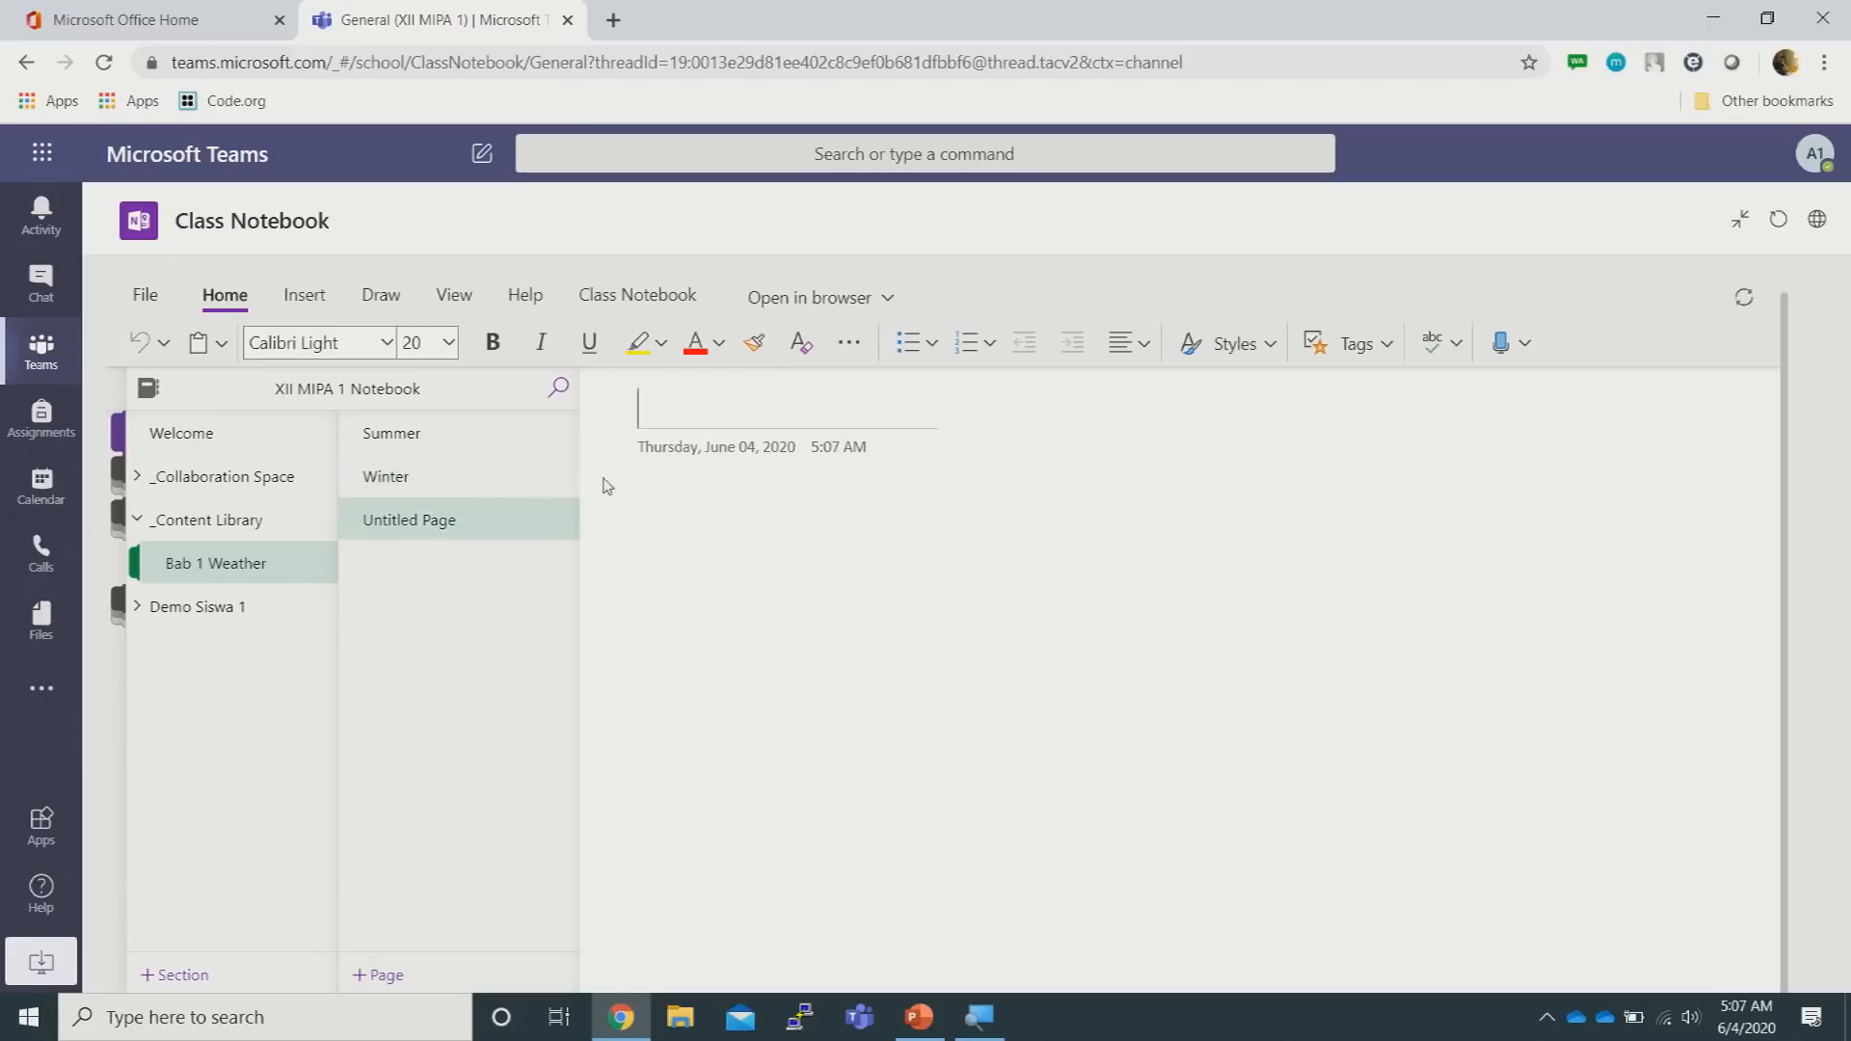
{"action": "left_click", "coordinate": [671, 413]}
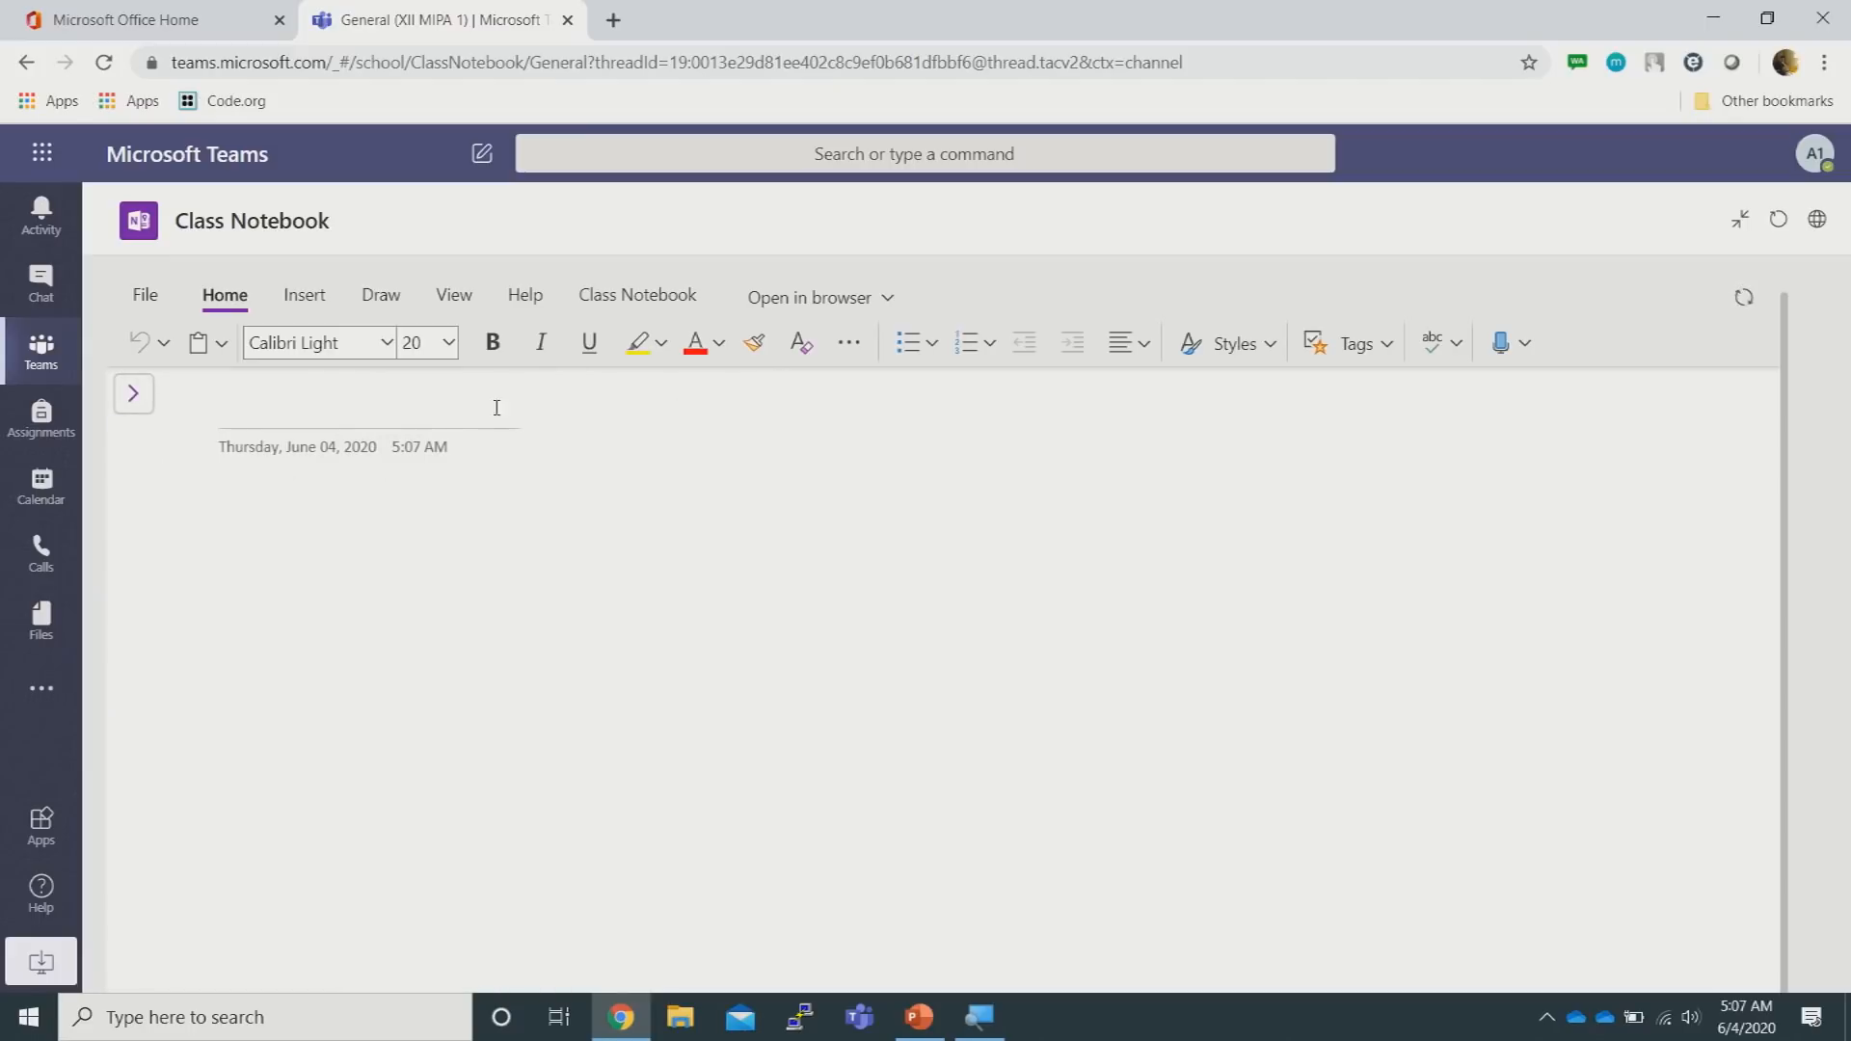
{"action": "type", "text": "Autumn"}
{"action": "left_click", "coordinate": [133, 393]}
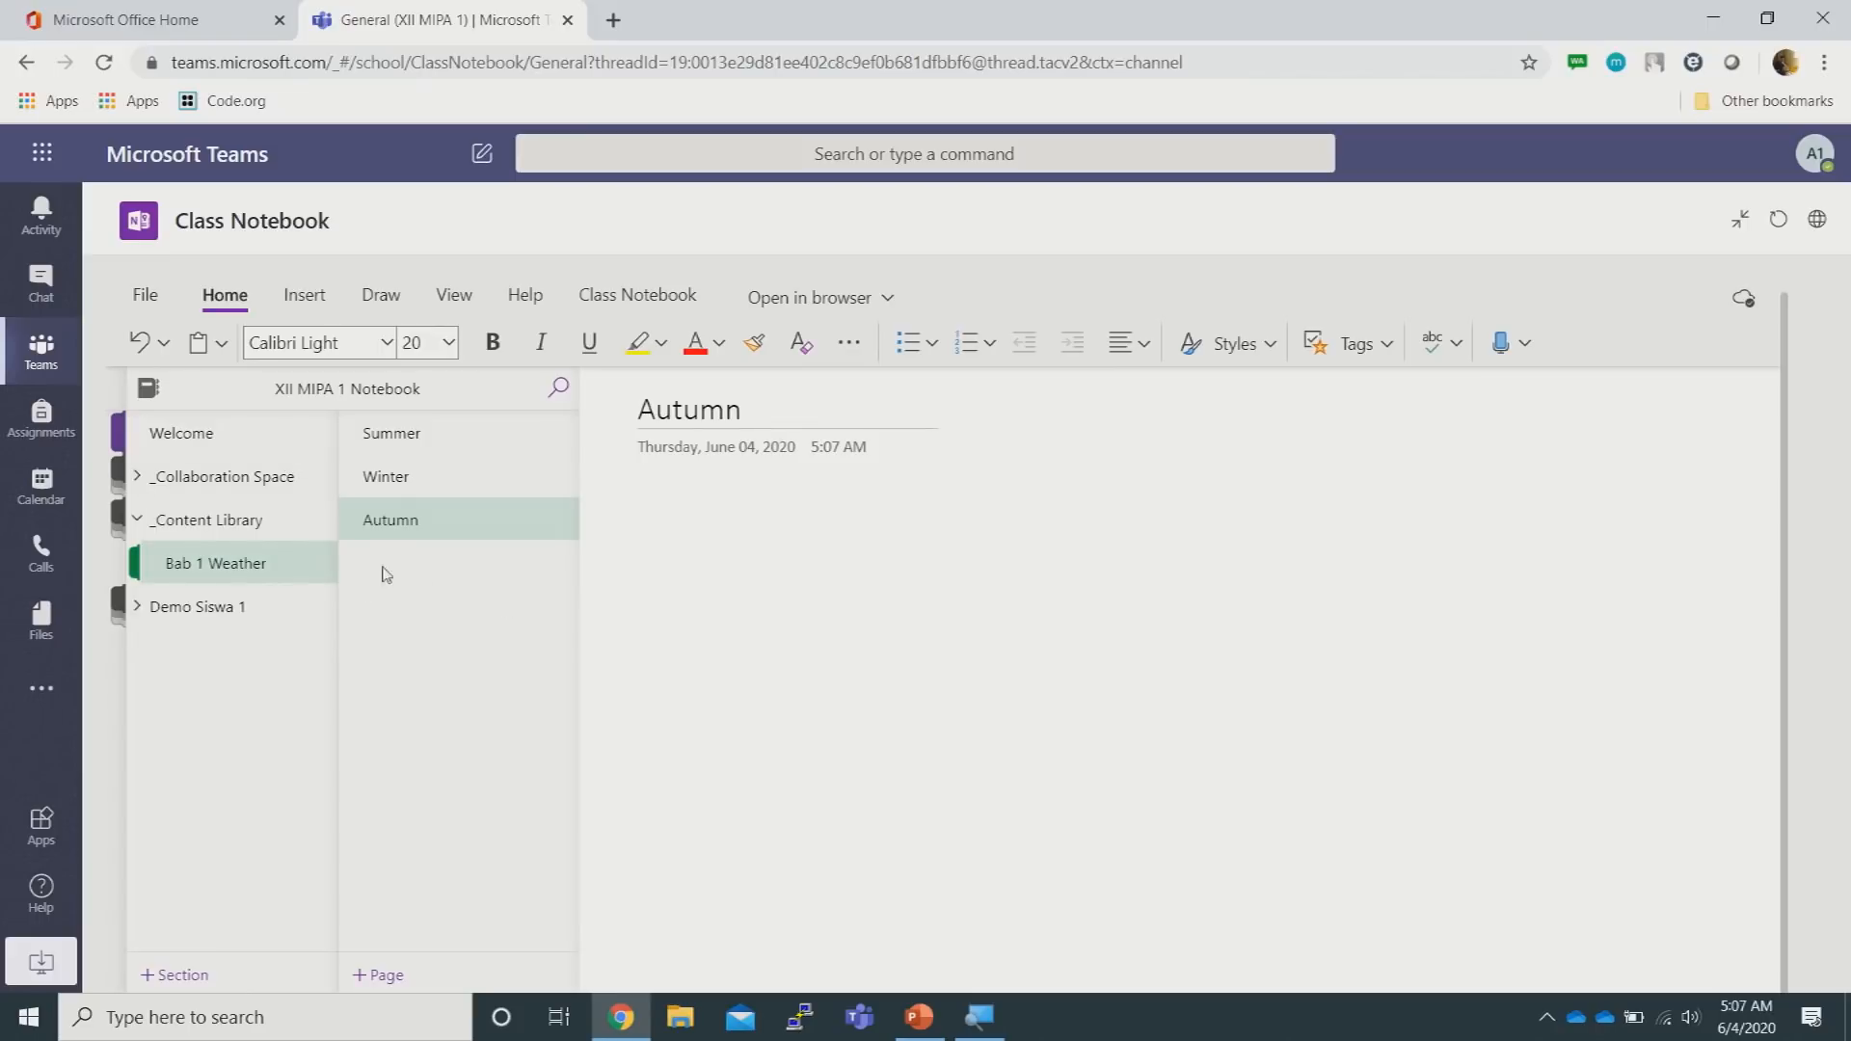
Expand the student's private space and view its Buku Catatan and Buku Tugas sections
{"action": "left_click", "coordinate": [406, 450]}
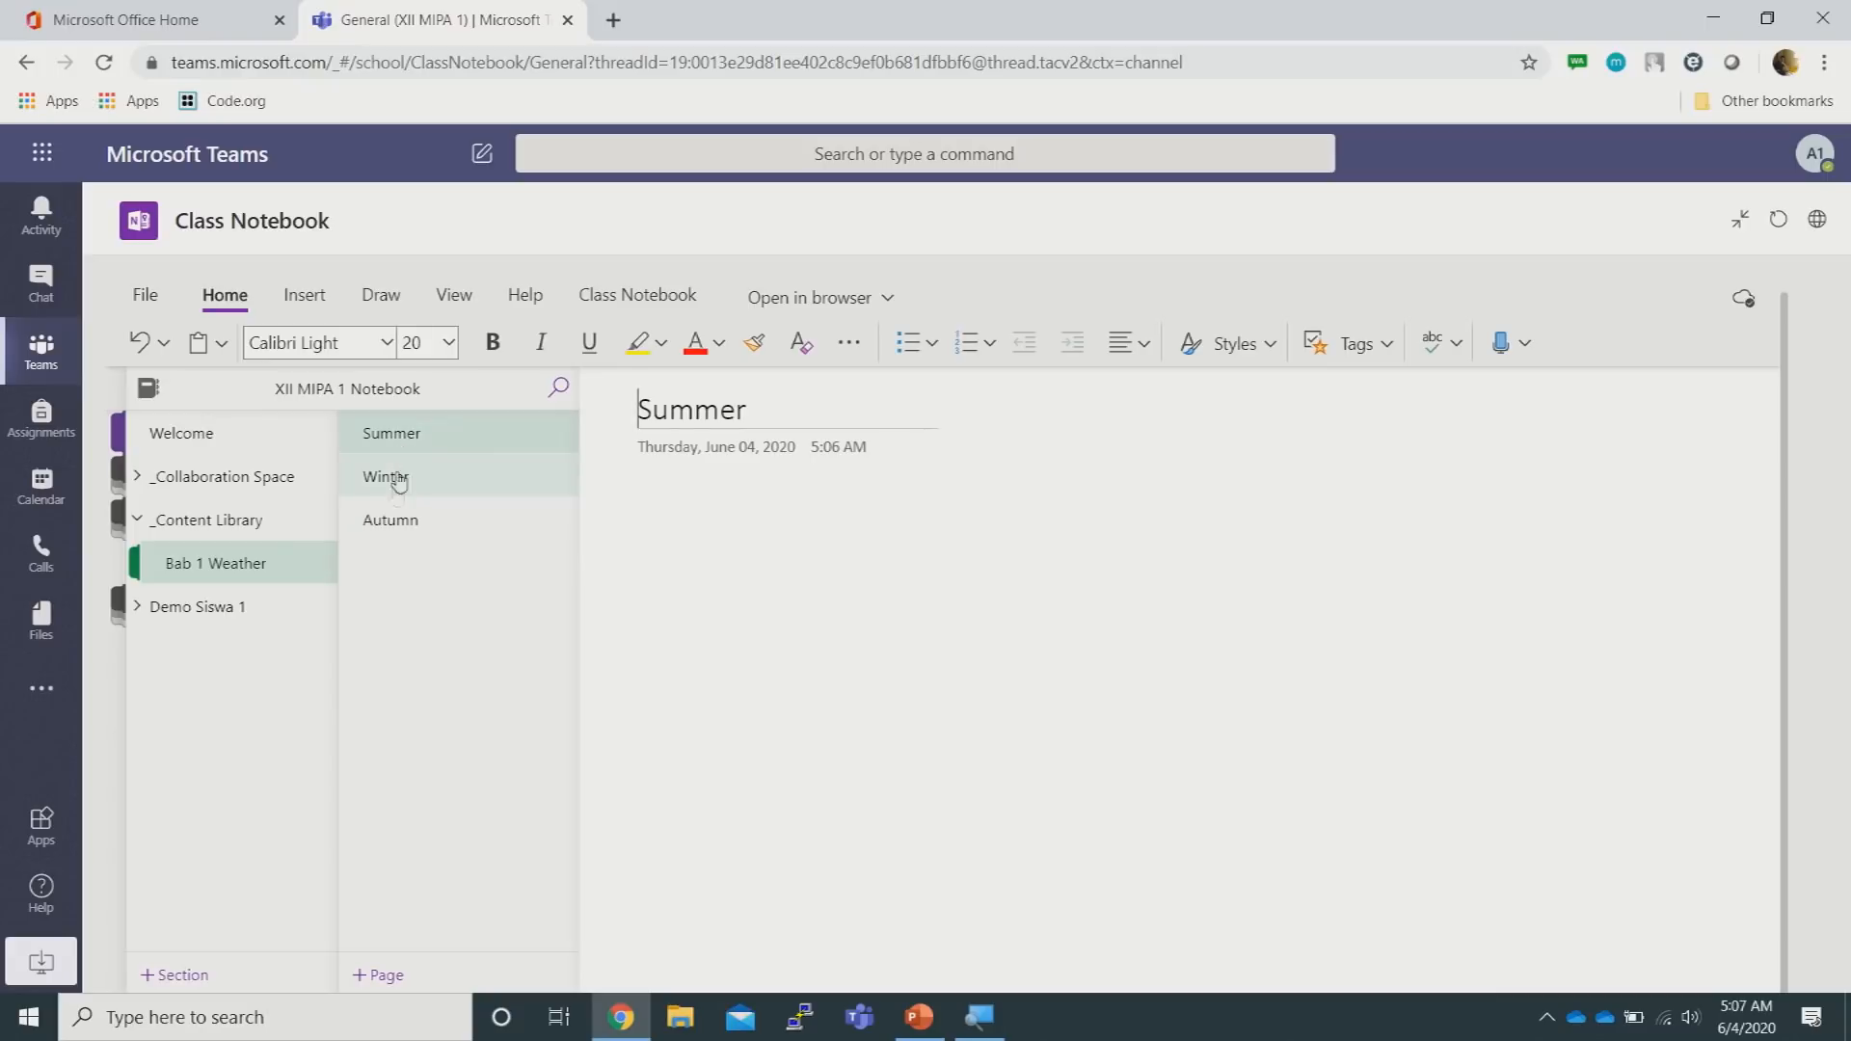
{"action": "left_click", "coordinate": [143, 613]}
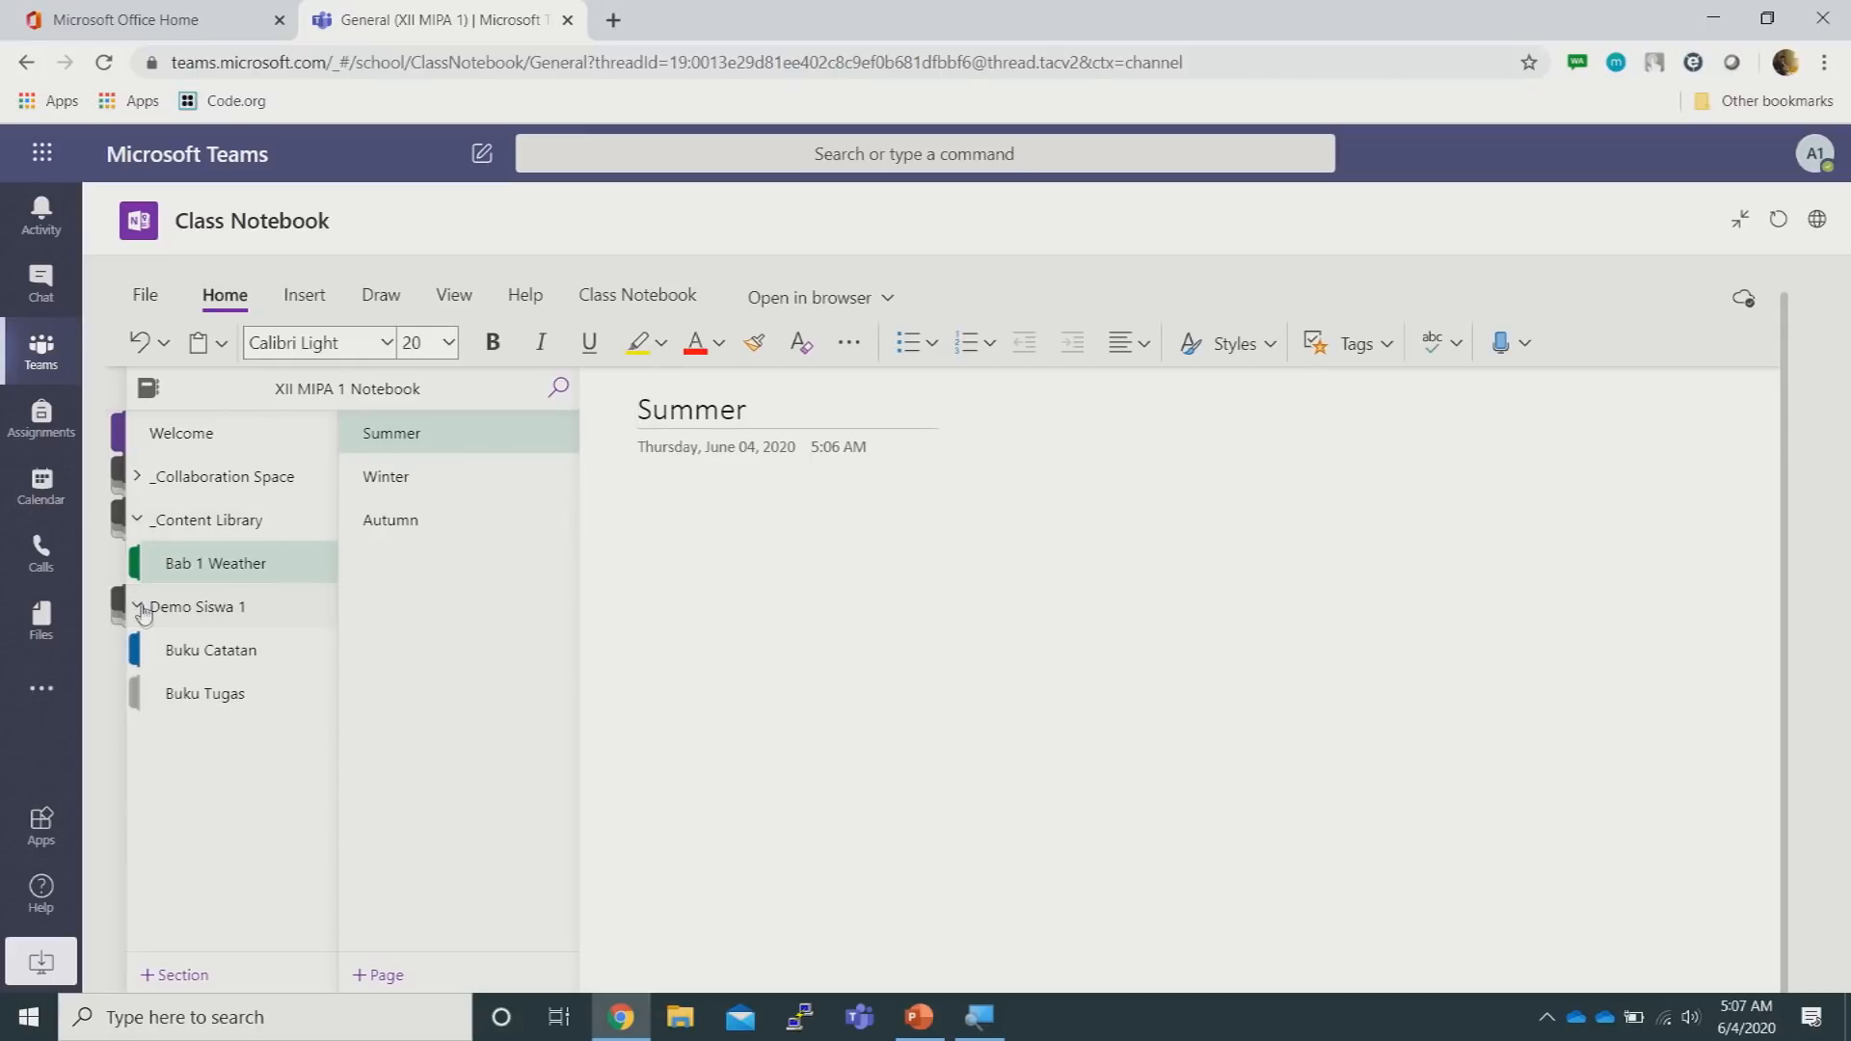
{"action": "left_click", "coordinate": [225, 671]}
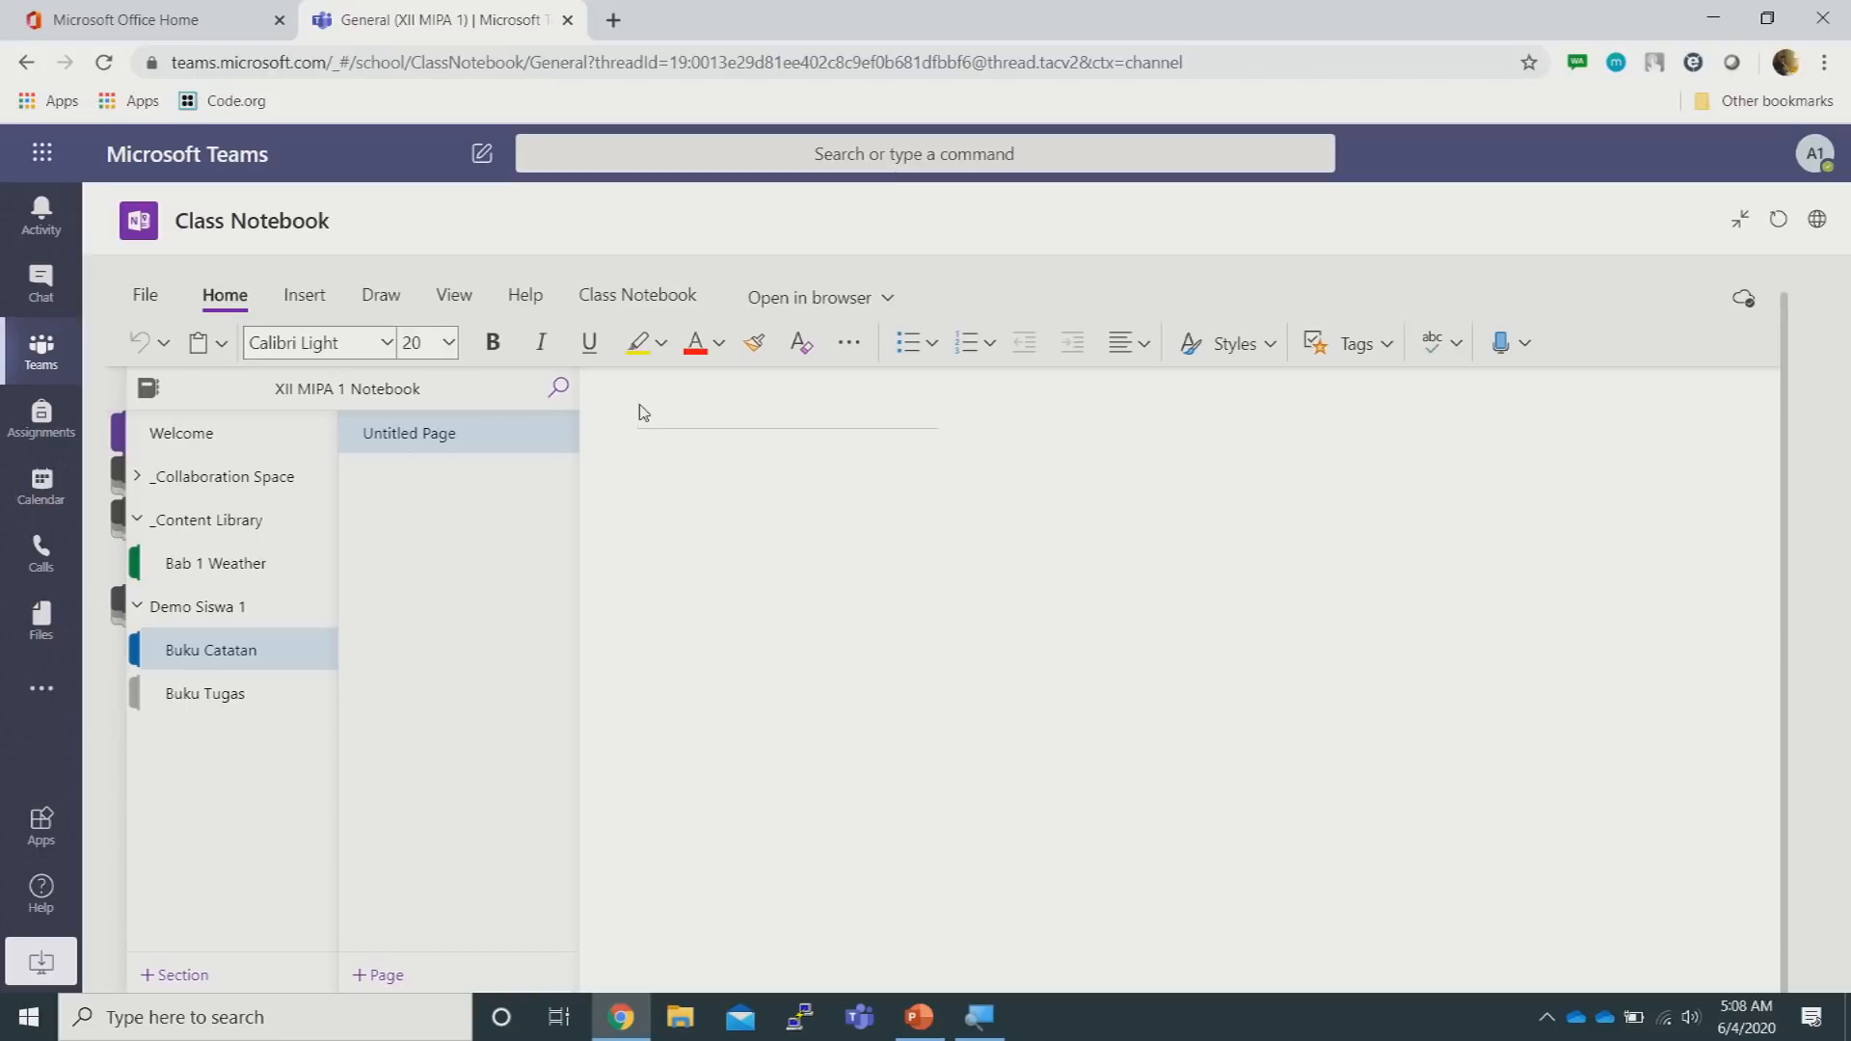
{"action": "left_click", "coordinate": [253, 692]}
{"action": "left_click", "coordinate": [249, 657]}
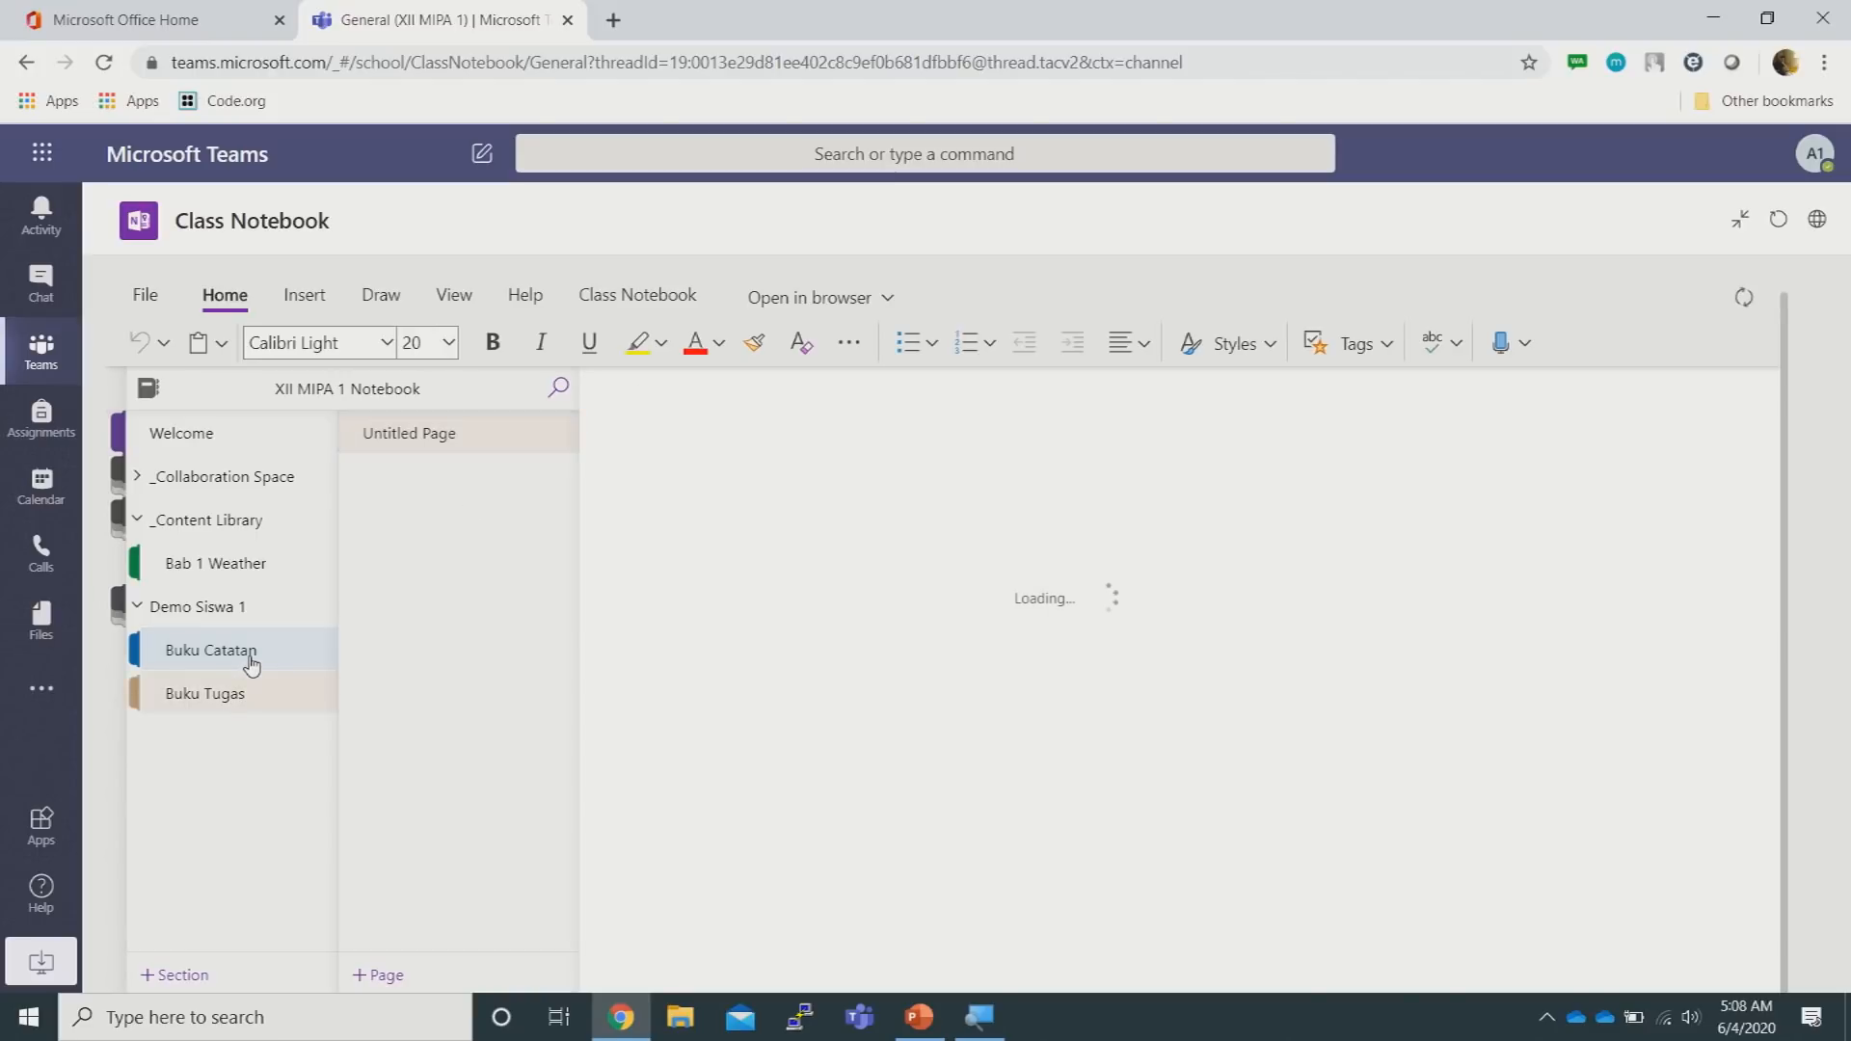
Return to the Summer page in the Bab 1 Weather section and place the cursor in its body
{"action": "left_click", "coordinate": [251, 569]}
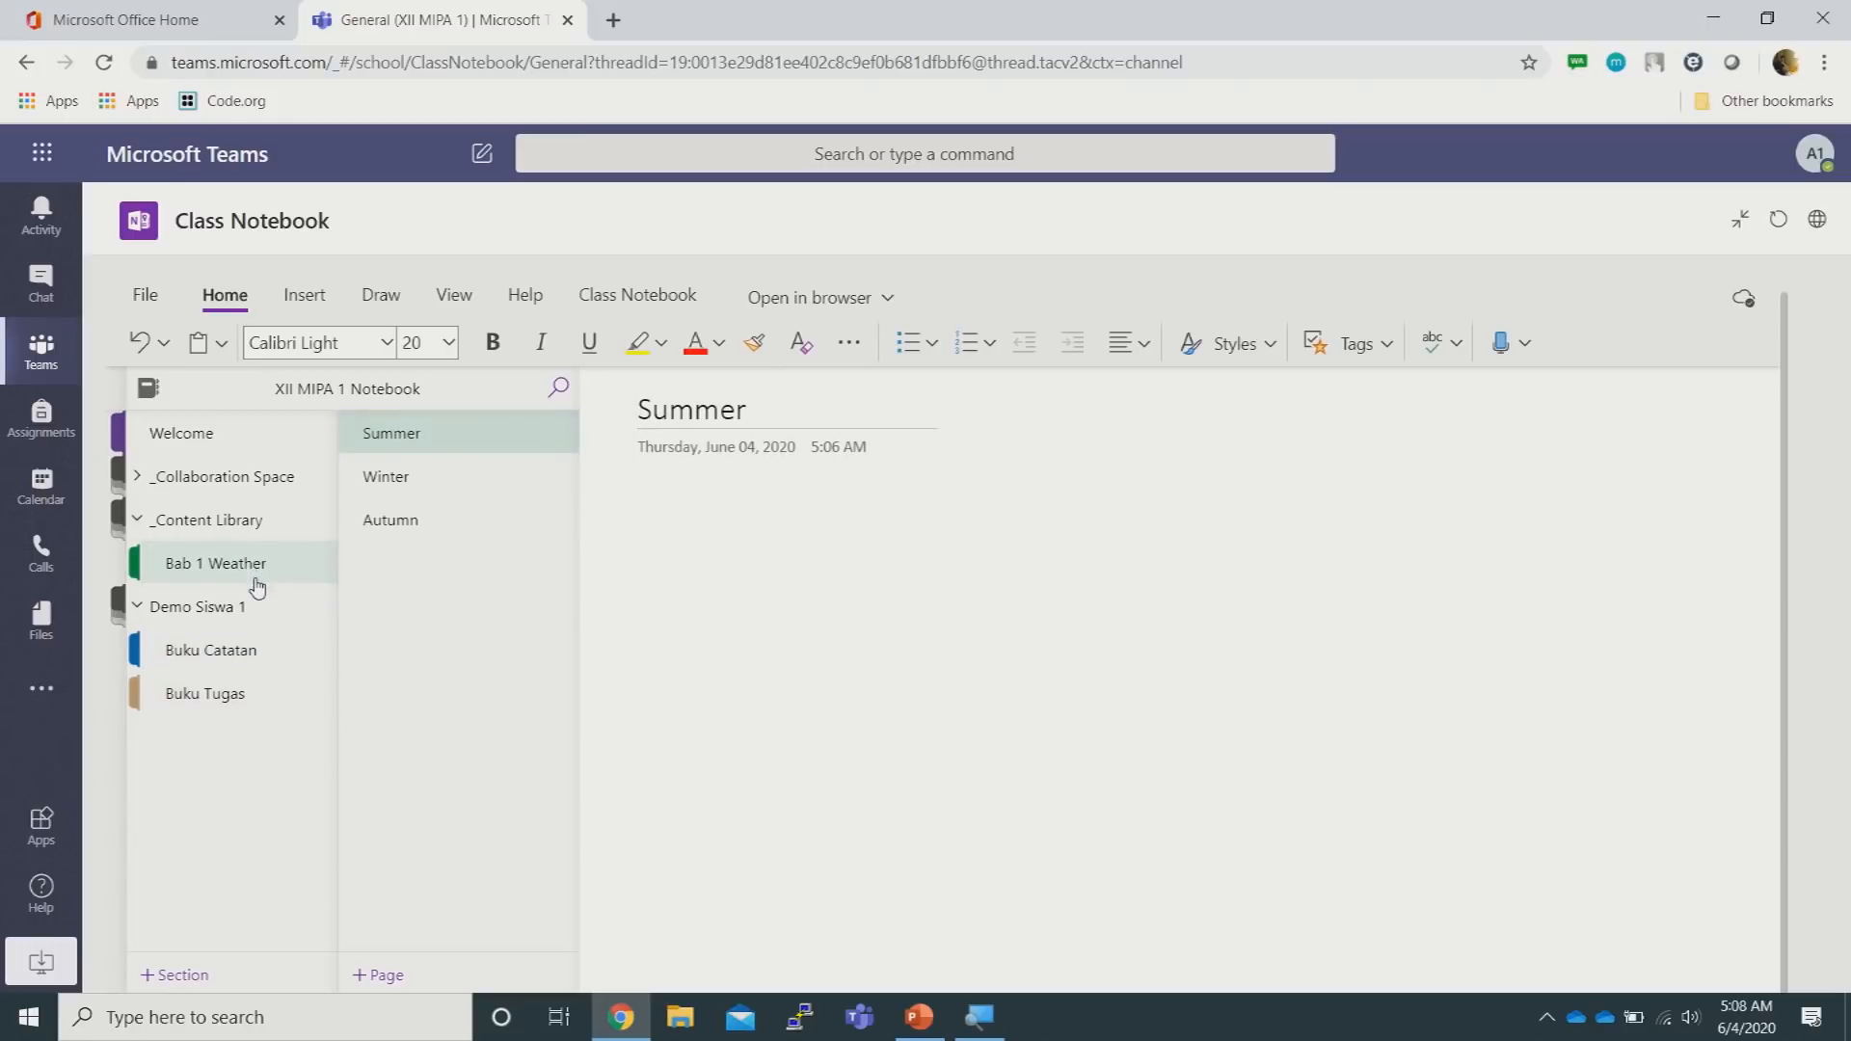
{"action": "left_click", "coordinate": [680, 542]}
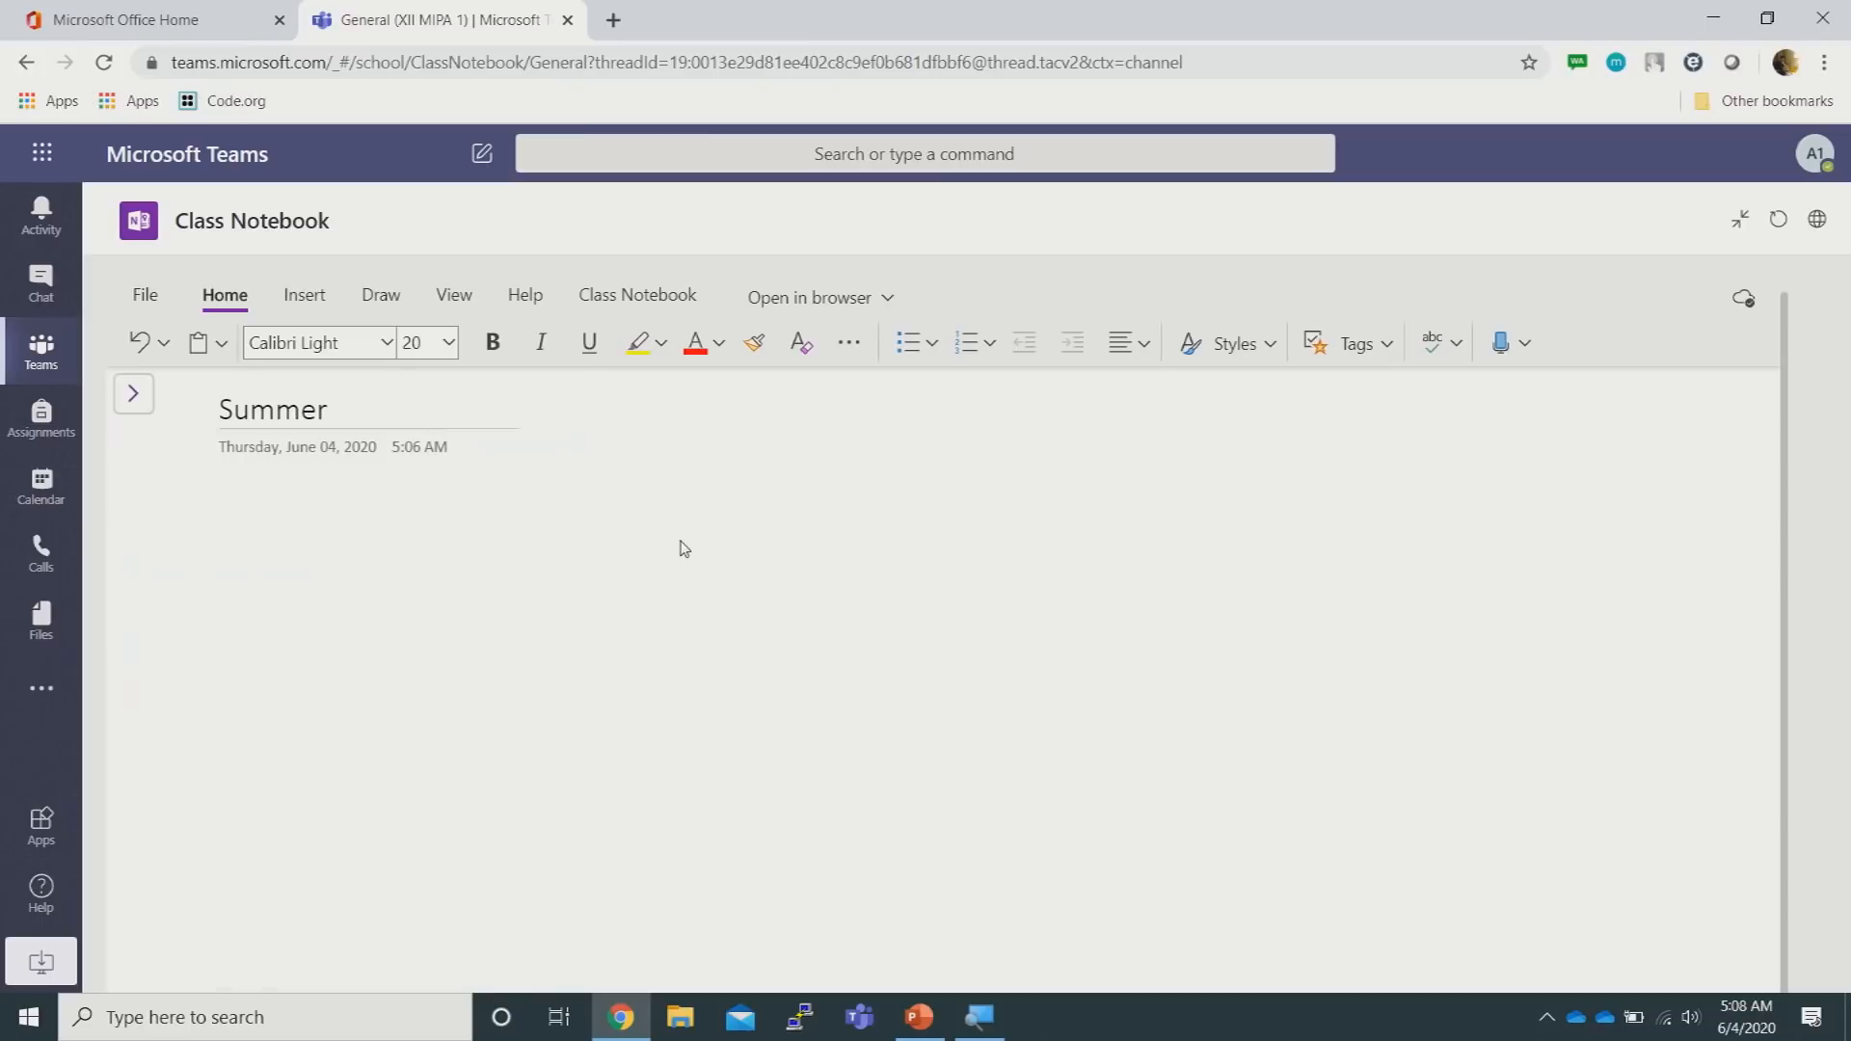
{"action": "key", "text": "Return"}
Search Google for "summer" in a new browser tab and open the English Wikipedia article Summer
{"action": "left_click", "coordinate": [613, 20]}
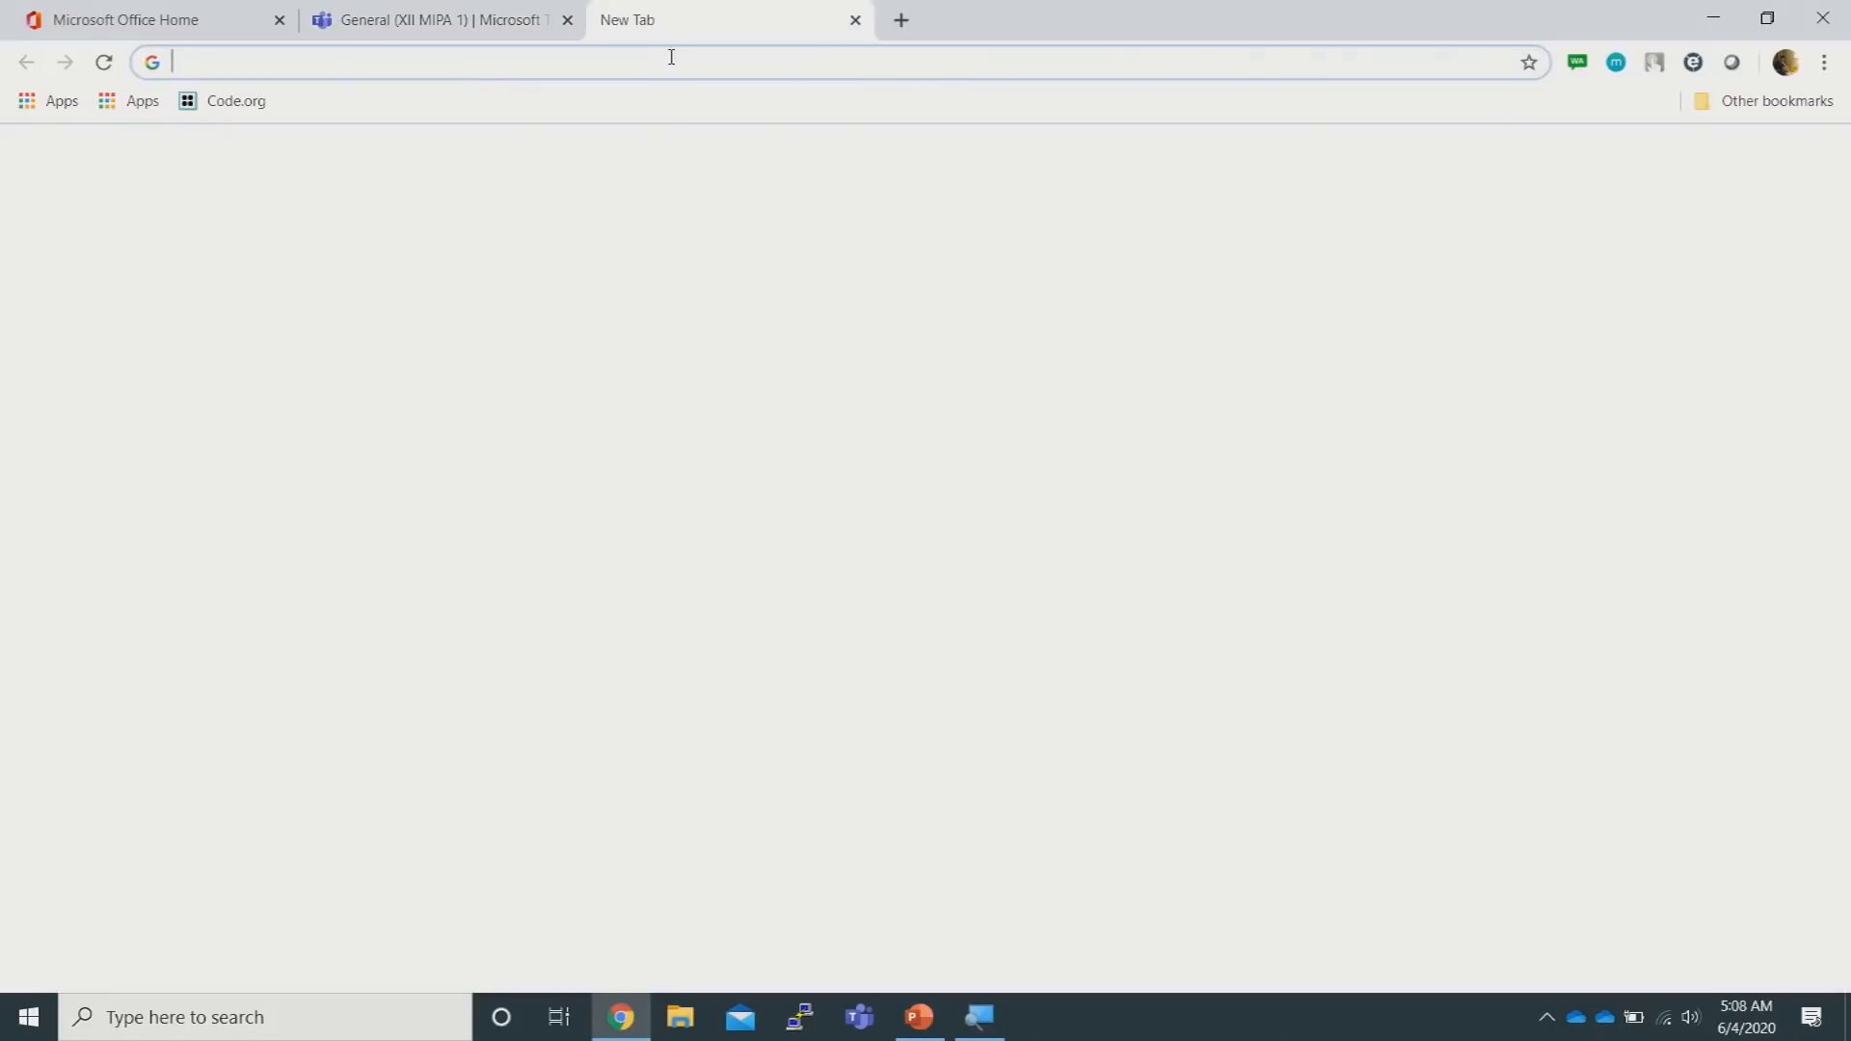
{"action": "type", "text": "summer"}
{"action": "key", "text": "Return"}
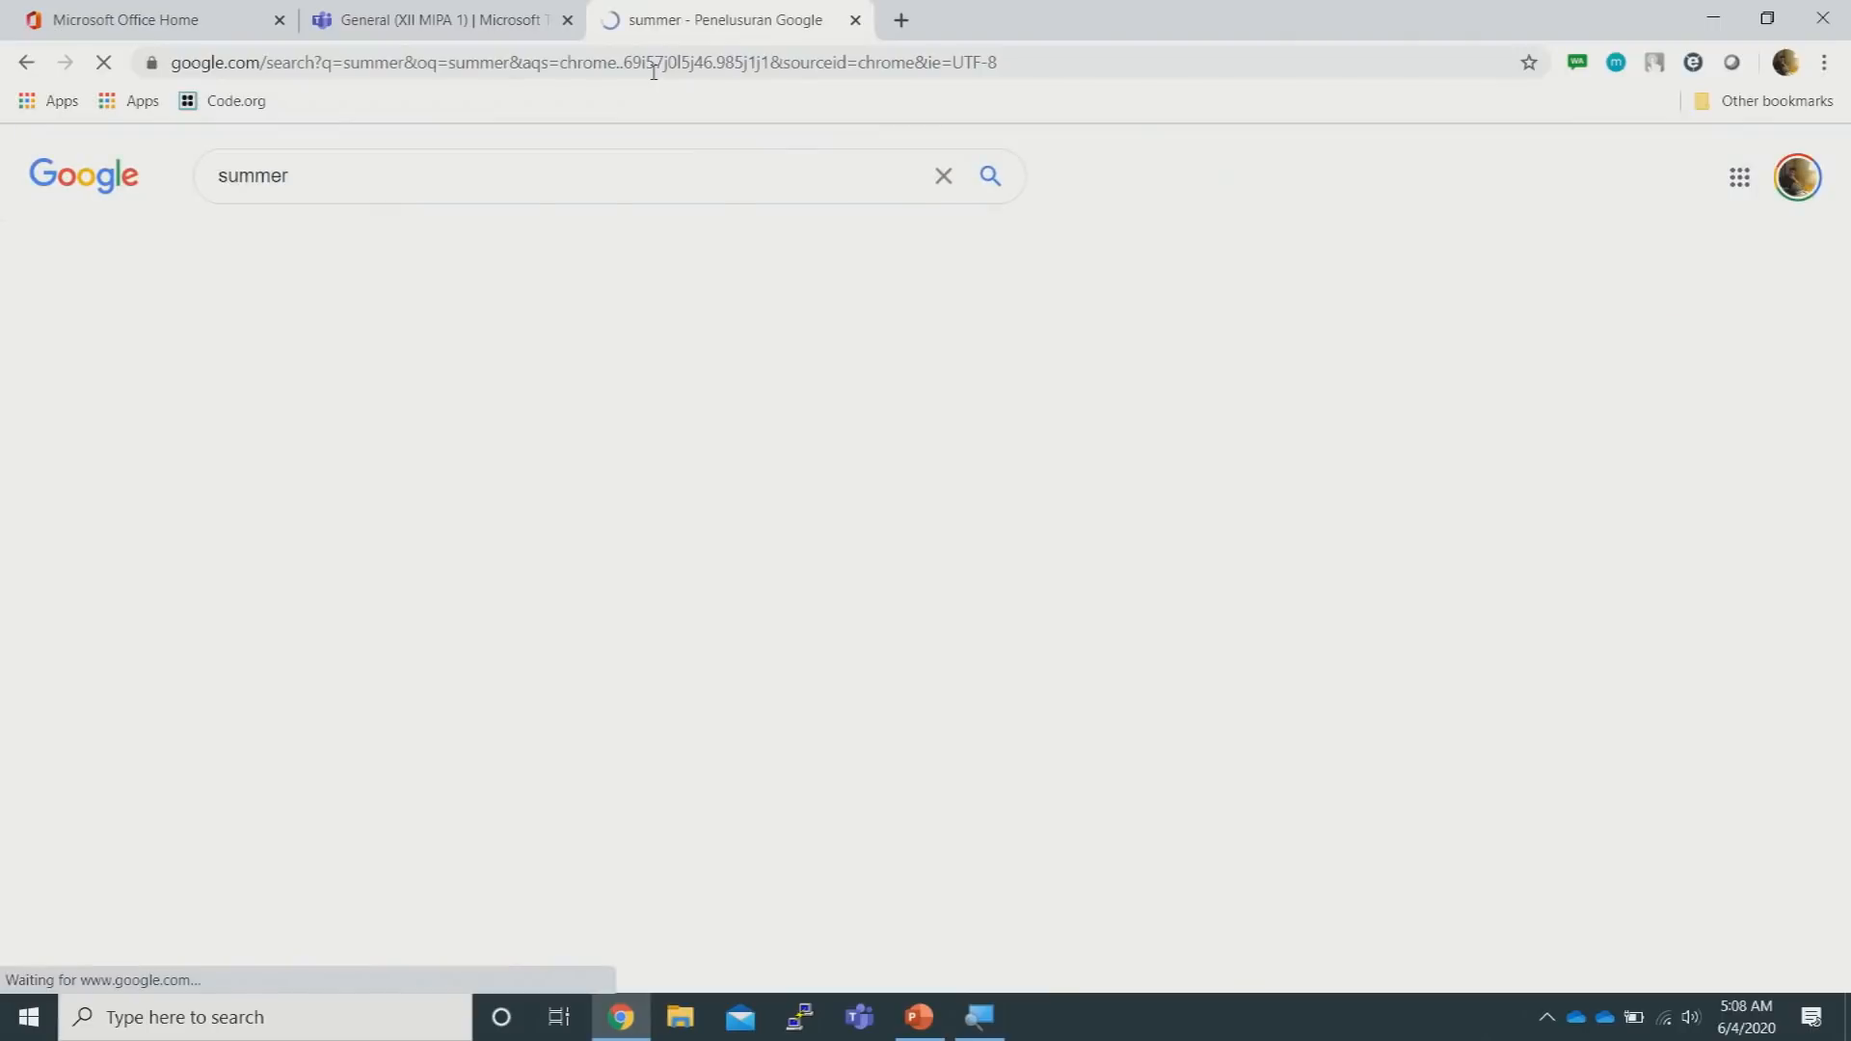
{"action": "scroll", "coordinate": [857, 276], "scroll_direction": "down", "scroll_amount": 3}
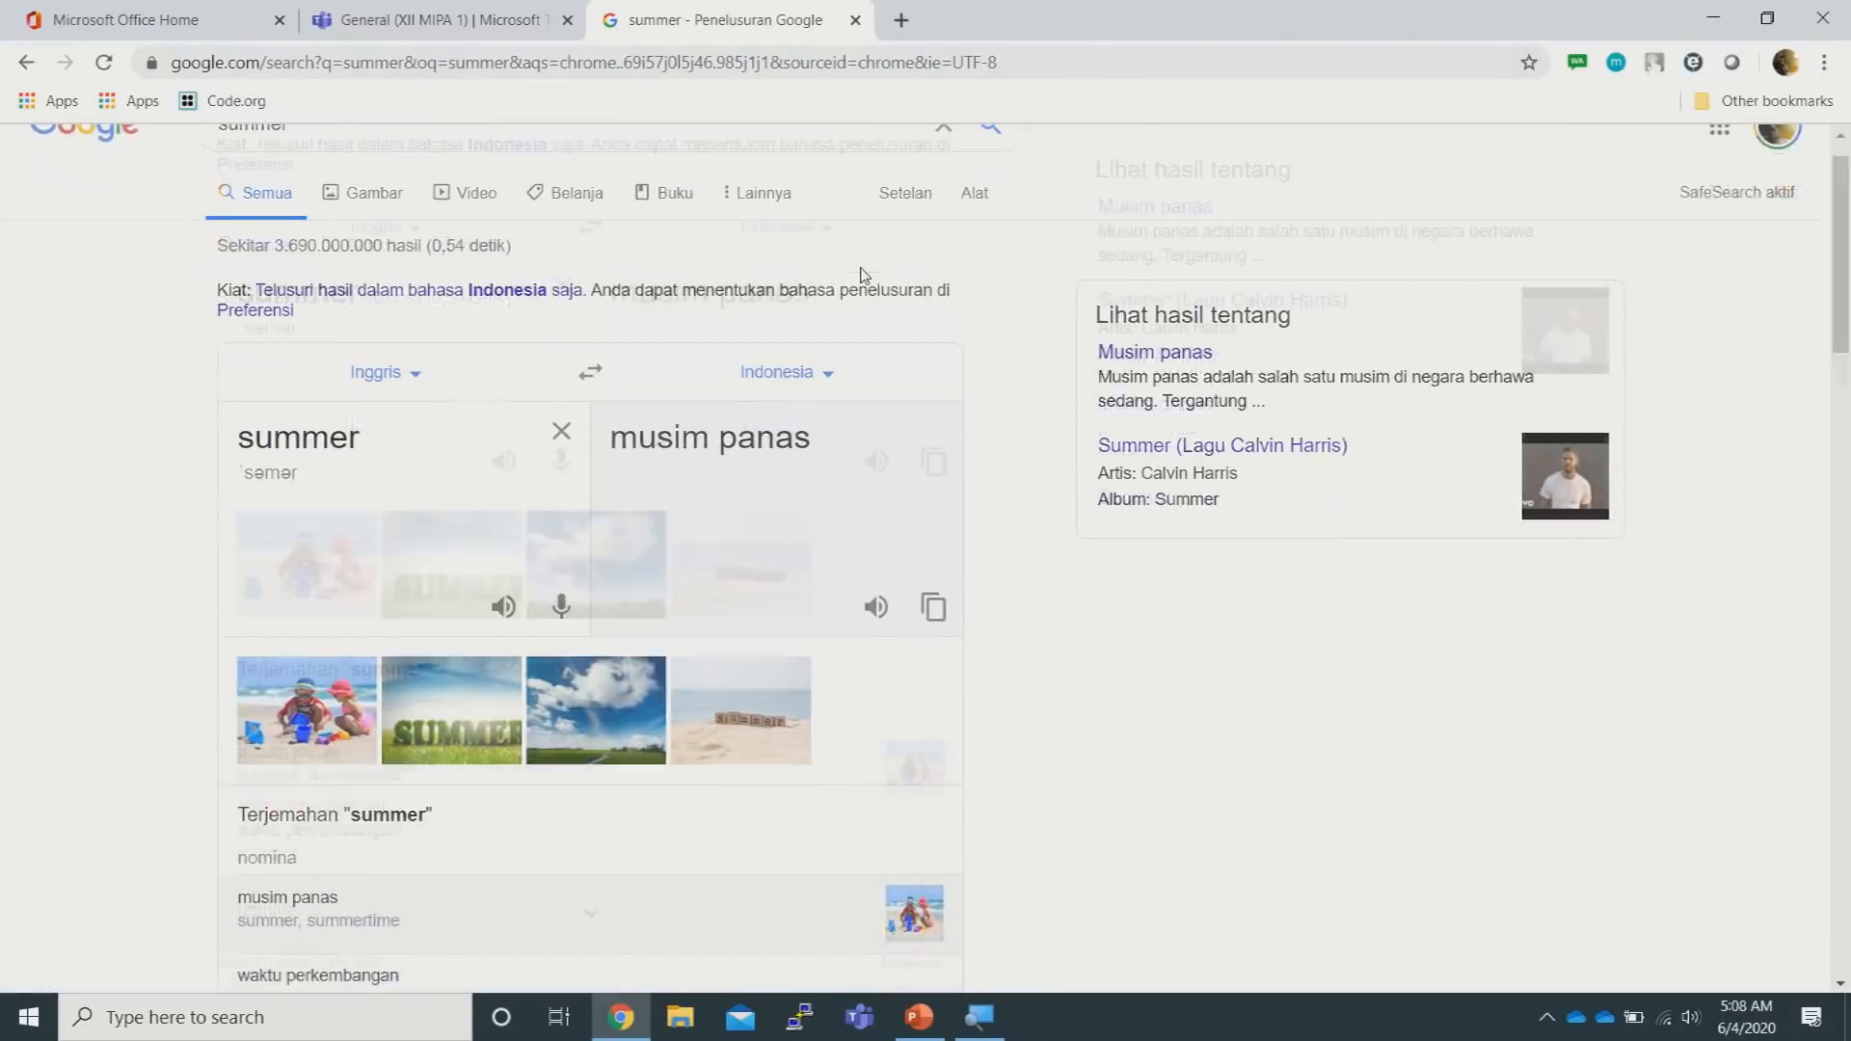
{"action": "scroll", "coordinate": [797, 305], "scroll_direction": "down", "scroll_amount": 2}
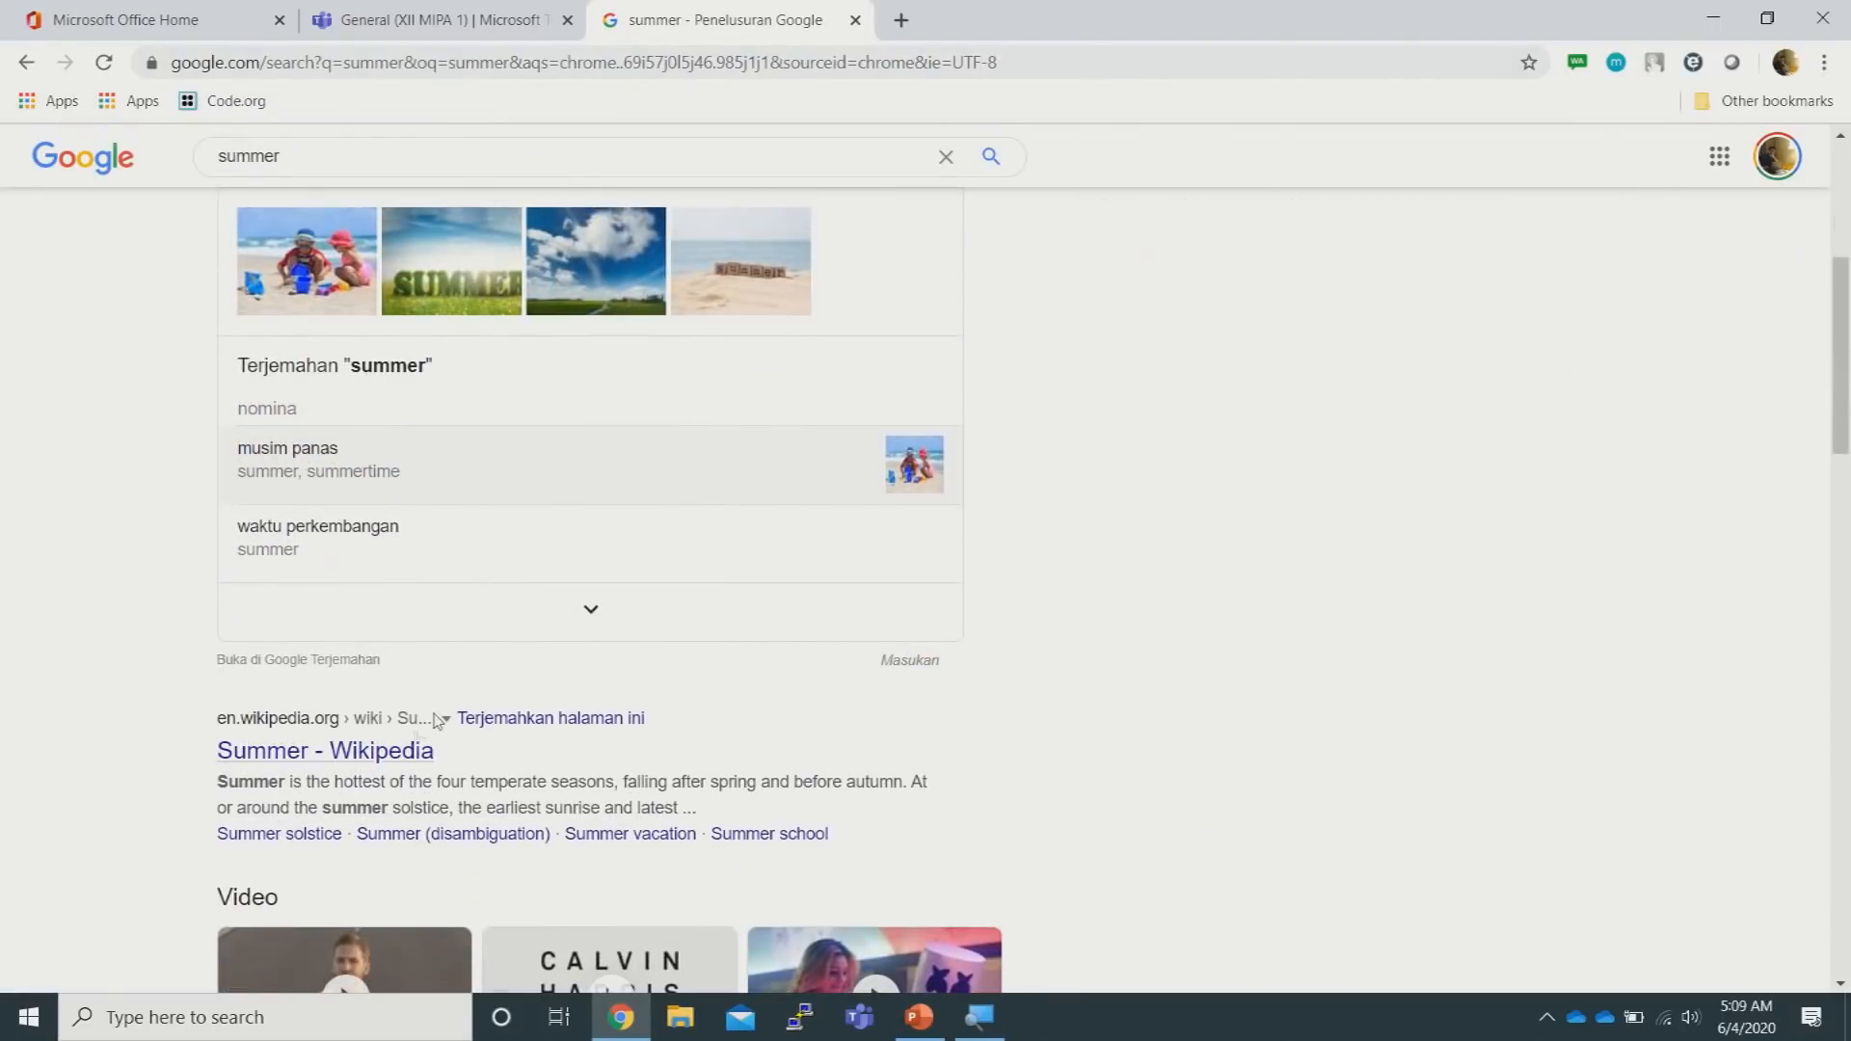
{"action": "left_click", "coordinate": [374, 762]}
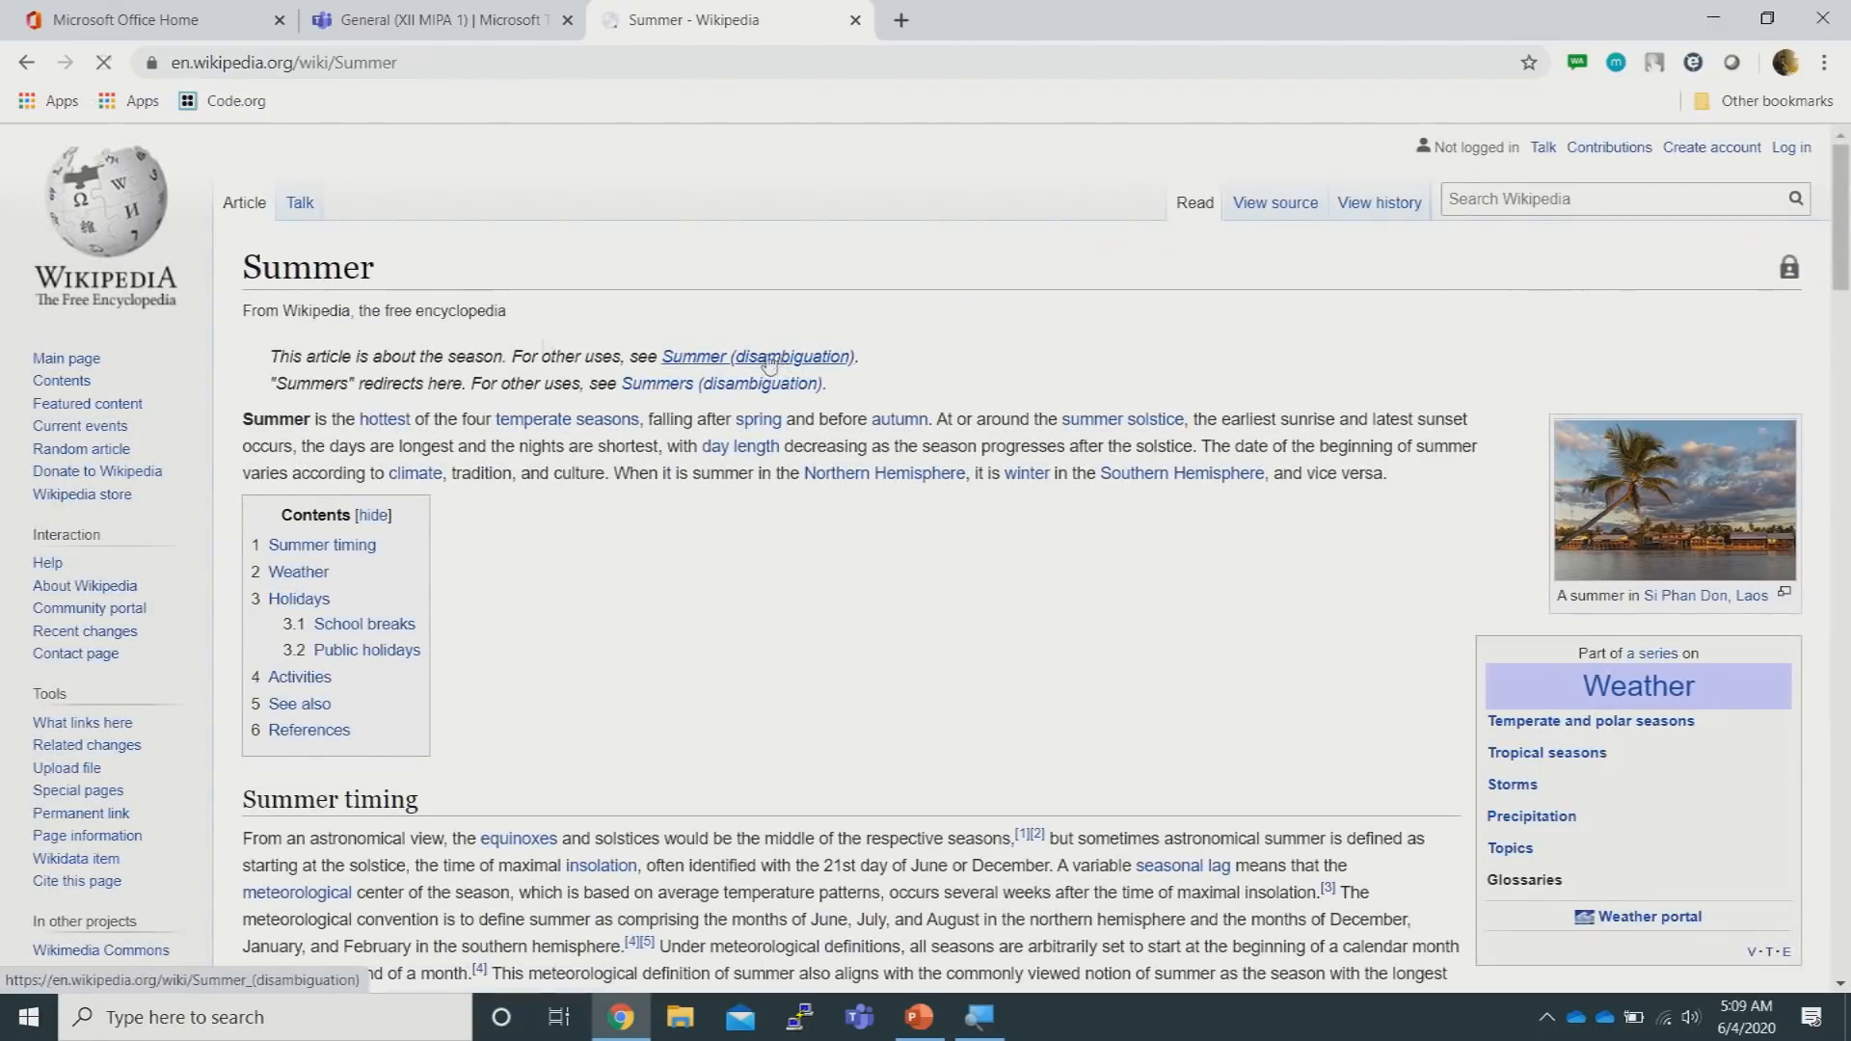
Copy the Wikipedia article from its title through the Summer timing section and paste it into the notebook's Summer page
{"action": "left_click_drag", "start_coordinate": [242, 273], "coordinate": [1413, 903]}
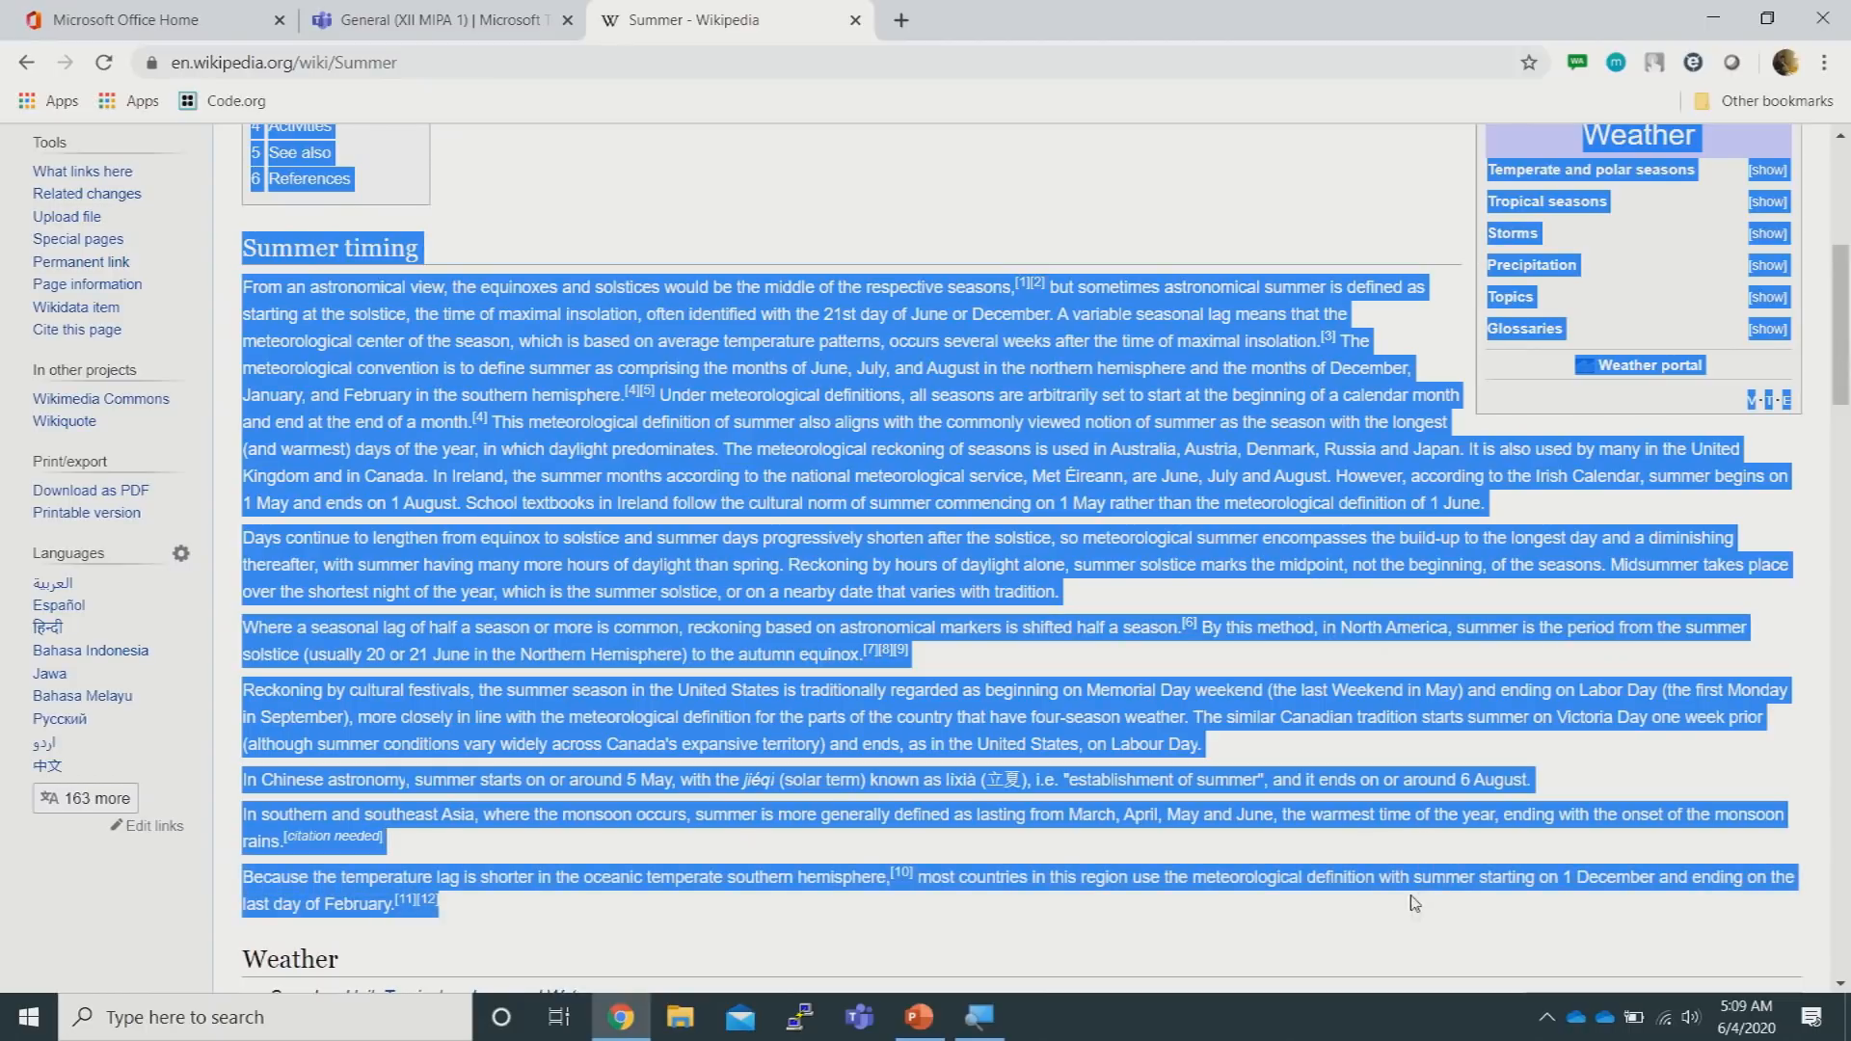
{"action": "left_click", "coordinate": [525, 12]}
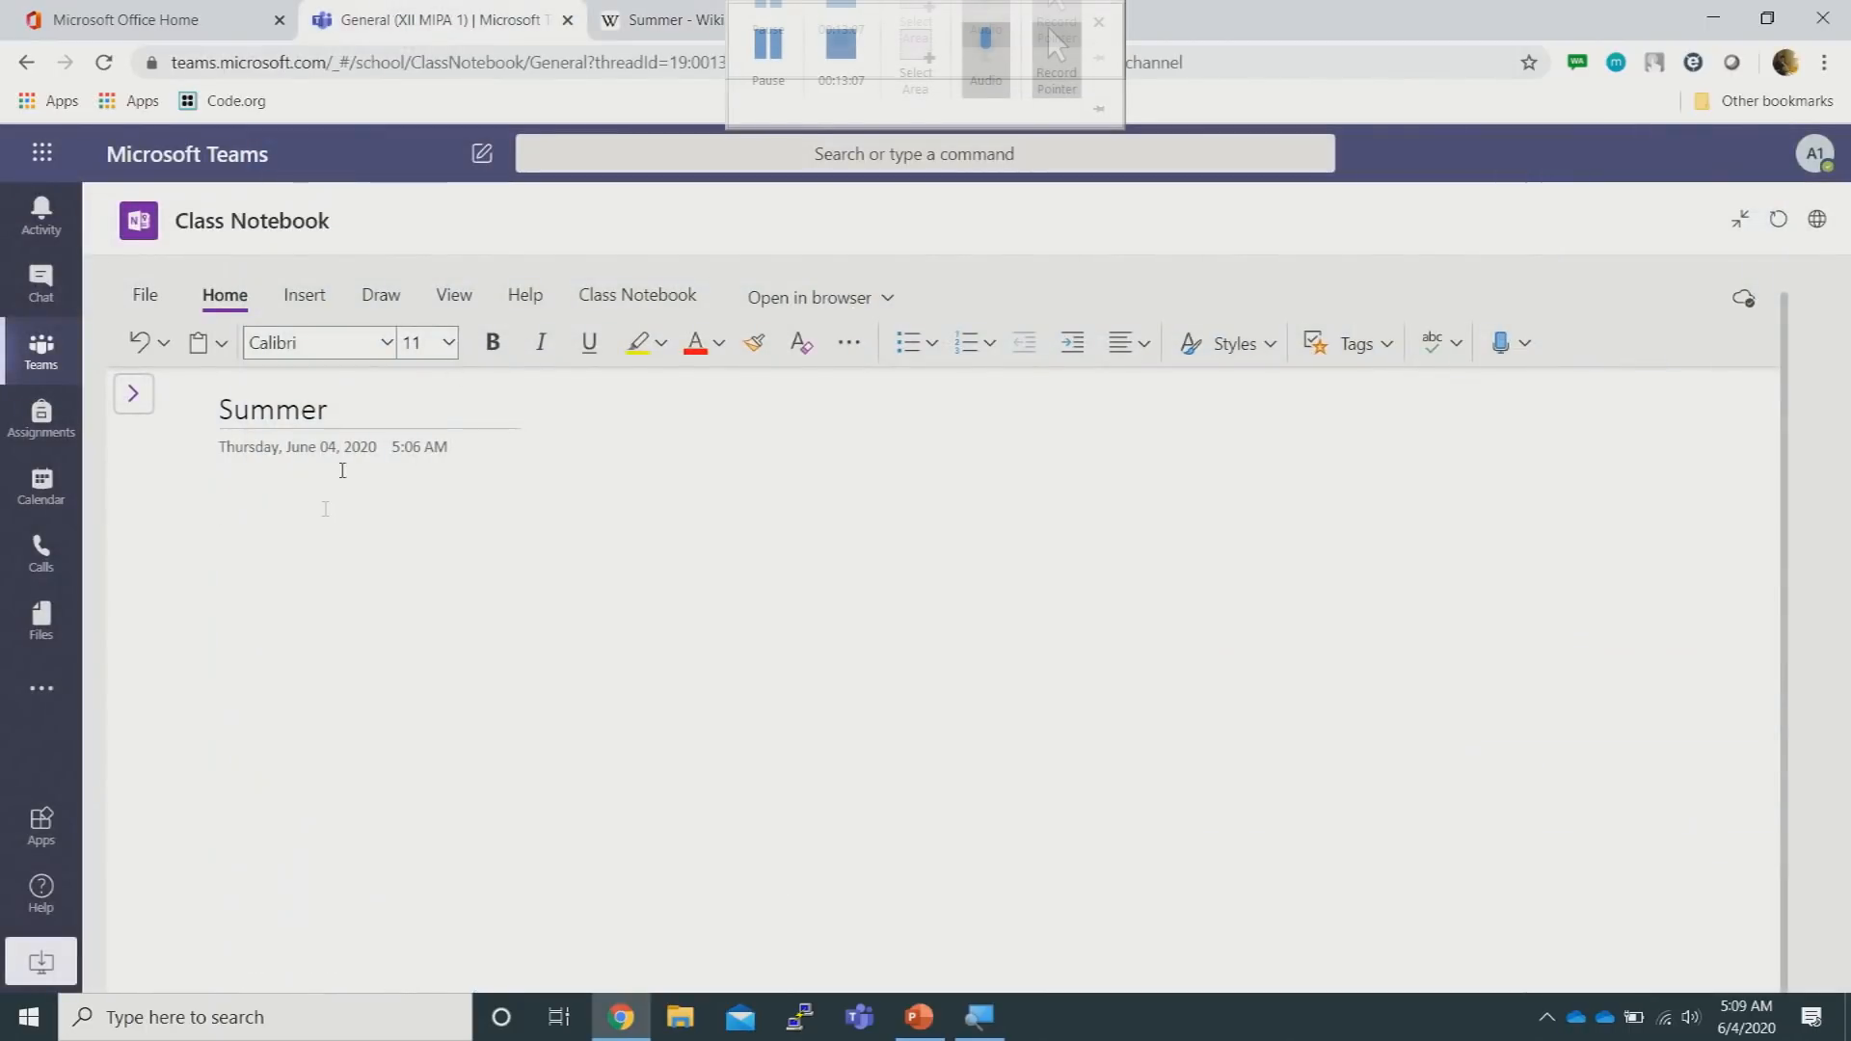
{"action": "left_click", "coordinate": [264, 531]}
{"action": "key", "text": "ctrl+v"}
{"action": "scroll", "coordinate": [962, 537], "scroll_direction": "up", "scroll_amount": 15}
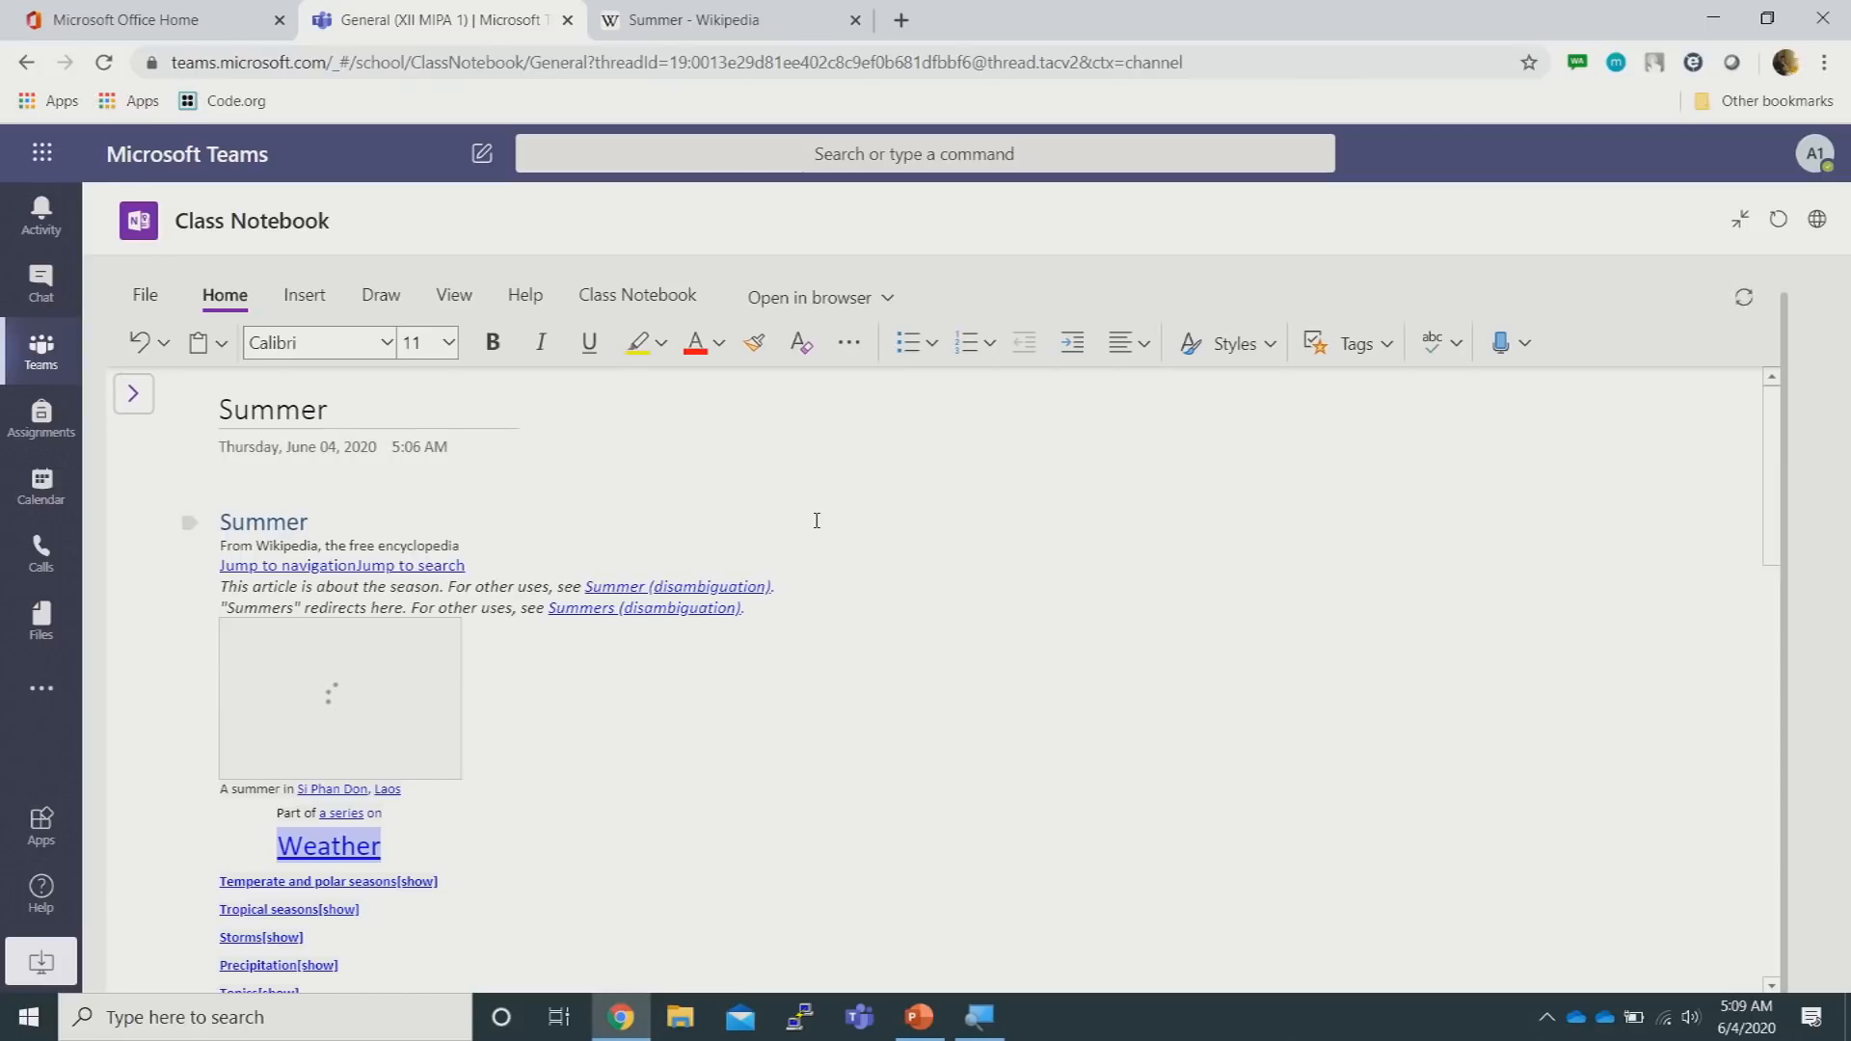
Set the font size of the pasted Summer heading to 20
{"action": "left_click", "coordinate": [519, 585]}
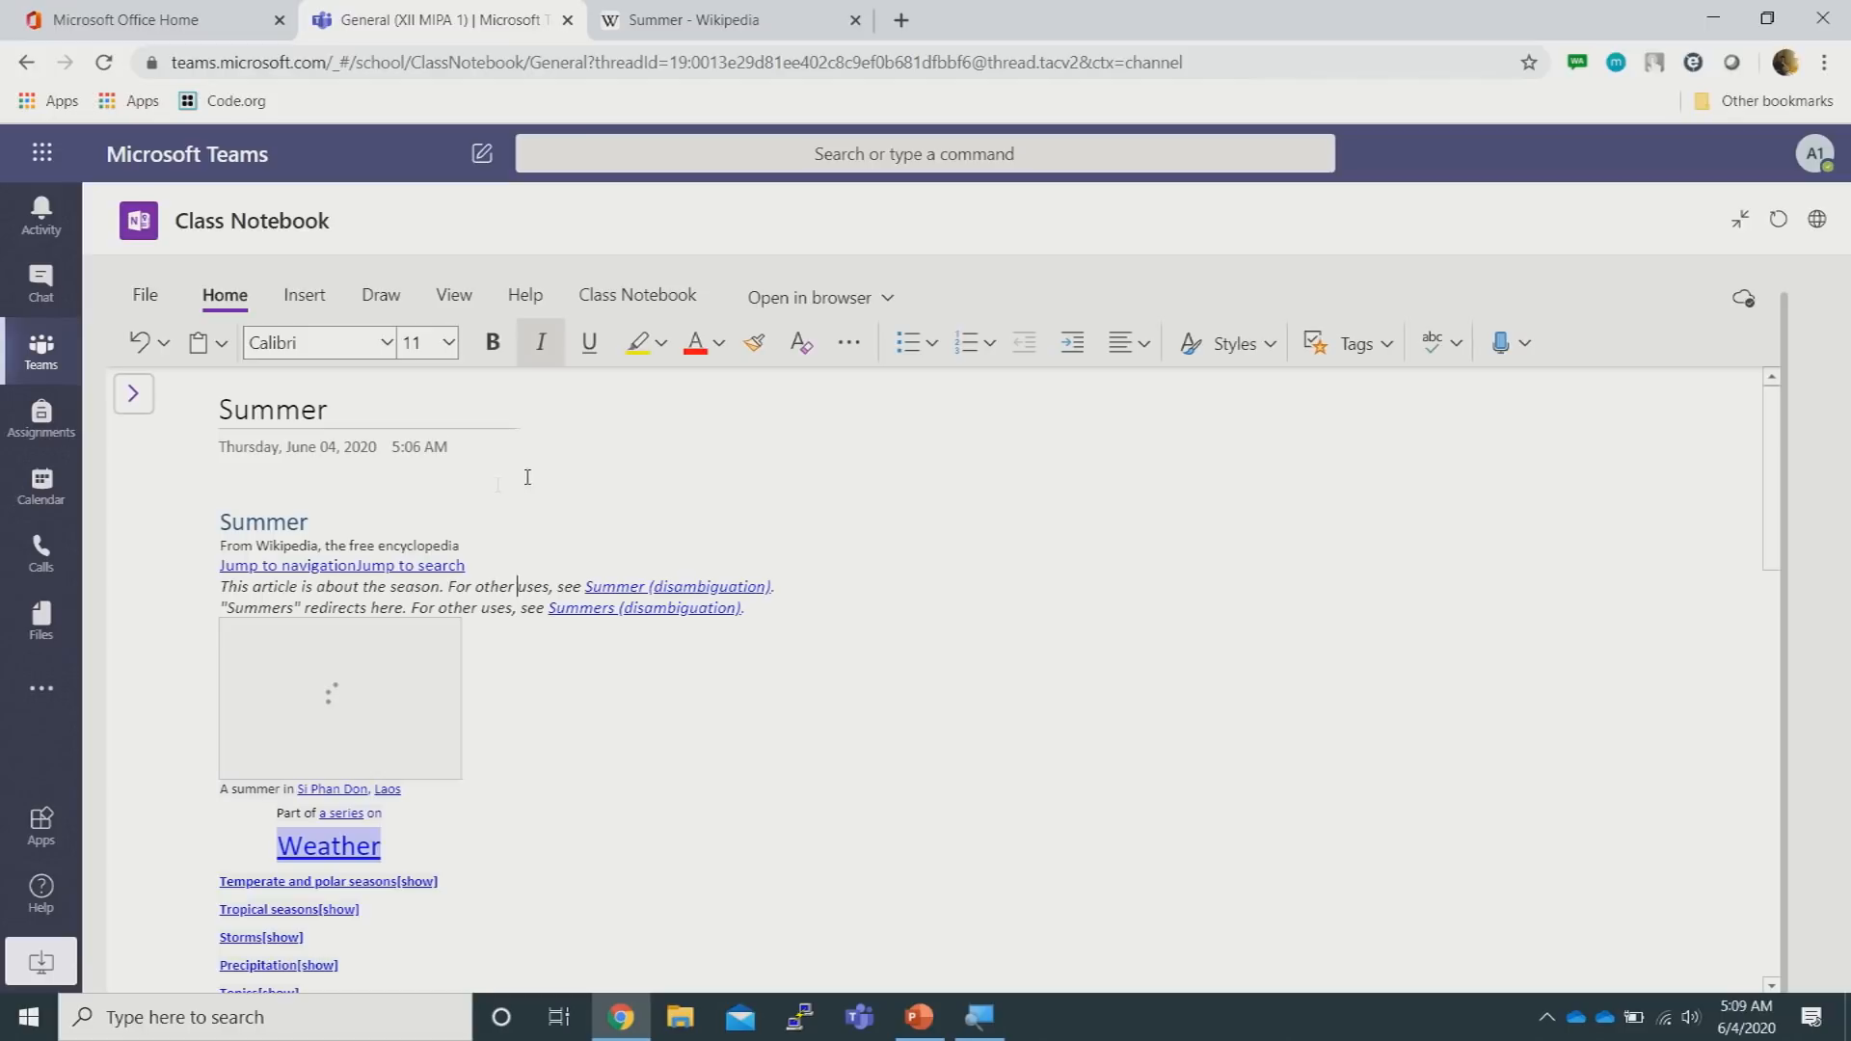
{"action": "left_click_drag", "start_coordinate": [351, 516], "coordinate": [225, 515]}
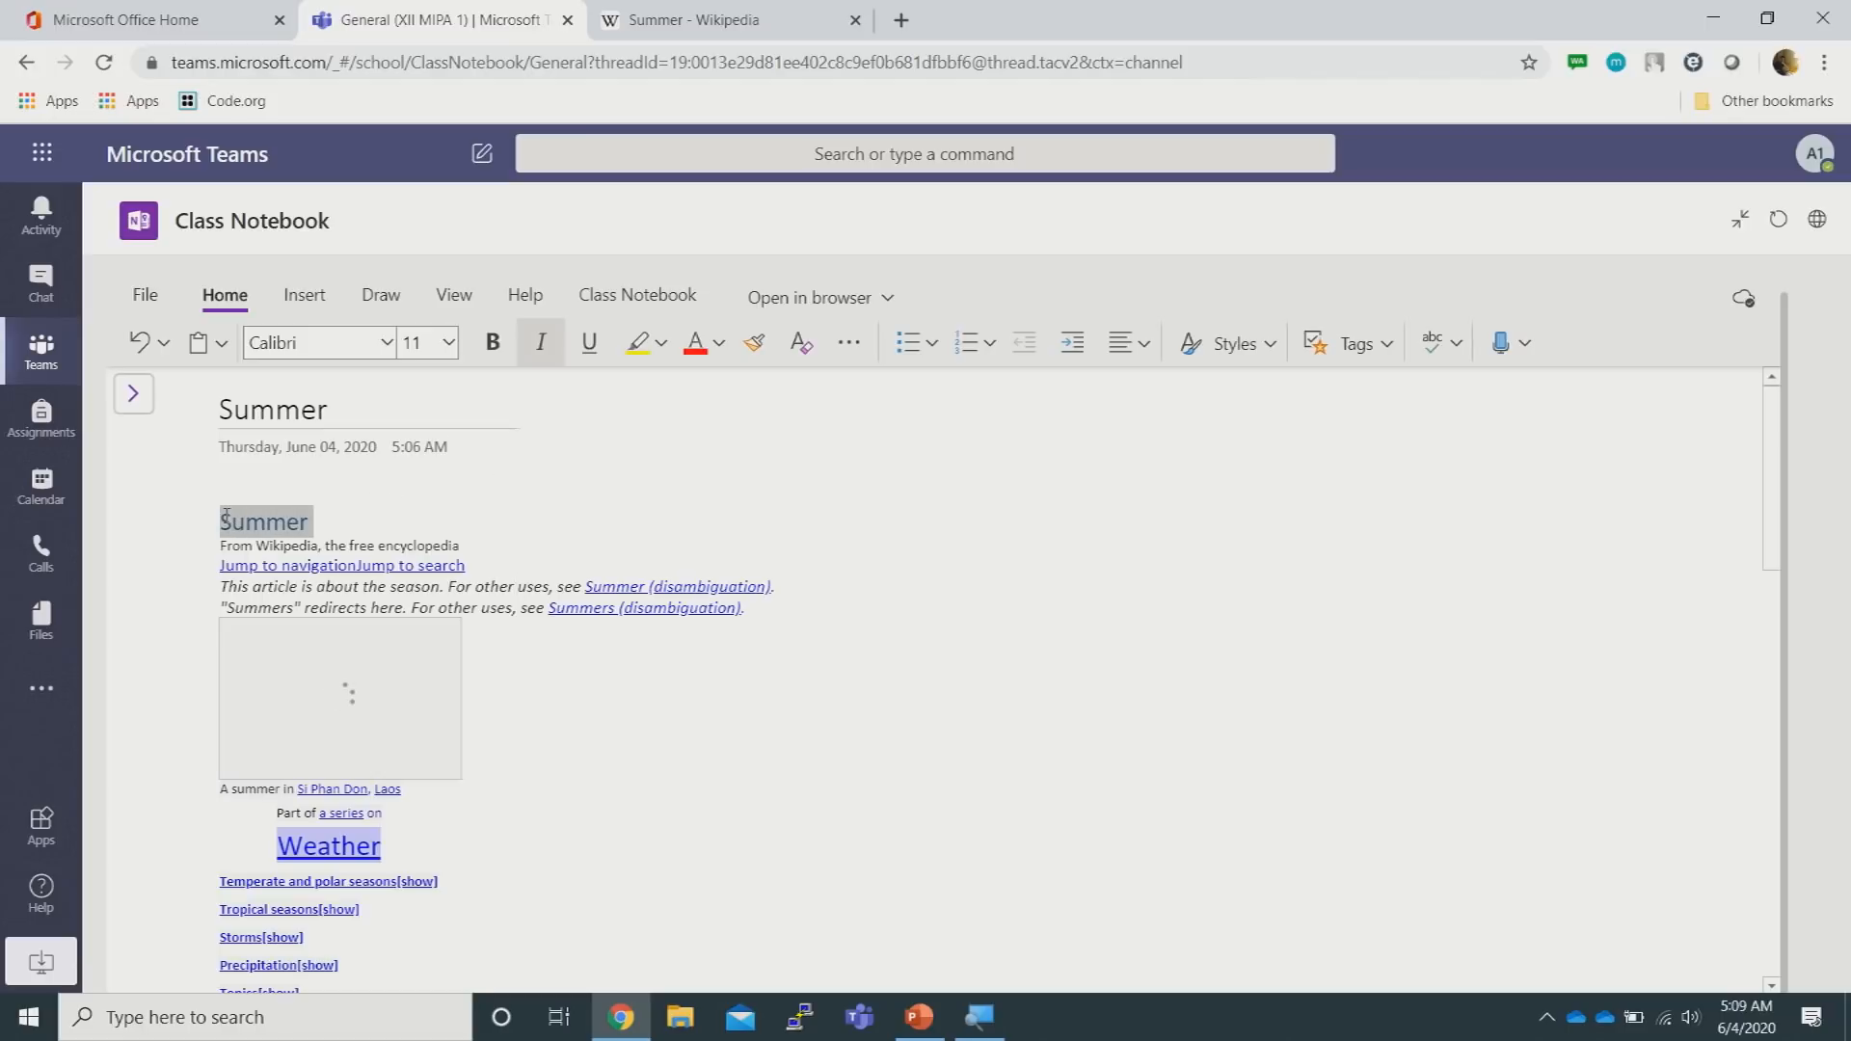
{"action": "left_click", "coordinate": [445, 343]}
{"action": "left_click", "coordinate": [427, 688]}
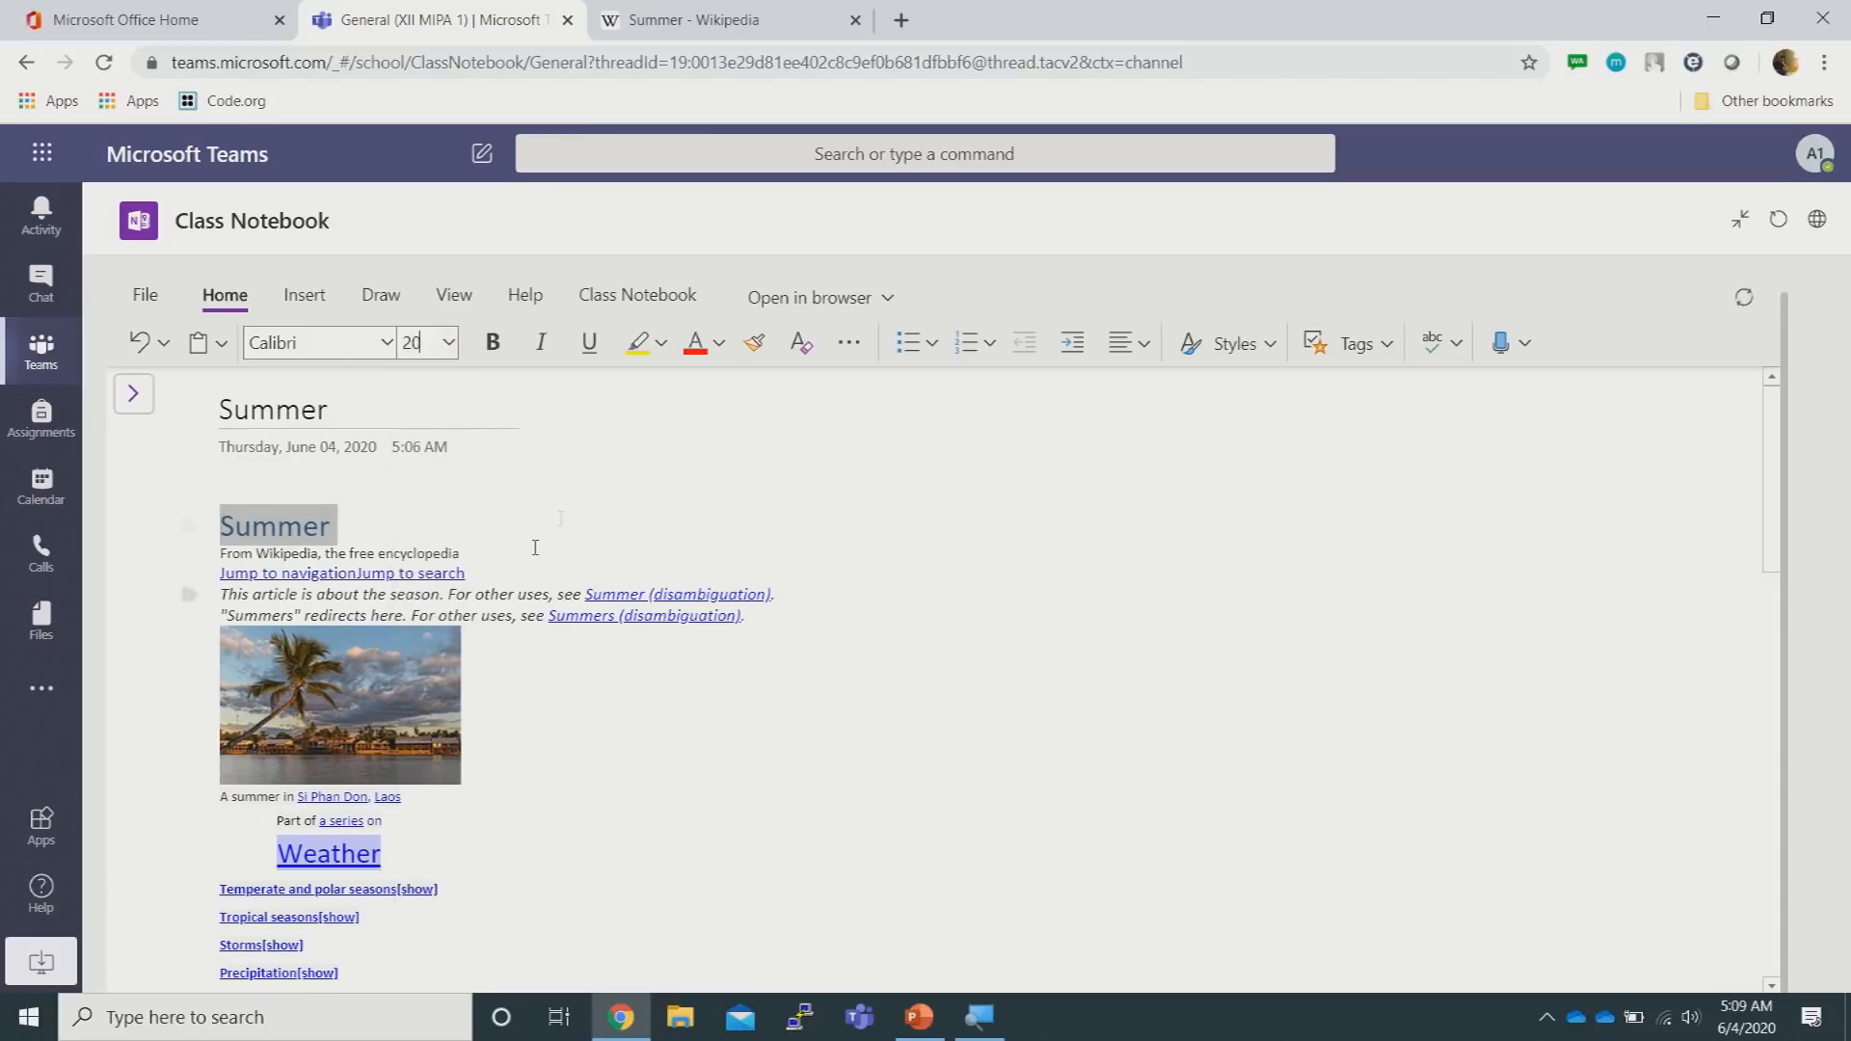
Enlarge the pasted palm tree picture proportionally to more than twice its width
{"action": "left_click", "coordinate": [463, 766]}
{"action": "left_click_drag", "start_coordinate": [460, 785], "coordinate": [793, 990]}
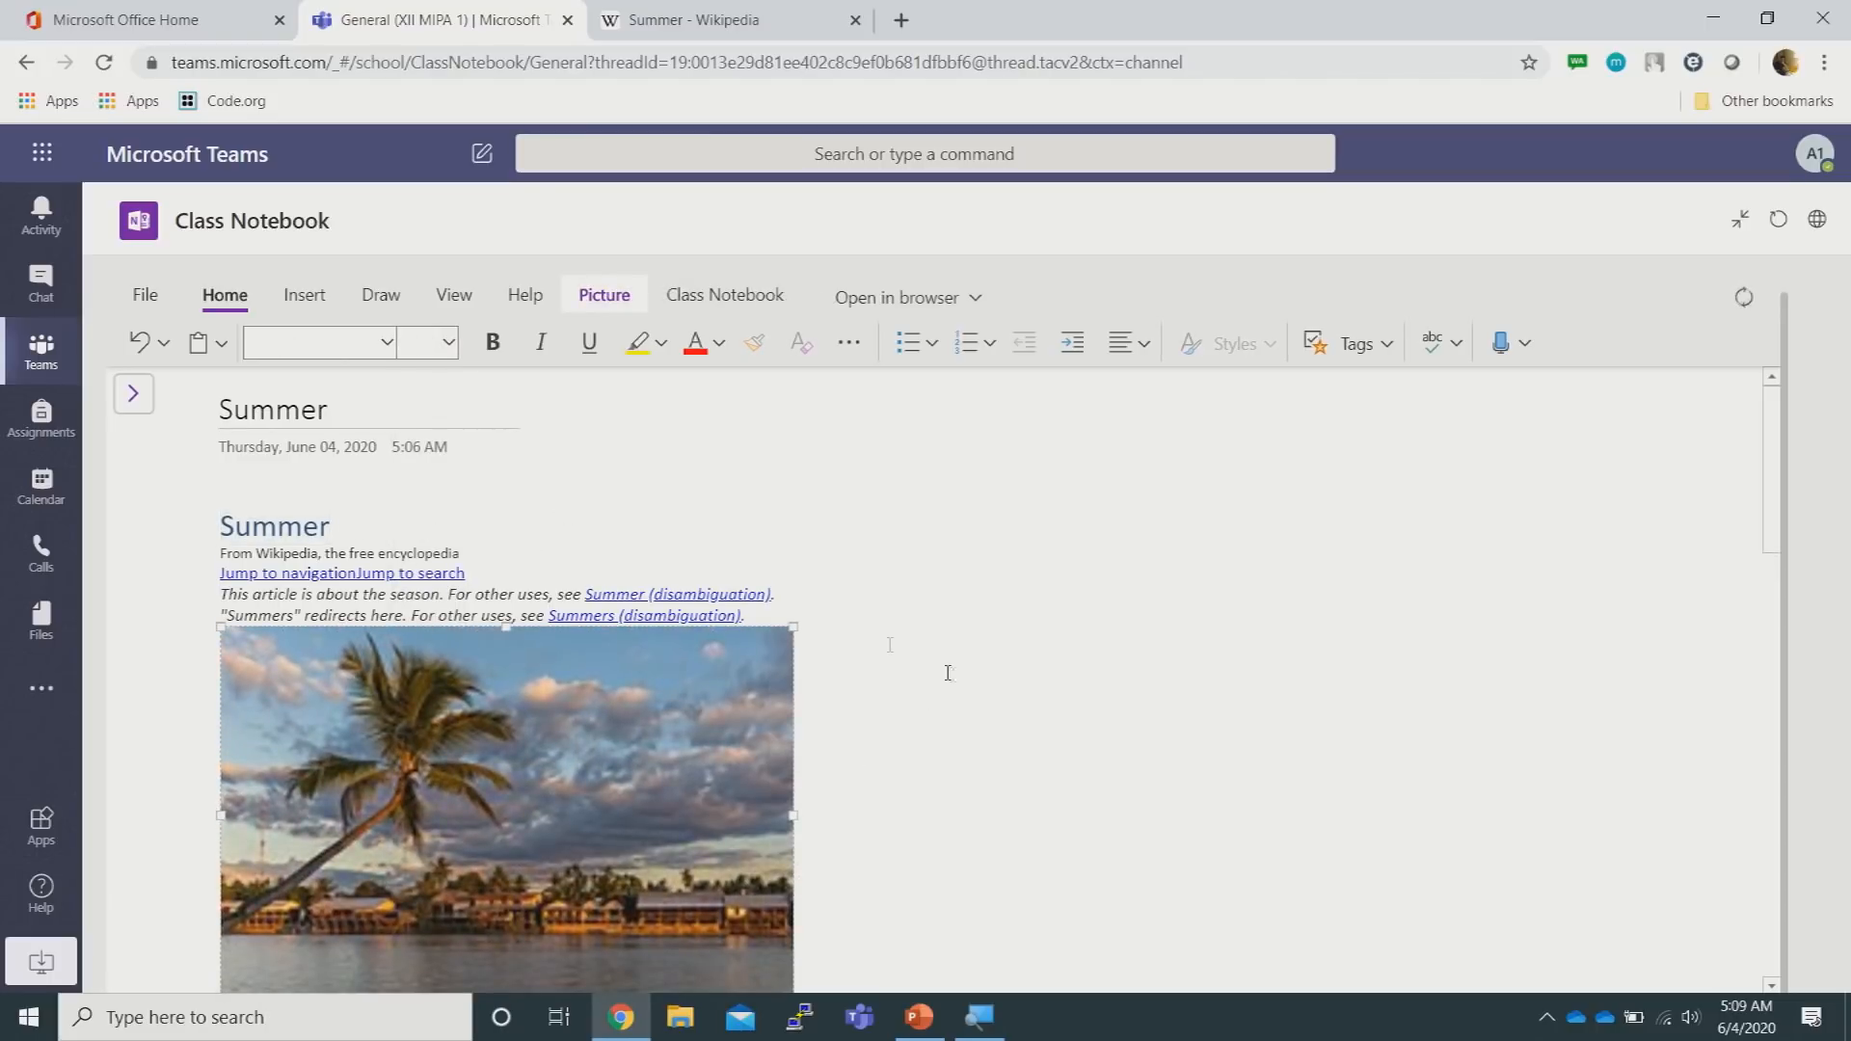
{"action": "left_click", "coordinate": [524, 582]}
Delete the Weather series links box and the list of contents links from the pasted article
{"action": "scroll", "coordinate": [898, 563], "scroll_direction": "down", "scroll_amount": 3}
{"action": "scroll", "coordinate": [899, 563], "scroll_direction": "down", "scroll_amount": 4}
{"action": "scroll", "coordinate": [869, 557], "scroll_direction": "up", "scroll_amount": 2}
{"action": "left_click_drag", "start_coordinate": [506, 802], "coordinate": [214, 516]}
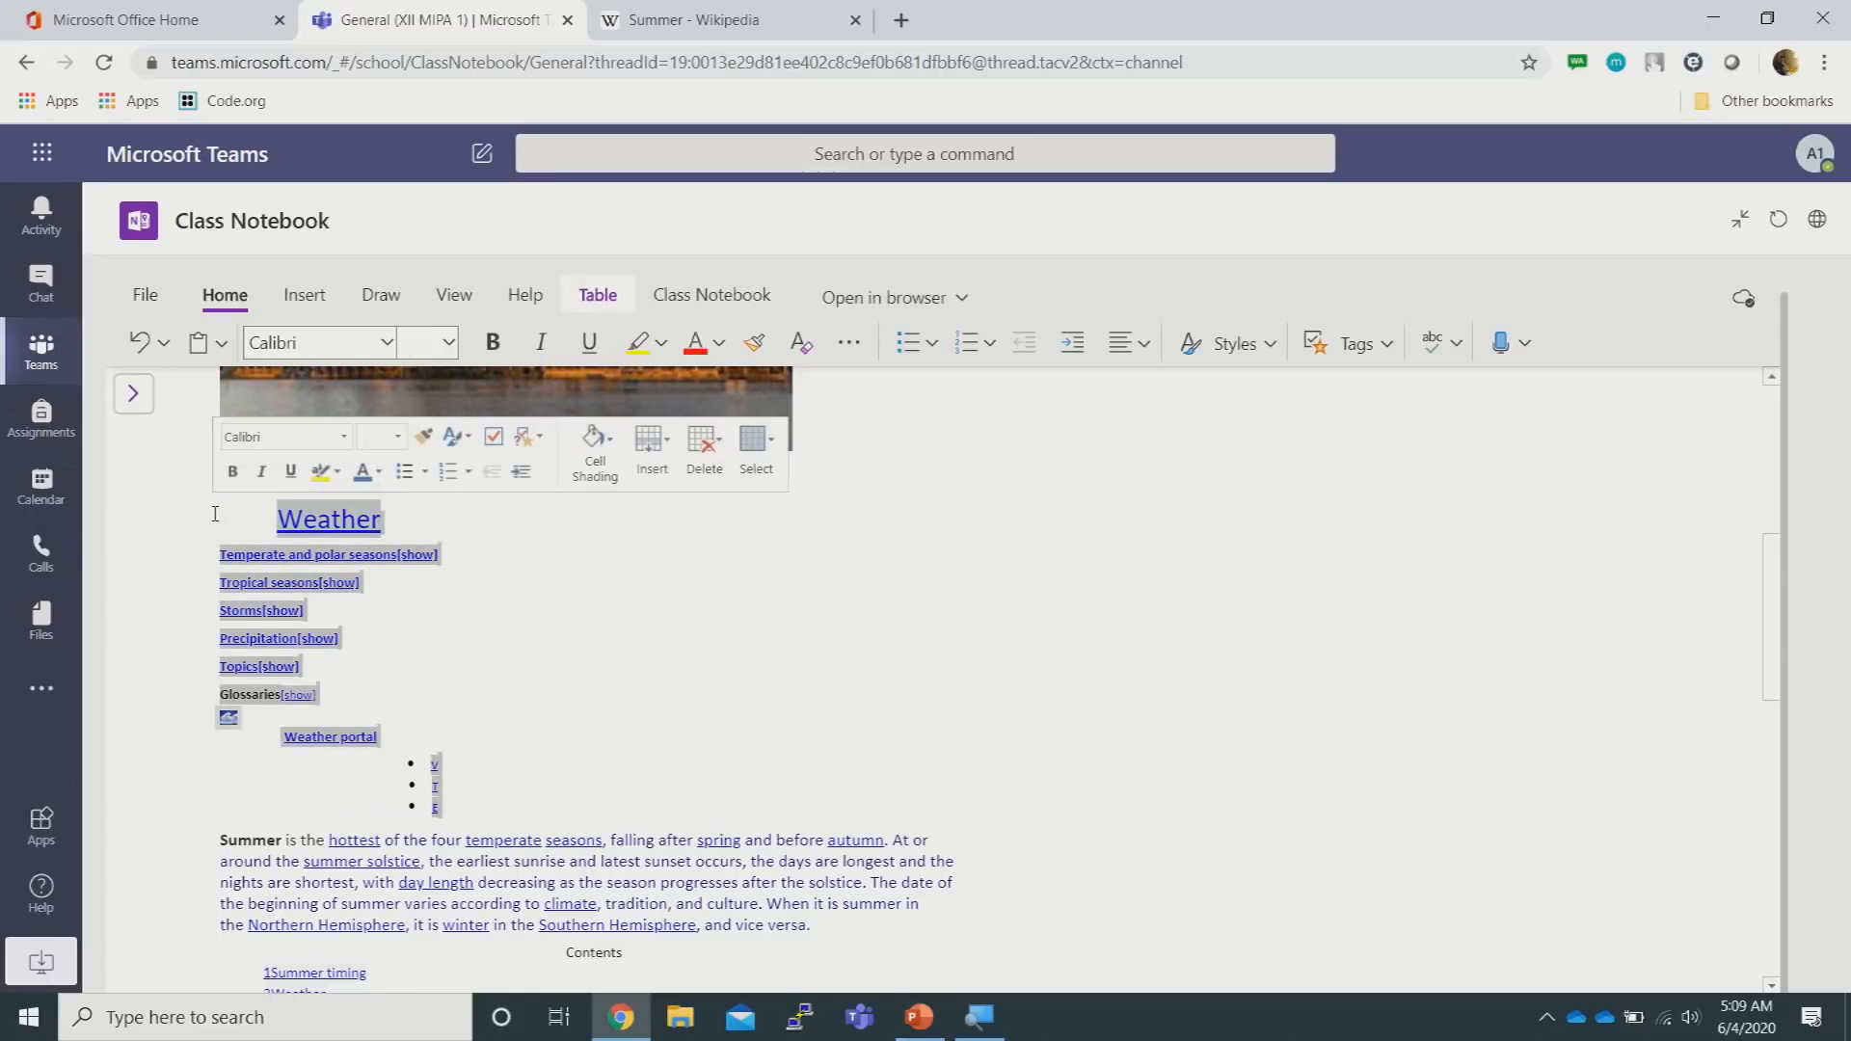
{"action": "key", "text": "Delete"}
{"action": "left_click_drag", "start_coordinate": [233, 787], "coordinate": [234, 645]}
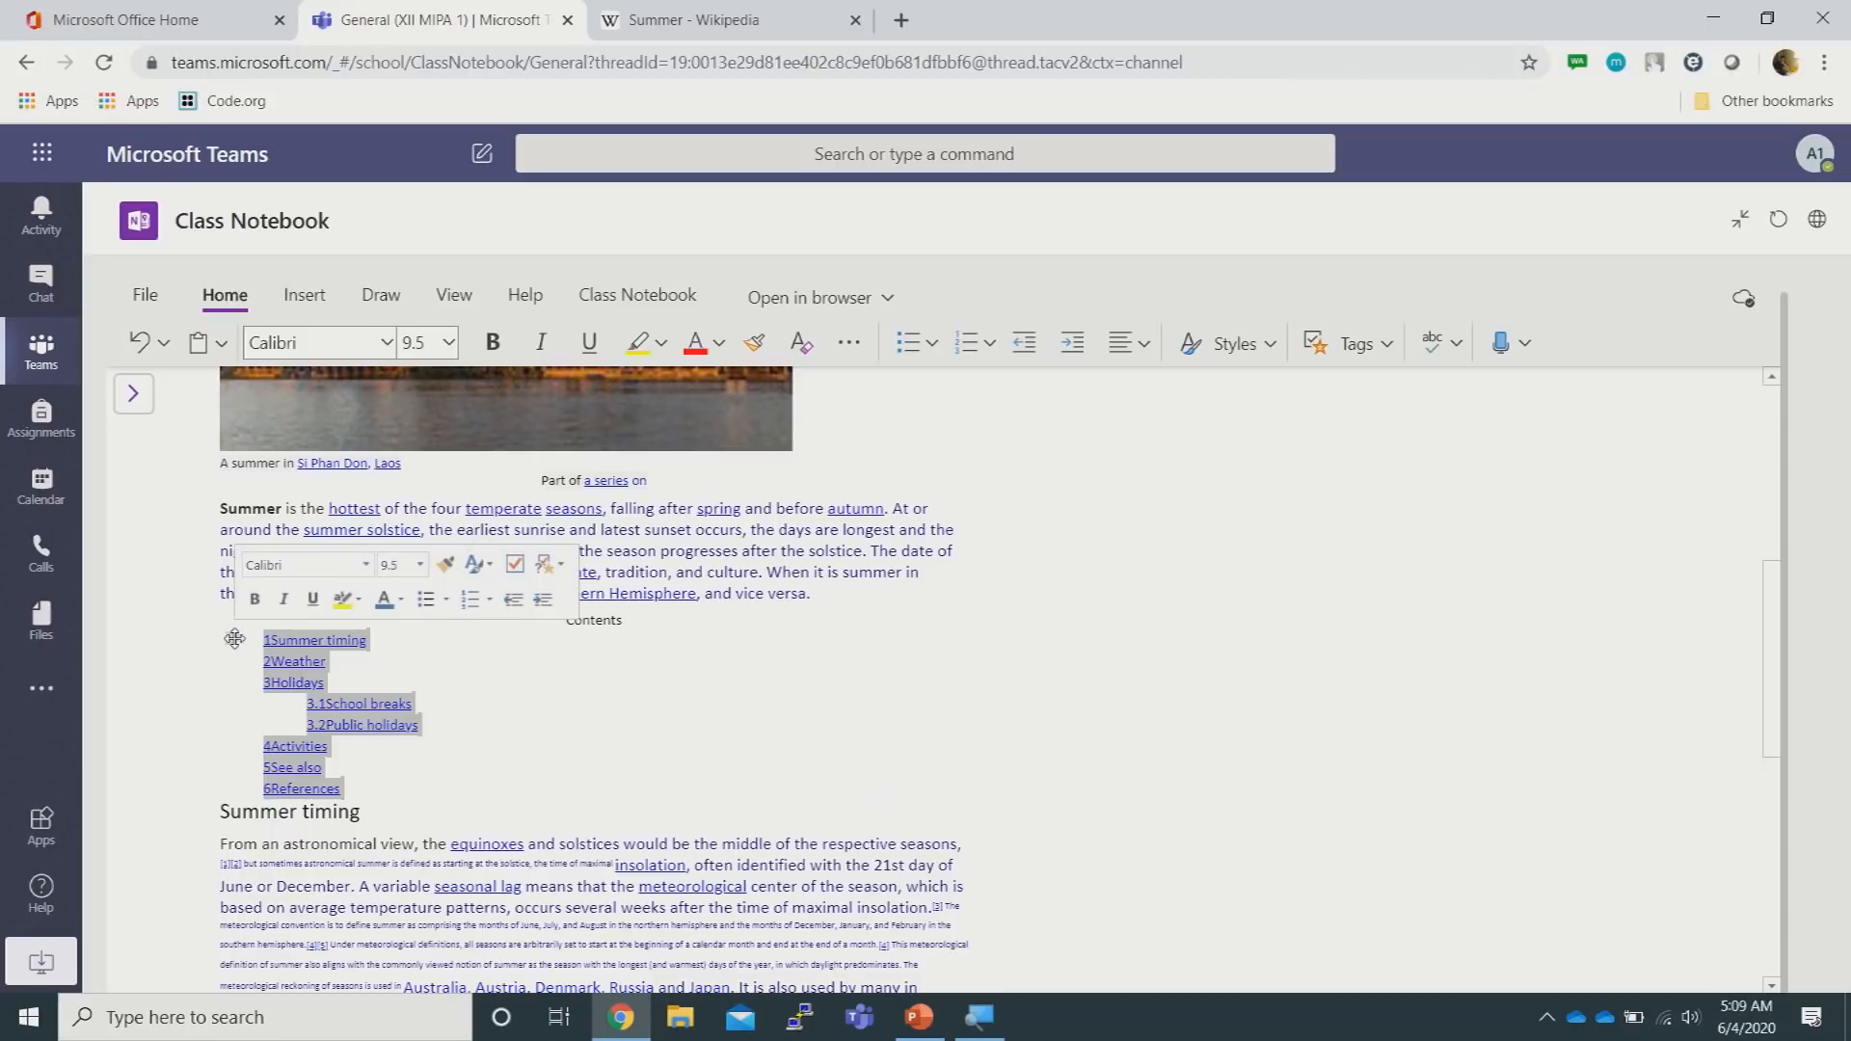
{"action": "key", "text": "Delete"}
Set the font size of the Summer timing heading to 28
{"action": "left_click_drag", "start_coordinate": [393, 641], "coordinate": [219, 644]}
{"action": "left_click", "coordinate": [386, 646]}
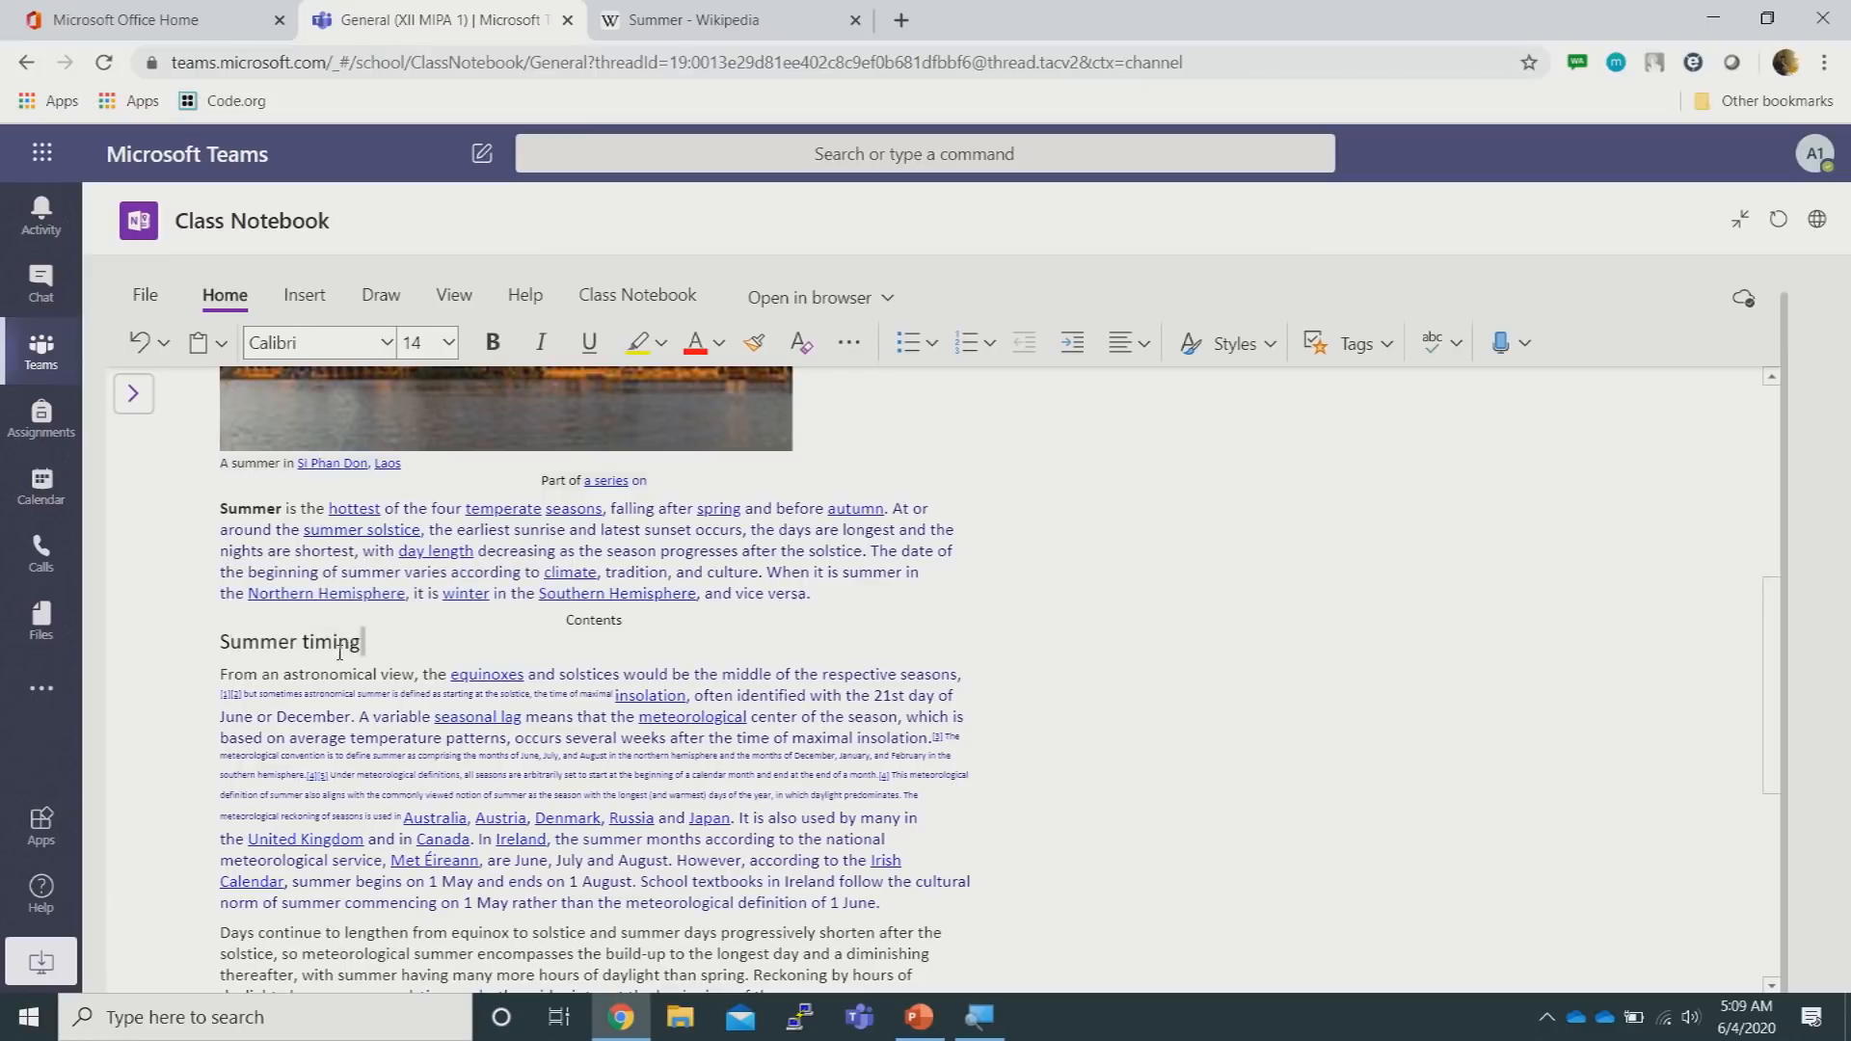
{"action": "left_click_drag", "start_coordinate": [339, 652], "coordinate": [193, 641]}
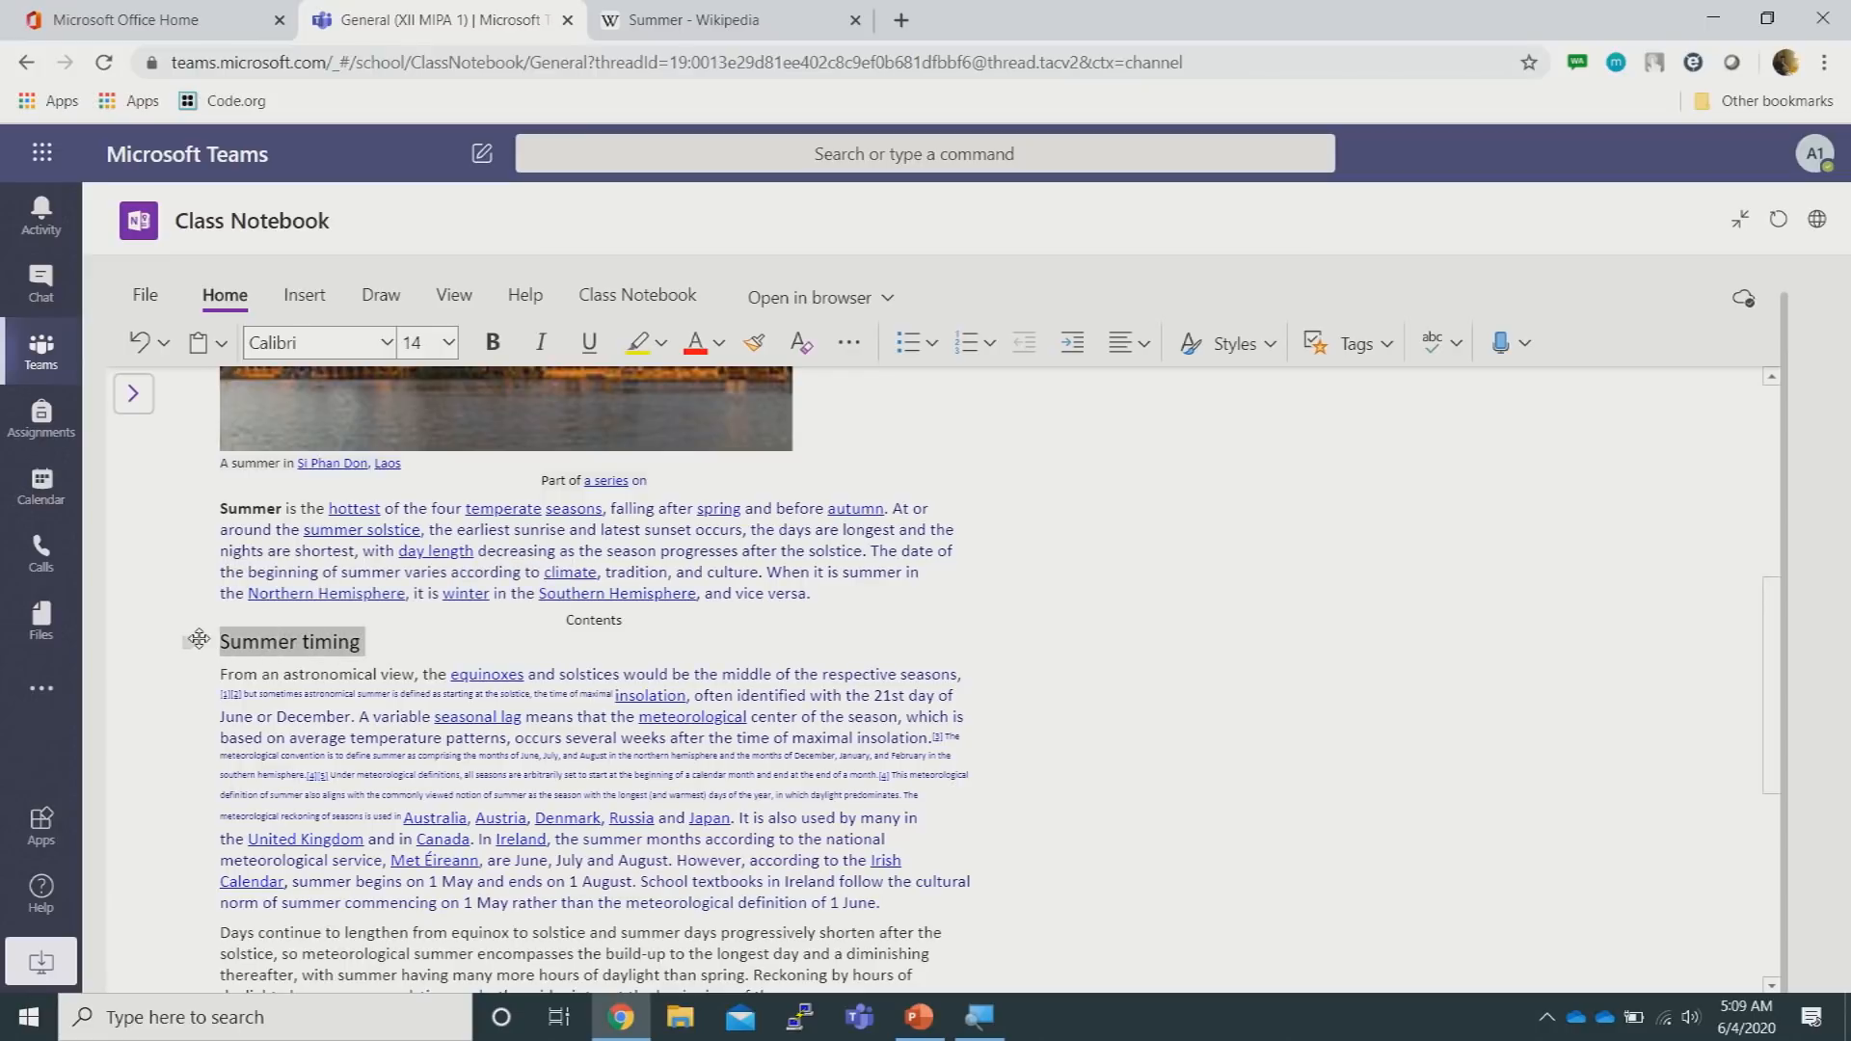
{"action": "left_click", "coordinate": [448, 344]}
{"action": "left_click", "coordinate": [439, 807]}
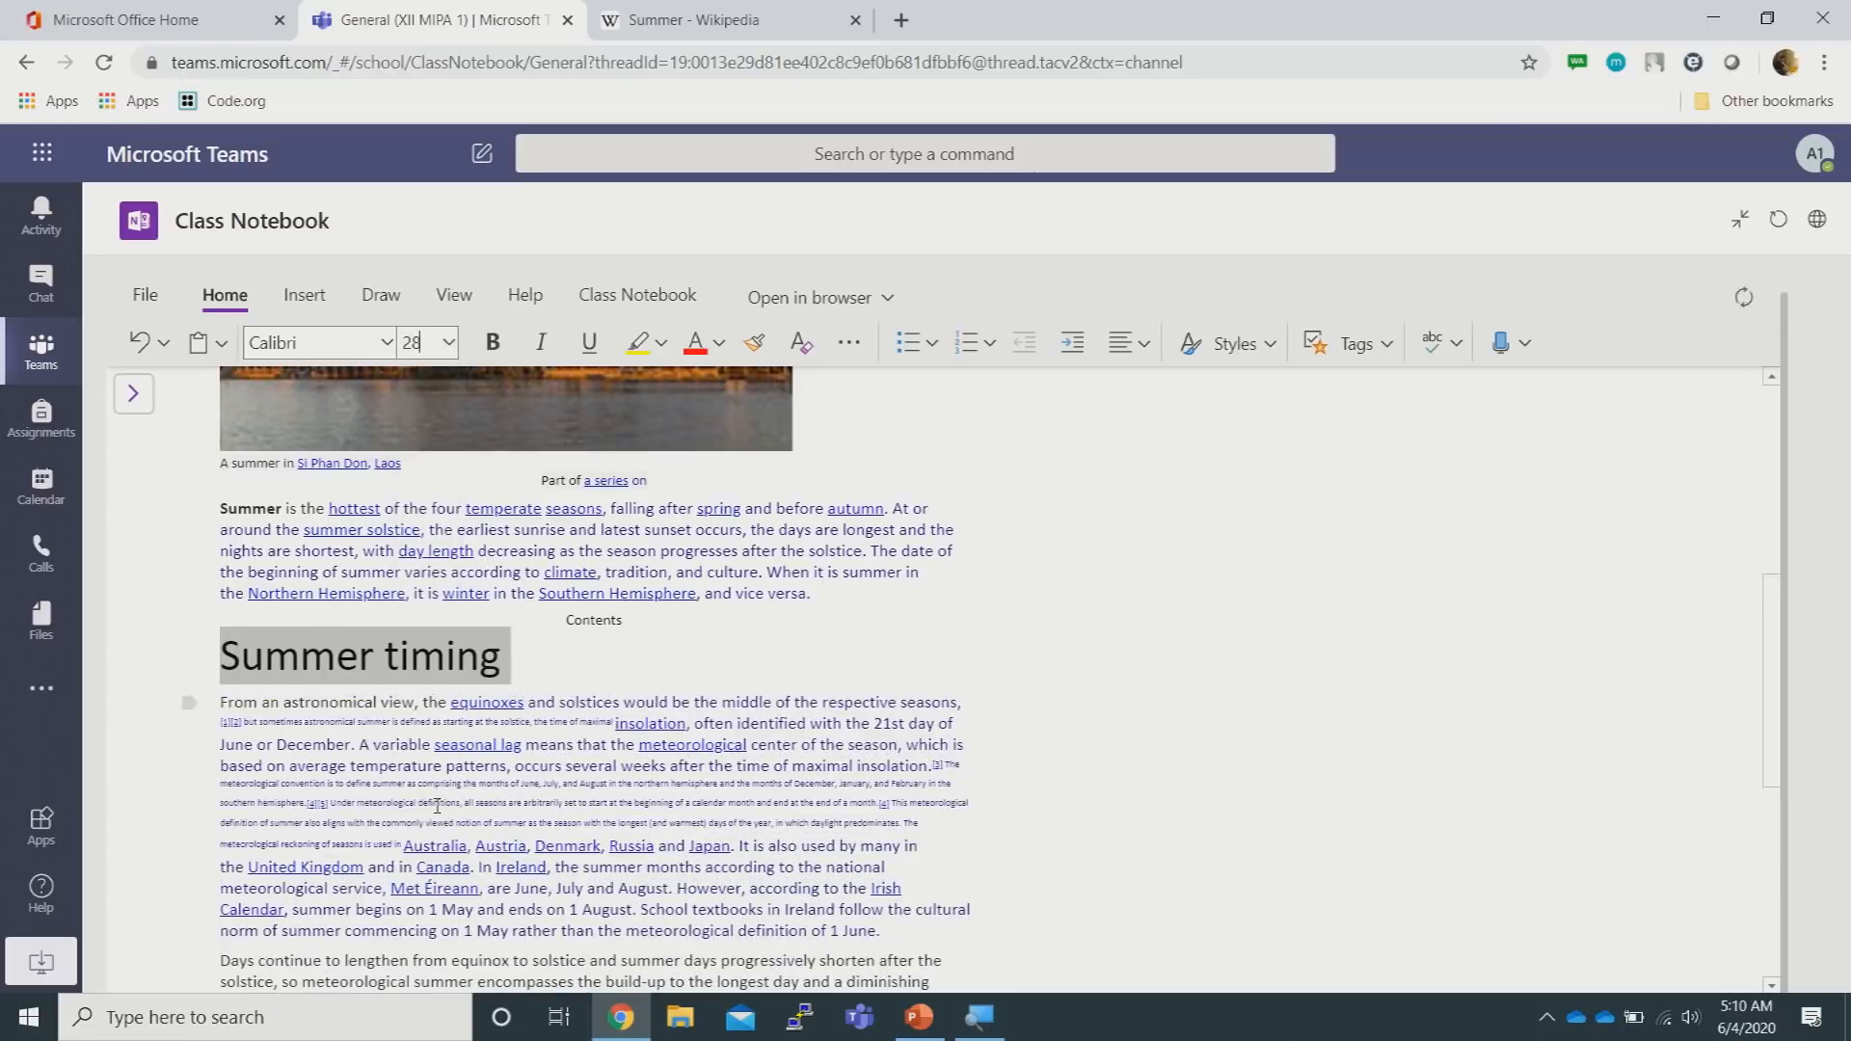
{"action": "left_click", "coordinate": [920, 621]}
{"action": "scroll", "coordinate": [1212, 622], "scroll_direction": "up", "scroll_amount": 5}
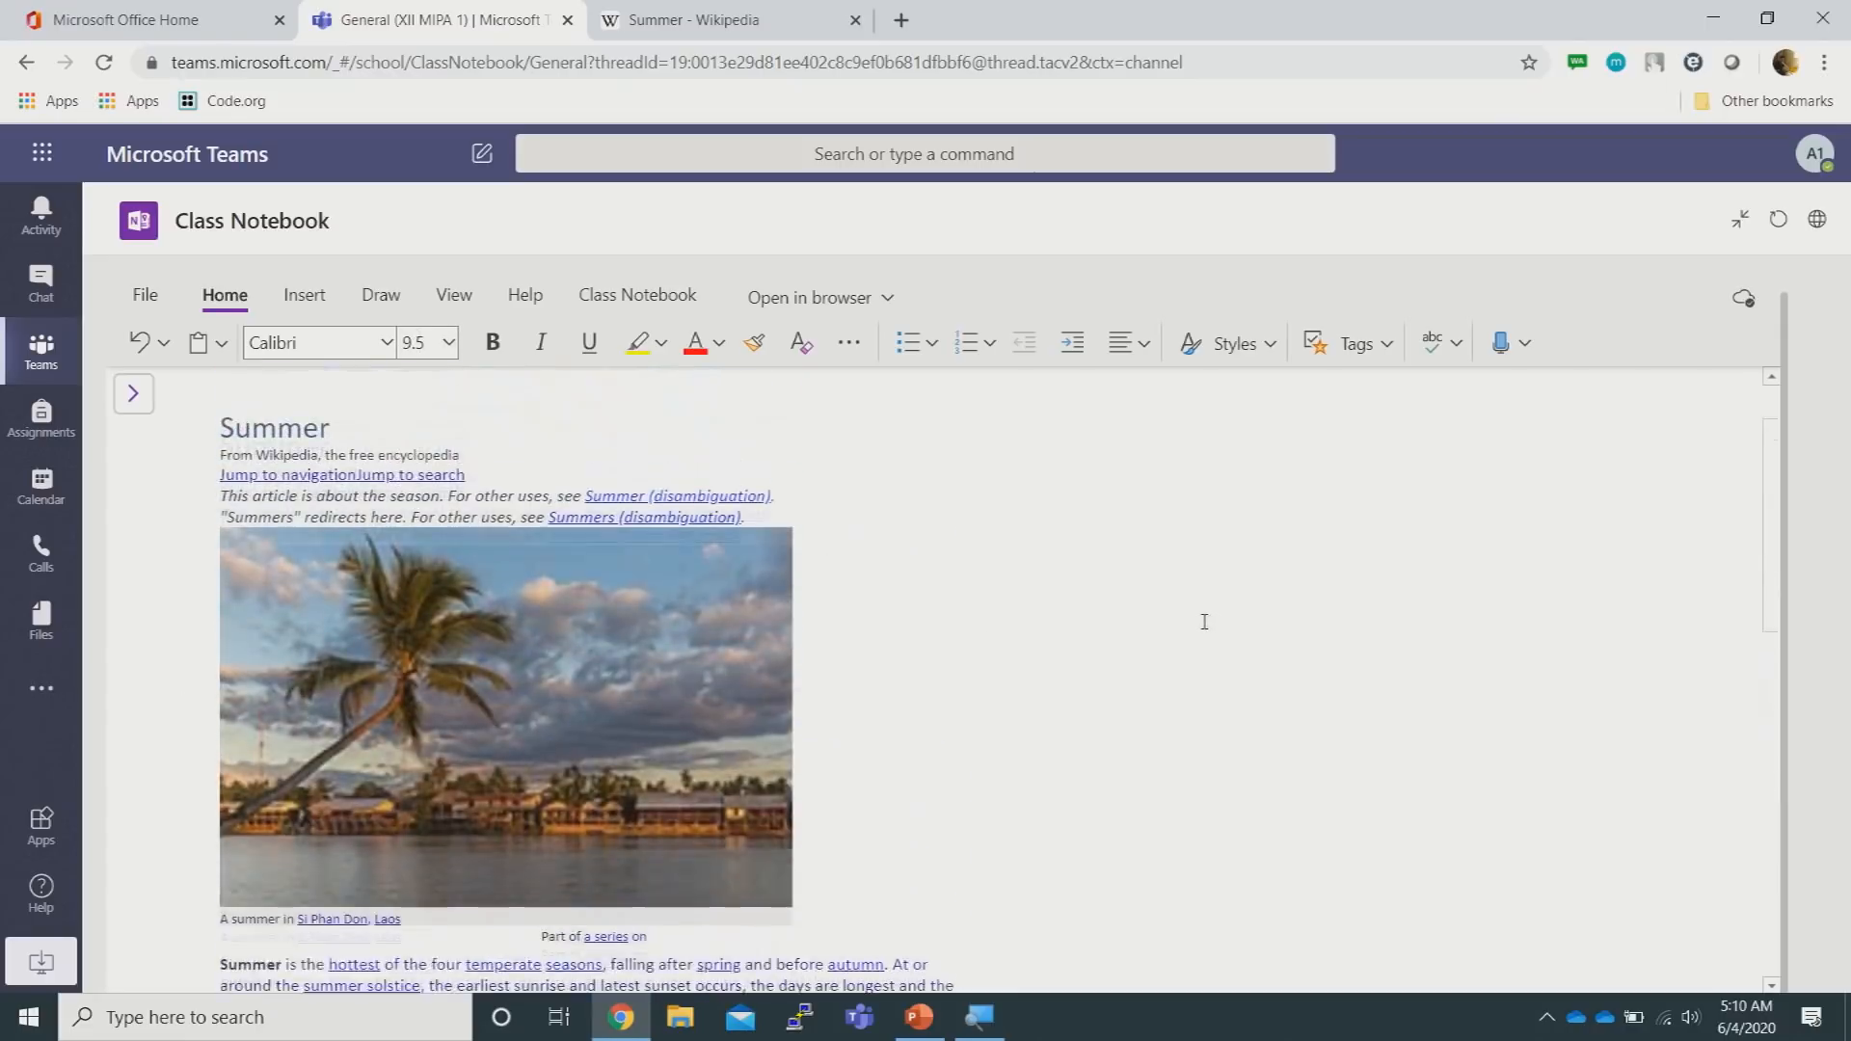
{"action": "scroll", "coordinate": [1204, 622], "scroll_direction": "up", "scroll_amount": 2}
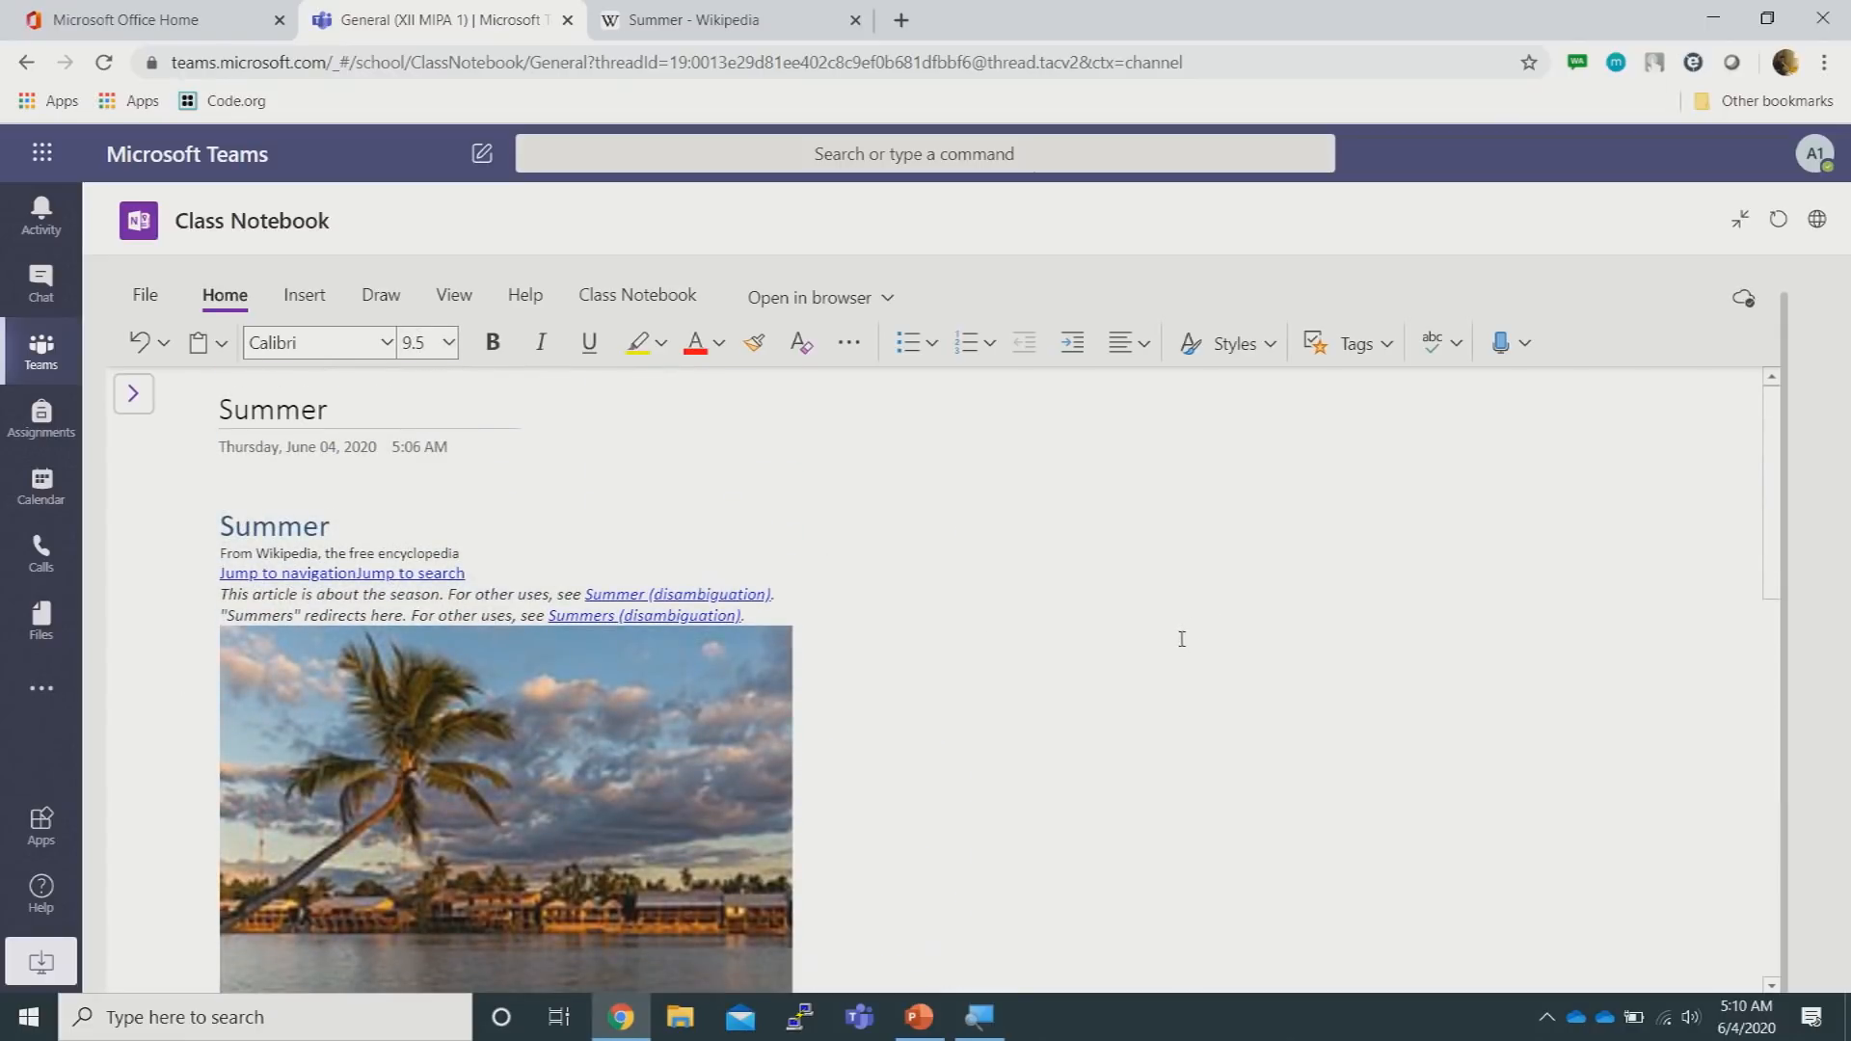
Delete the end of the article's last paragraph after "southern hemisphere" and add an empty line below it
{"action": "scroll", "coordinate": [1182, 639], "scroll_direction": "down", "scroll_amount": 15}
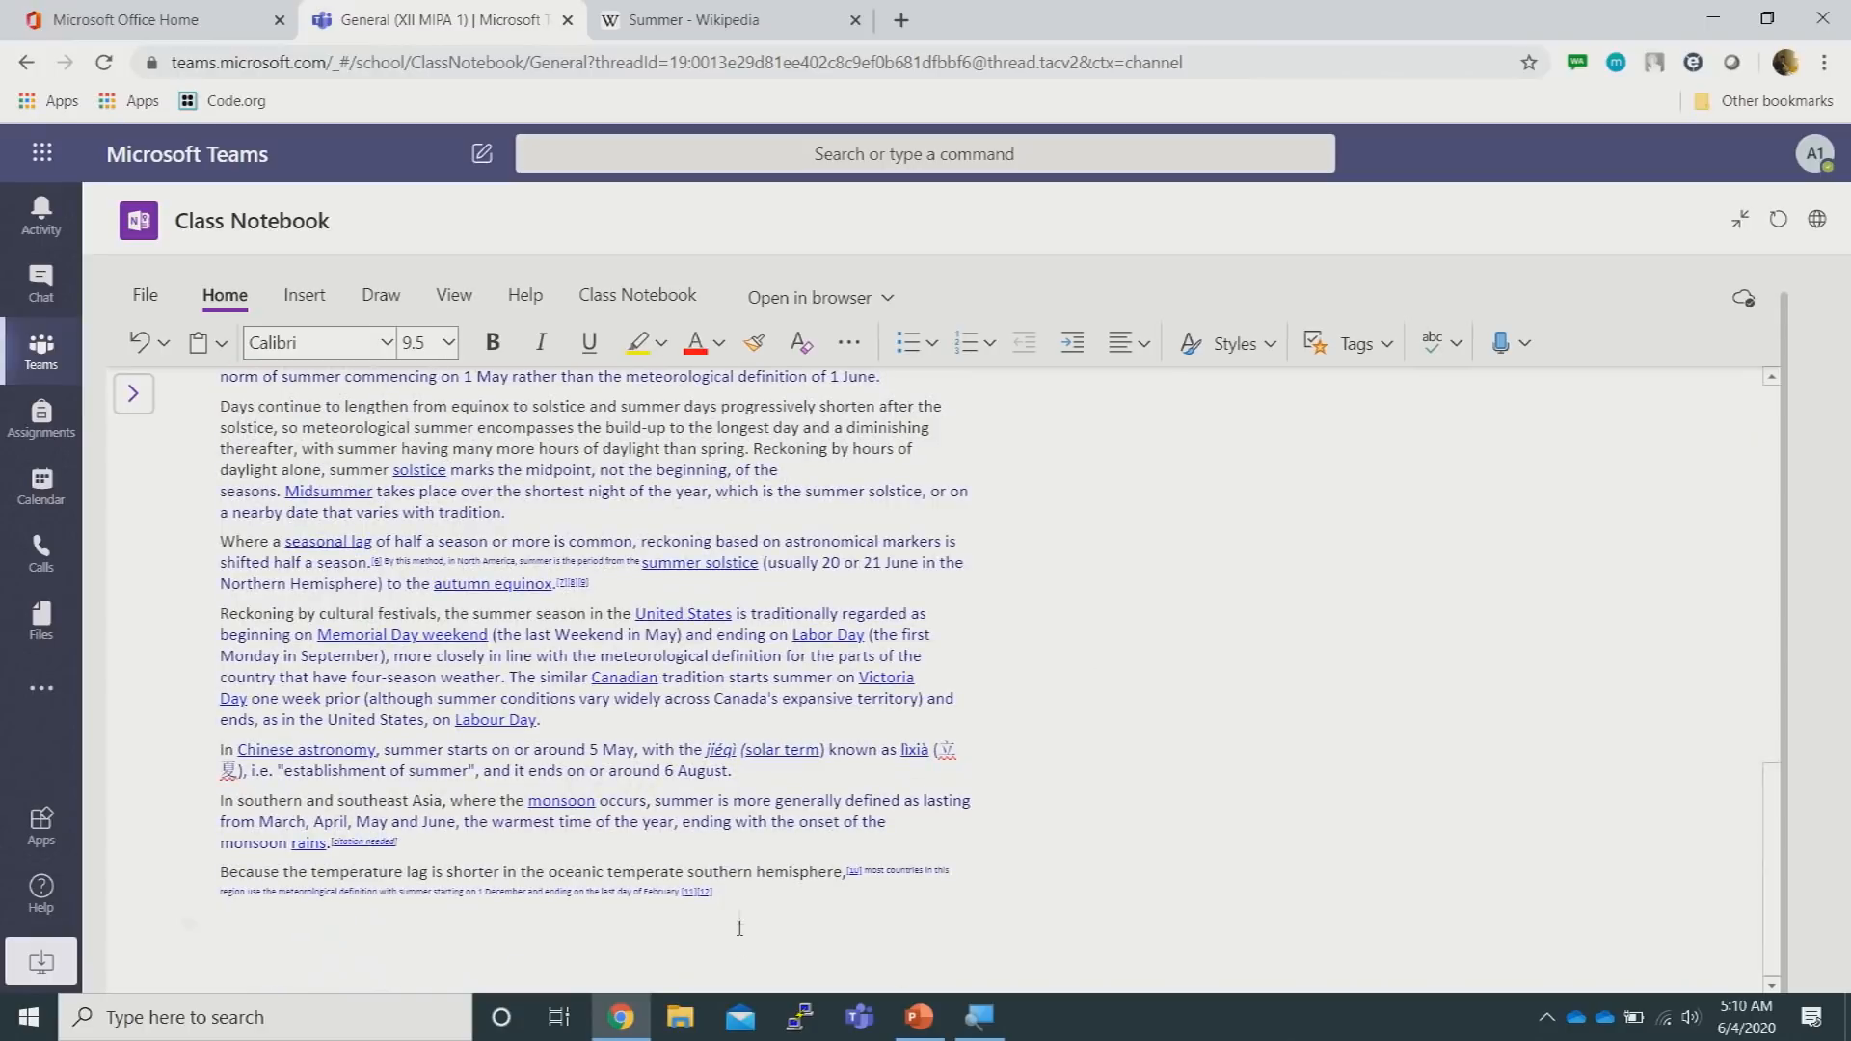
{"action": "left_click_drag", "start_coordinate": [715, 892], "coordinate": [221, 902]}
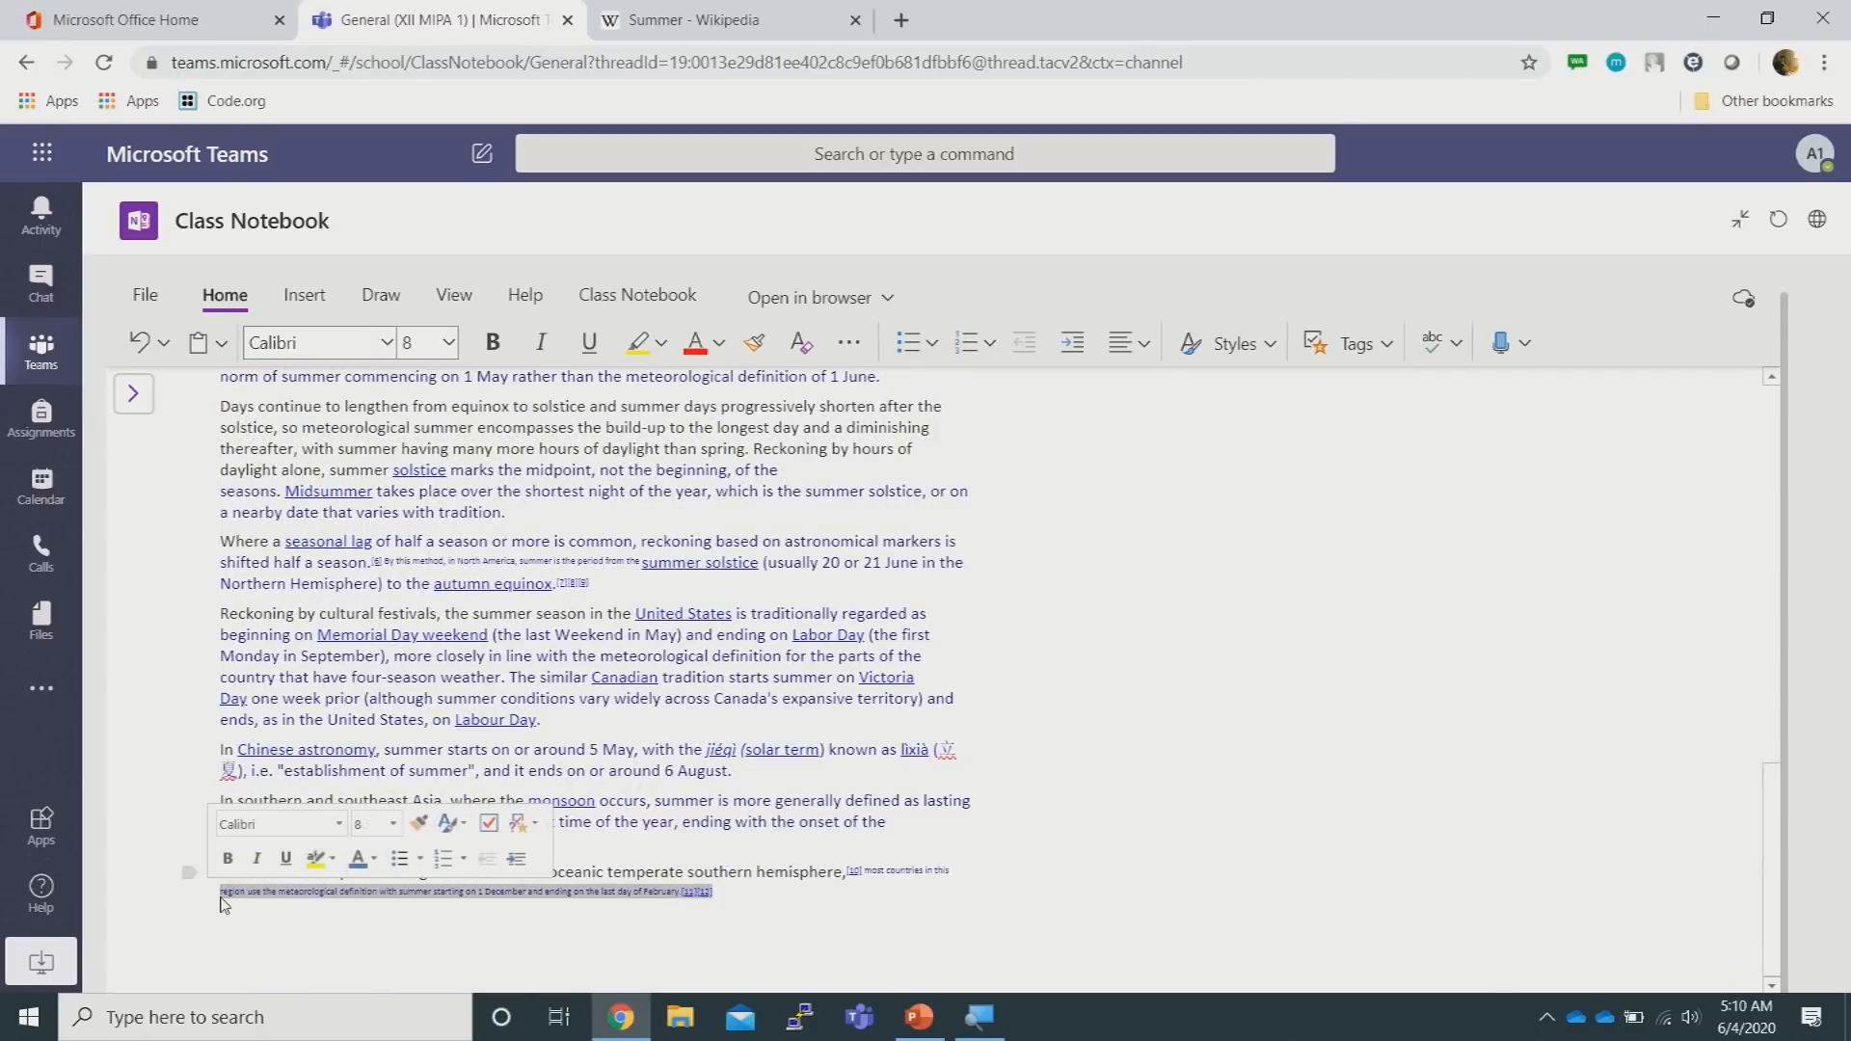
{"action": "key", "text": "BackSpace"}
{"action": "key", "text": "BackSpace"}
{"action": "key", "text": "BackSpace"}
{"action": "key", "text": "BackSpace"}
{"action": "key", "text": "BackSpace"}
{"action": "key", "text": "BackSpace"}
{"action": "key", "text": "BackSpace"}
{"action": "key", "text": "BackSpace"}
{"action": "key", "text": "BackSpace"}
{"action": "key", "text": "BackSpace"}
{"action": "key", "text": "BackSpace"}
{"action": "key", "text": "BackSpace"}
{"action": "key", "text": "BackSpace"}
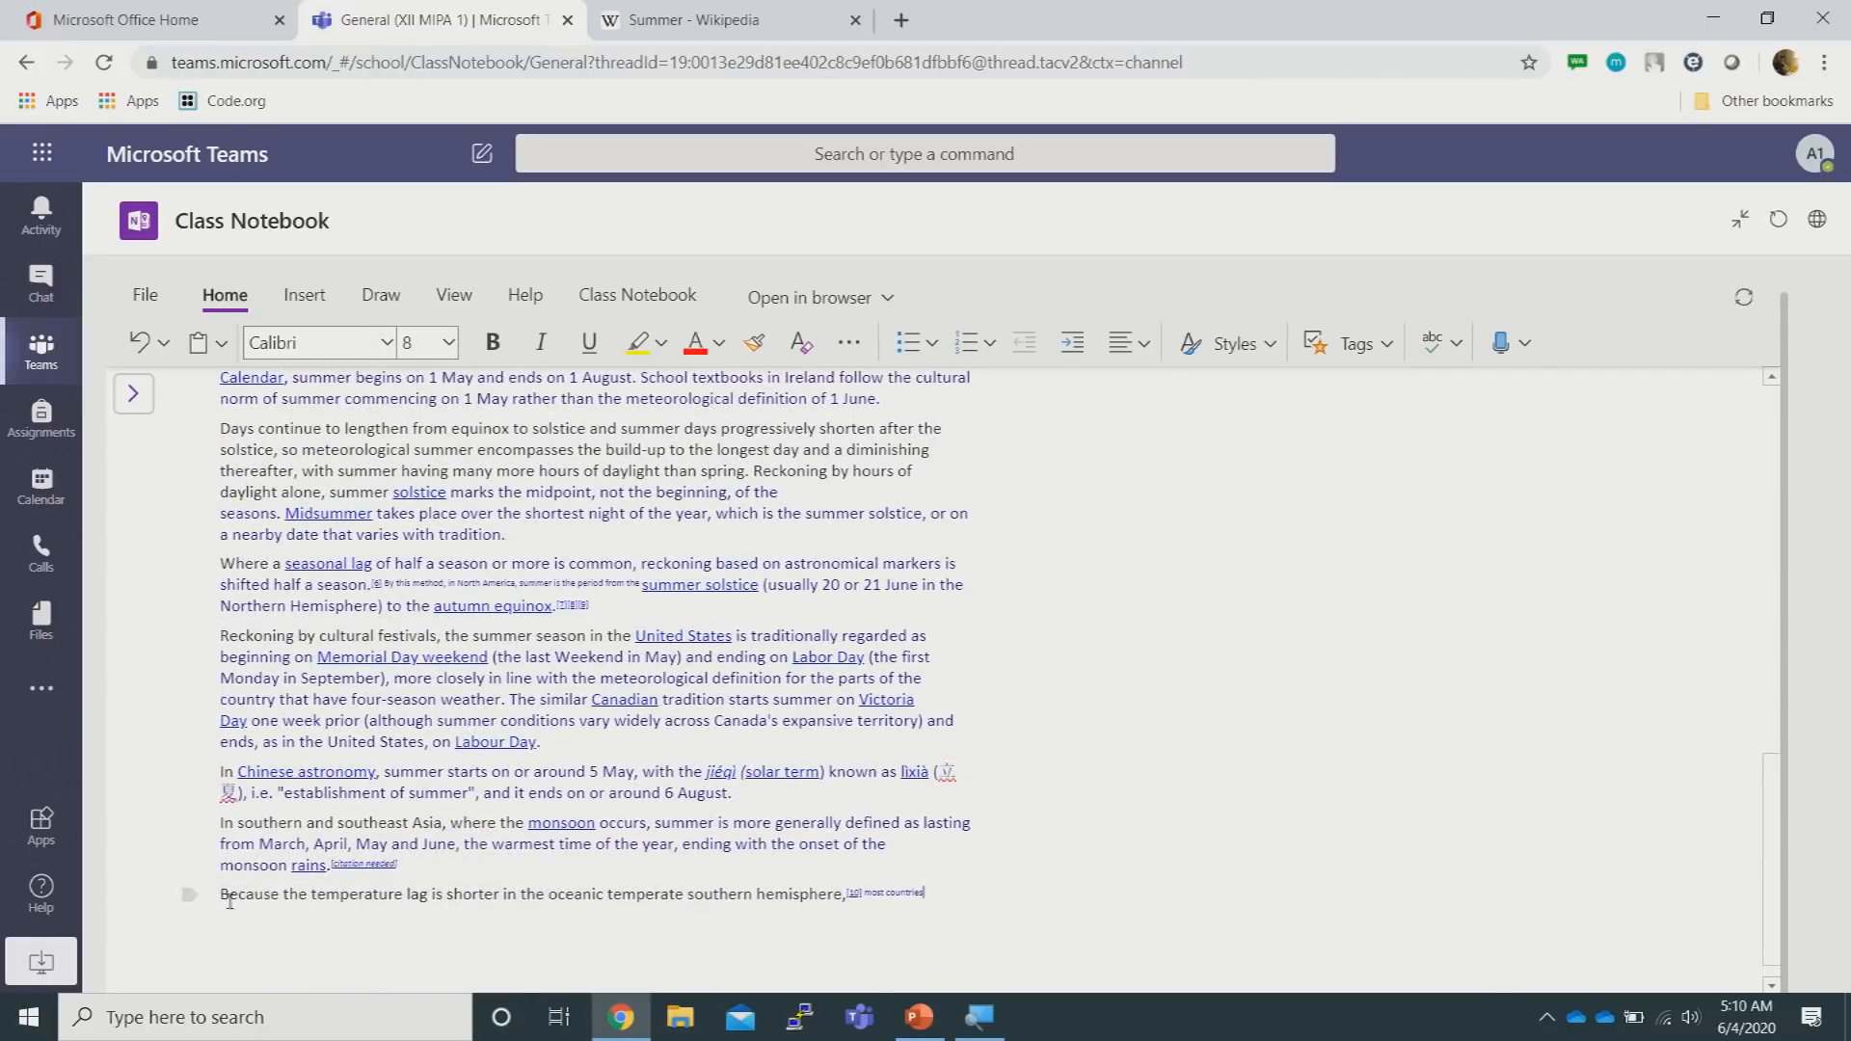
{"action": "key", "text": "BackSpace"}
{"action": "key", "text": "BackSpace"}
{"action": "key", "text": "BackSpace"}
{"action": "key", "text": "BackSpace"}
{"action": "key", "text": "BackSpace"}
{"action": "key", "text": "BackSpace"}
{"action": "key", "text": "BackSpace"}
{"action": "key", "text": "BackSpace"}
{"action": "key", "text": "Return"}
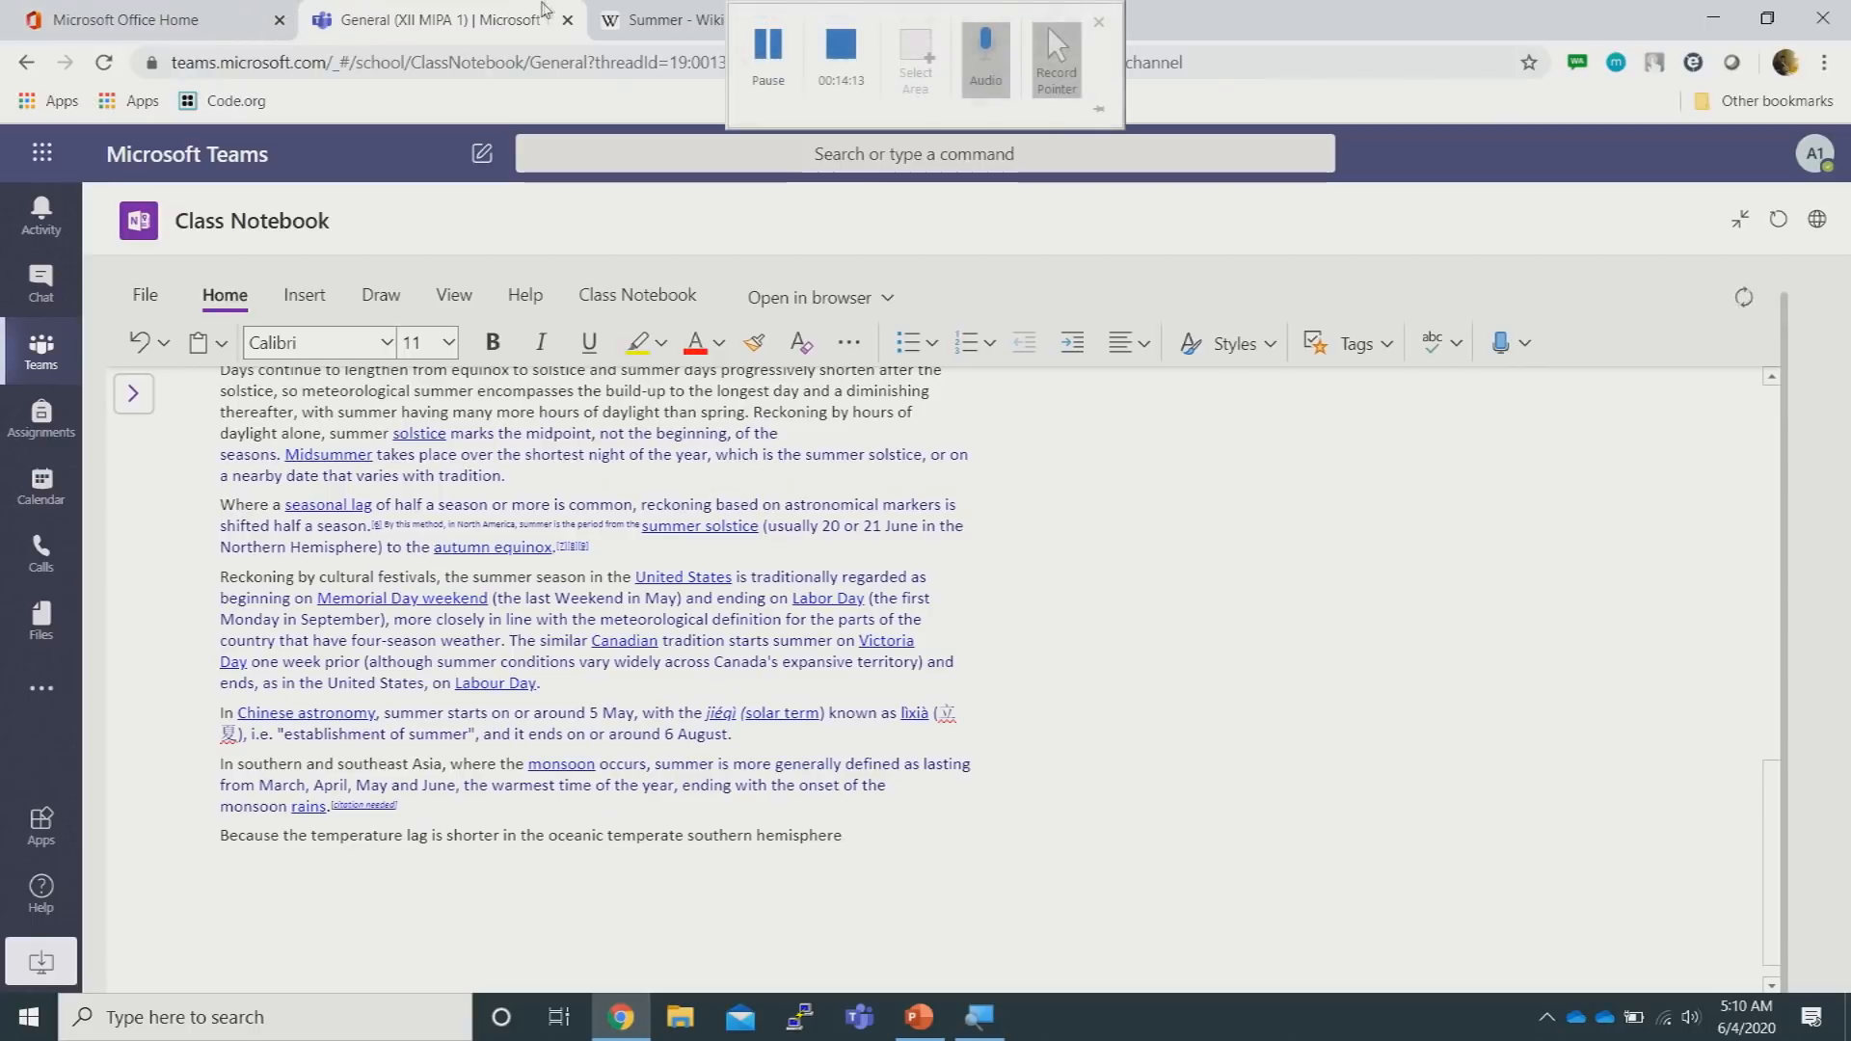
Search the web for "summer youtube", open the Calvin Harris - Summer (Official Video) result, skip the advert and pause the video
{"action": "left_click", "coordinate": [690, 26]}
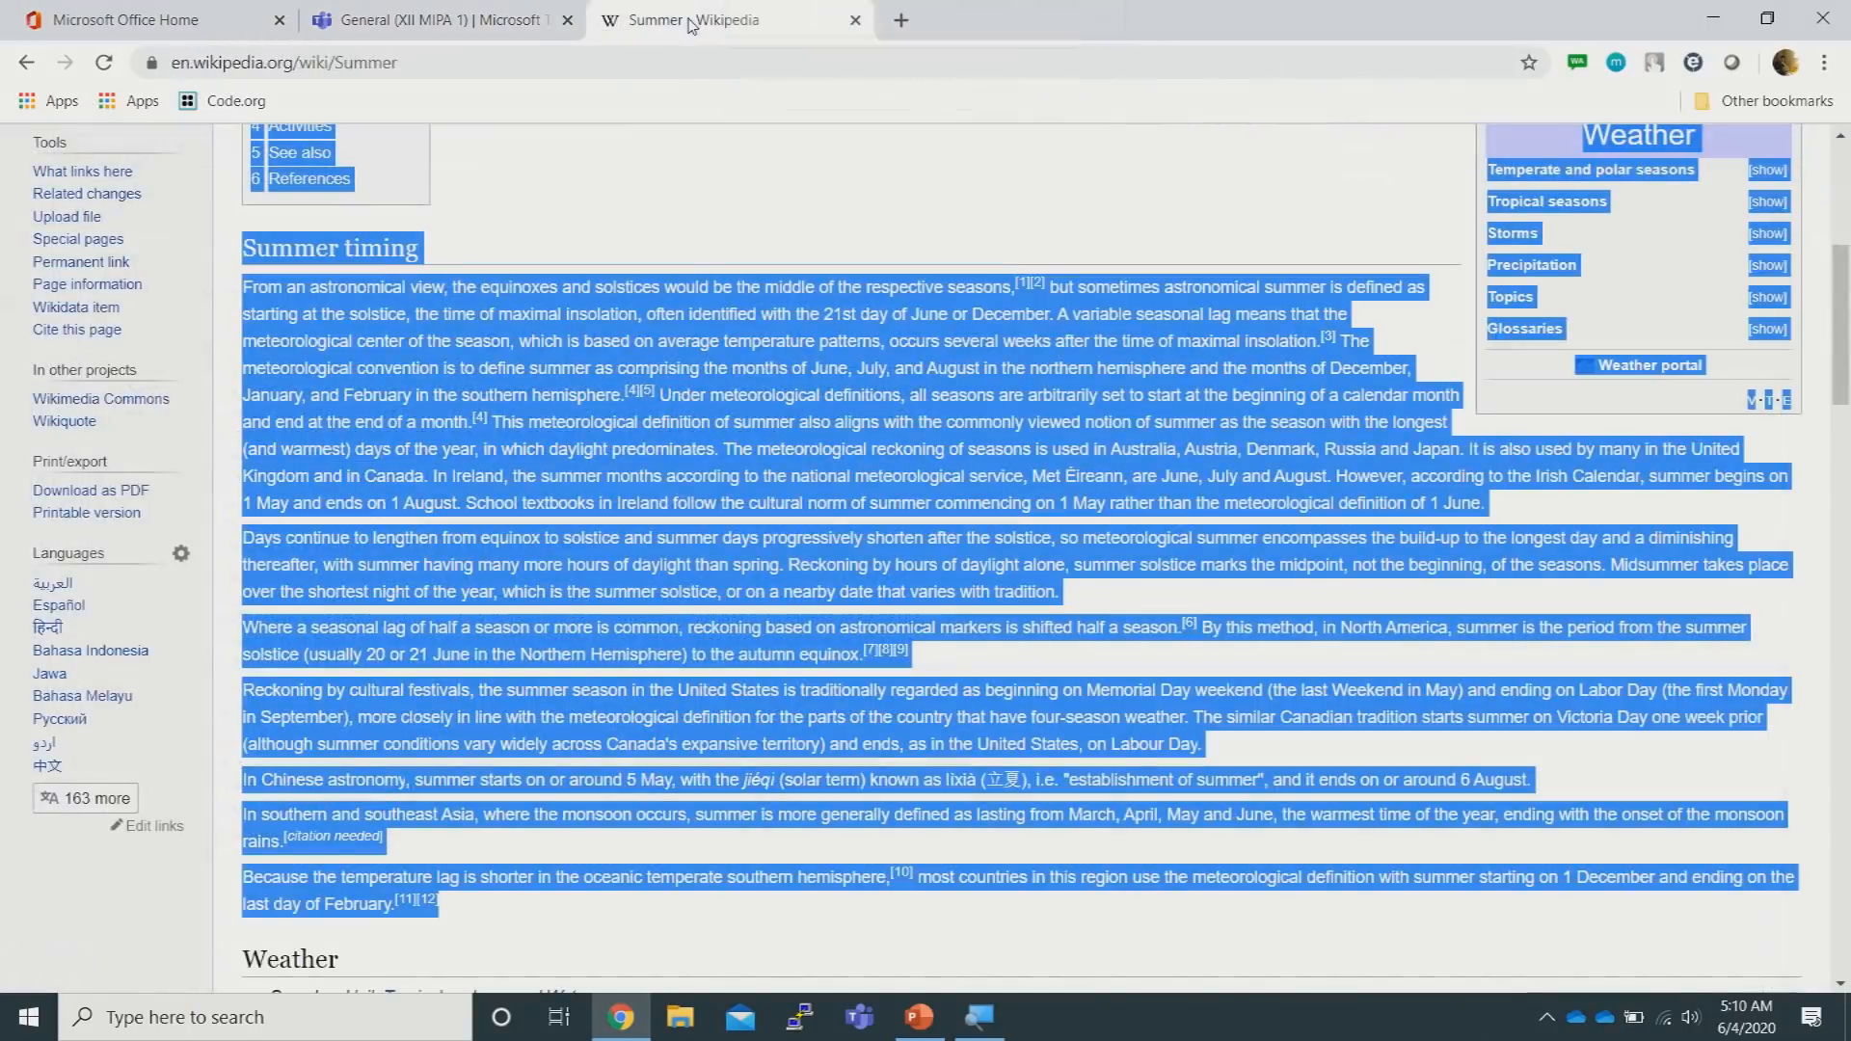
{"action": "left_click", "coordinate": [580, 63]}
{"action": "type", "text": "summer youtube"}
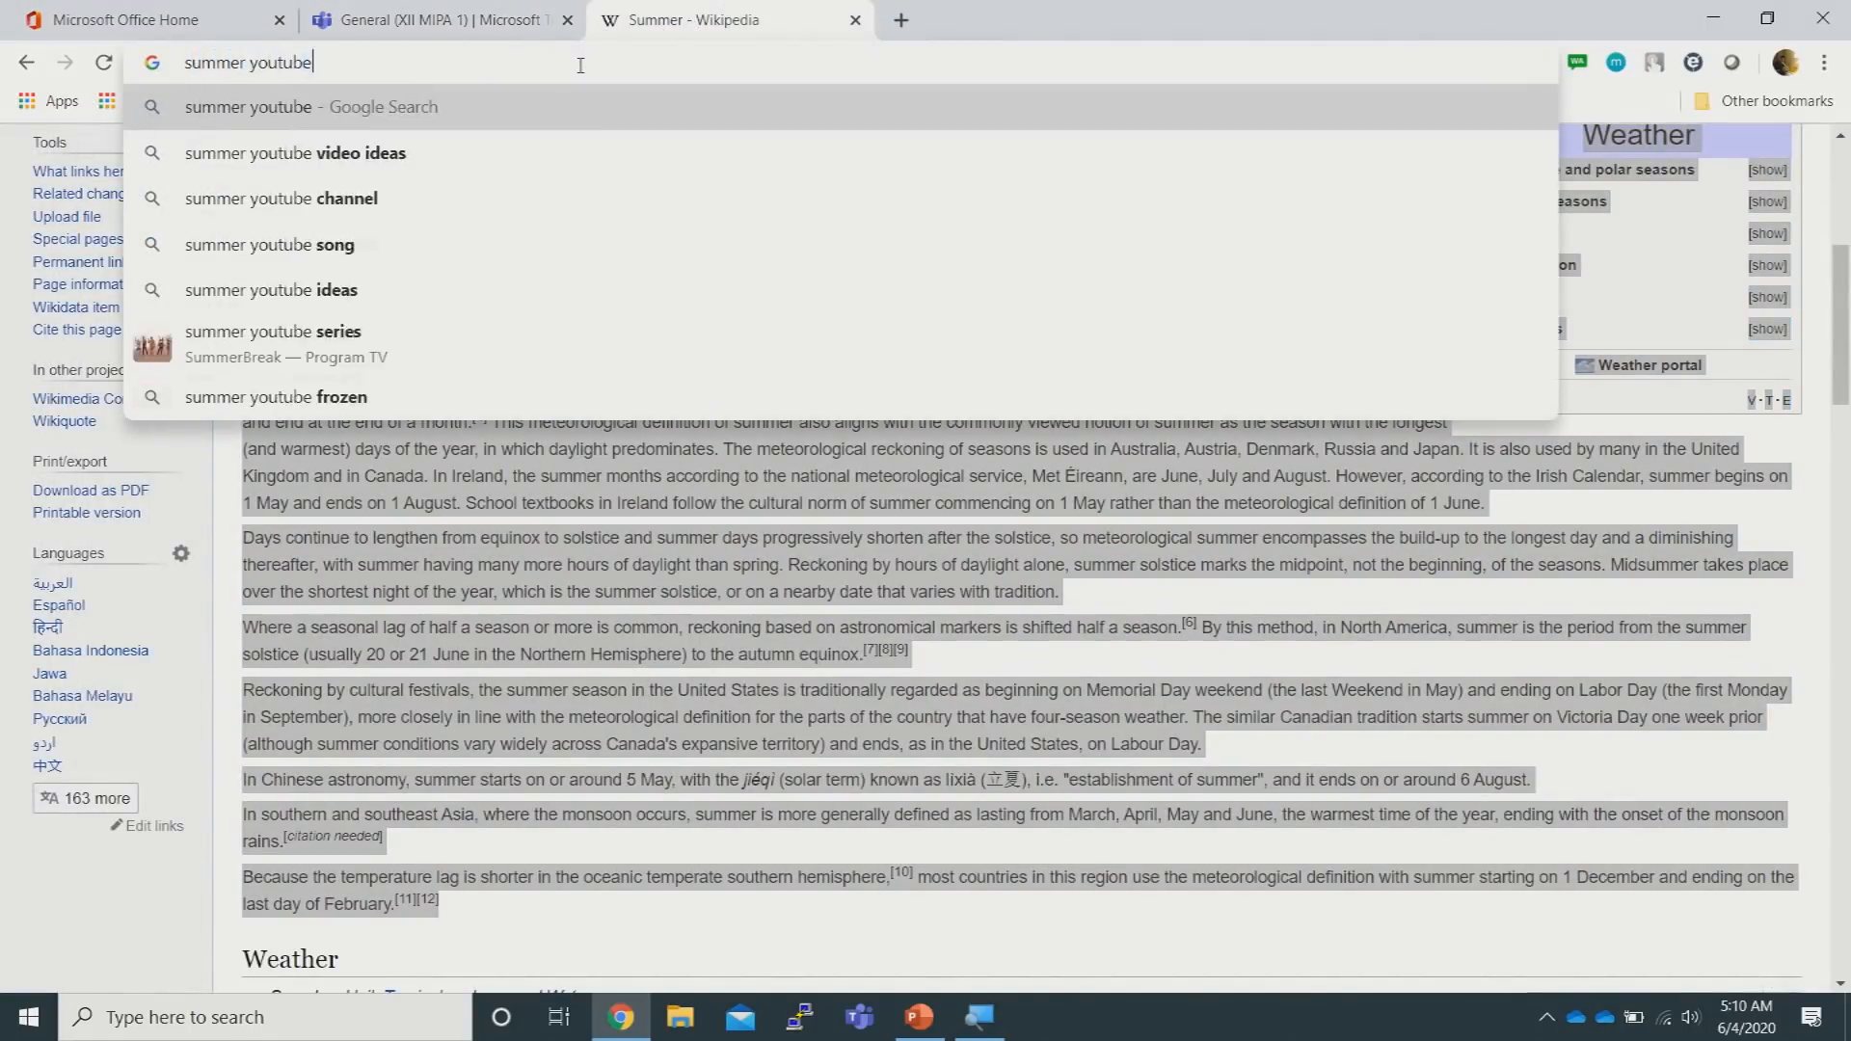
{"action": "key", "text": "Return"}
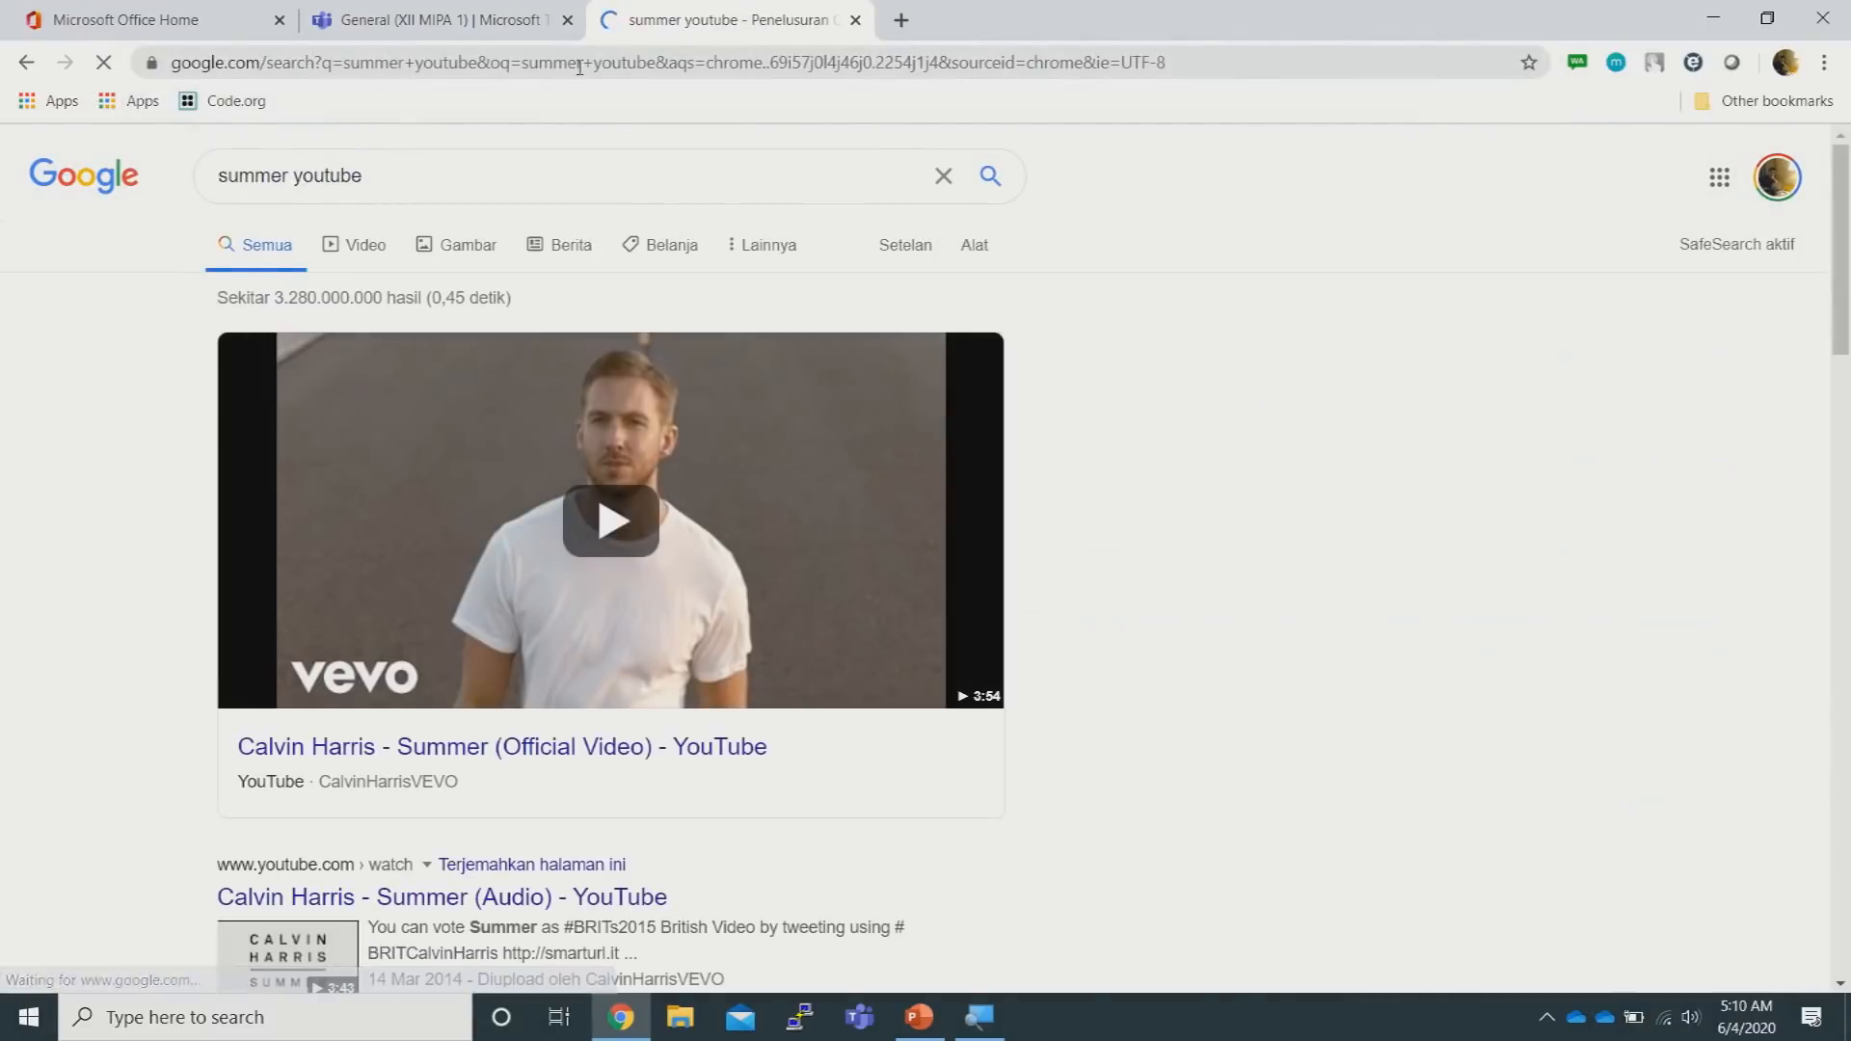
{"action": "left_click", "coordinate": [656, 756]}
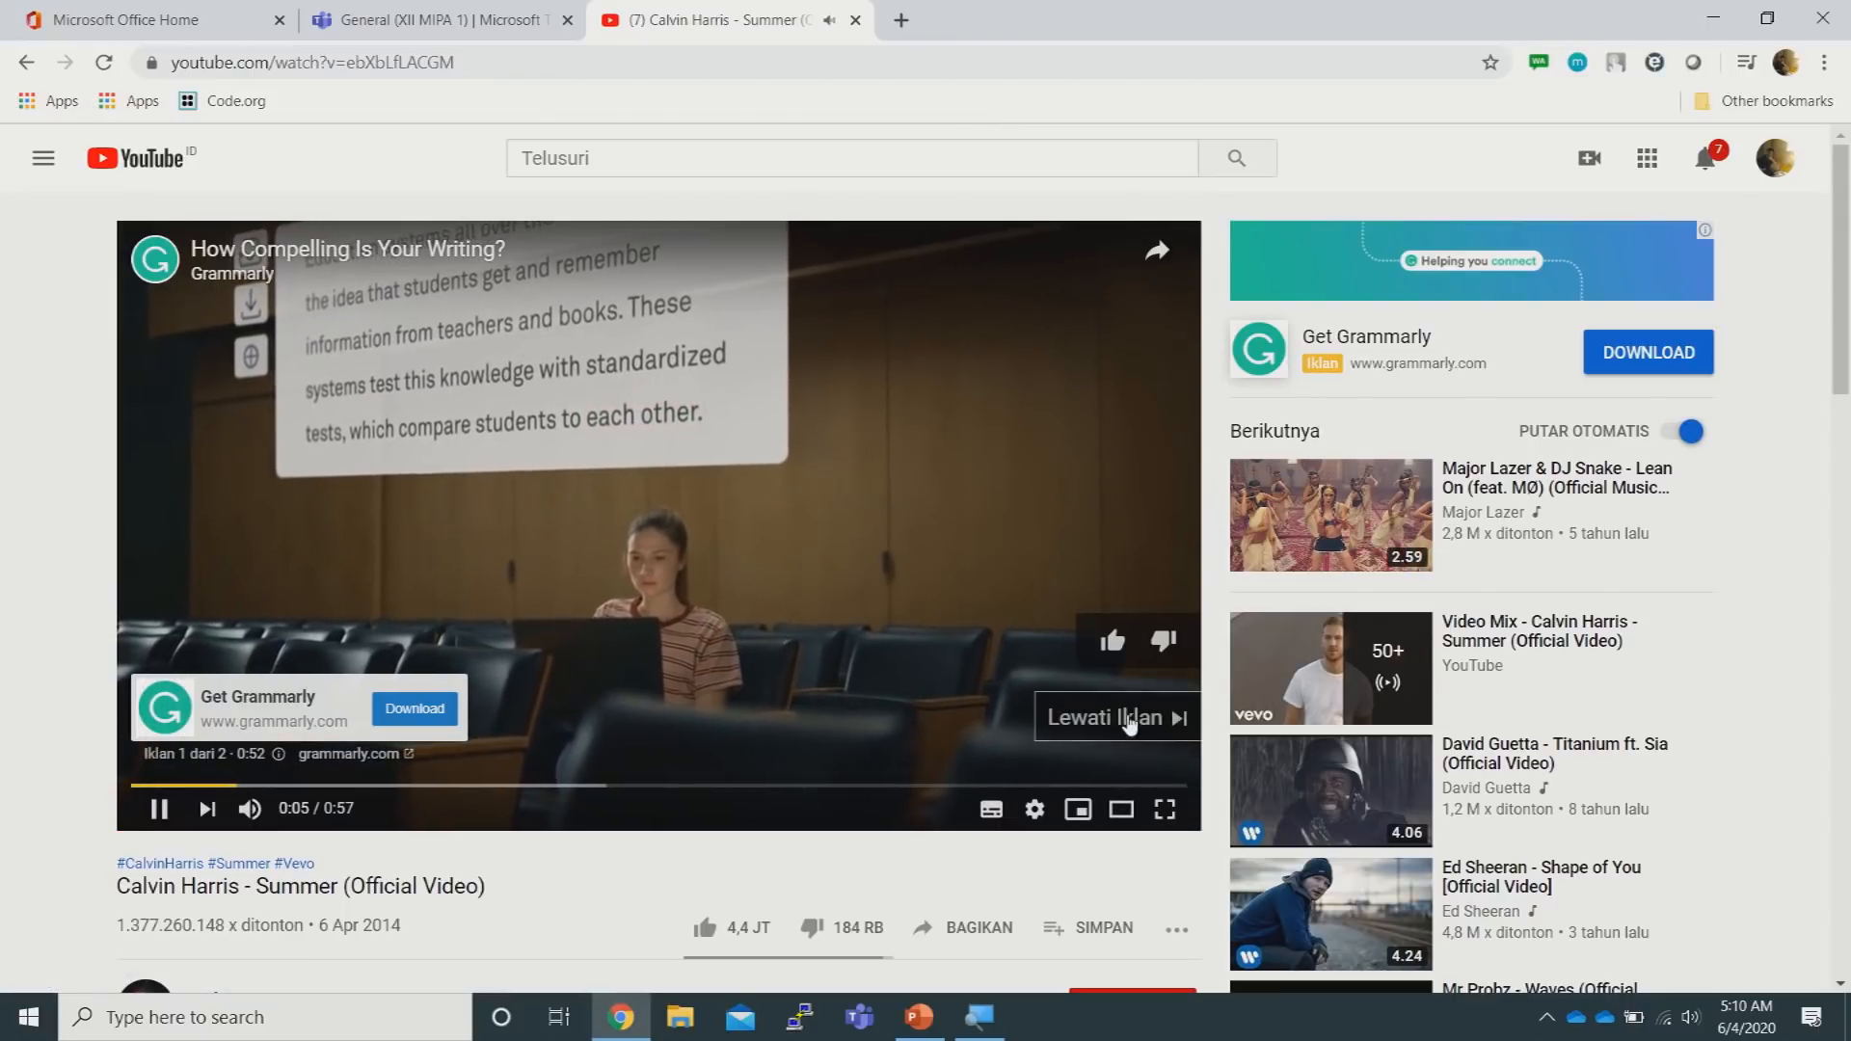
{"action": "left_click", "coordinate": [1126, 721]}
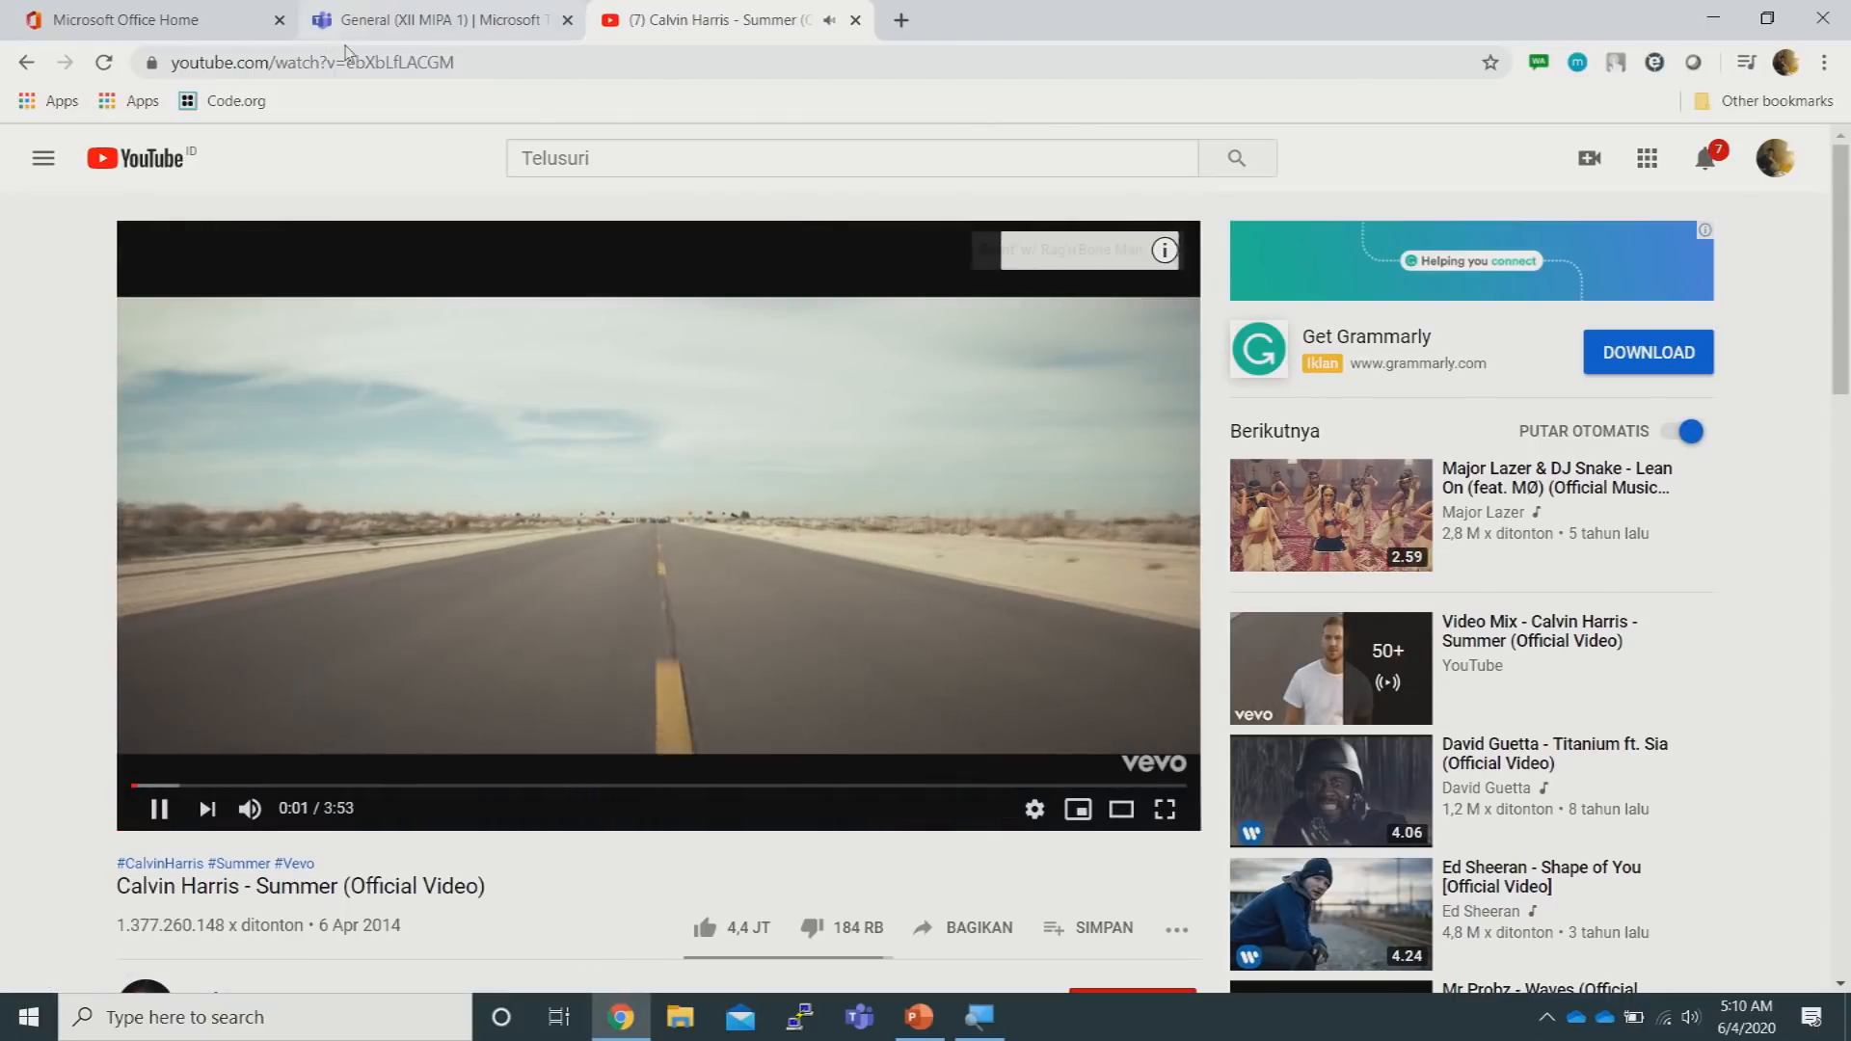
{"action": "left_click", "coordinate": [159, 810]}
Copy the YouTube video's web address and paste it below the last paragraph of the notebook's Summer page to embed the video
{"action": "left_click", "coordinate": [367, 65]}
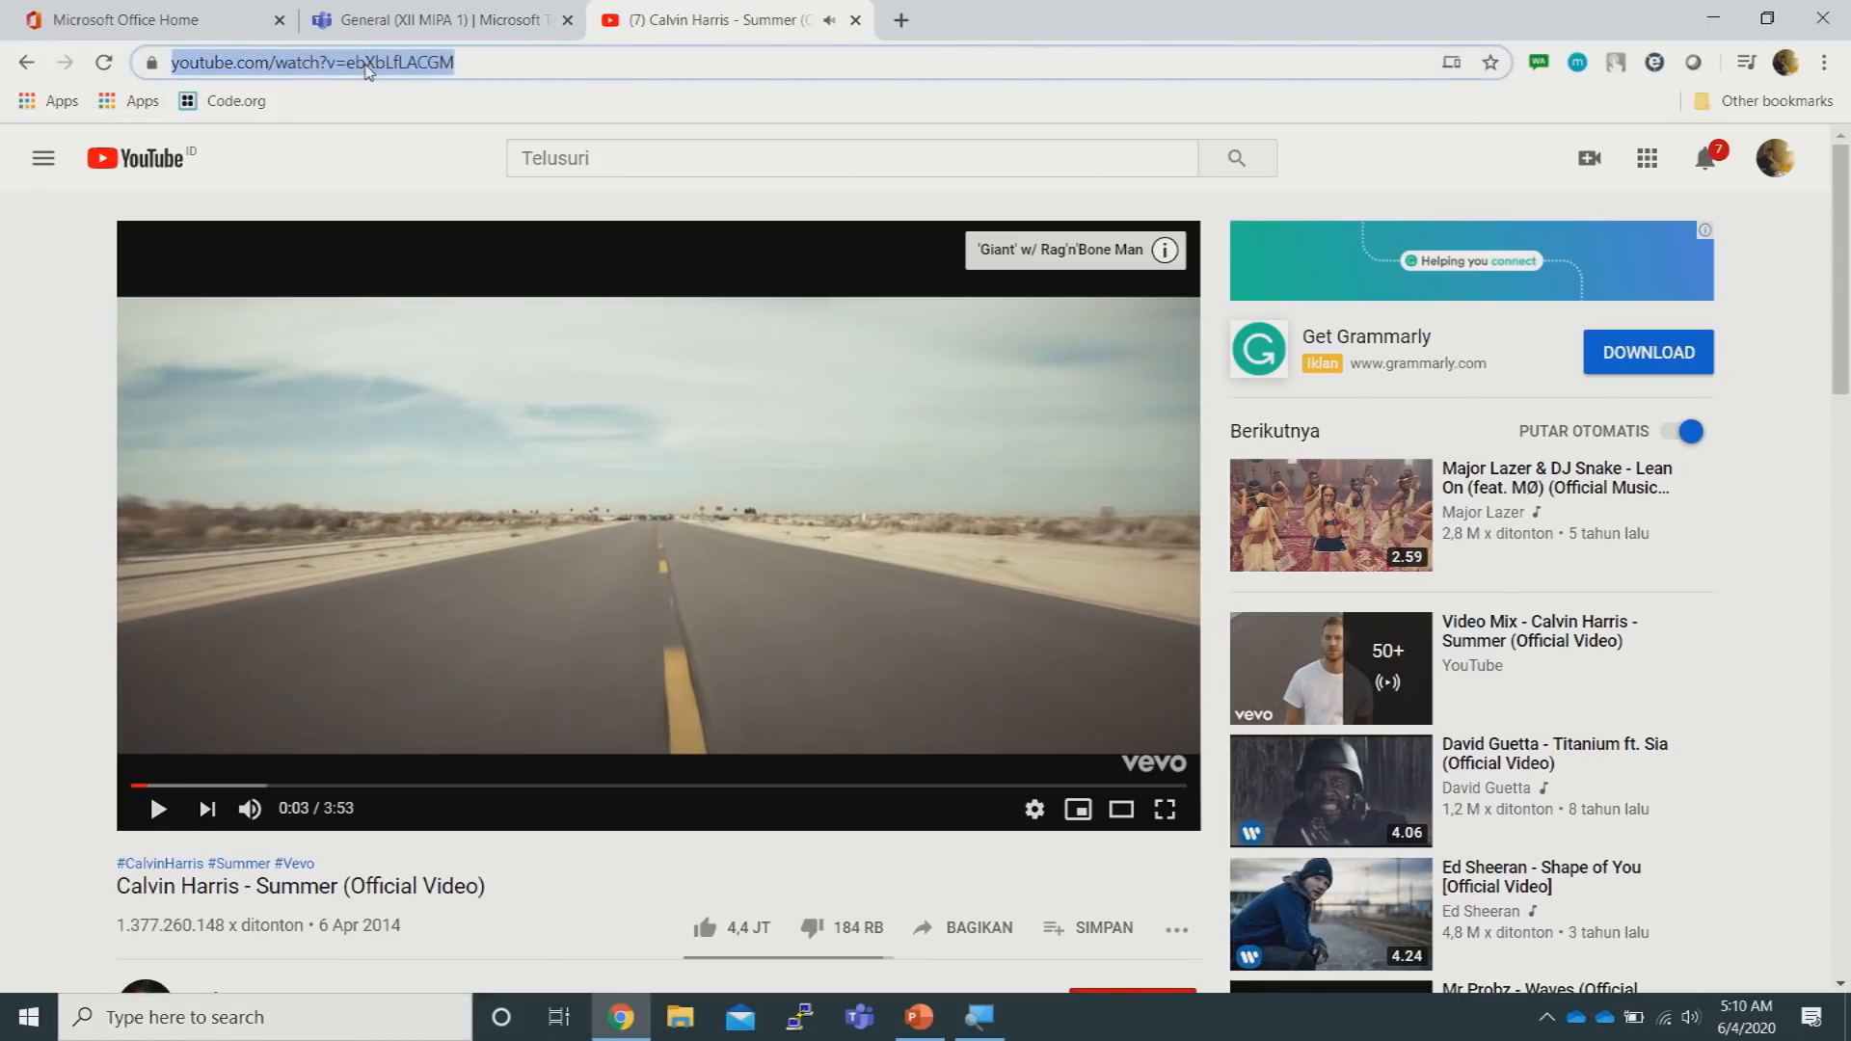
{"action": "right_click", "coordinate": [367, 65]}
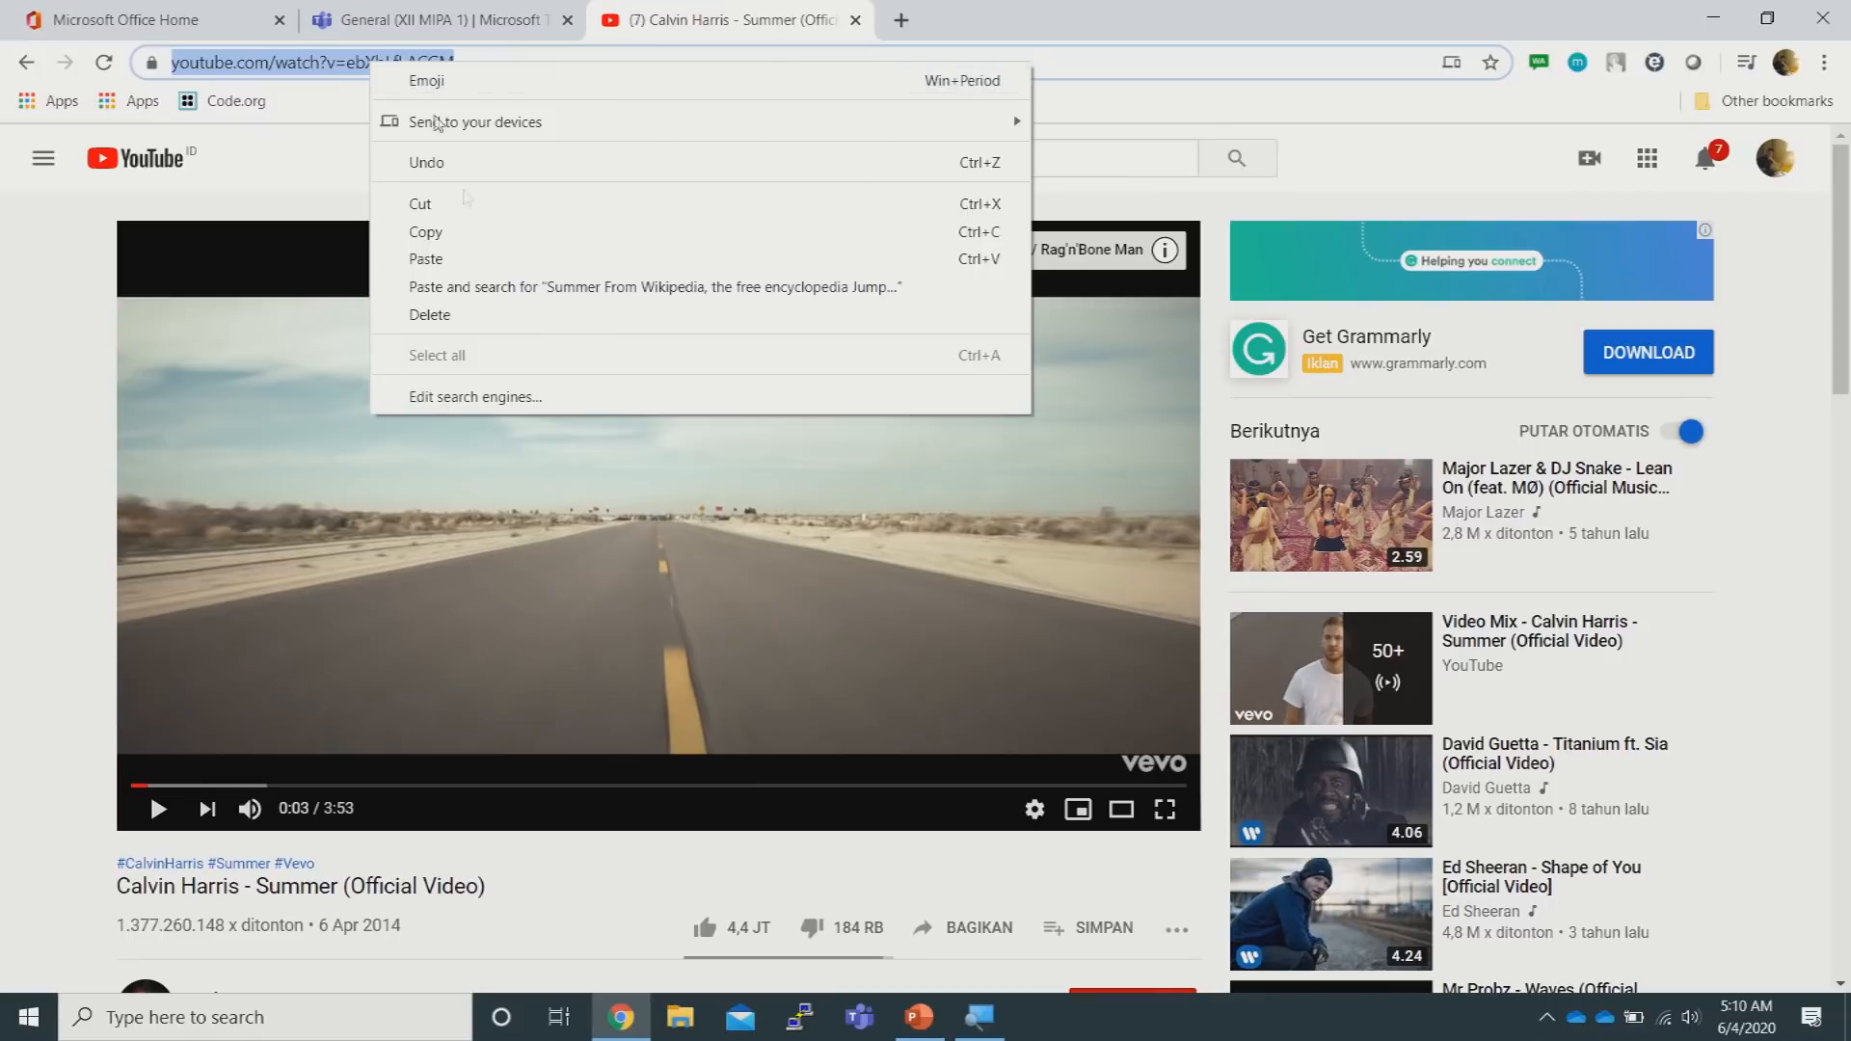
{"action": "left_click", "coordinate": [448, 234]}
{"action": "left_click", "coordinate": [426, 27]}
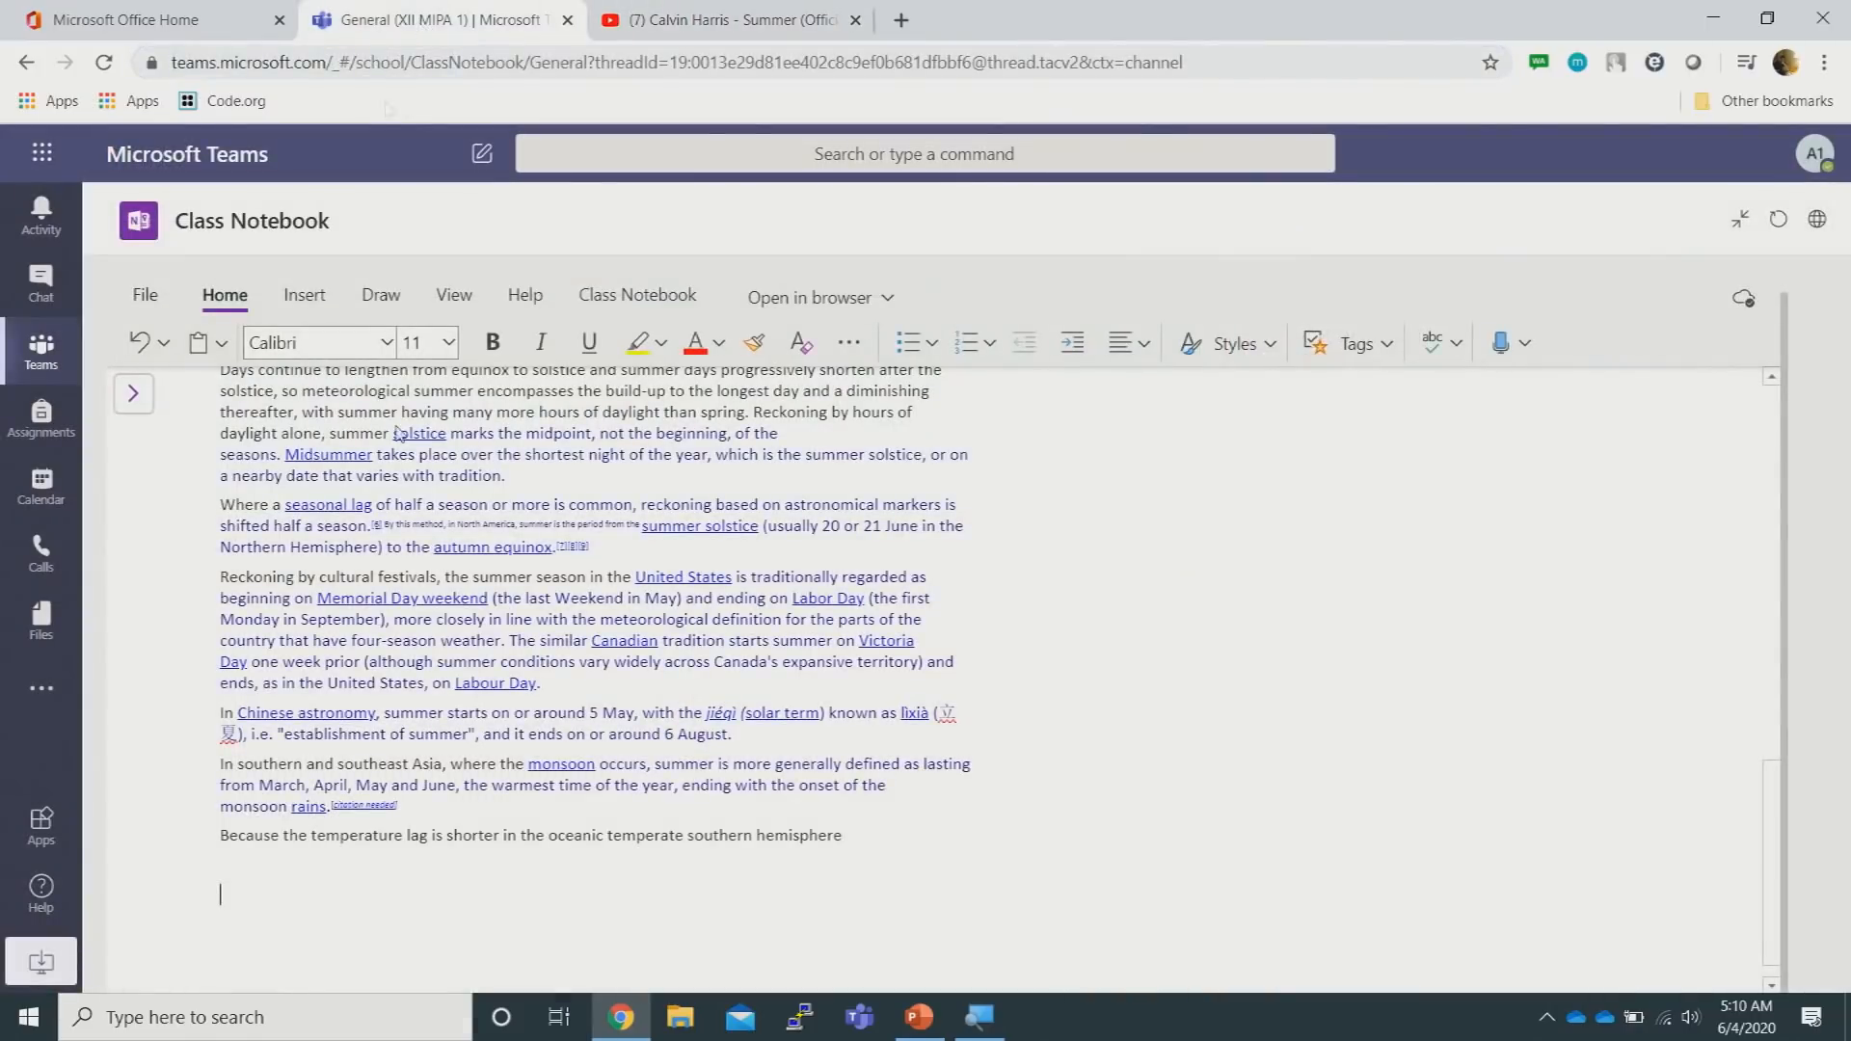
{"action": "right_click", "coordinate": [227, 901]}
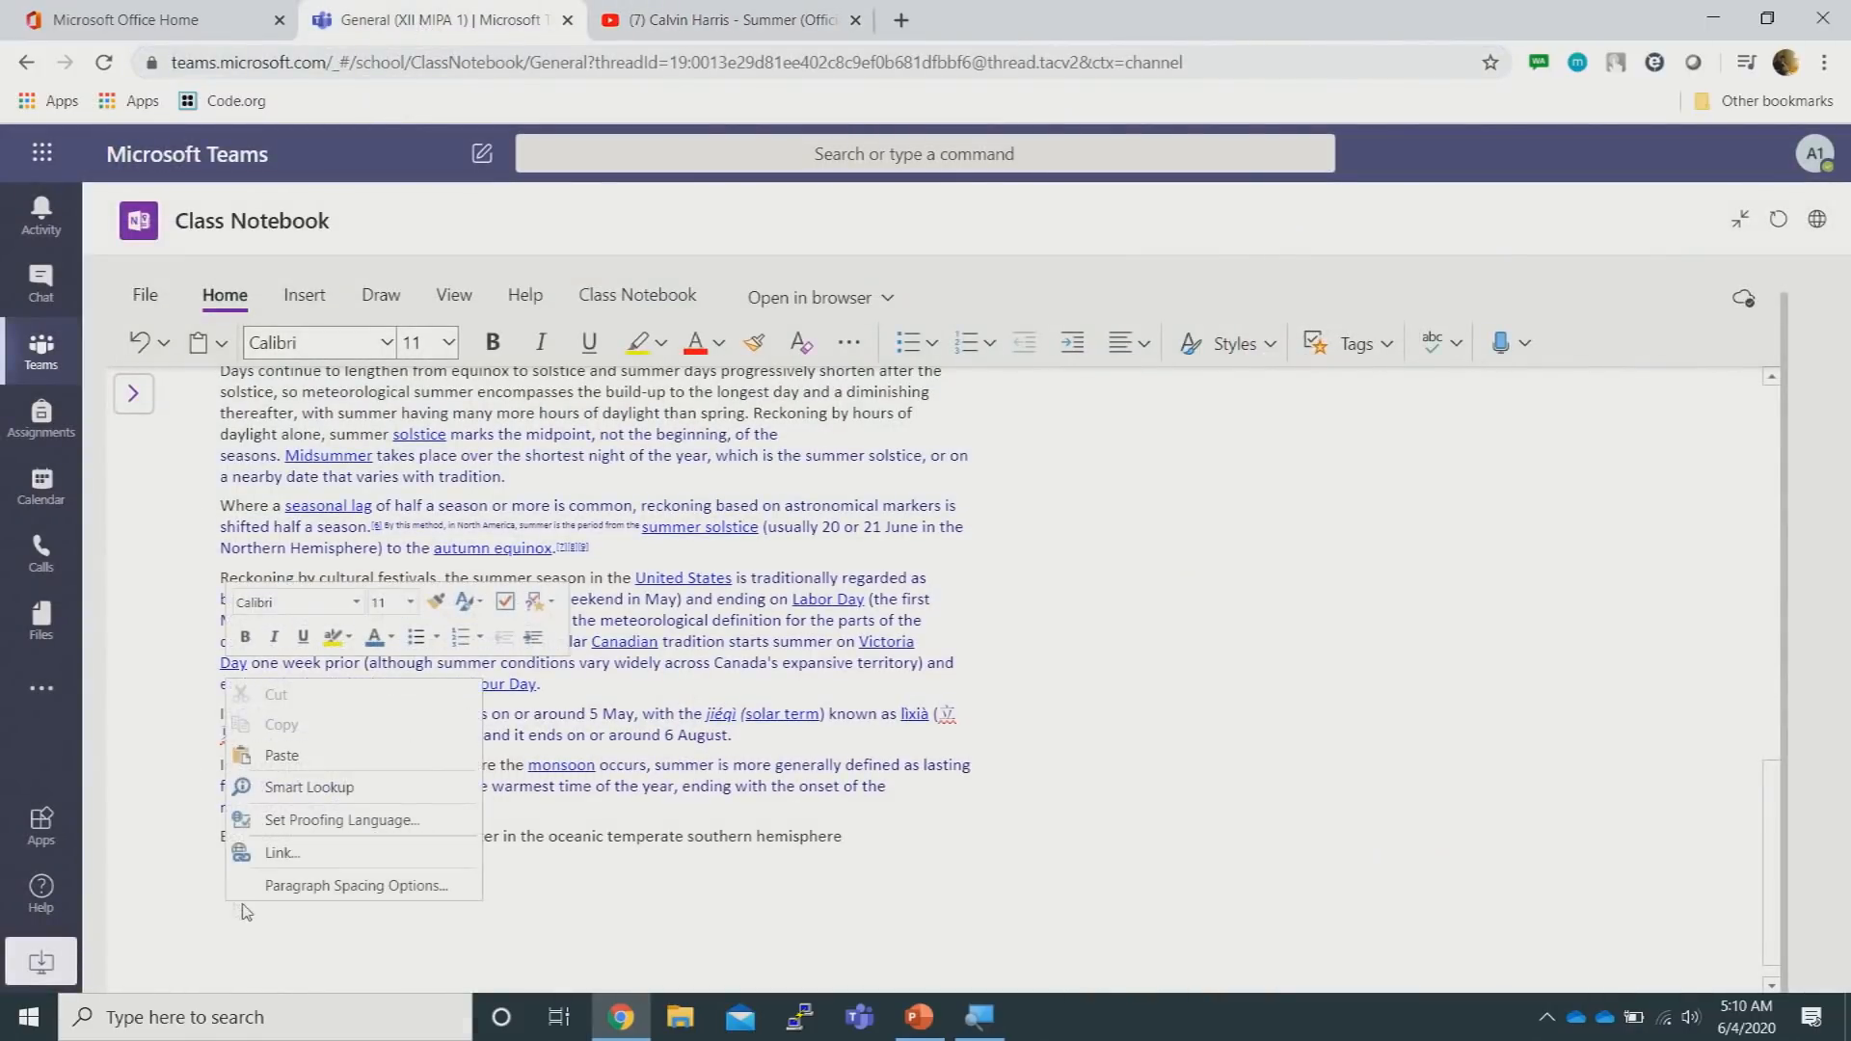
{"action": "left_click", "coordinate": [308, 761]}
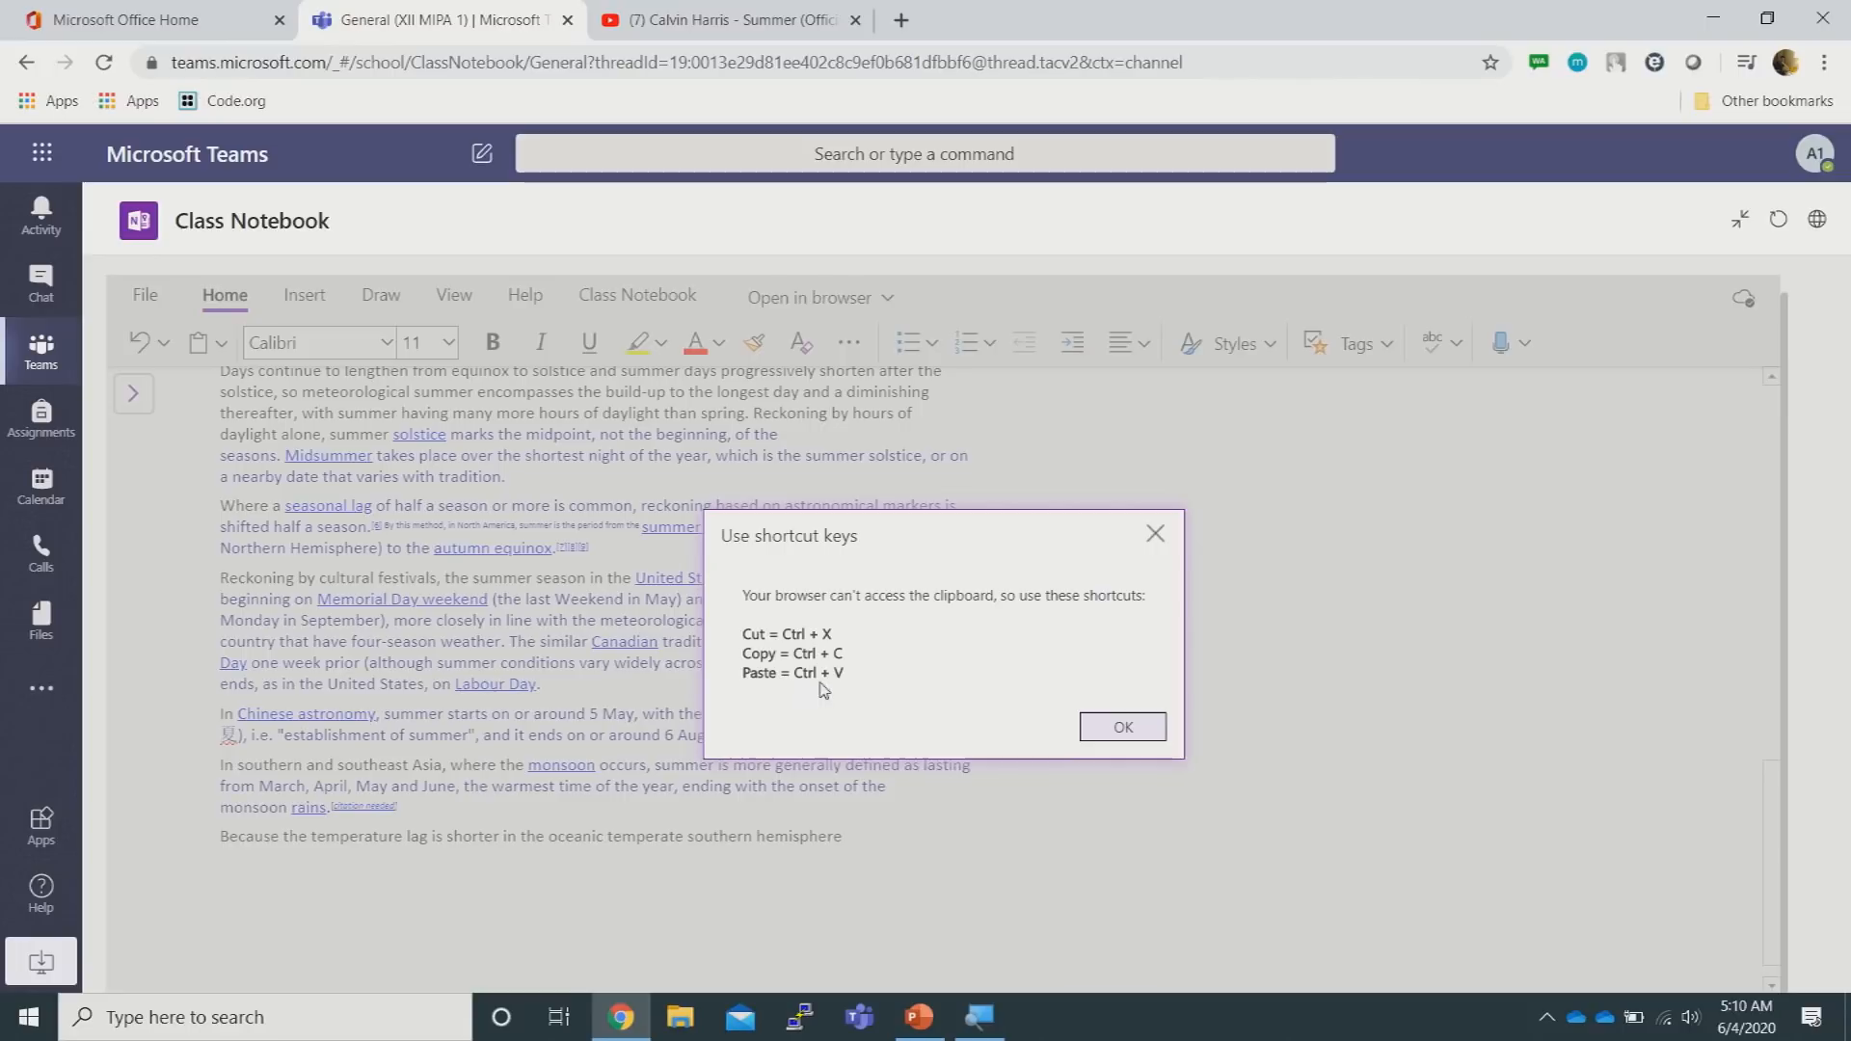
{"action": "left_click", "coordinate": [1123, 728]}
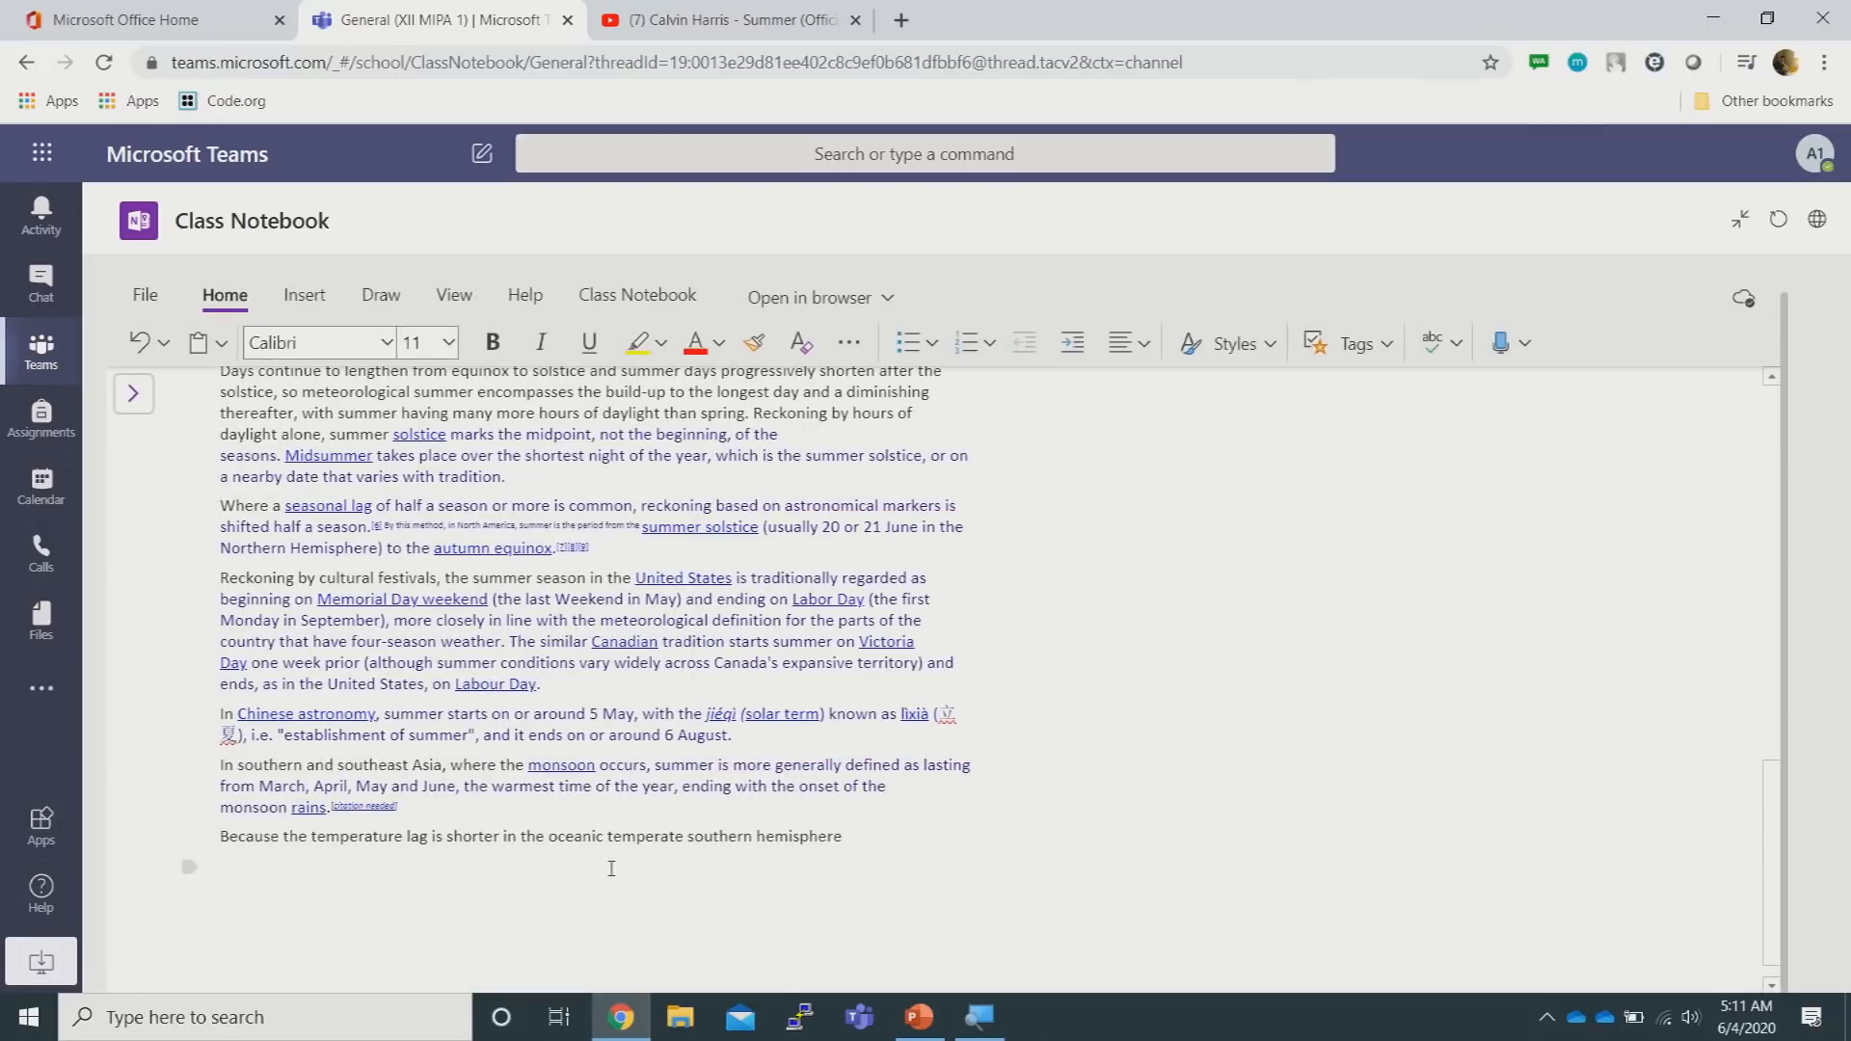
{"action": "key", "text": "ctrl+v"}
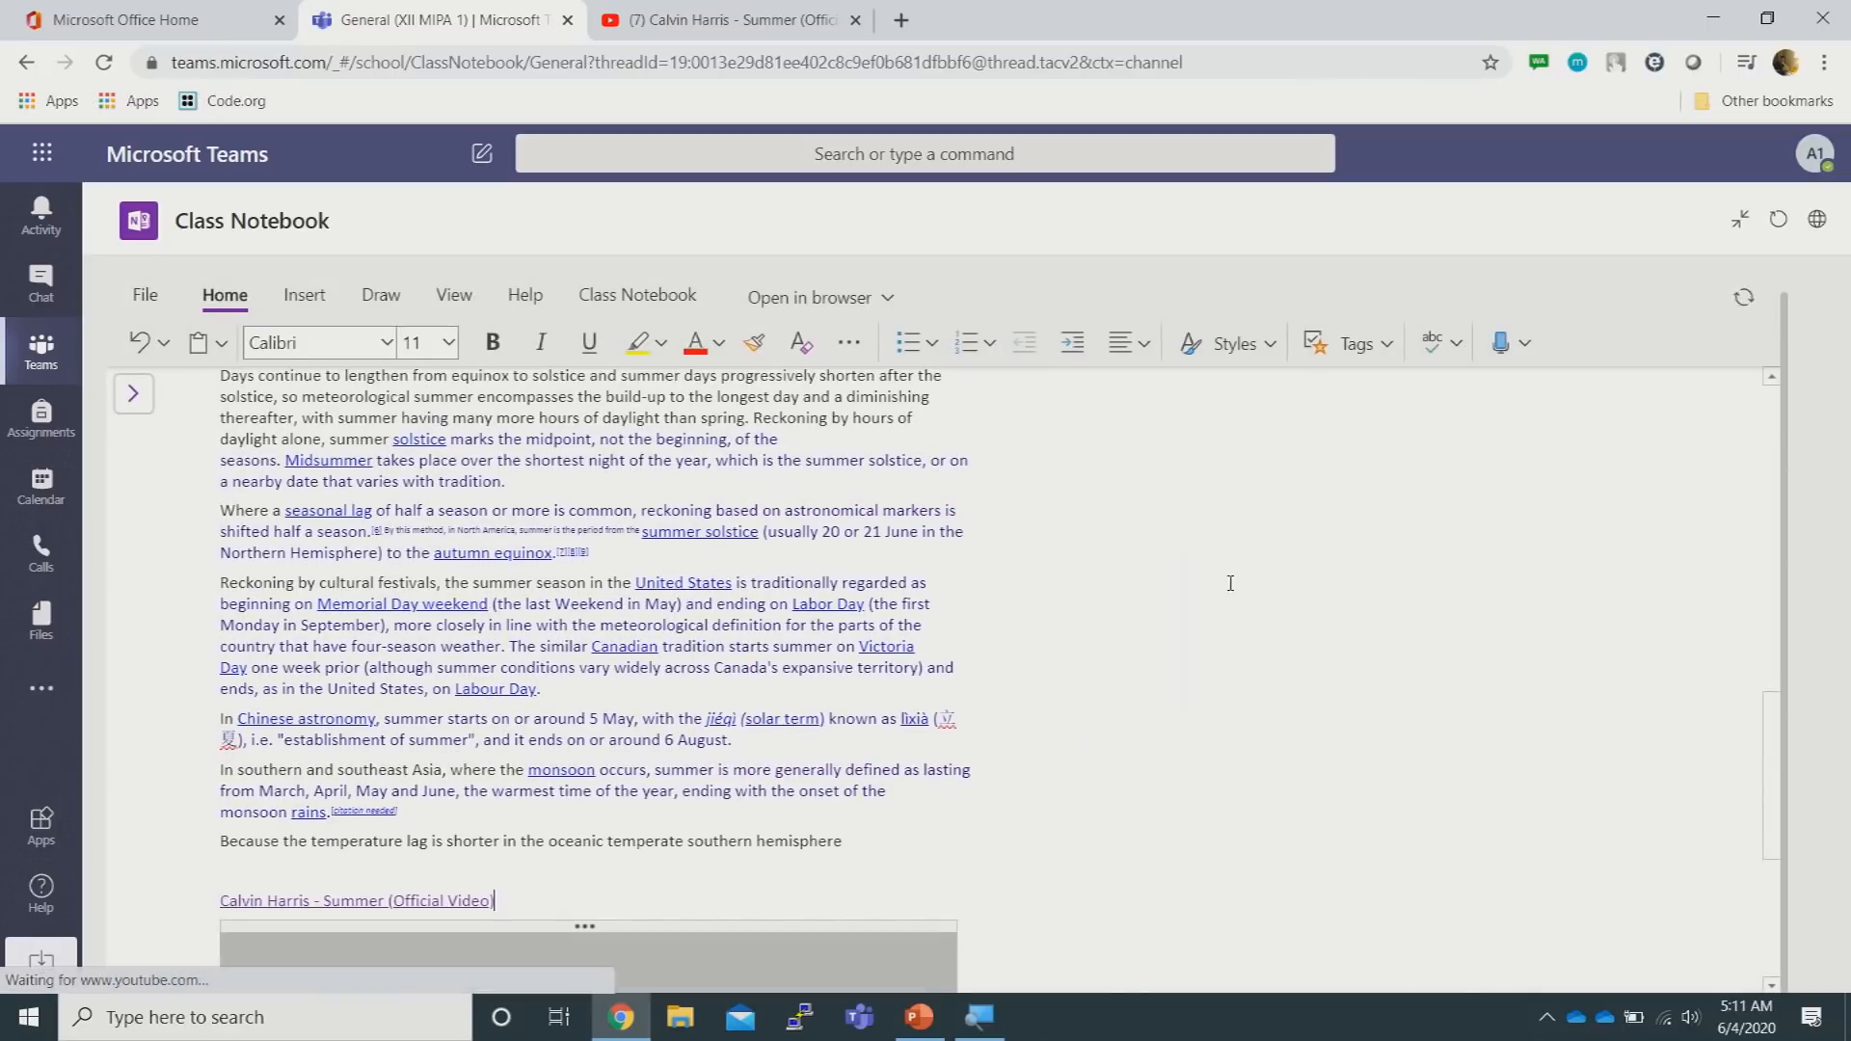
{"action": "scroll", "coordinate": [1222, 584], "scroll_direction": "down", "scroll_amount": 5}
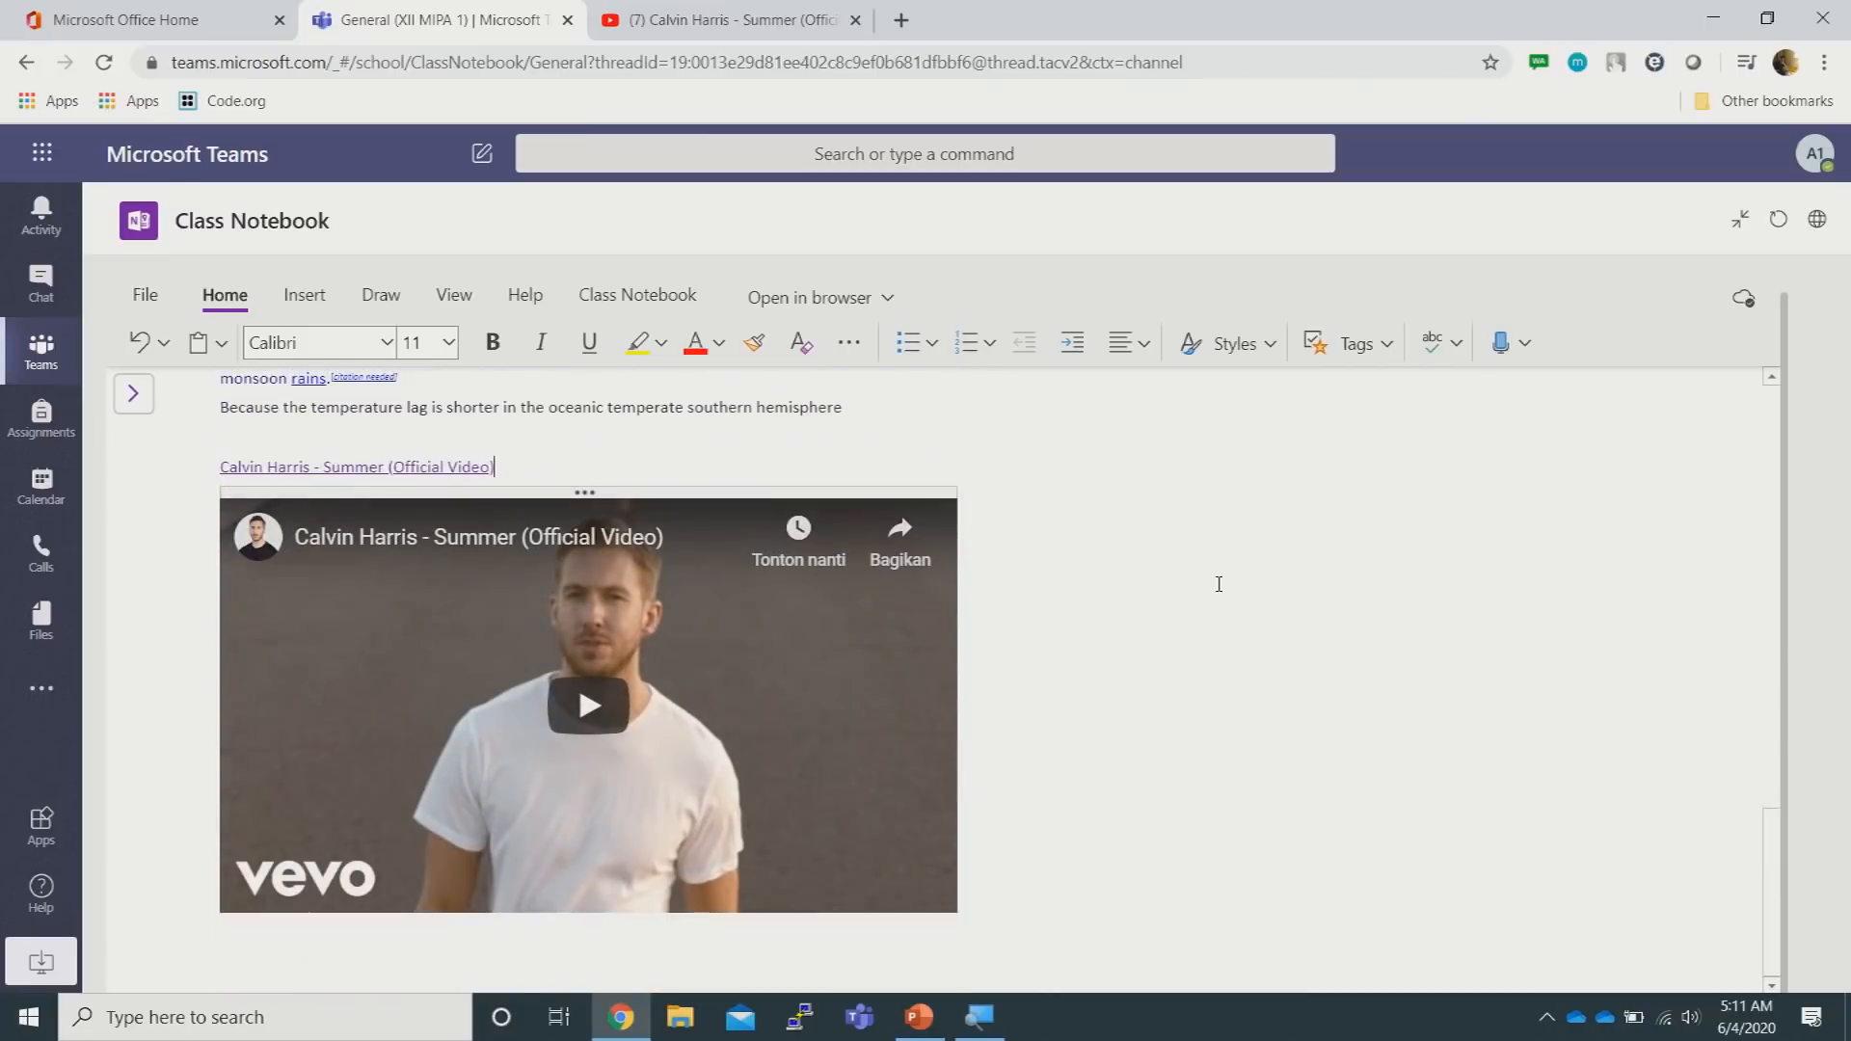
{"action": "scroll", "coordinate": [1219, 583], "scroll_direction": "up", "scroll_amount": 3}
{"action": "scroll", "coordinate": [1218, 583], "scroll_direction": "down", "scroll_amount": 3}
Open the Winter page in the Bab 1 Weather section and view the additional font formatting options
{"action": "left_click", "coordinate": [133, 394]}
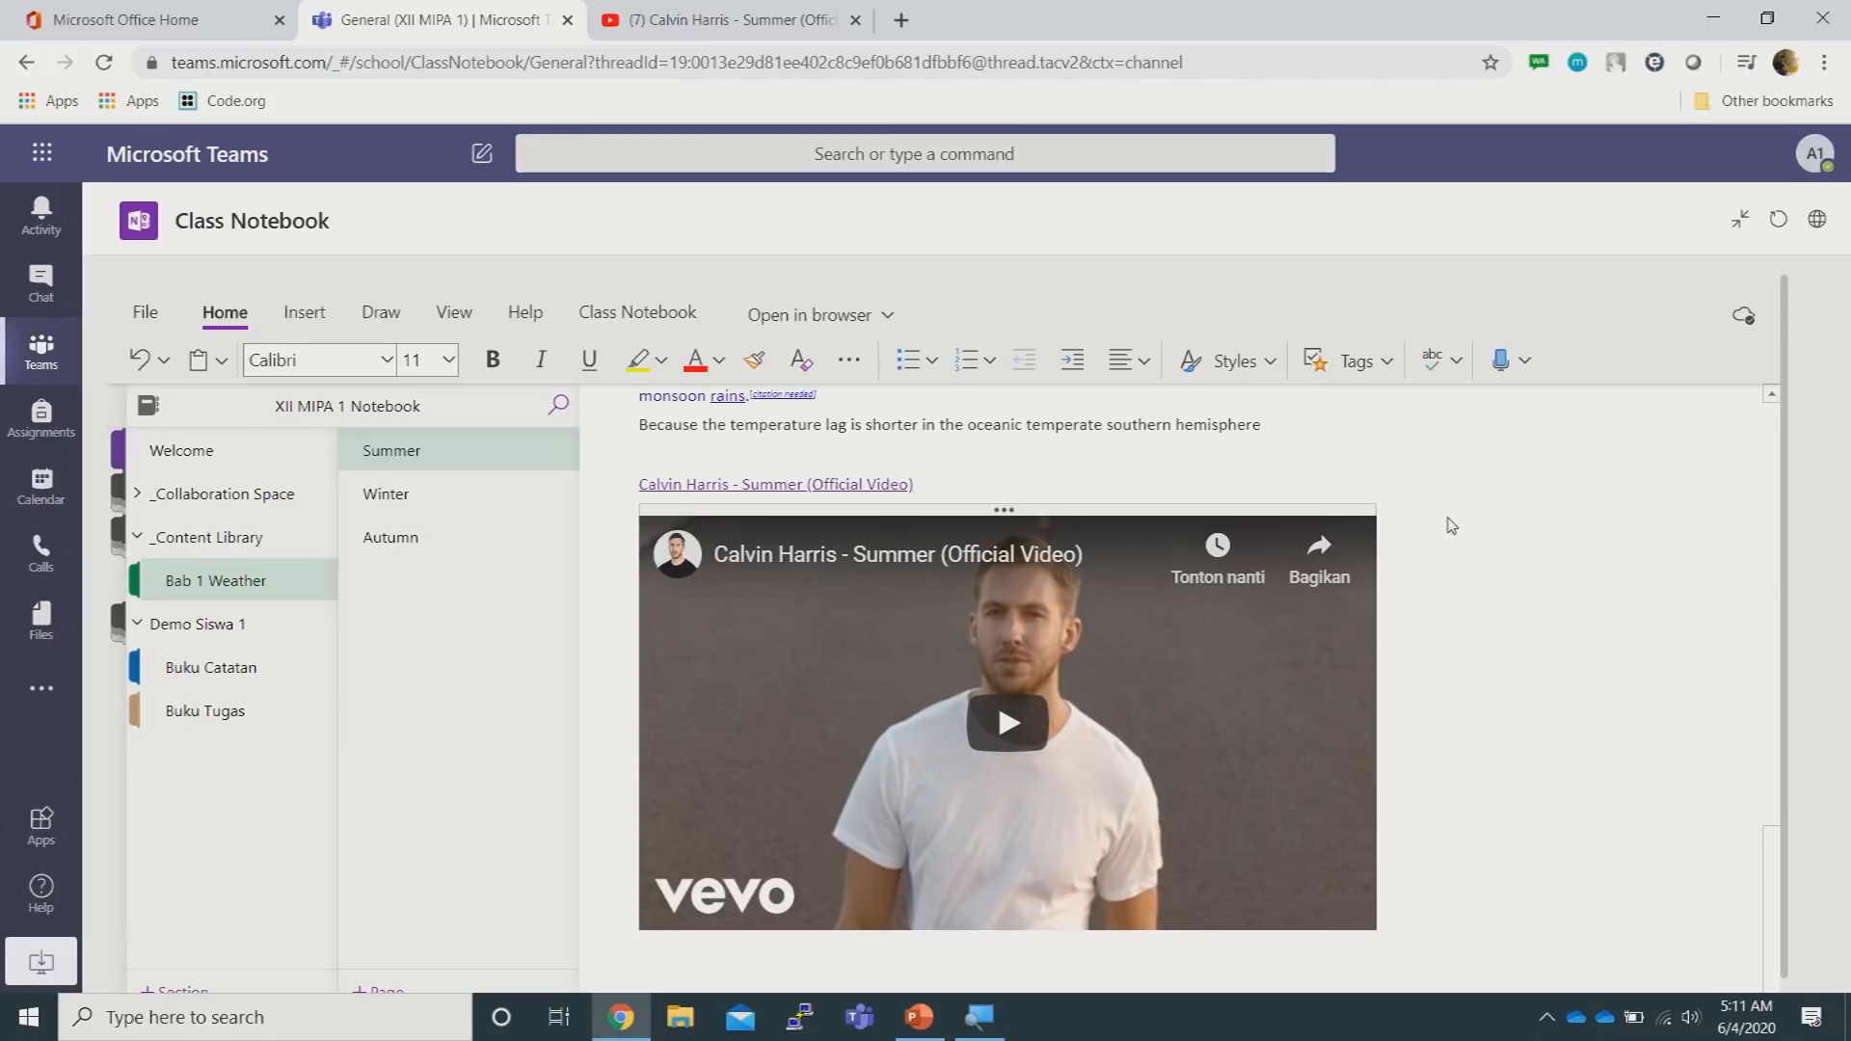
{"action": "left_click", "coordinate": [445, 509]}
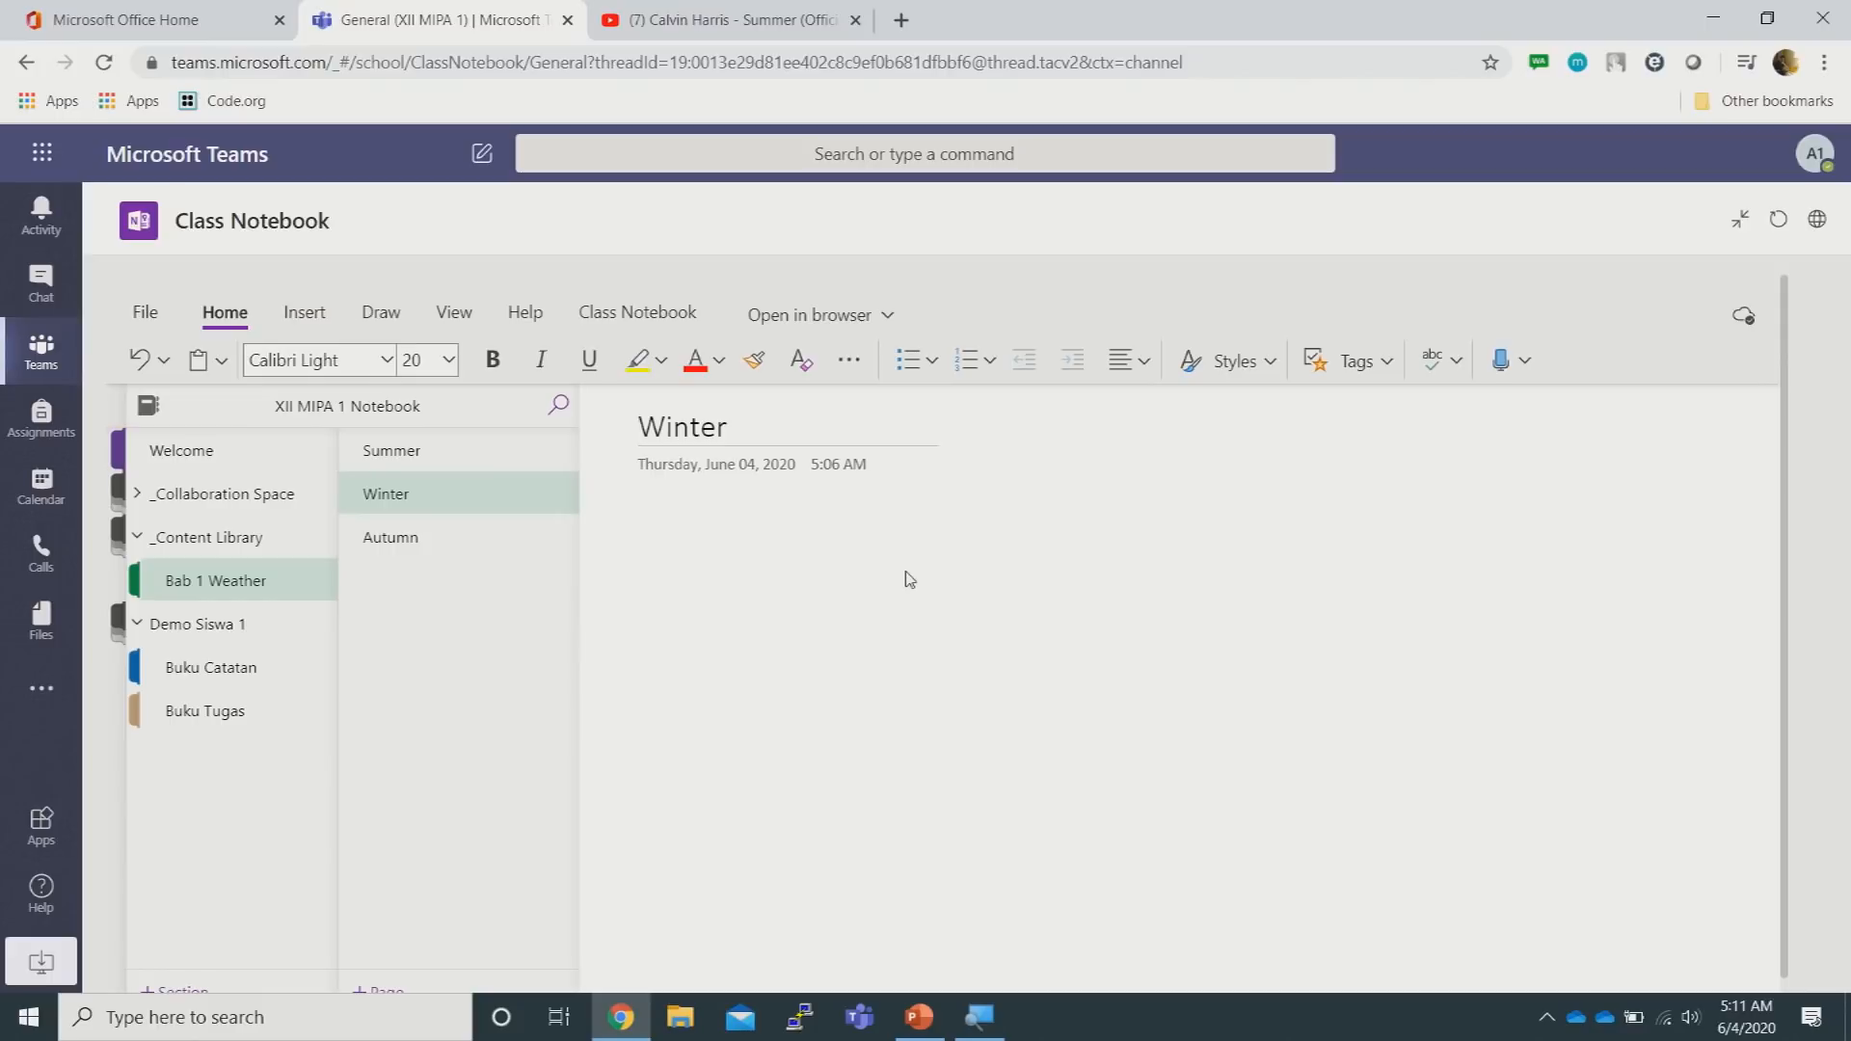
{"action": "left_click", "coordinate": [852, 363]}
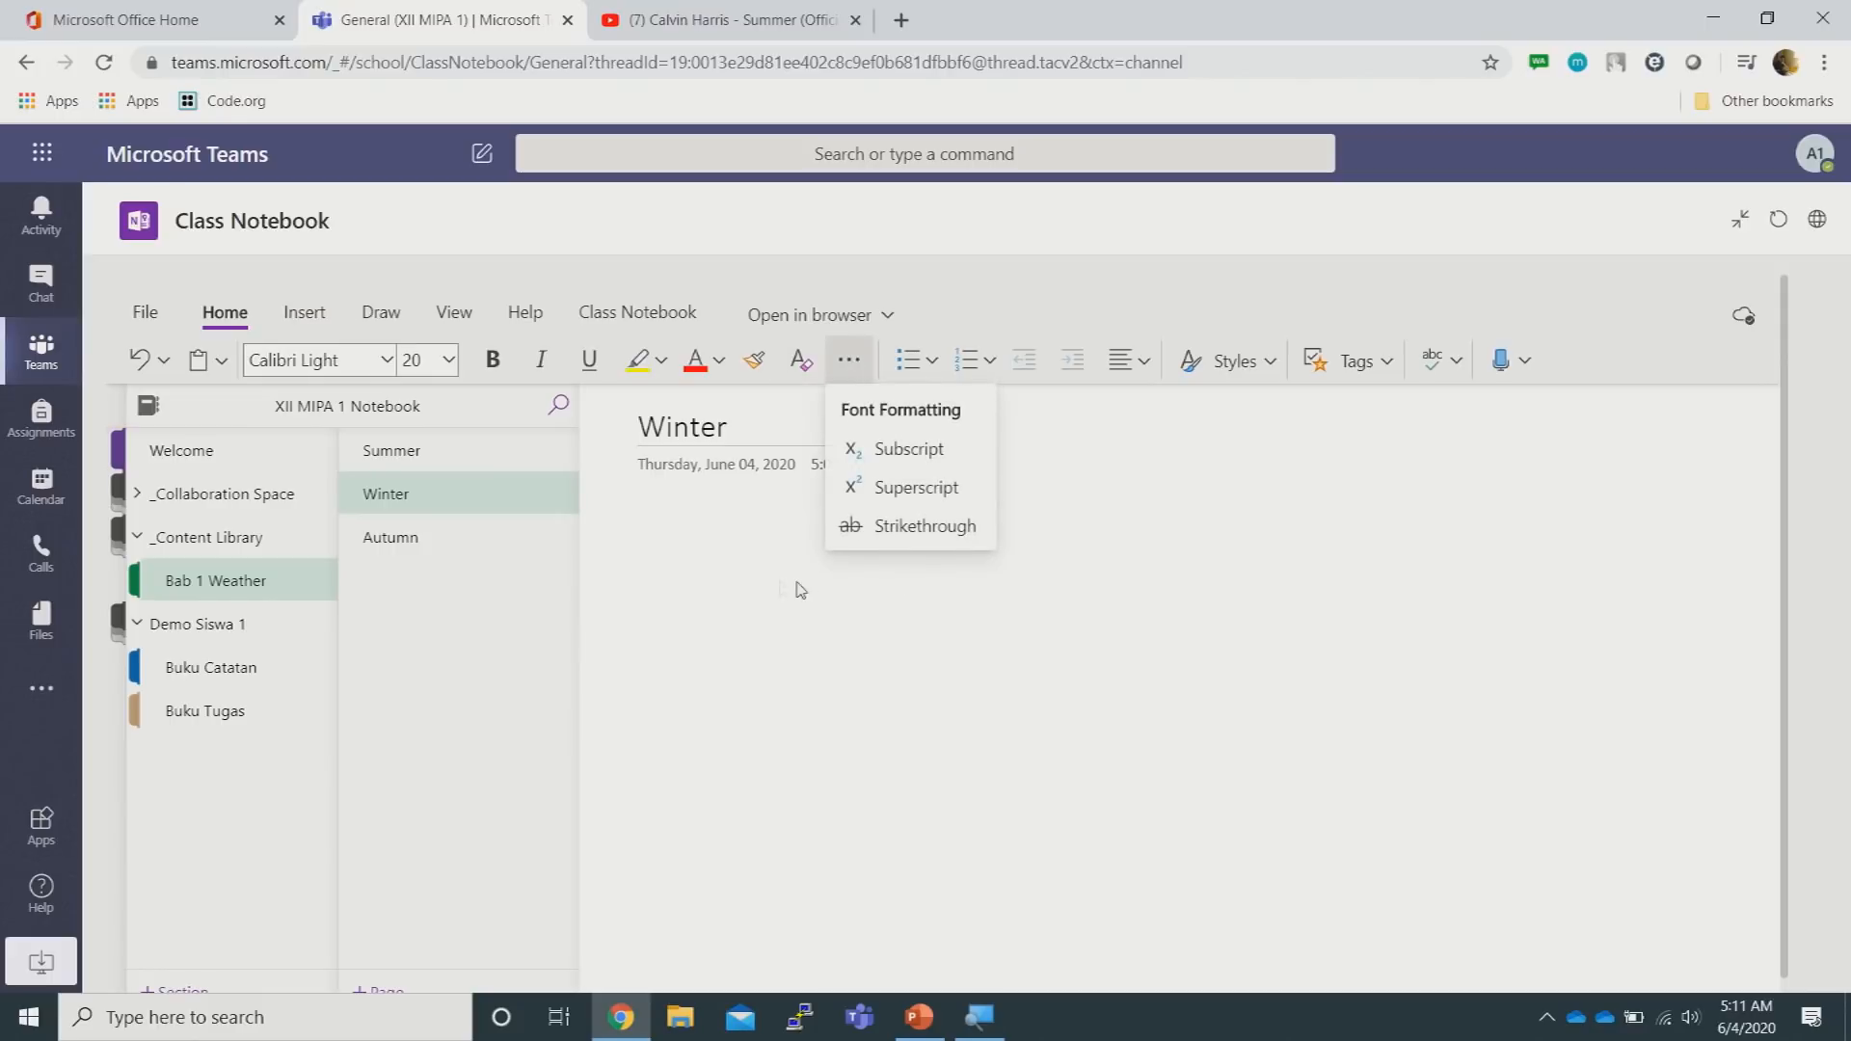
{"action": "left_click", "coordinate": [730, 586]}
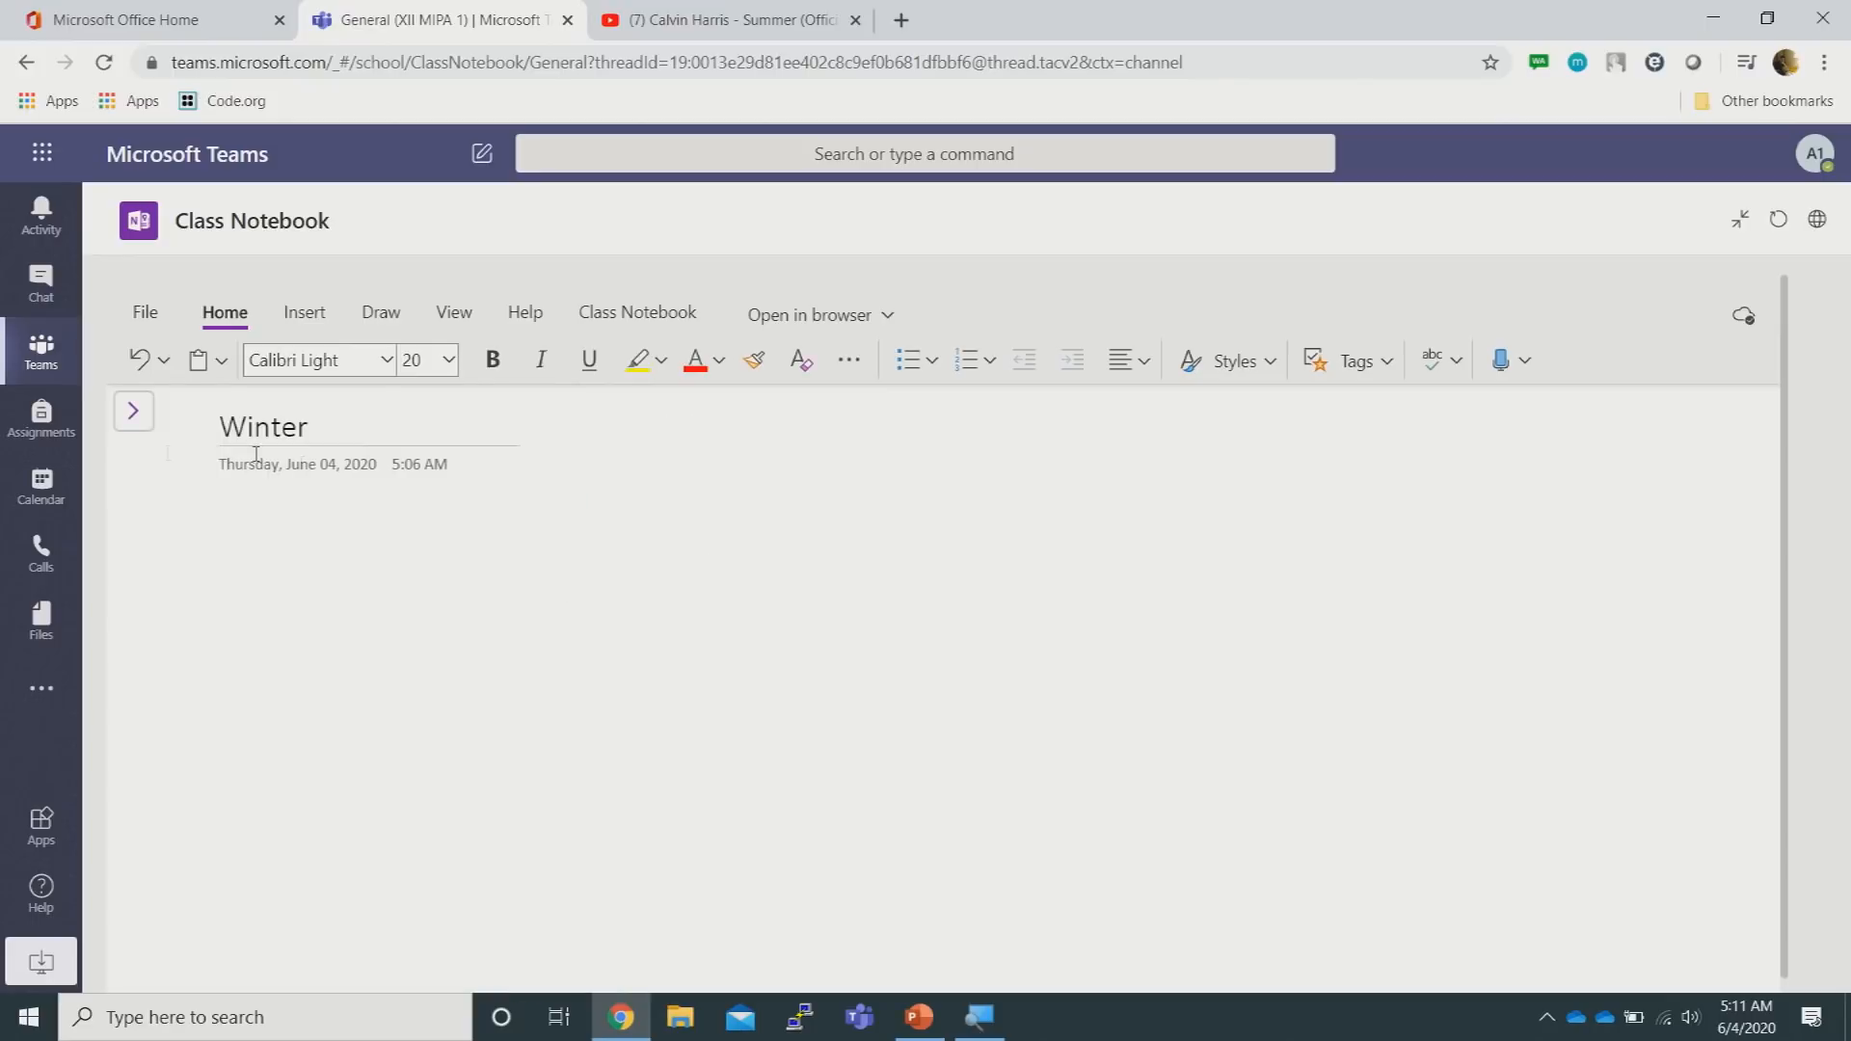
{"action": "left_click", "coordinate": [134, 410]}
Open the Math assistant on the Winter page, examine its instructions and quick start examples, and close it
{"action": "left_click", "coordinate": [302, 315]}
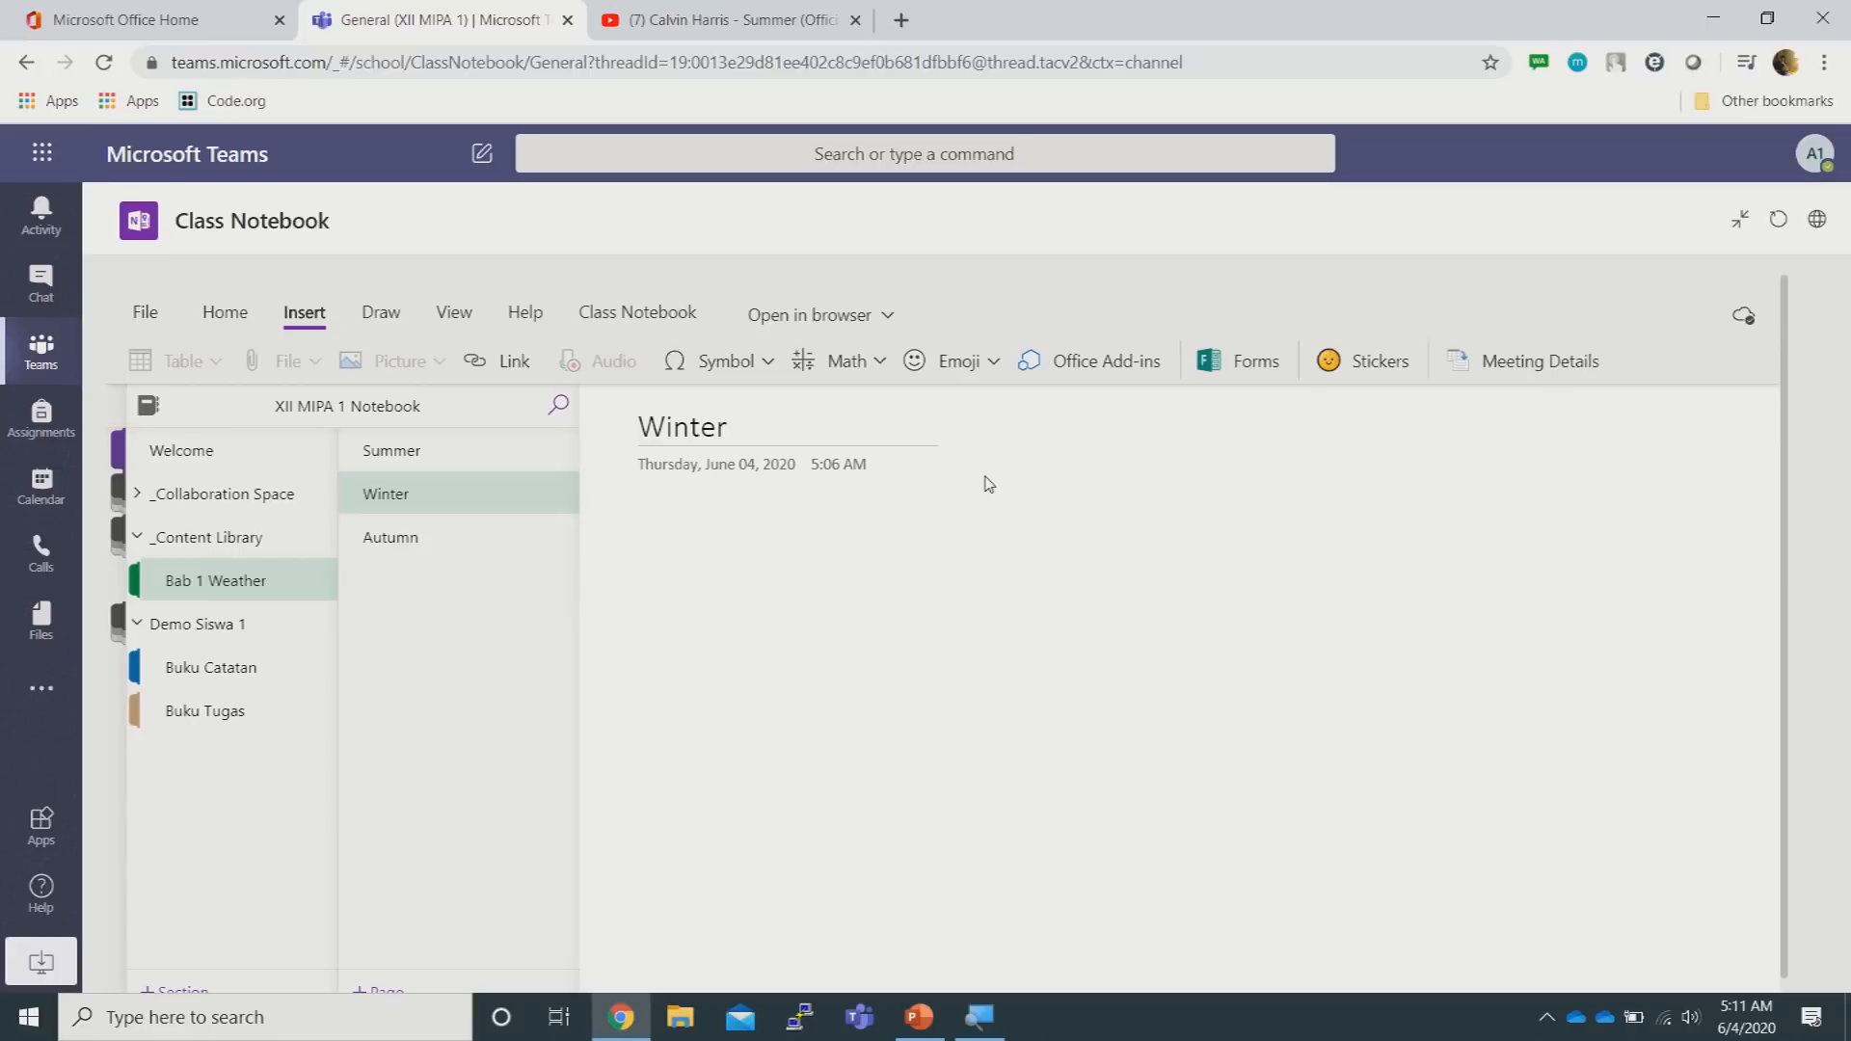
{"action": "left_click", "coordinate": [822, 365]}
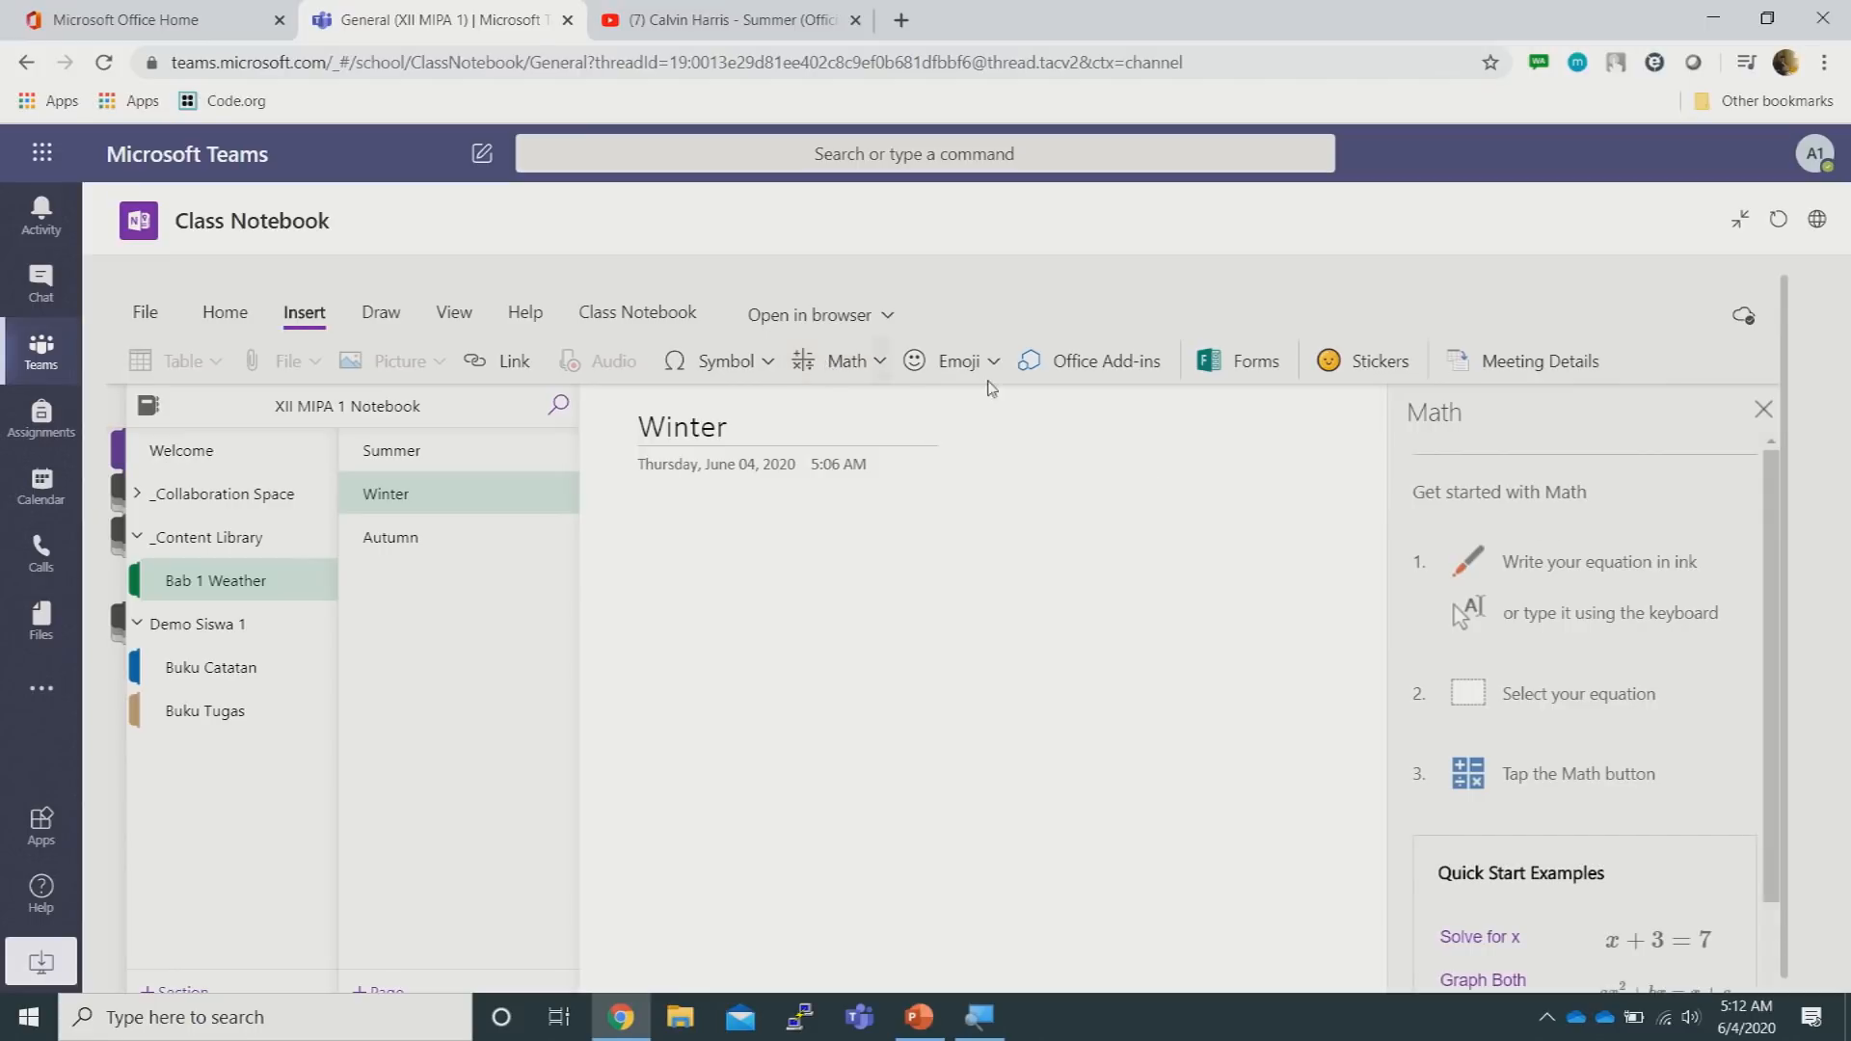
{"action": "scroll", "coordinate": [1707, 624], "scroll_direction": "down", "scroll_amount": 1}
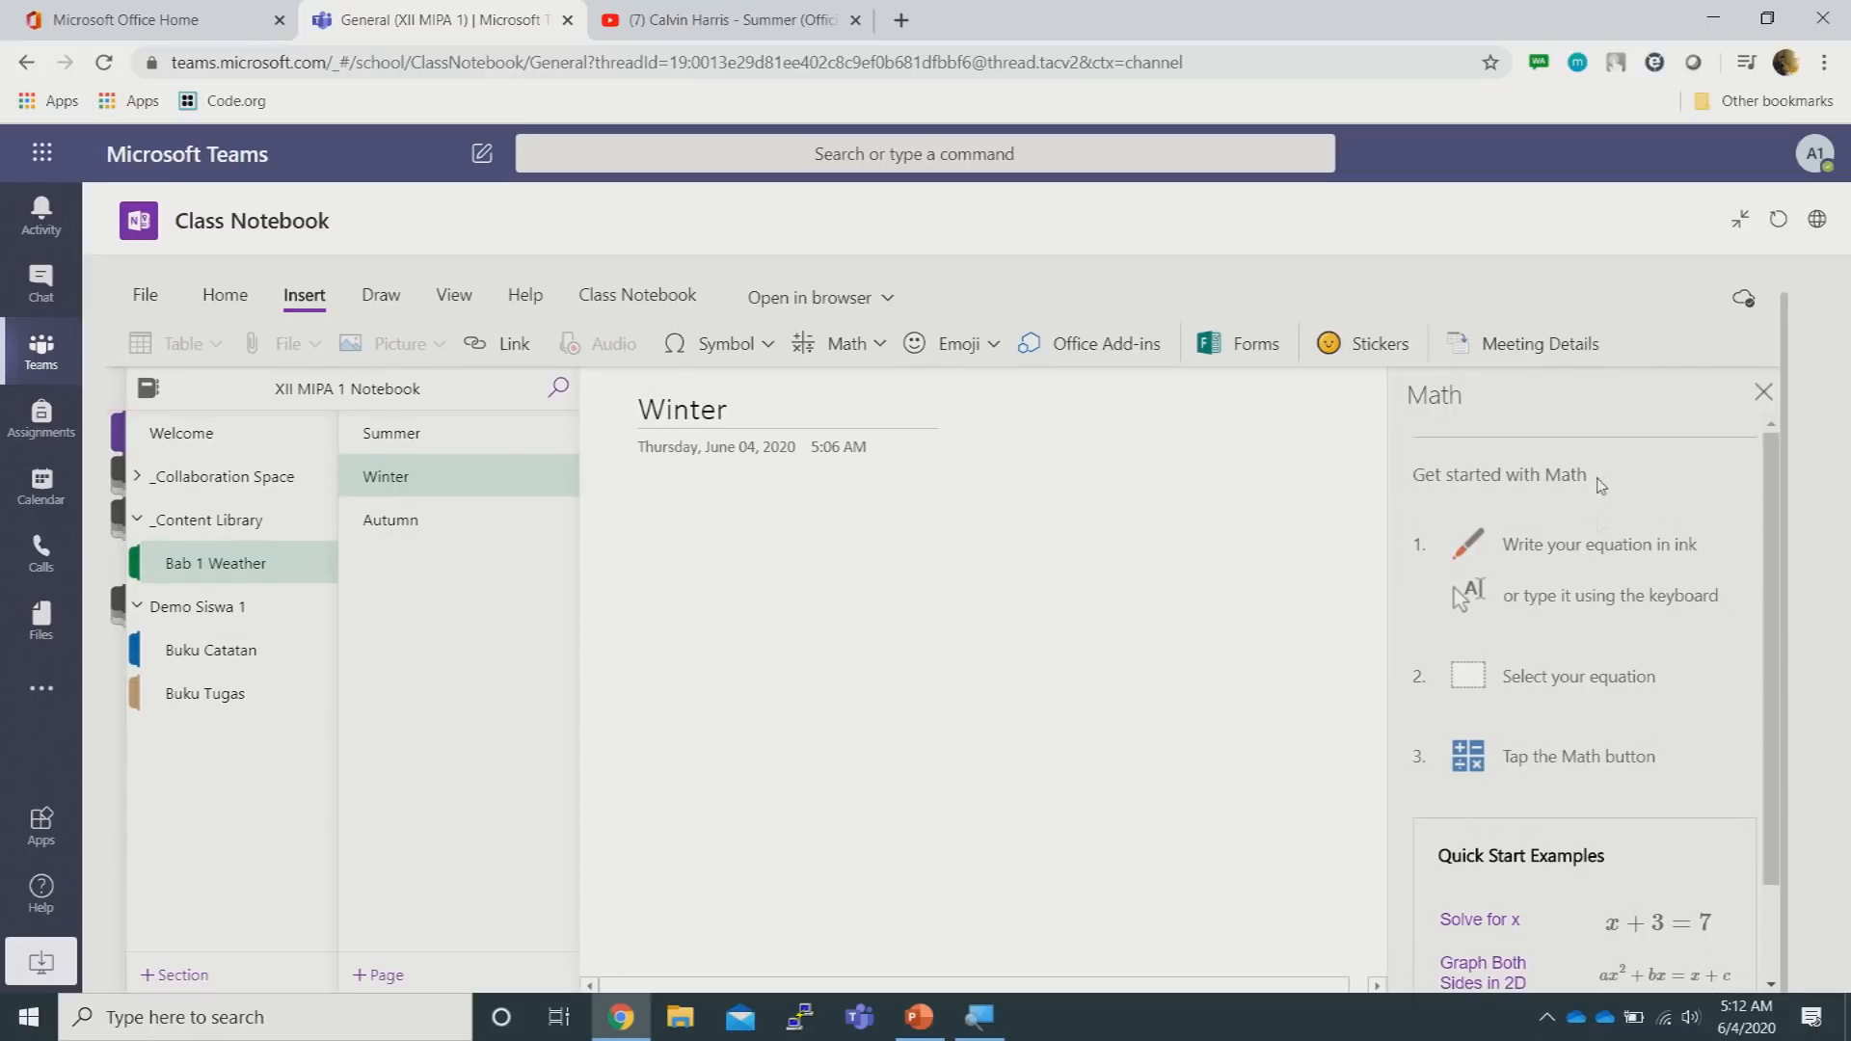
{"action": "key", "text": "super"}
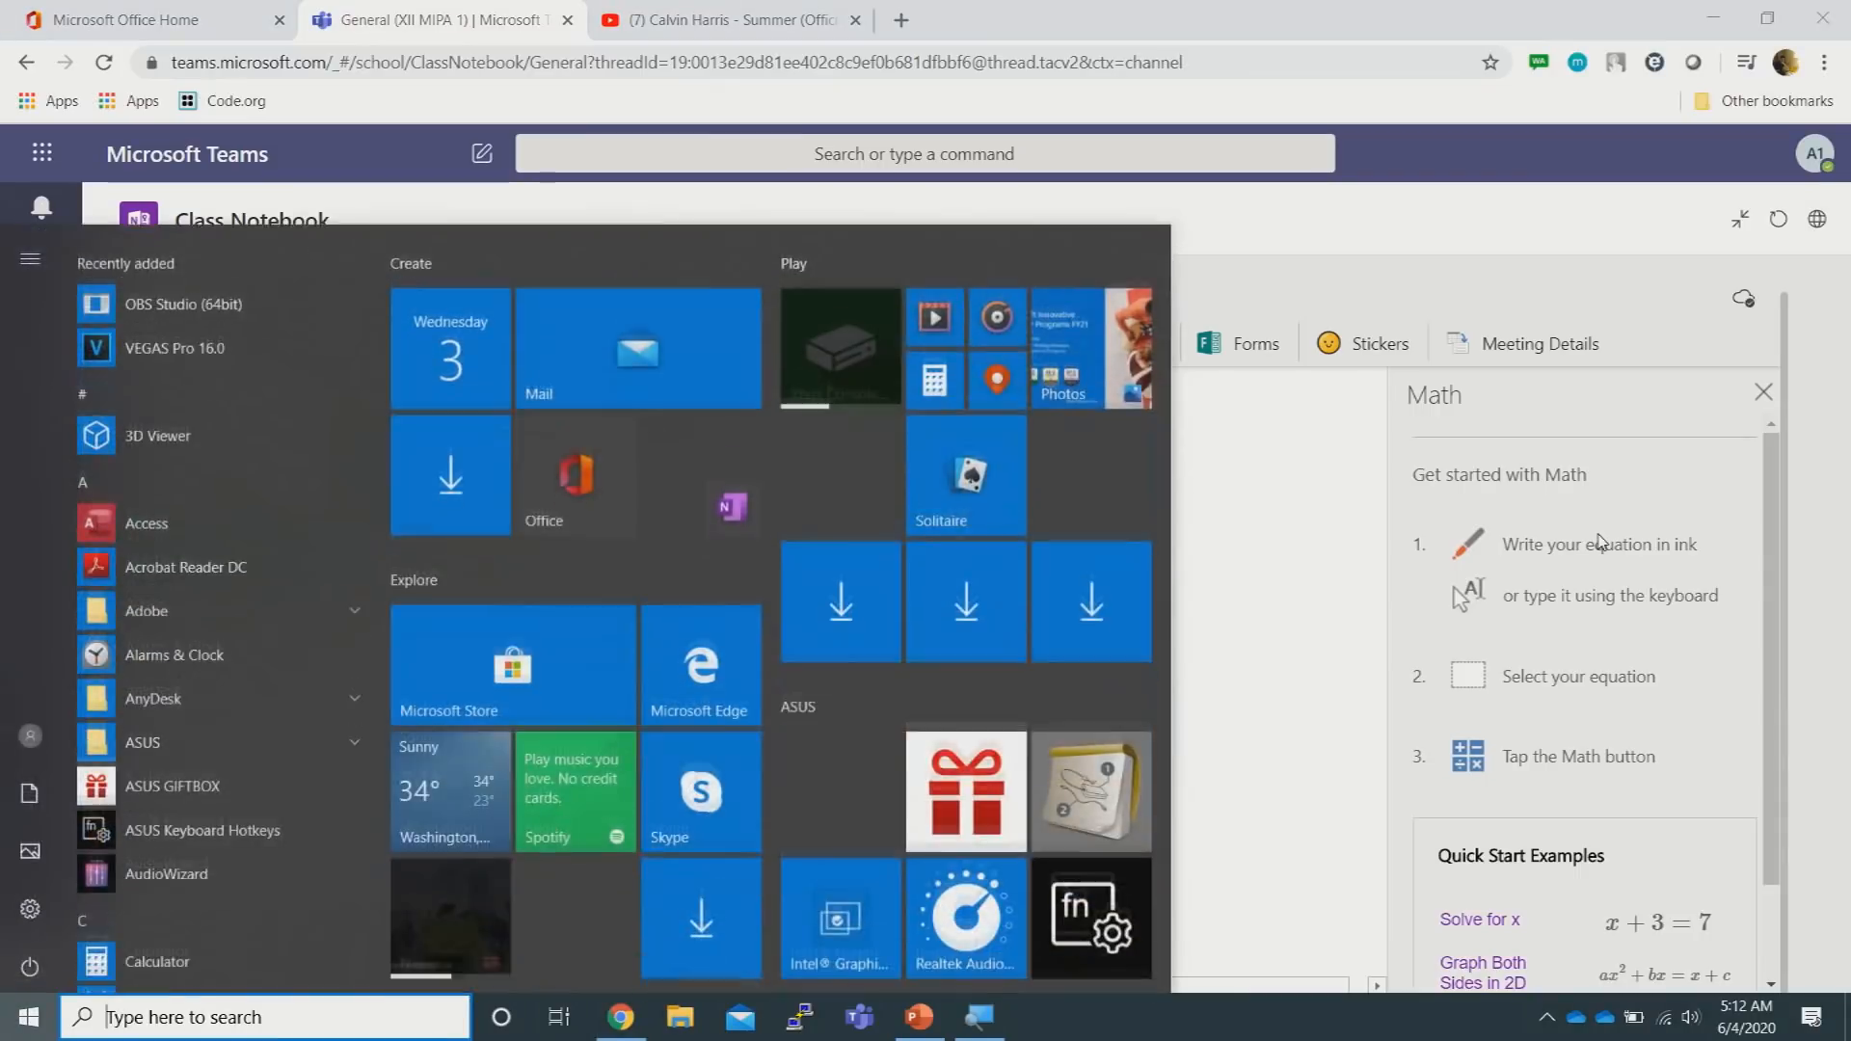
{"action": "key", "text": "super"}
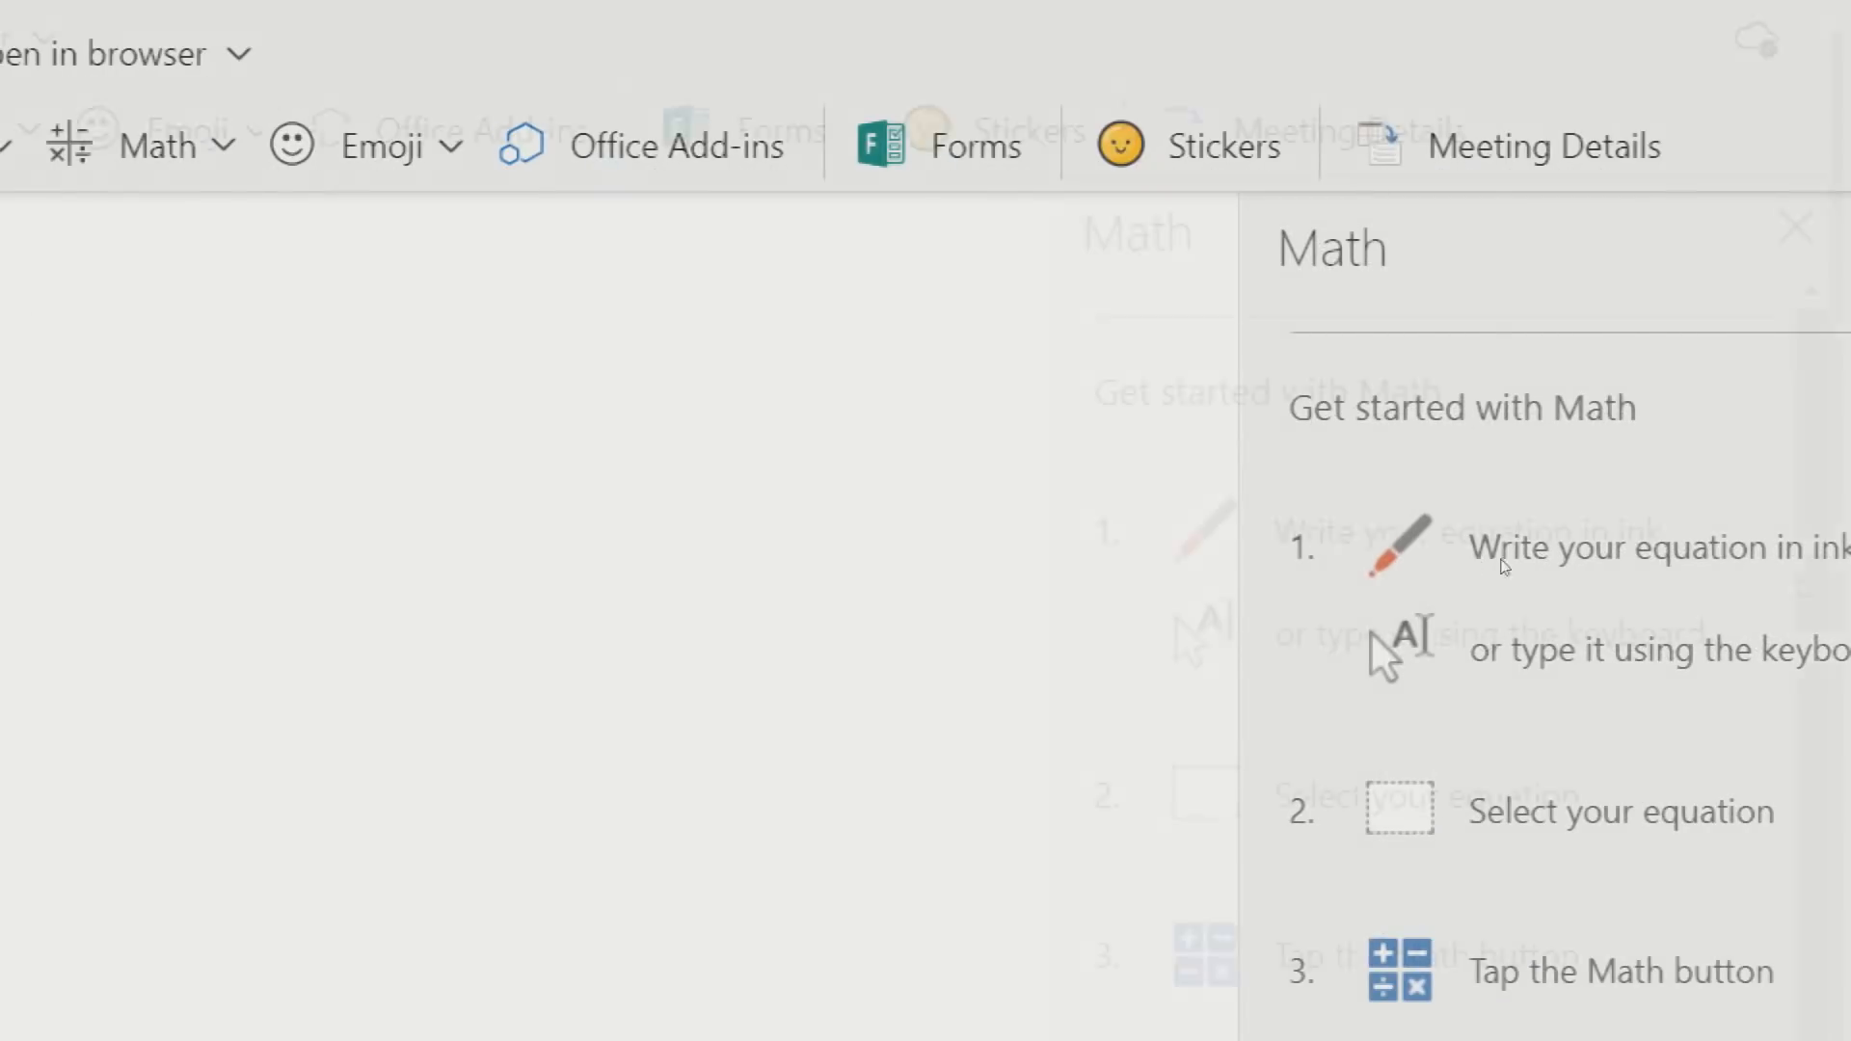
{"action": "scroll", "coordinate": [1771, 602], "scroll_direction": "down", "scroll_amount": 3}
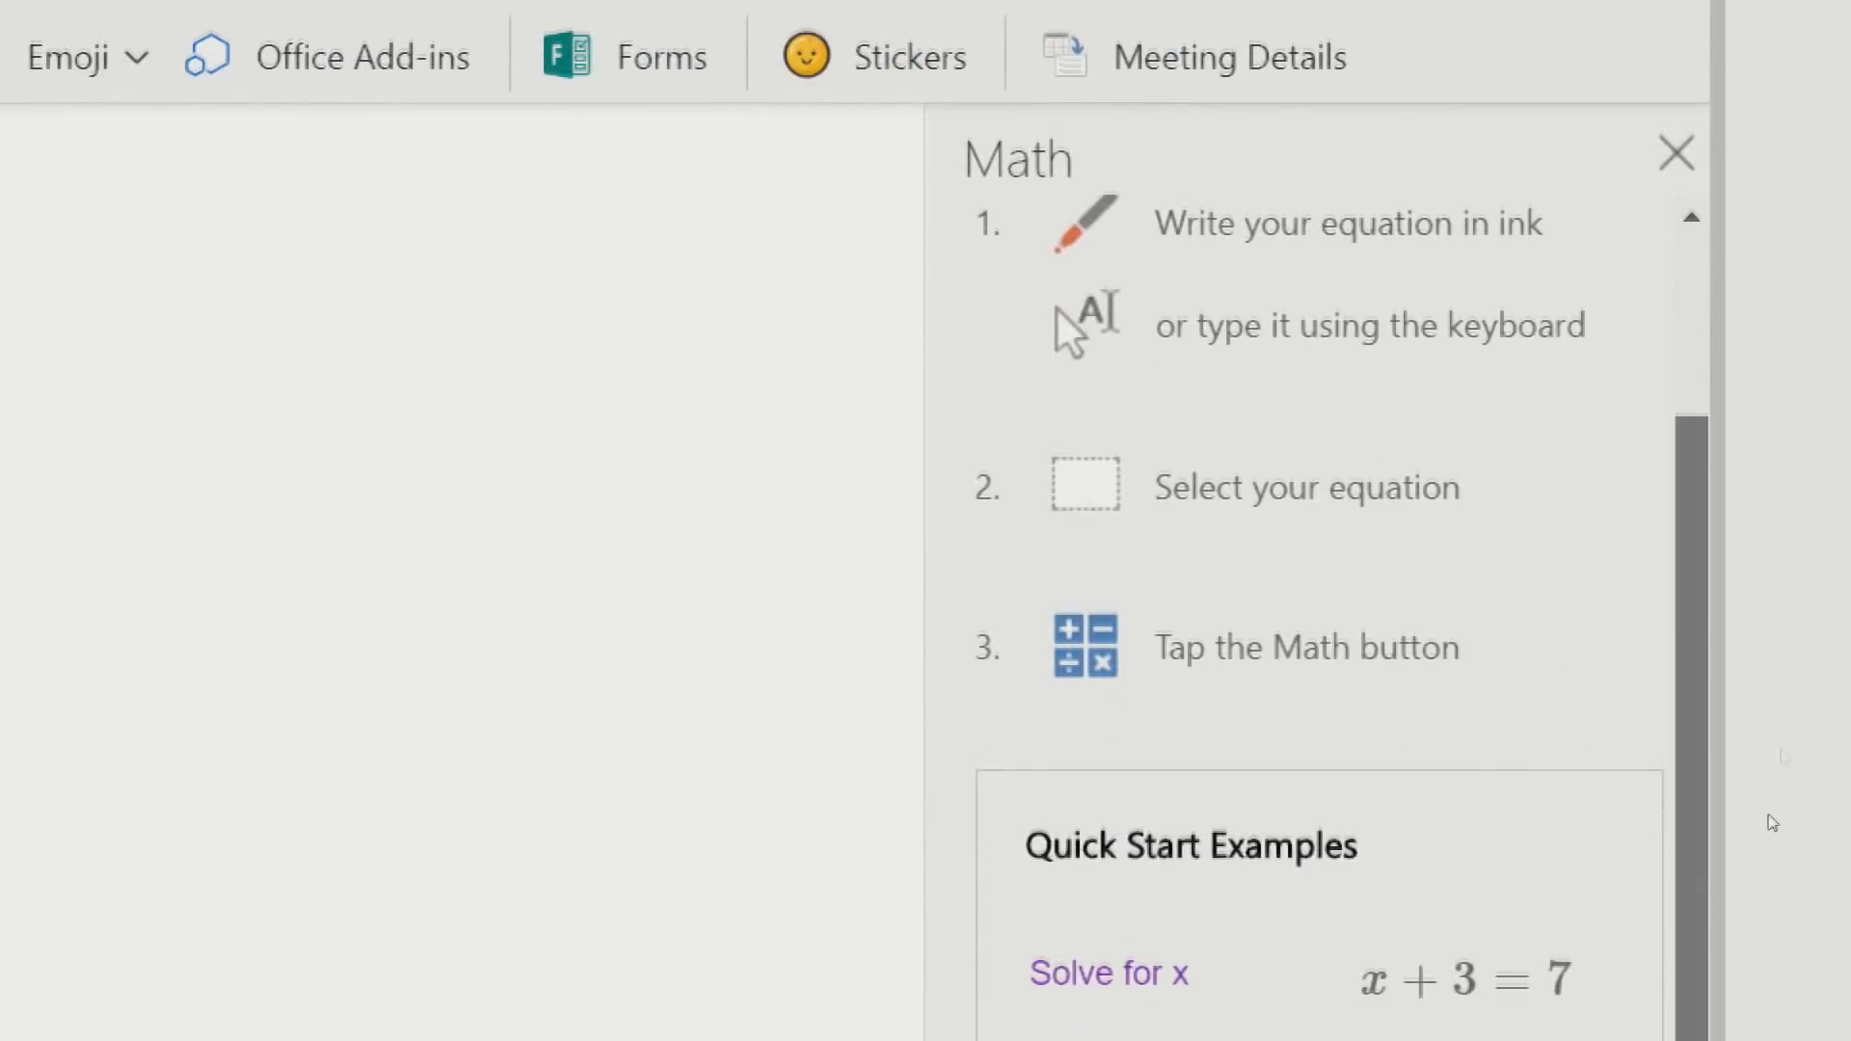
{"action": "scroll", "coordinate": [1783, 607], "scroll_direction": "up", "scroll_amount": 3}
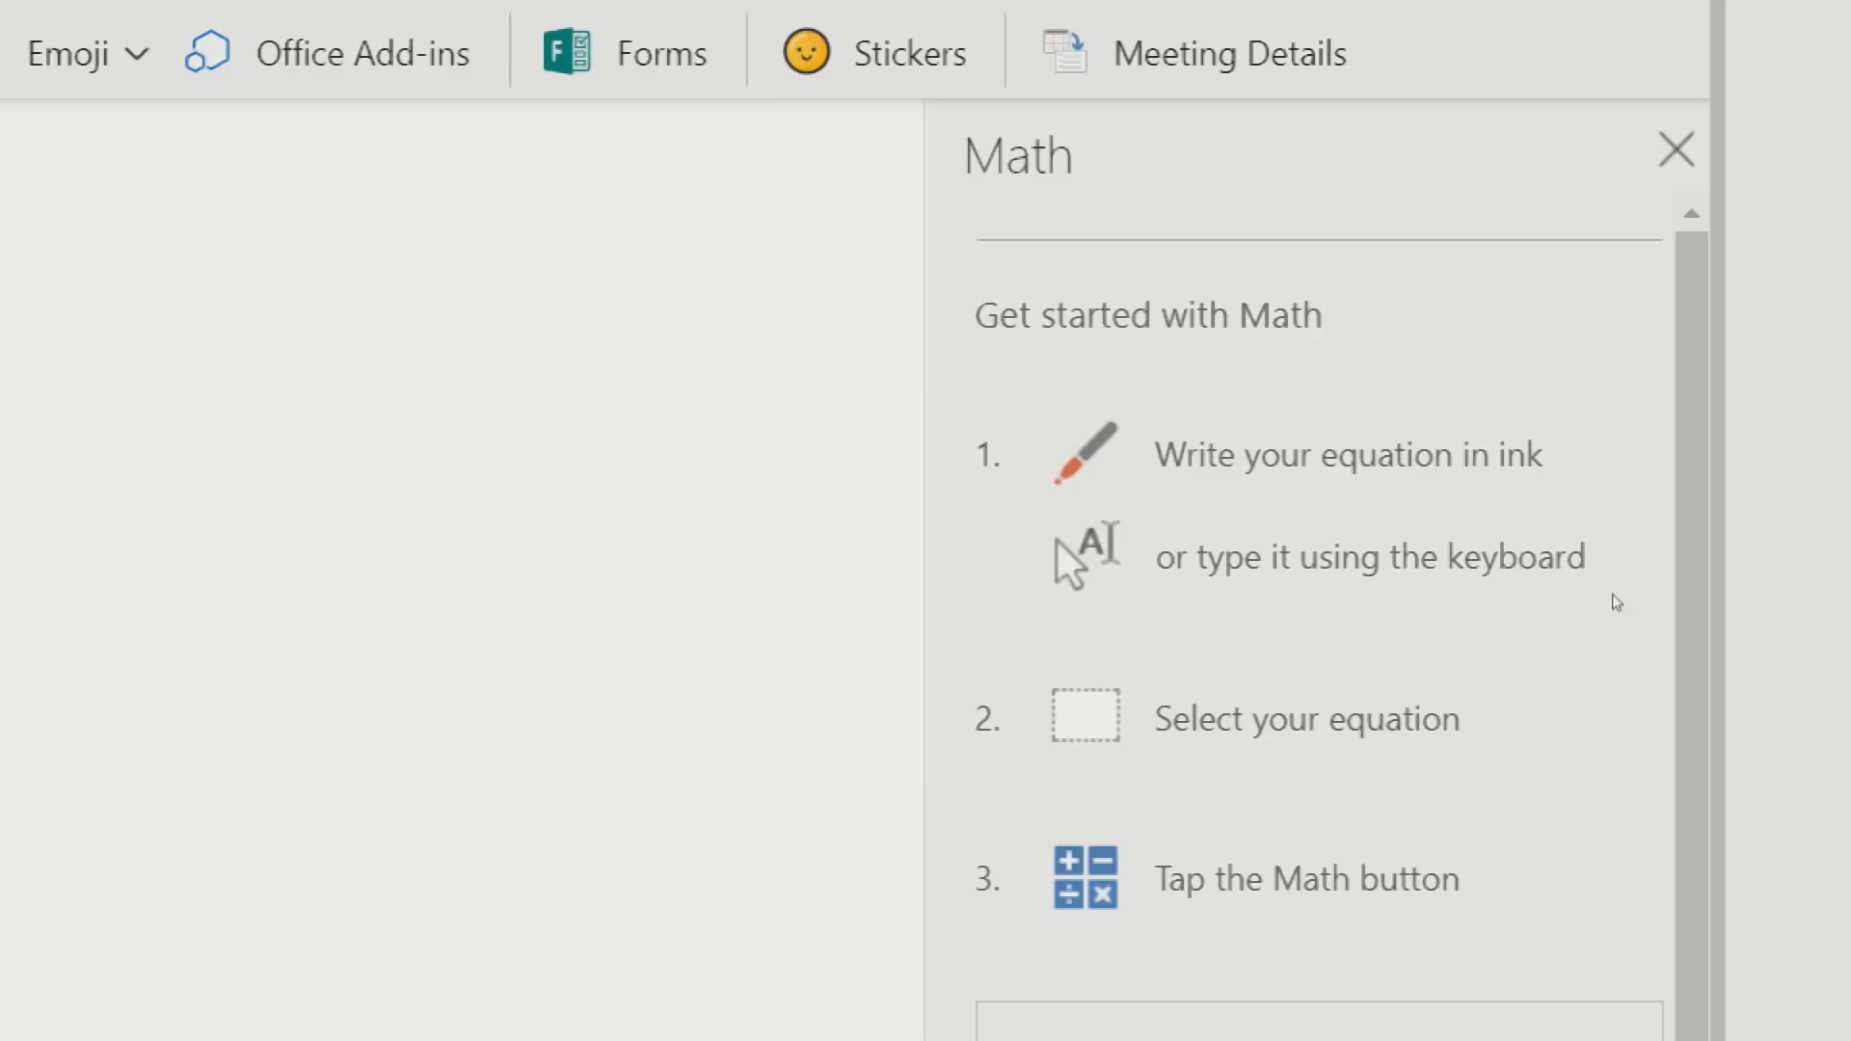
{"action": "left_click_drag", "start_coordinate": [1801, 639], "coordinate": [1793, 822]}
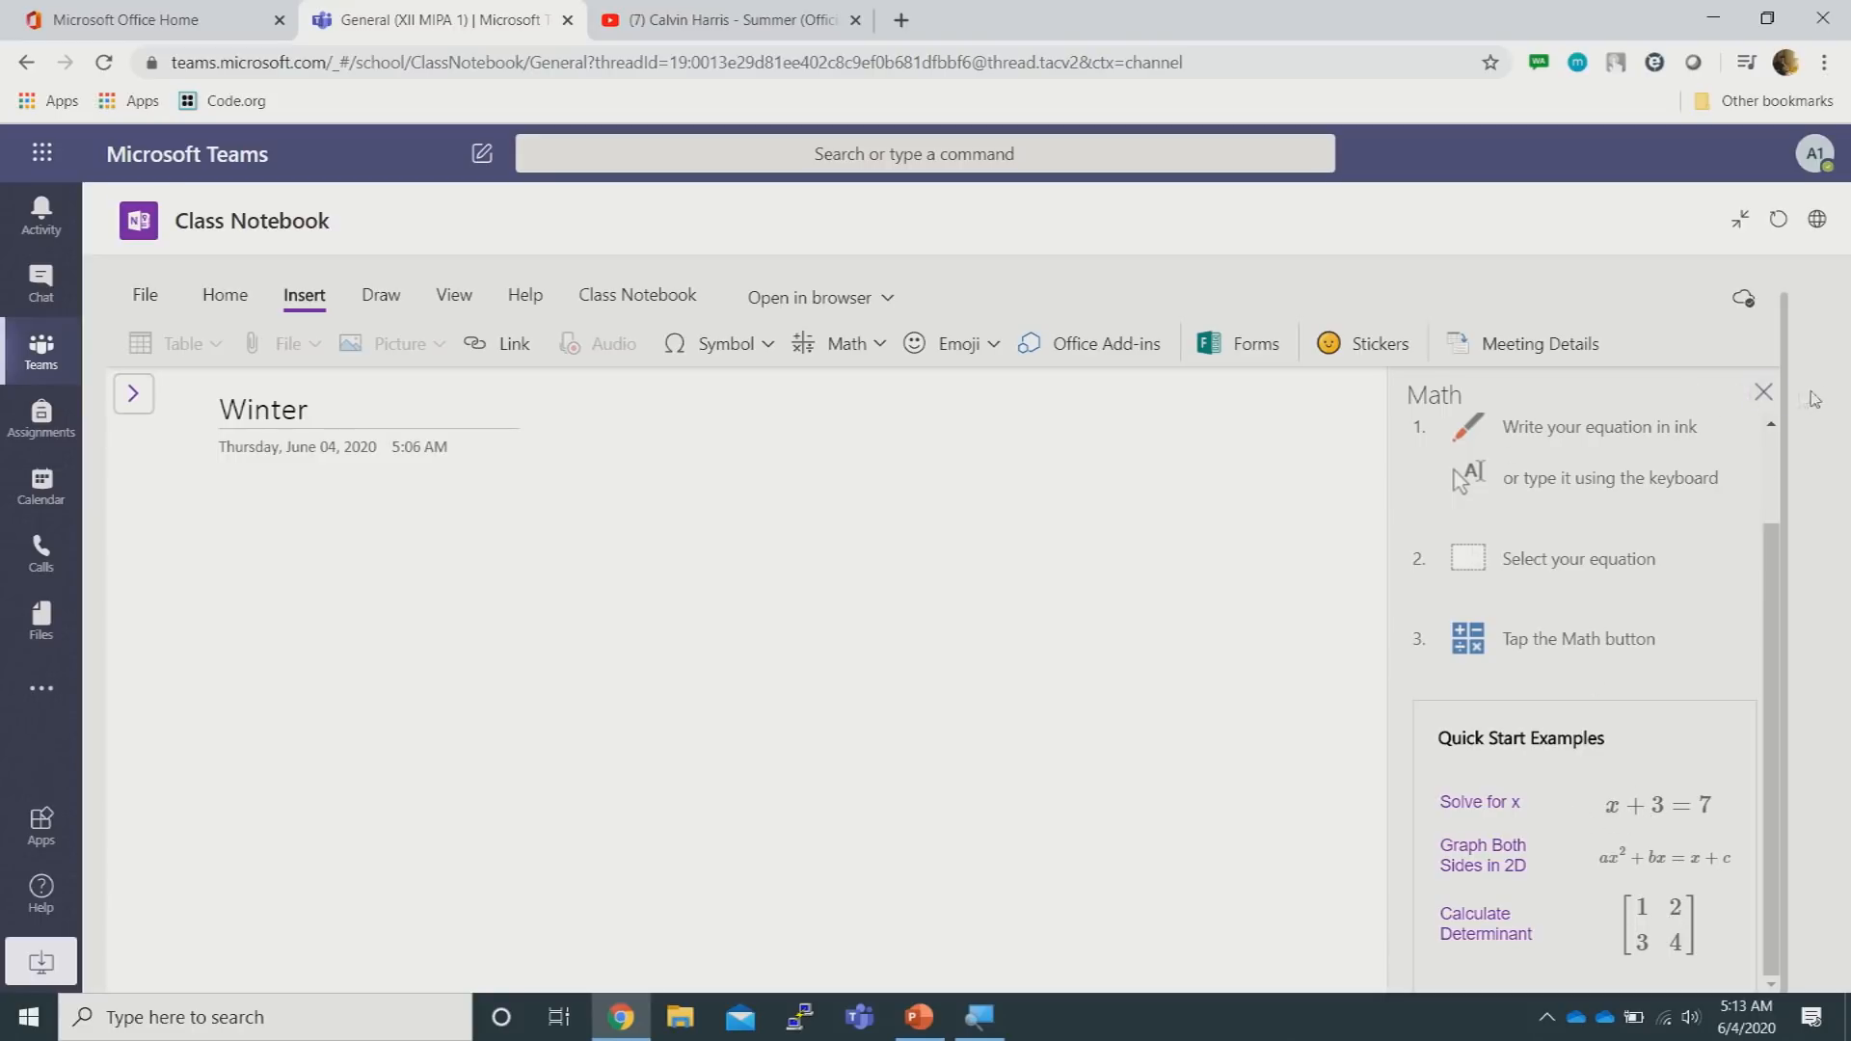
{"action": "left_click", "coordinate": [1764, 393]}
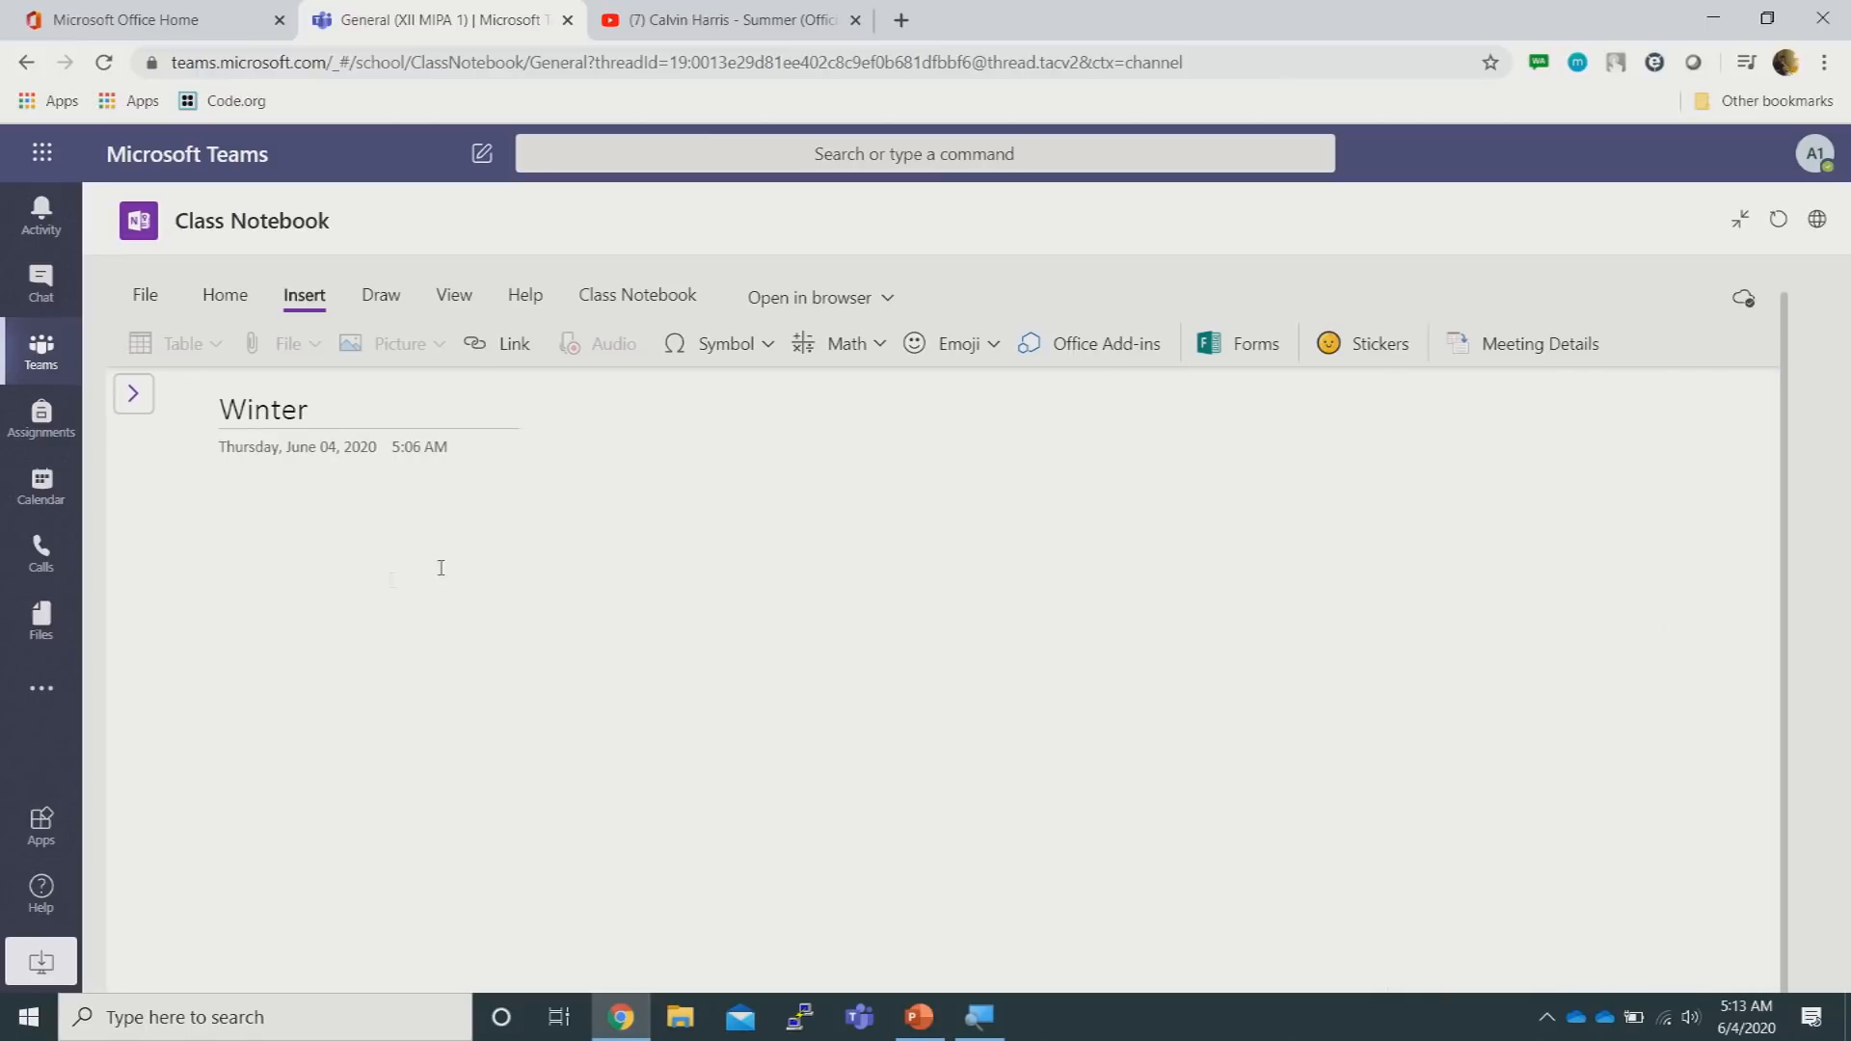
{"action": "left_click", "coordinate": [264, 548]}
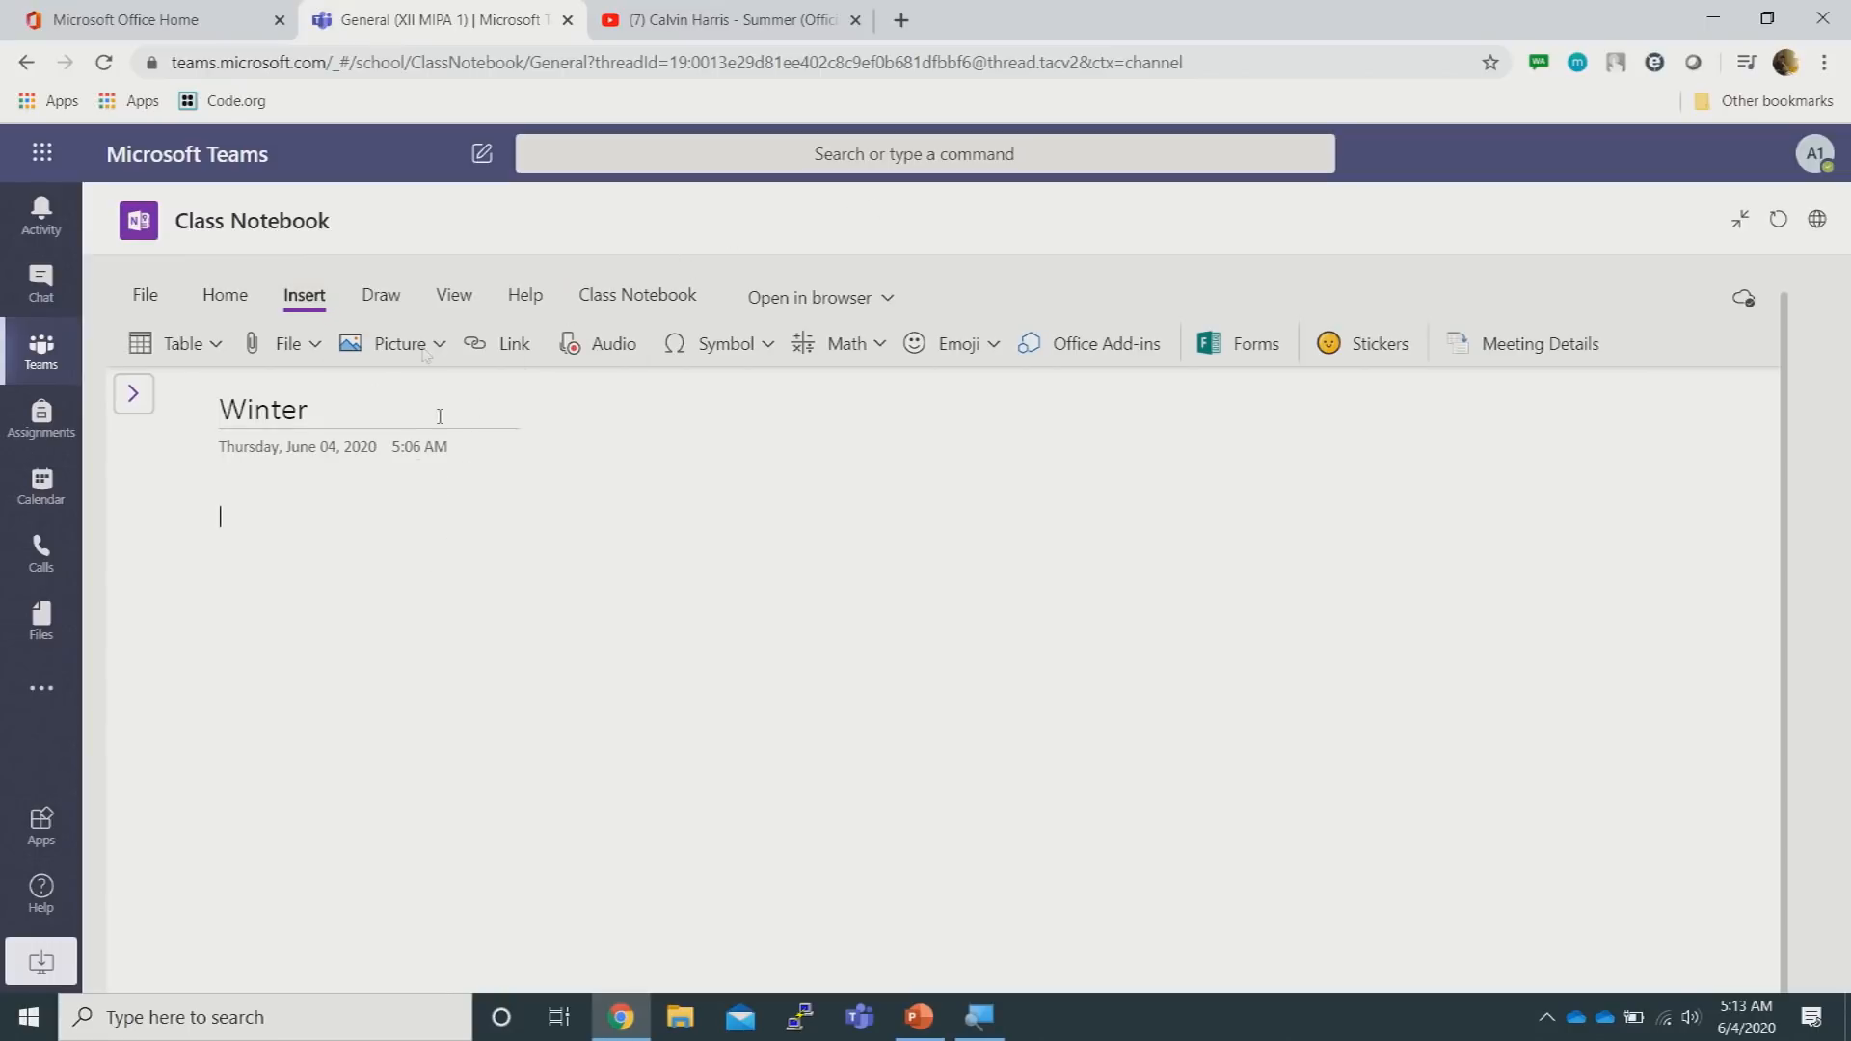
{"action": "left_click", "coordinate": [146, 295]}
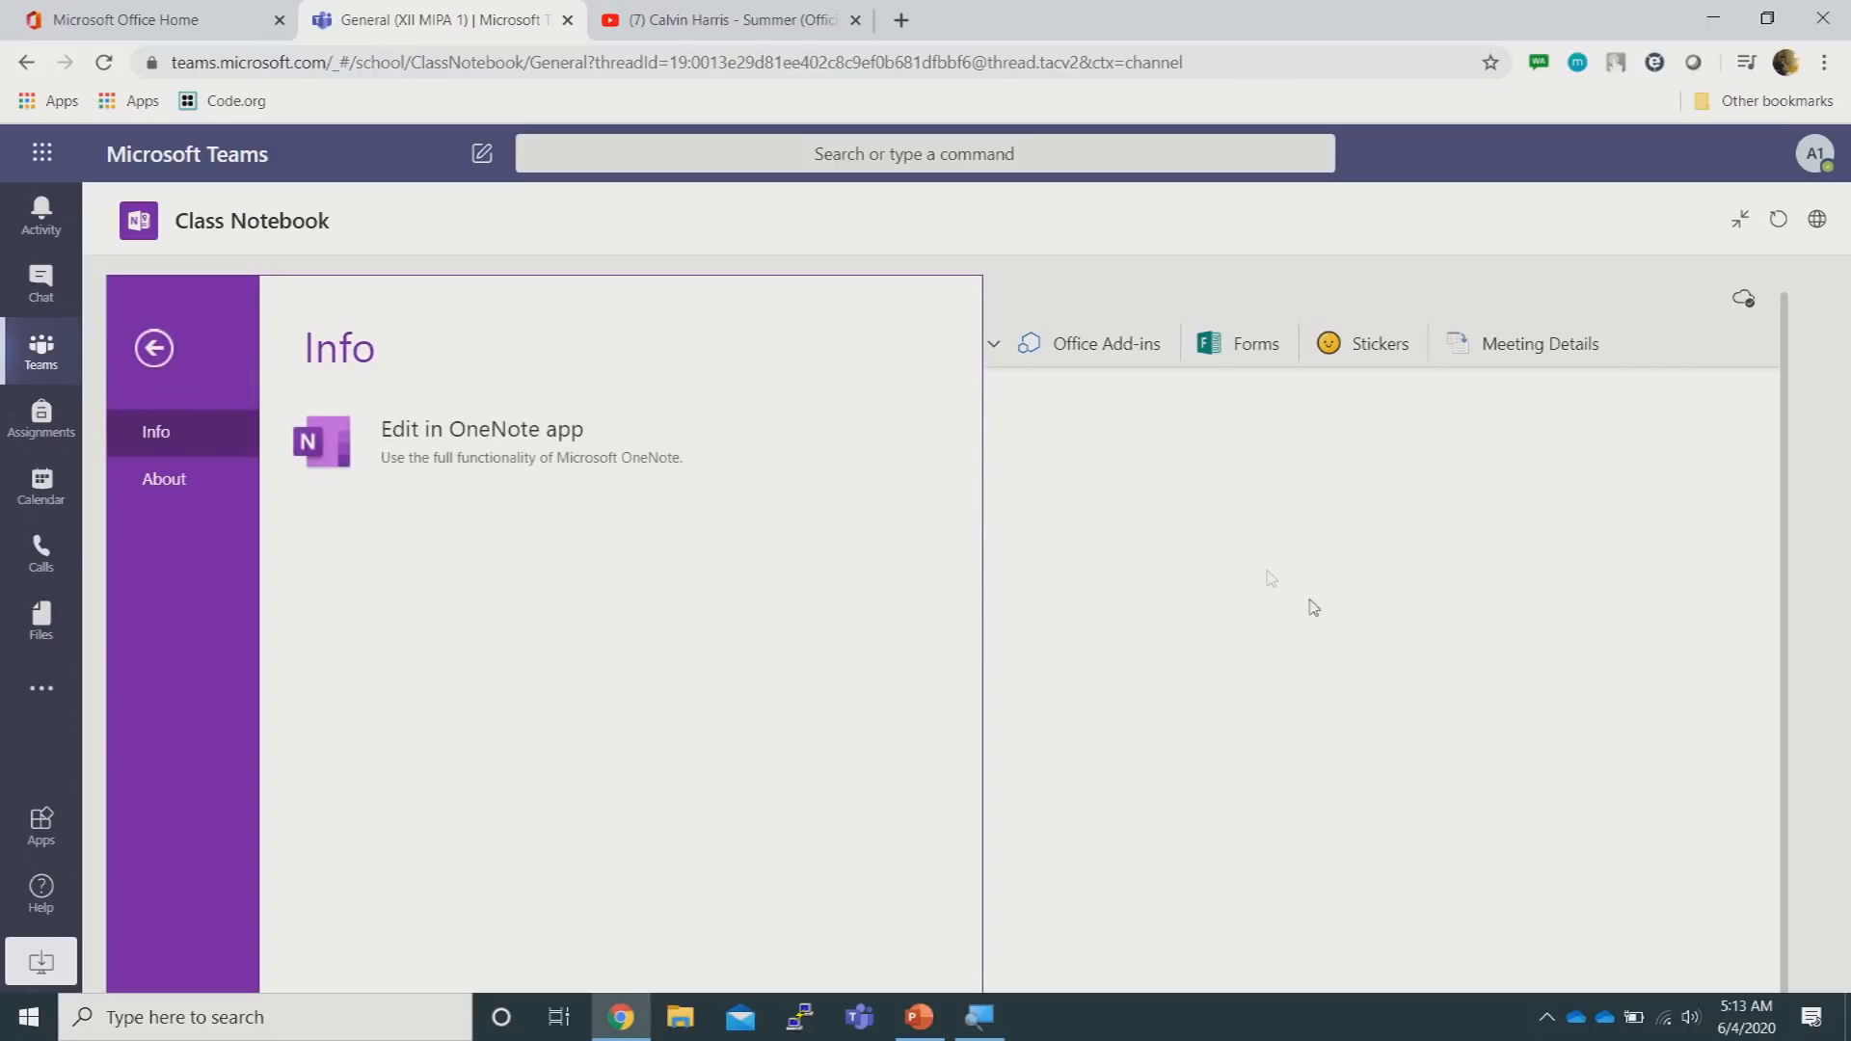
{"action": "left_click", "coordinate": [1273, 578]}
{"action": "left_click", "coordinate": [245, 299]}
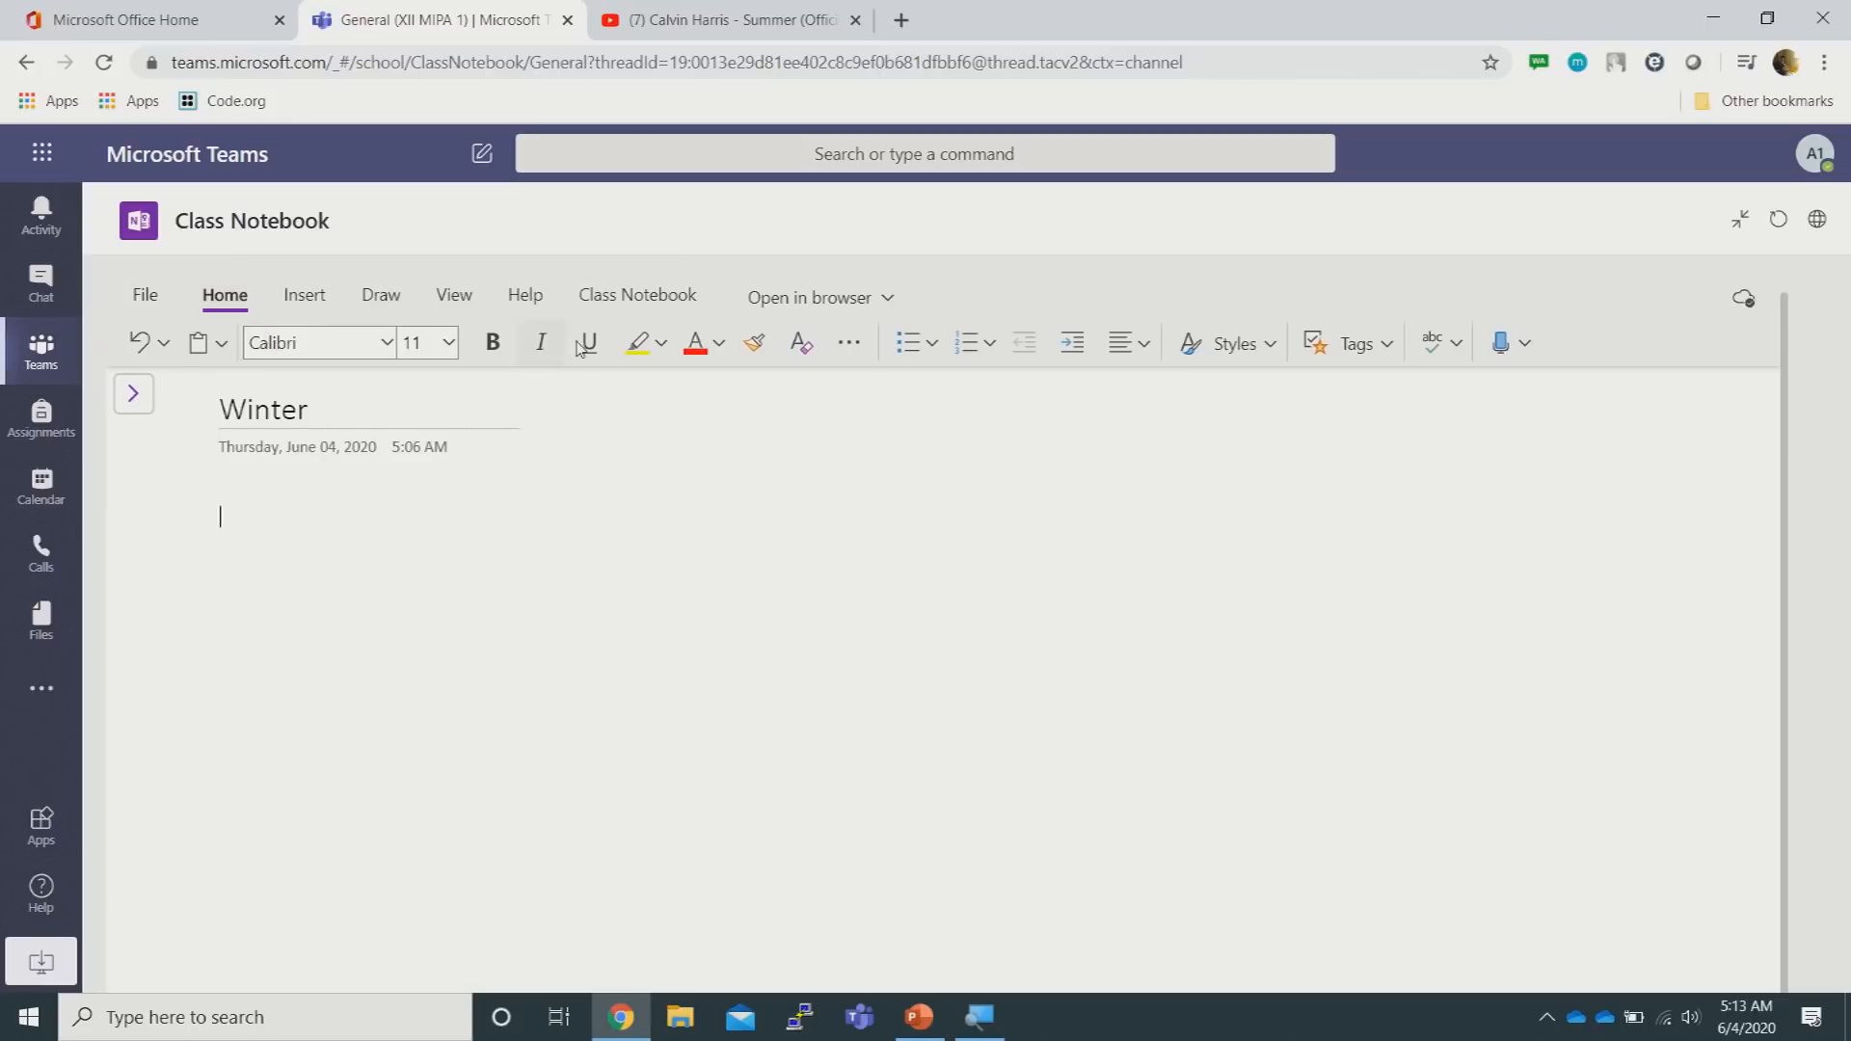
Set the text highlight colour to black and place the cursor in the Winter page's title
{"action": "left_click", "coordinate": [661, 345]}
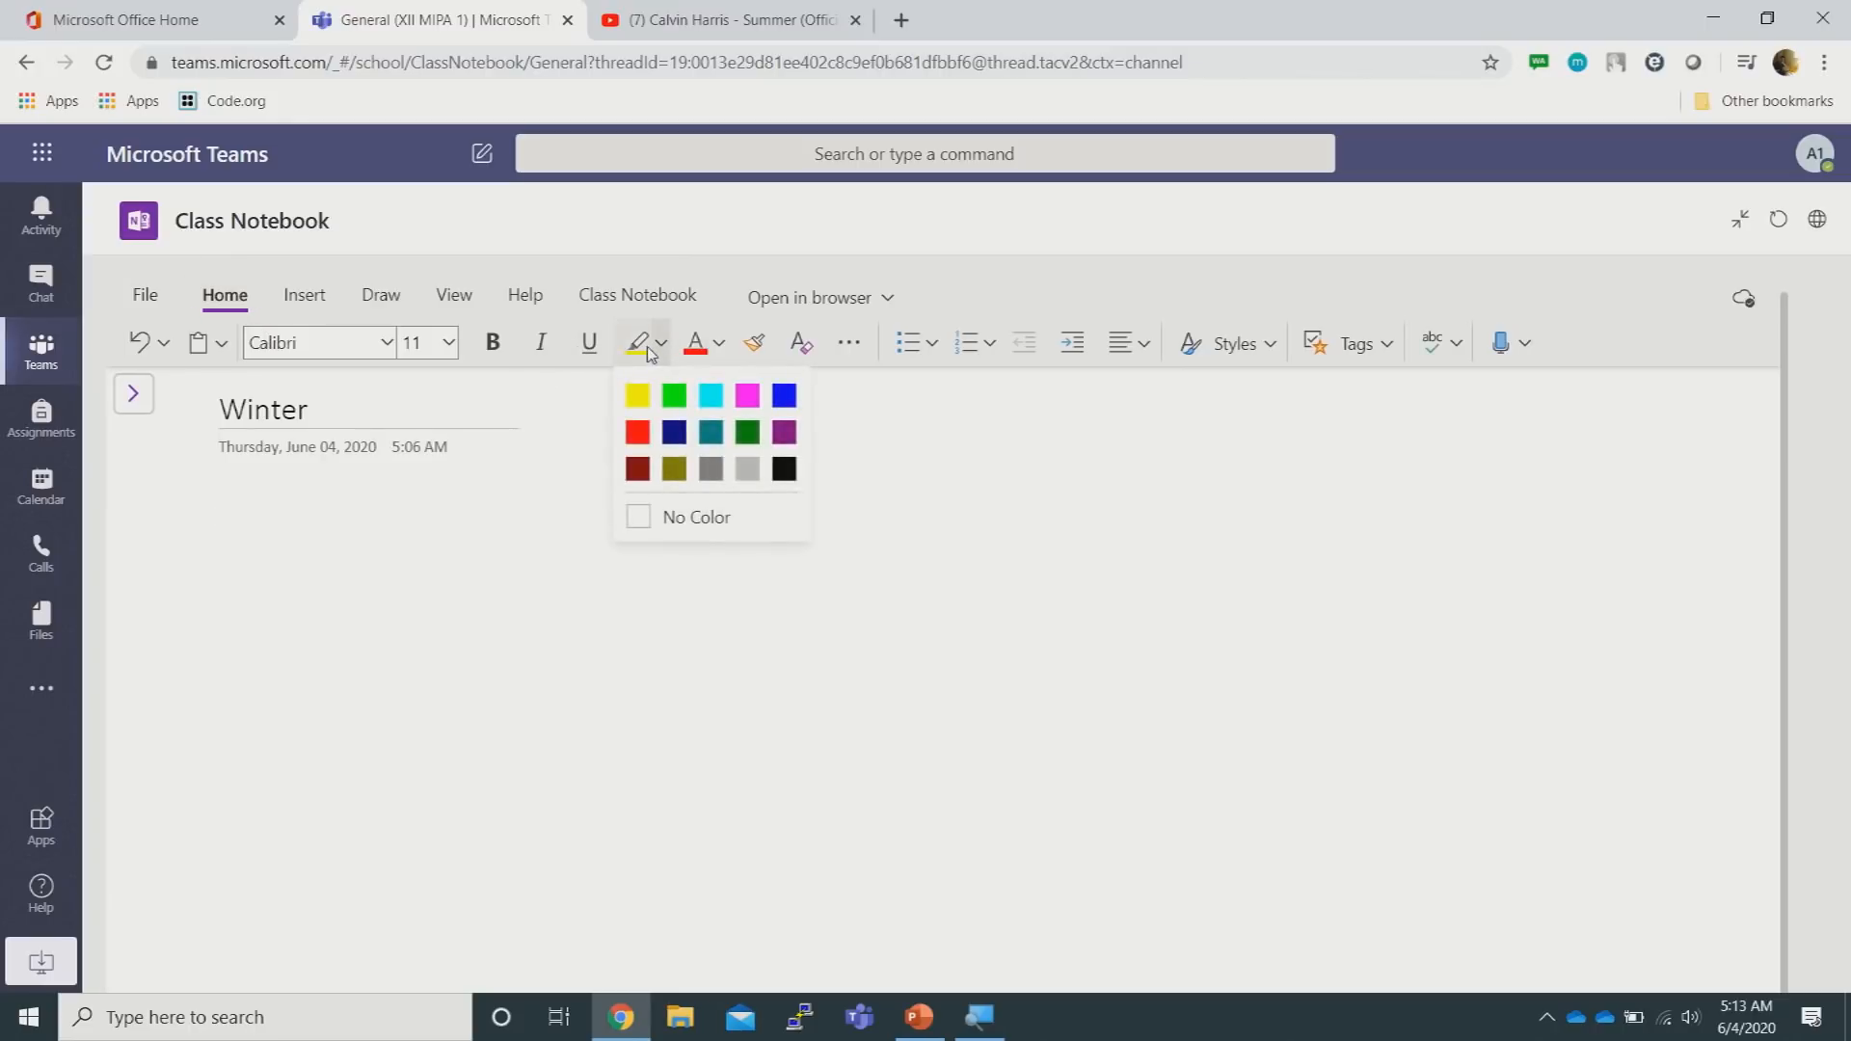
{"action": "left_click", "coordinate": [646, 349]}
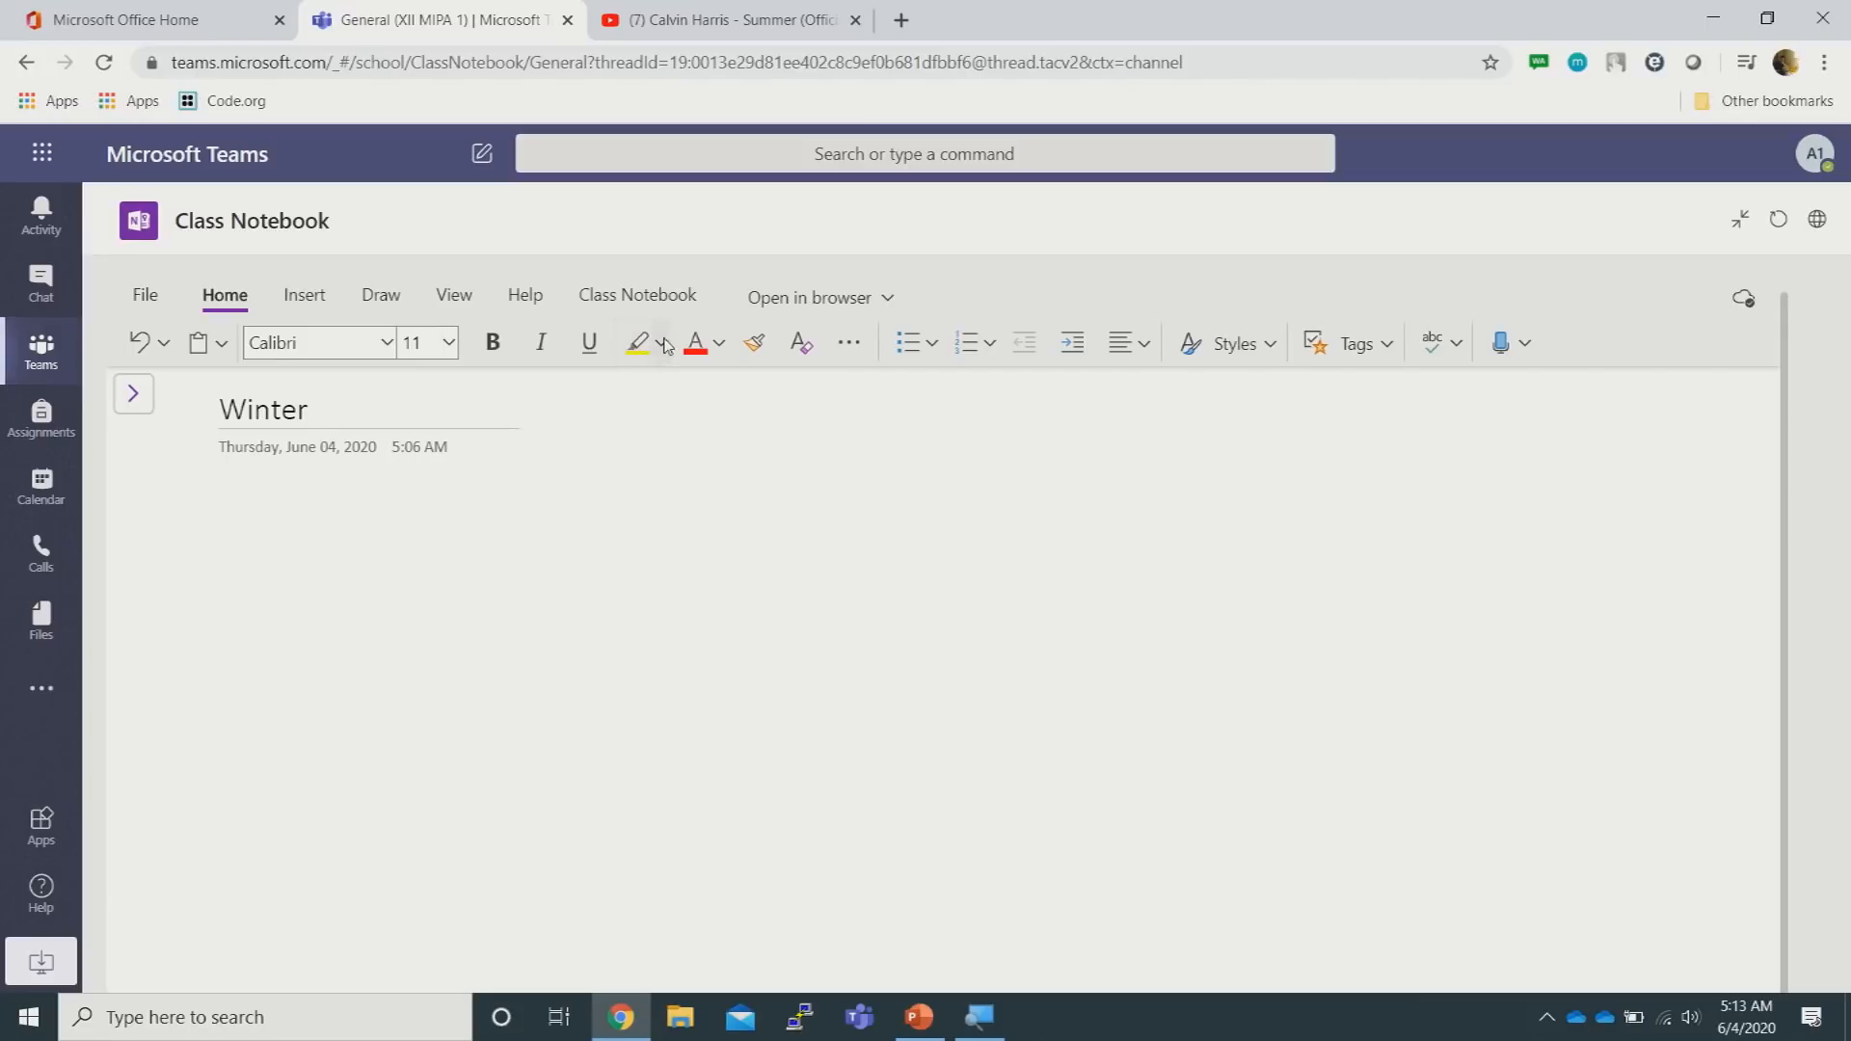
{"action": "left_click", "coordinate": [661, 344]}
{"action": "left_click", "coordinate": [782, 469]}
{"action": "left_click", "coordinate": [590, 440]}
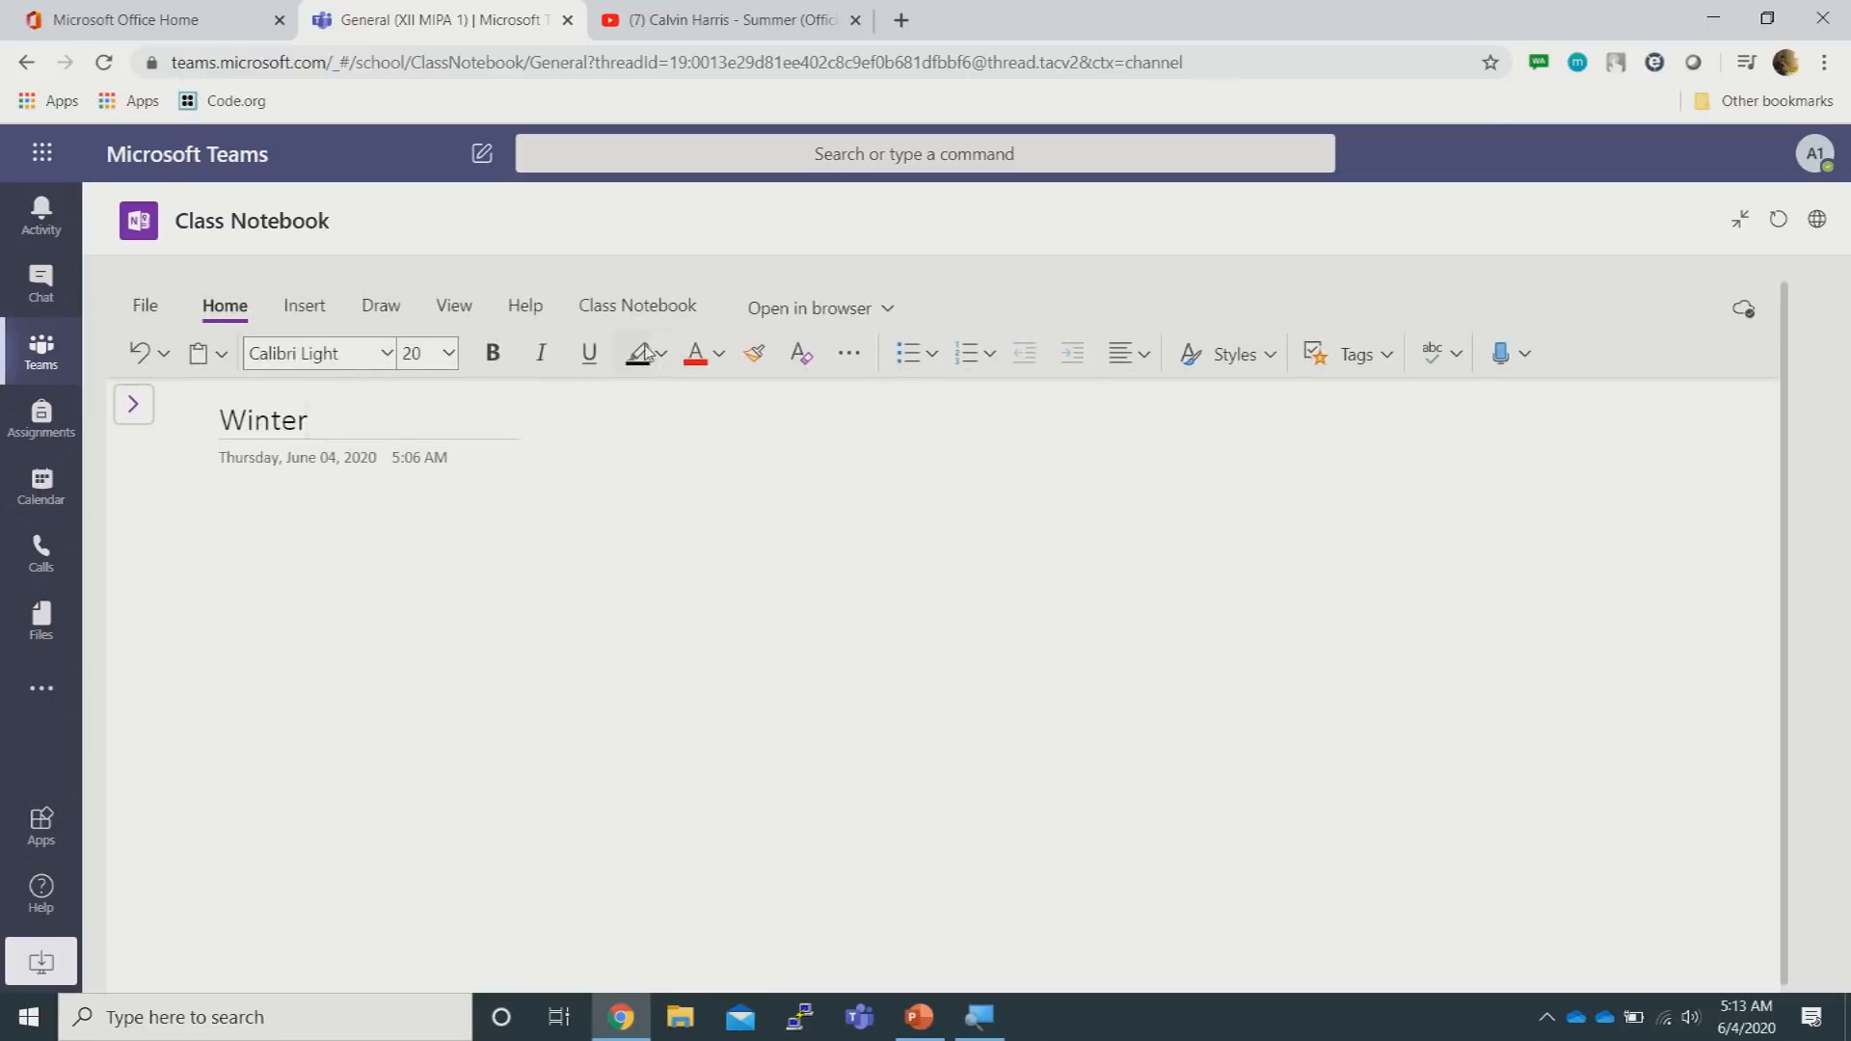
Enter the equation 2x+y=5 in the body of the Winter page
{"action": "key", "text": "Return"}
{"action": "left_click", "coordinate": [432, 578]}
{"action": "type", "text": "2x"}
{"action": "type", "text": "+y=5"}
Select the equation 2x+y=5, bring it into the Math assistant and solve it for x
{"action": "left_click", "coordinate": [306, 308]}
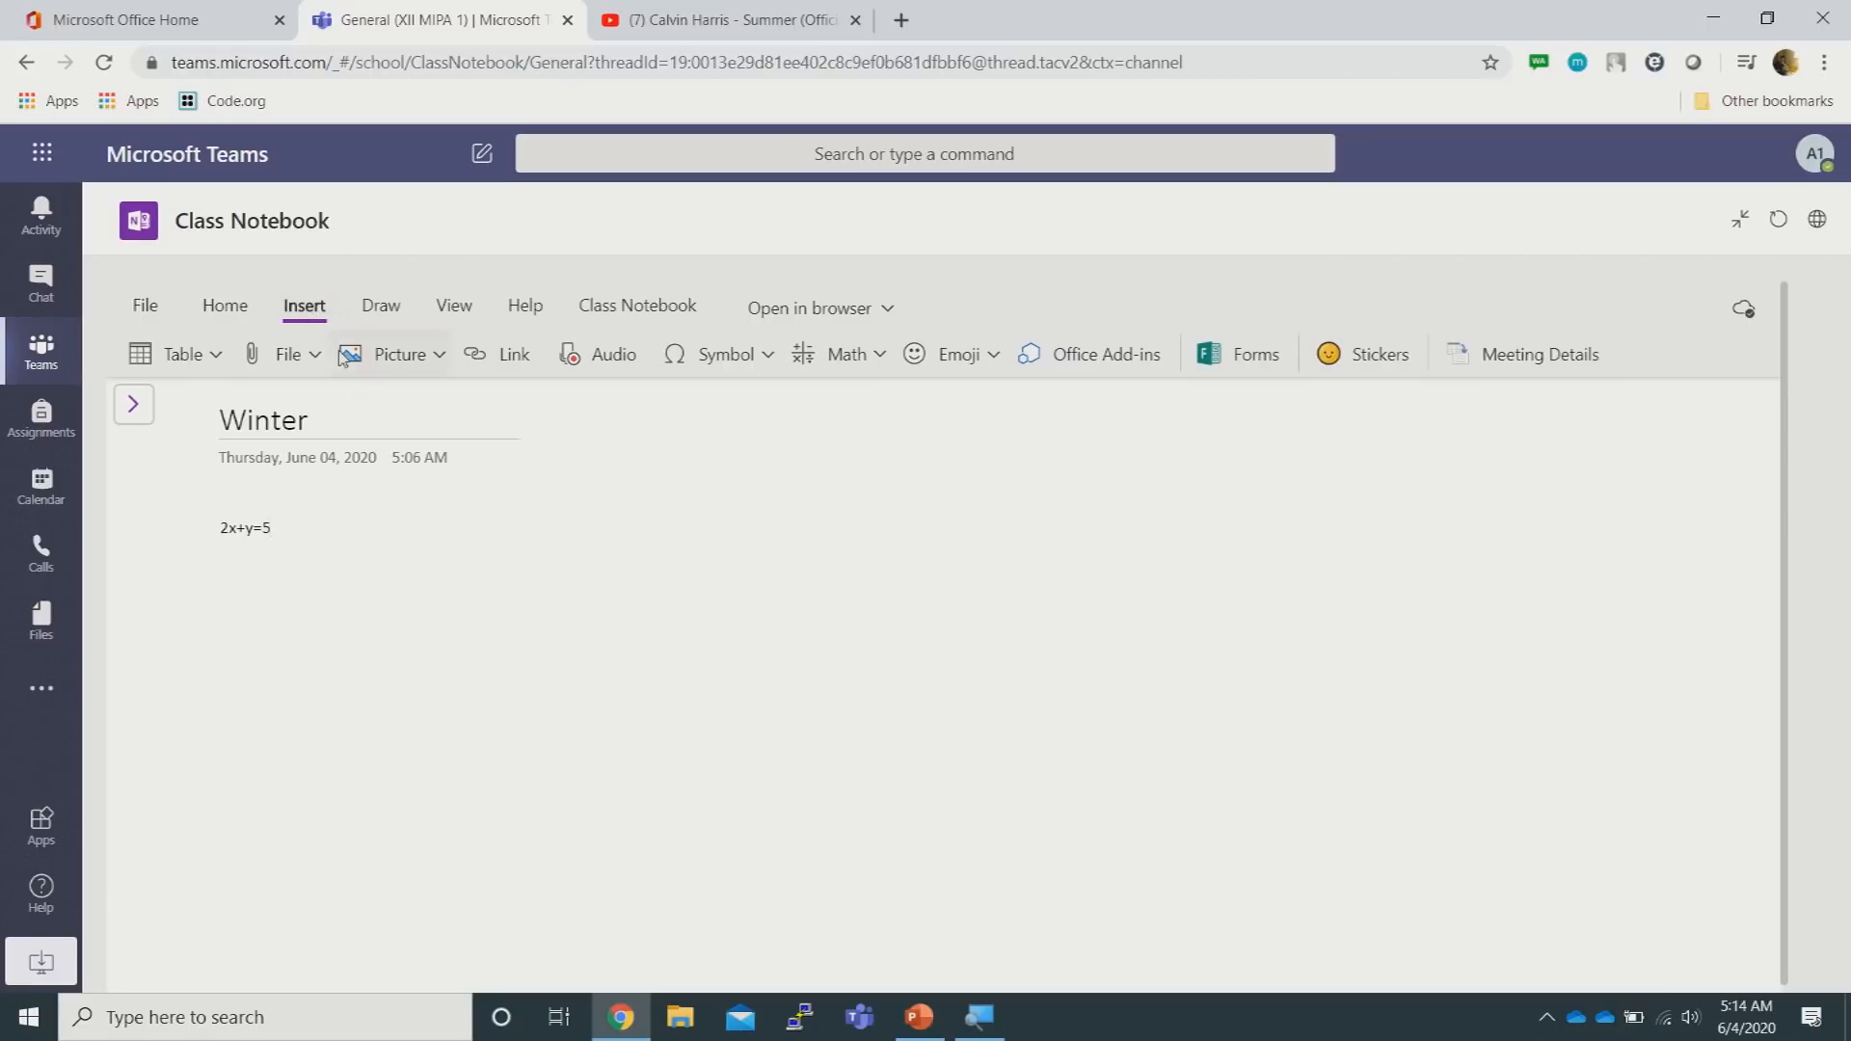
{"action": "left_click_drag", "start_coordinate": [330, 538], "coordinate": [216, 527]}
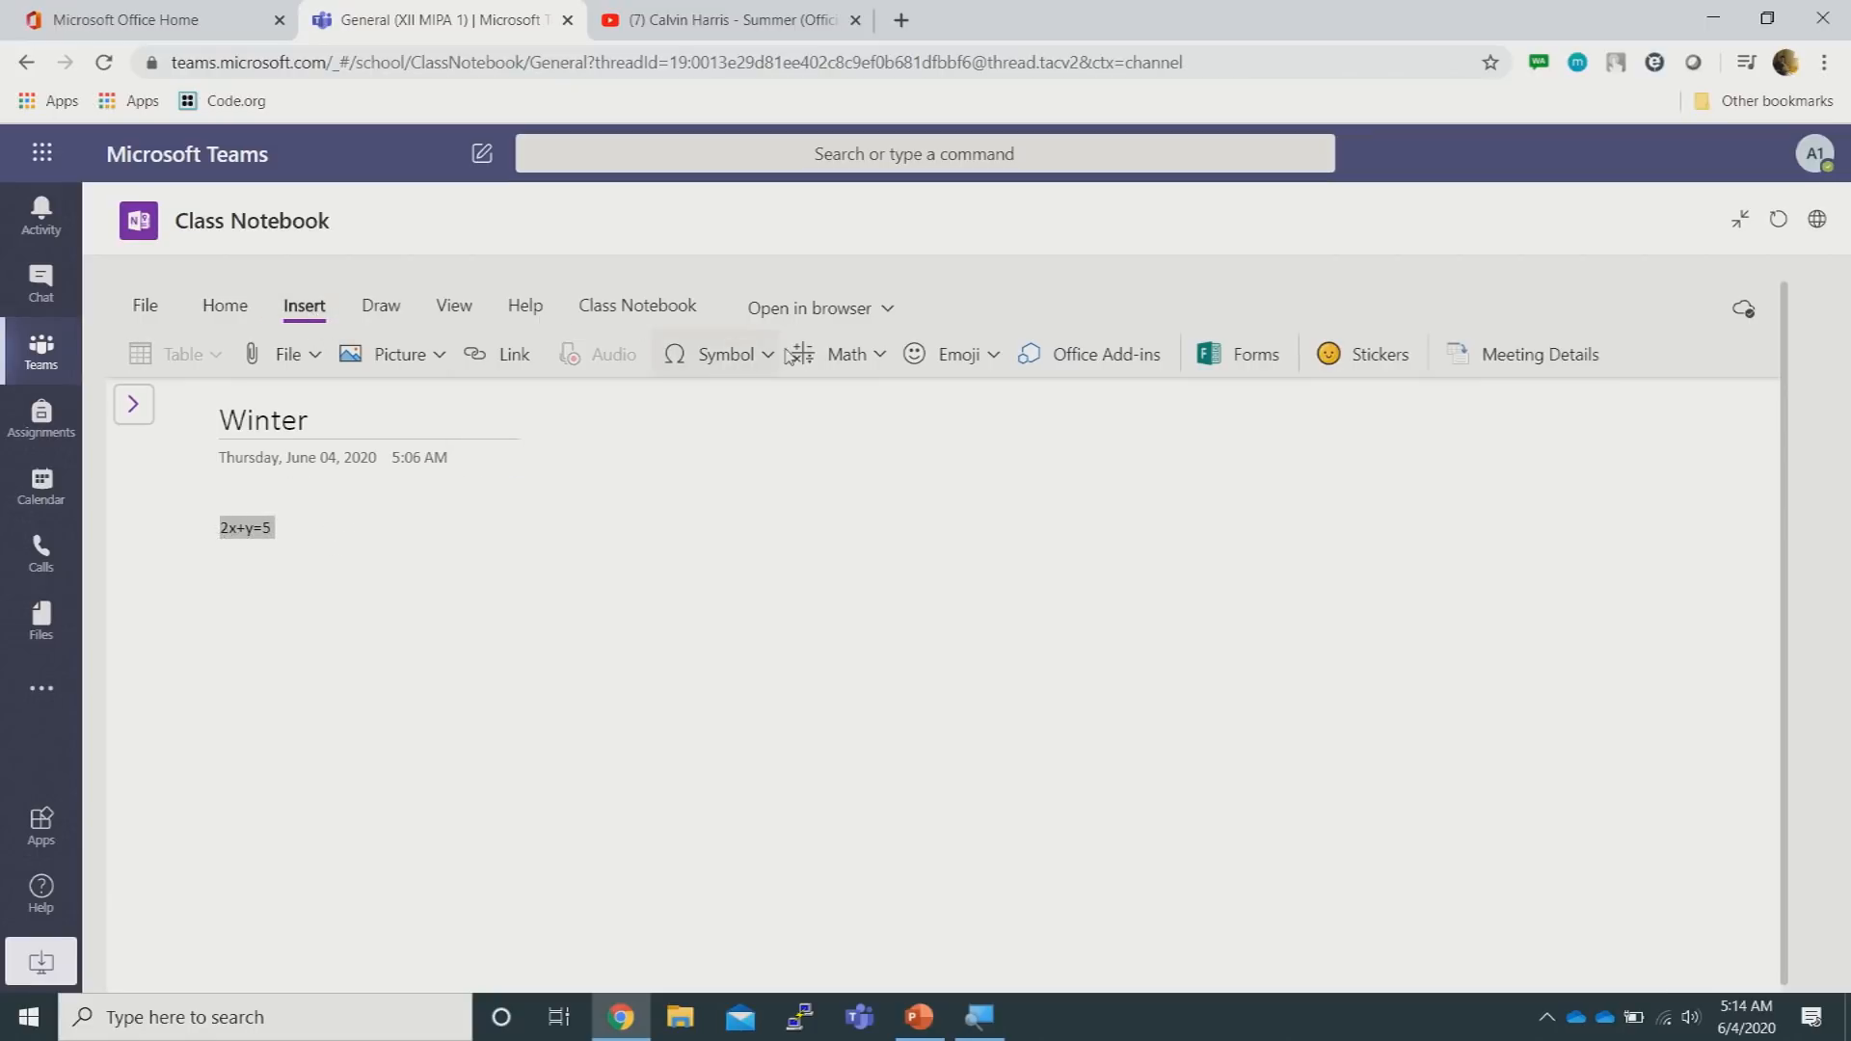
{"action": "left_click", "coordinate": [842, 363]}
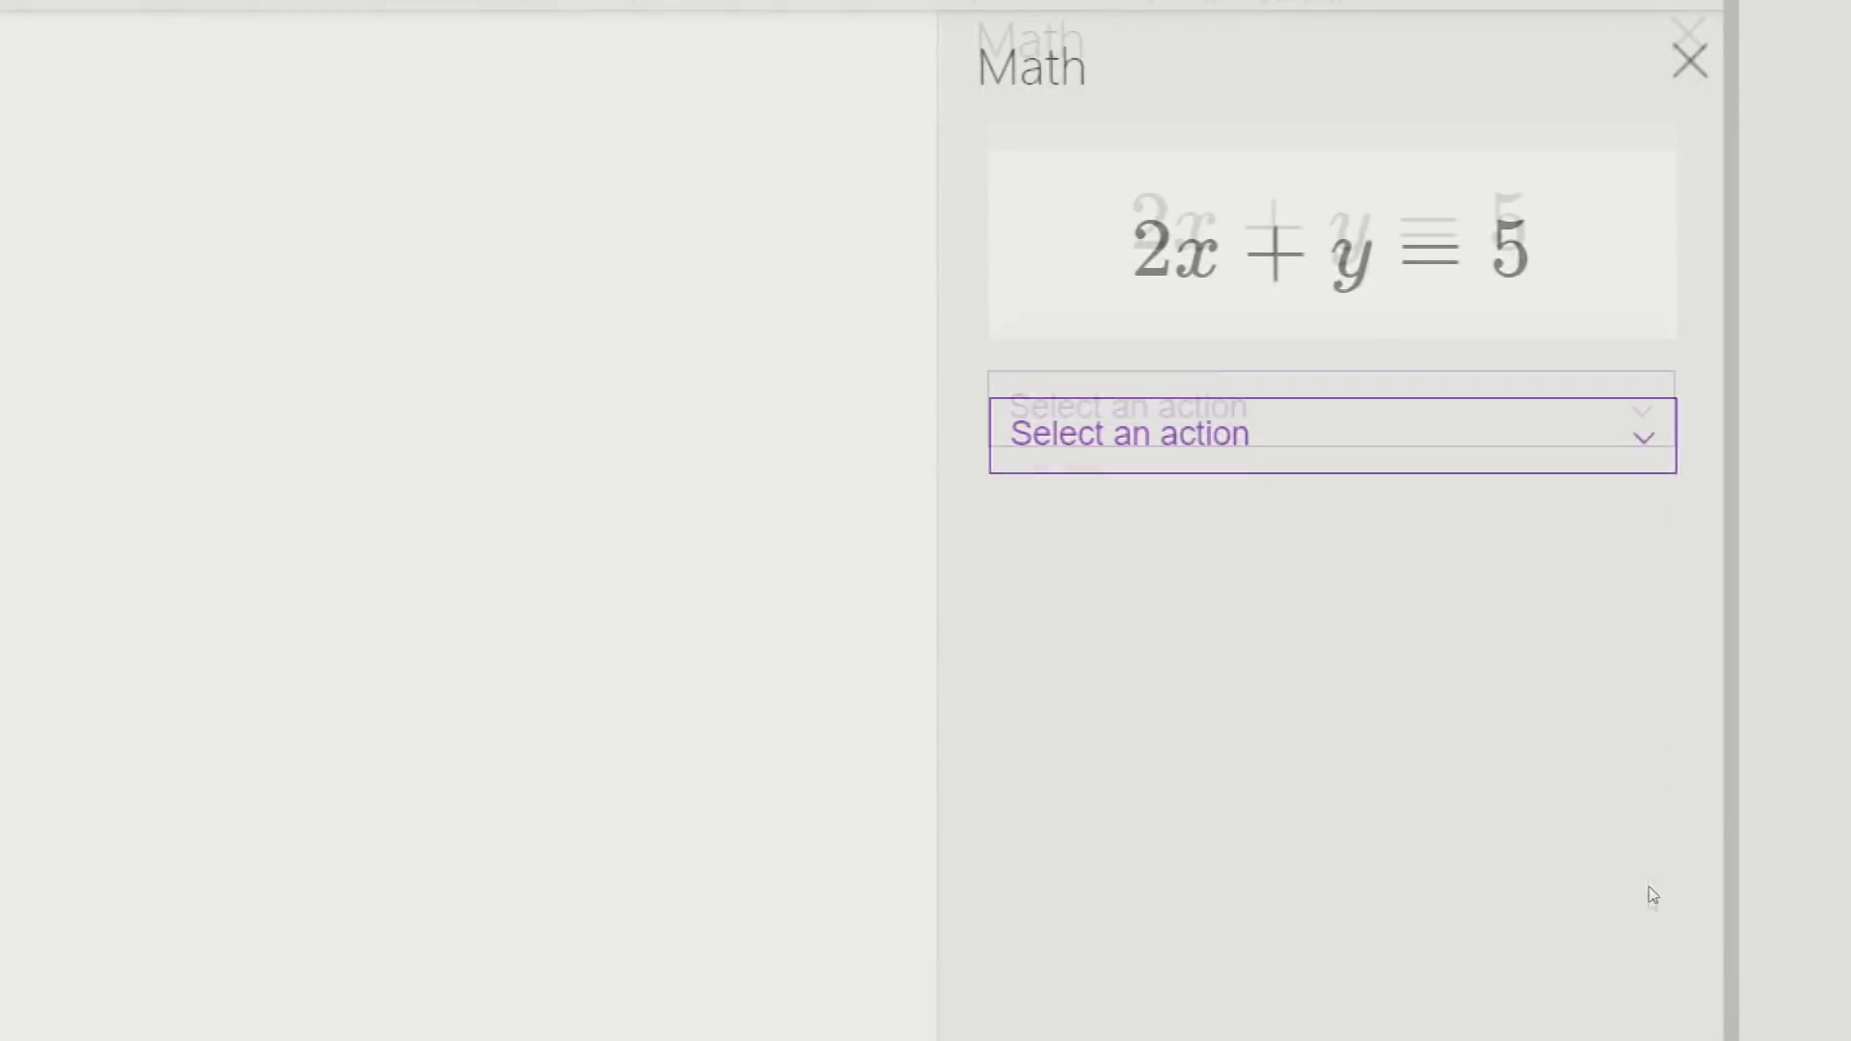
{"action": "left_click", "coordinate": [1638, 436]}
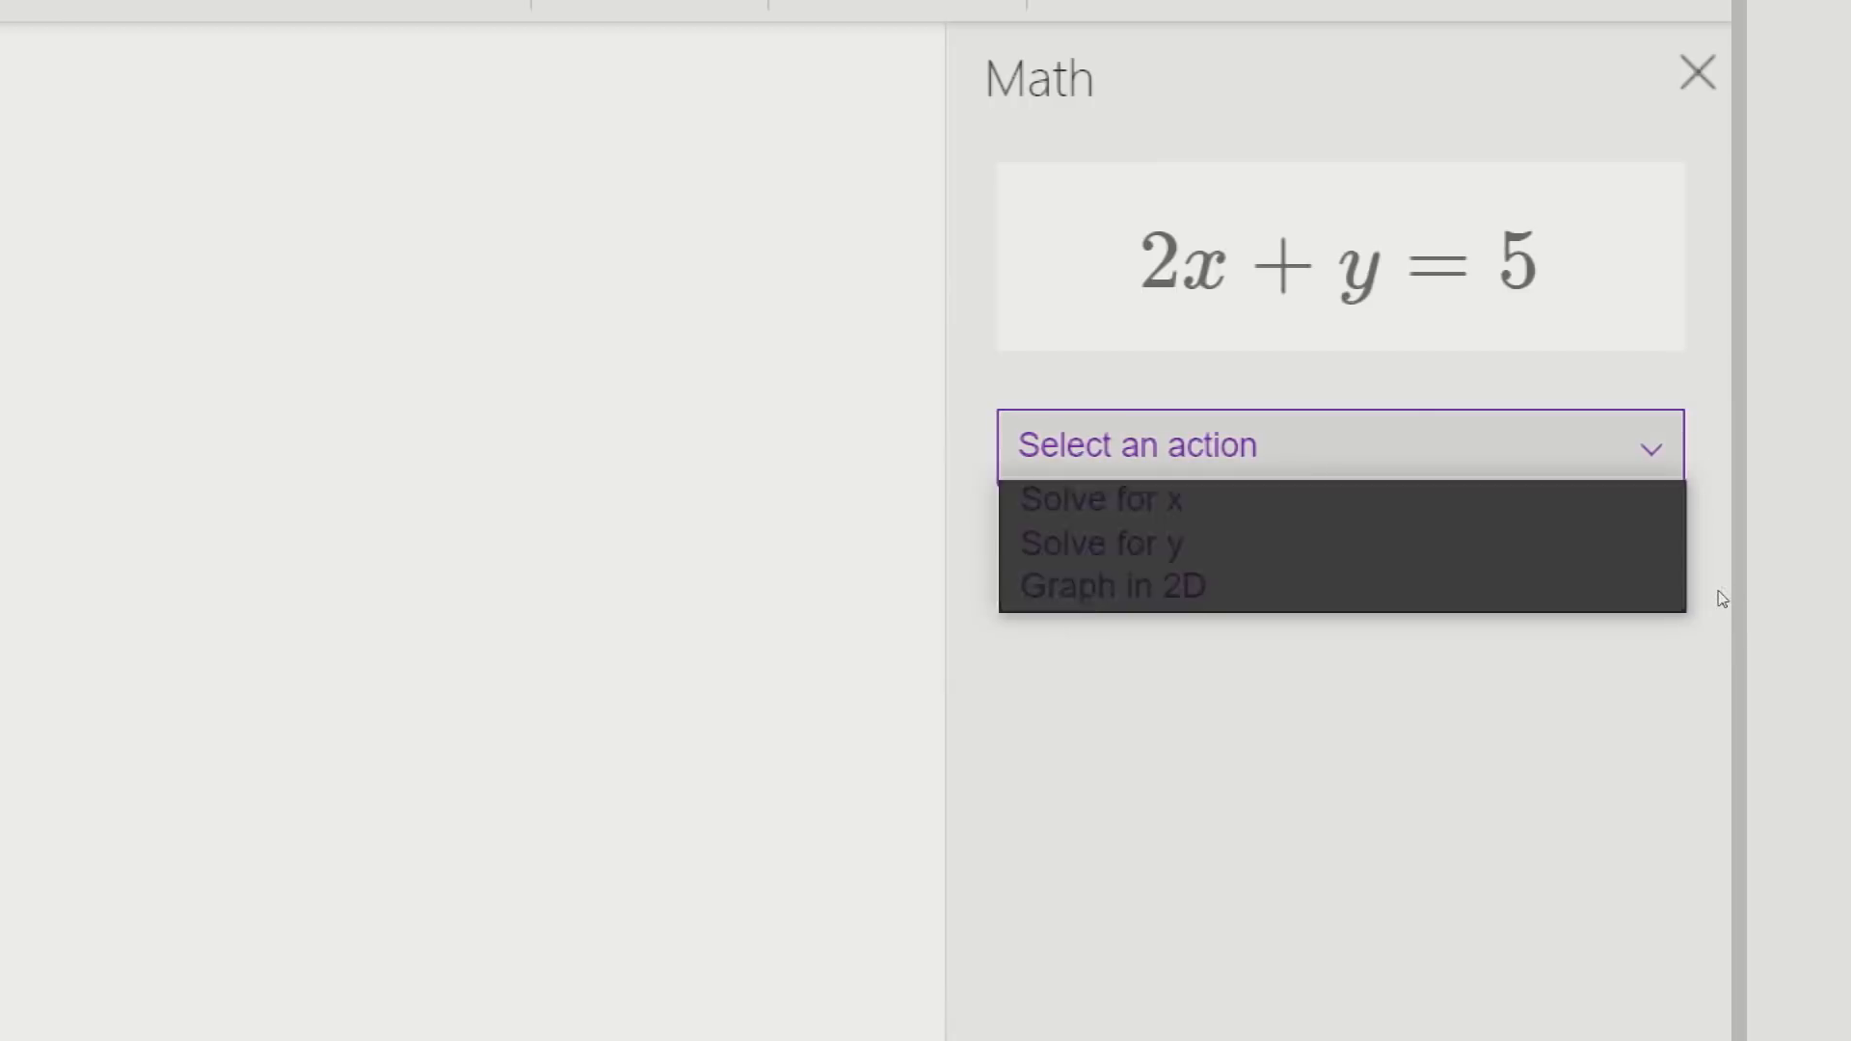
{"action": "key", "text": "Down"}
{"action": "key", "text": "Down"}
{"action": "key", "text": "Up"}
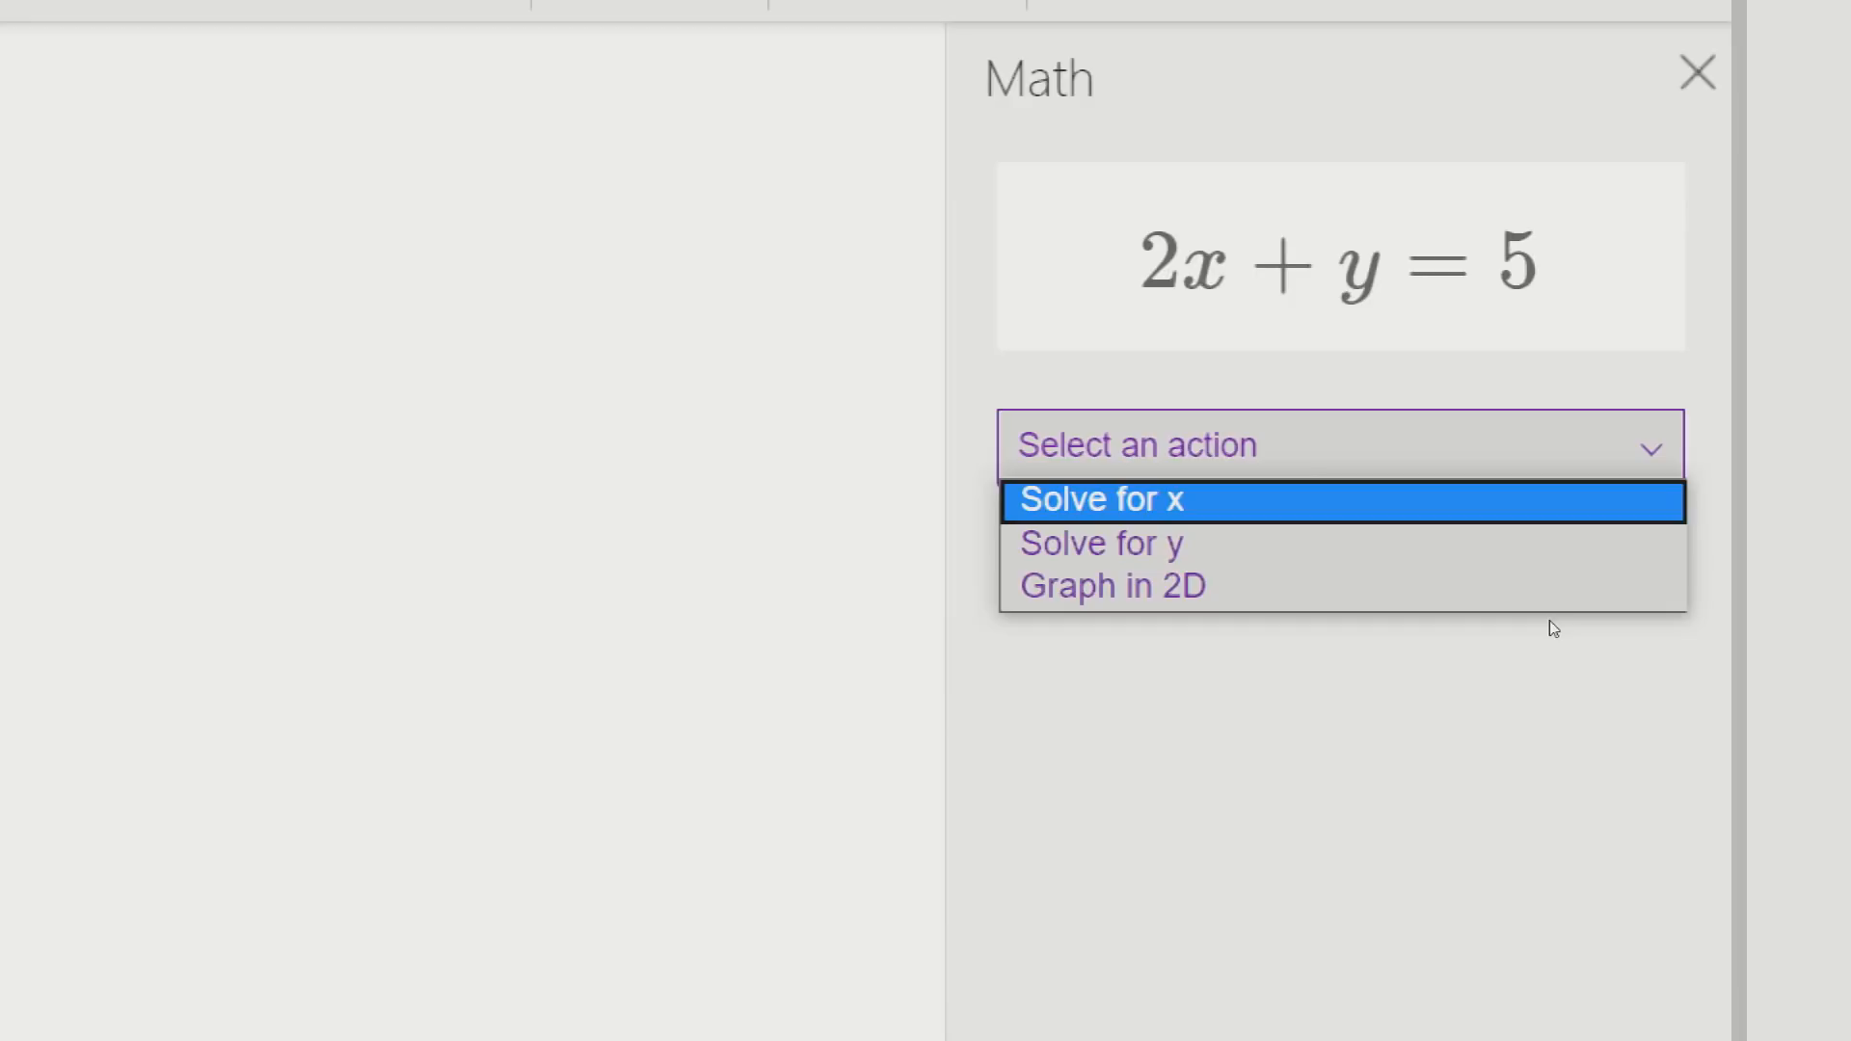
{"action": "key", "text": "Return"}
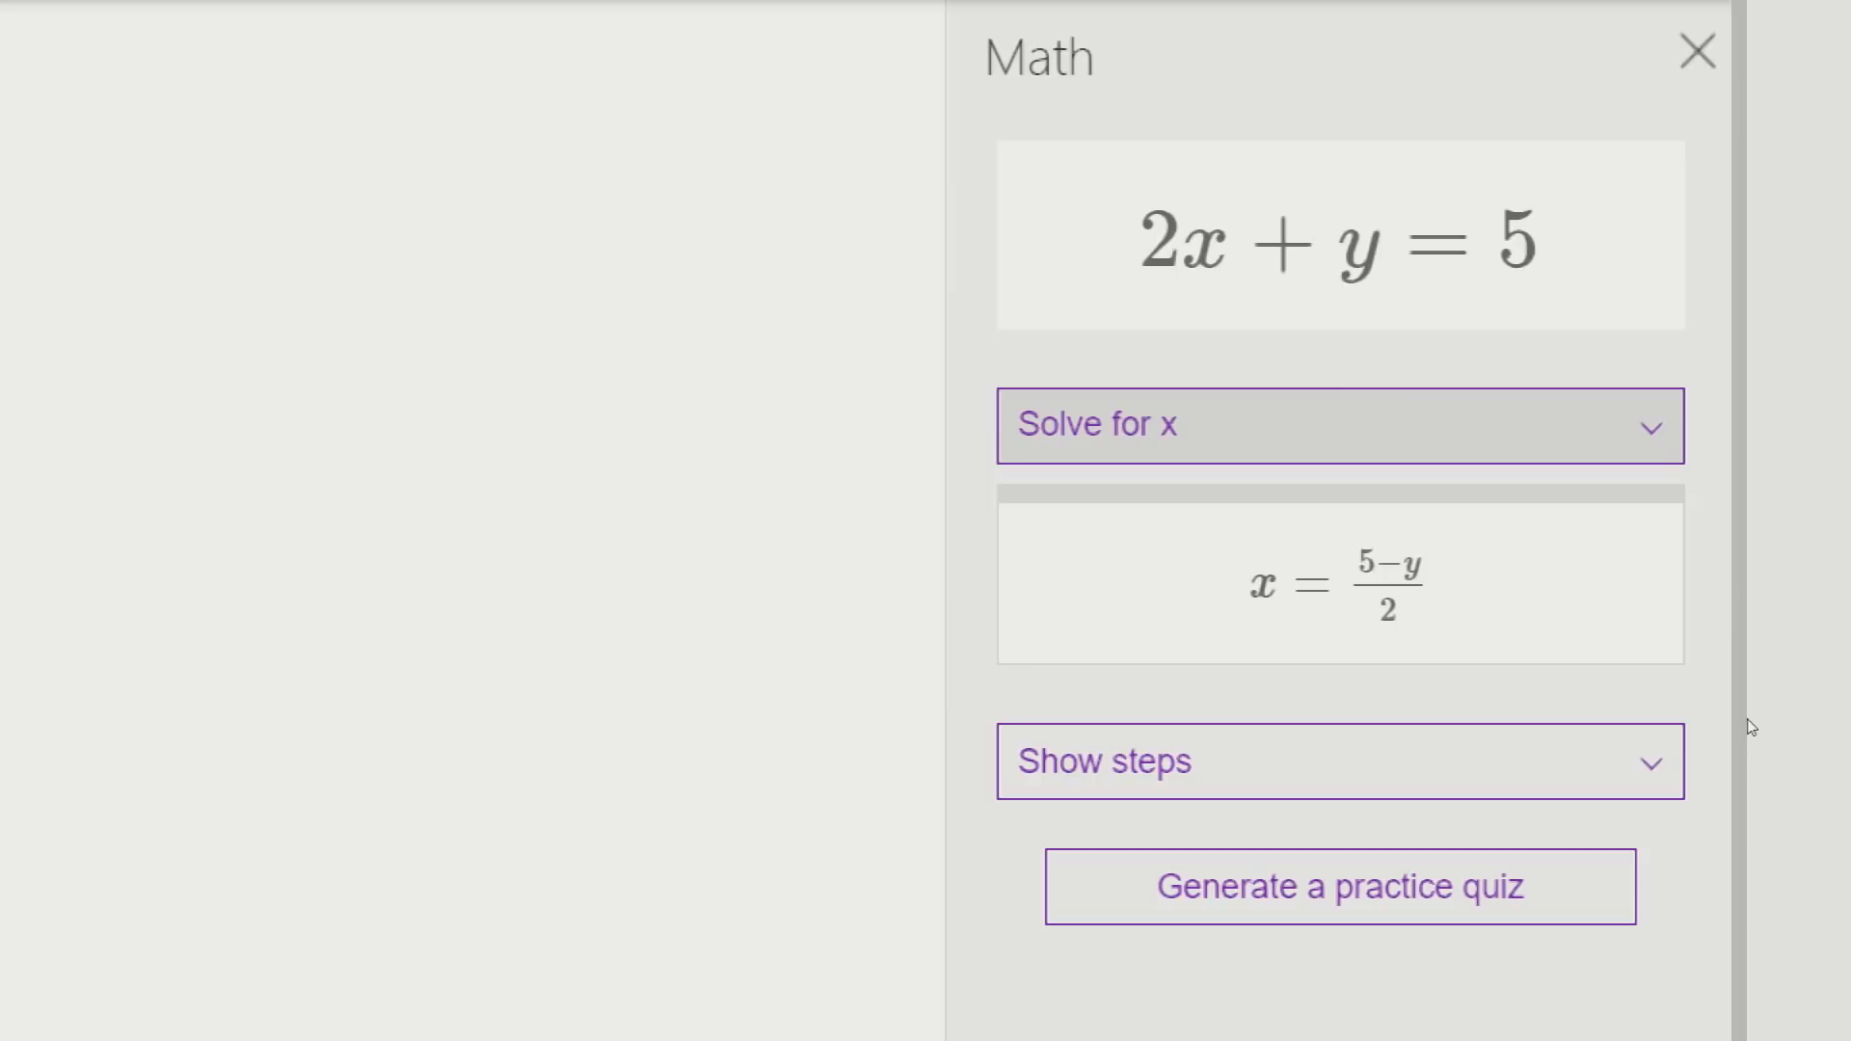
Show the Steps for Solving Linear Equation for the x solution and read through them
{"action": "left_click", "coordinate": [1654, 762]}
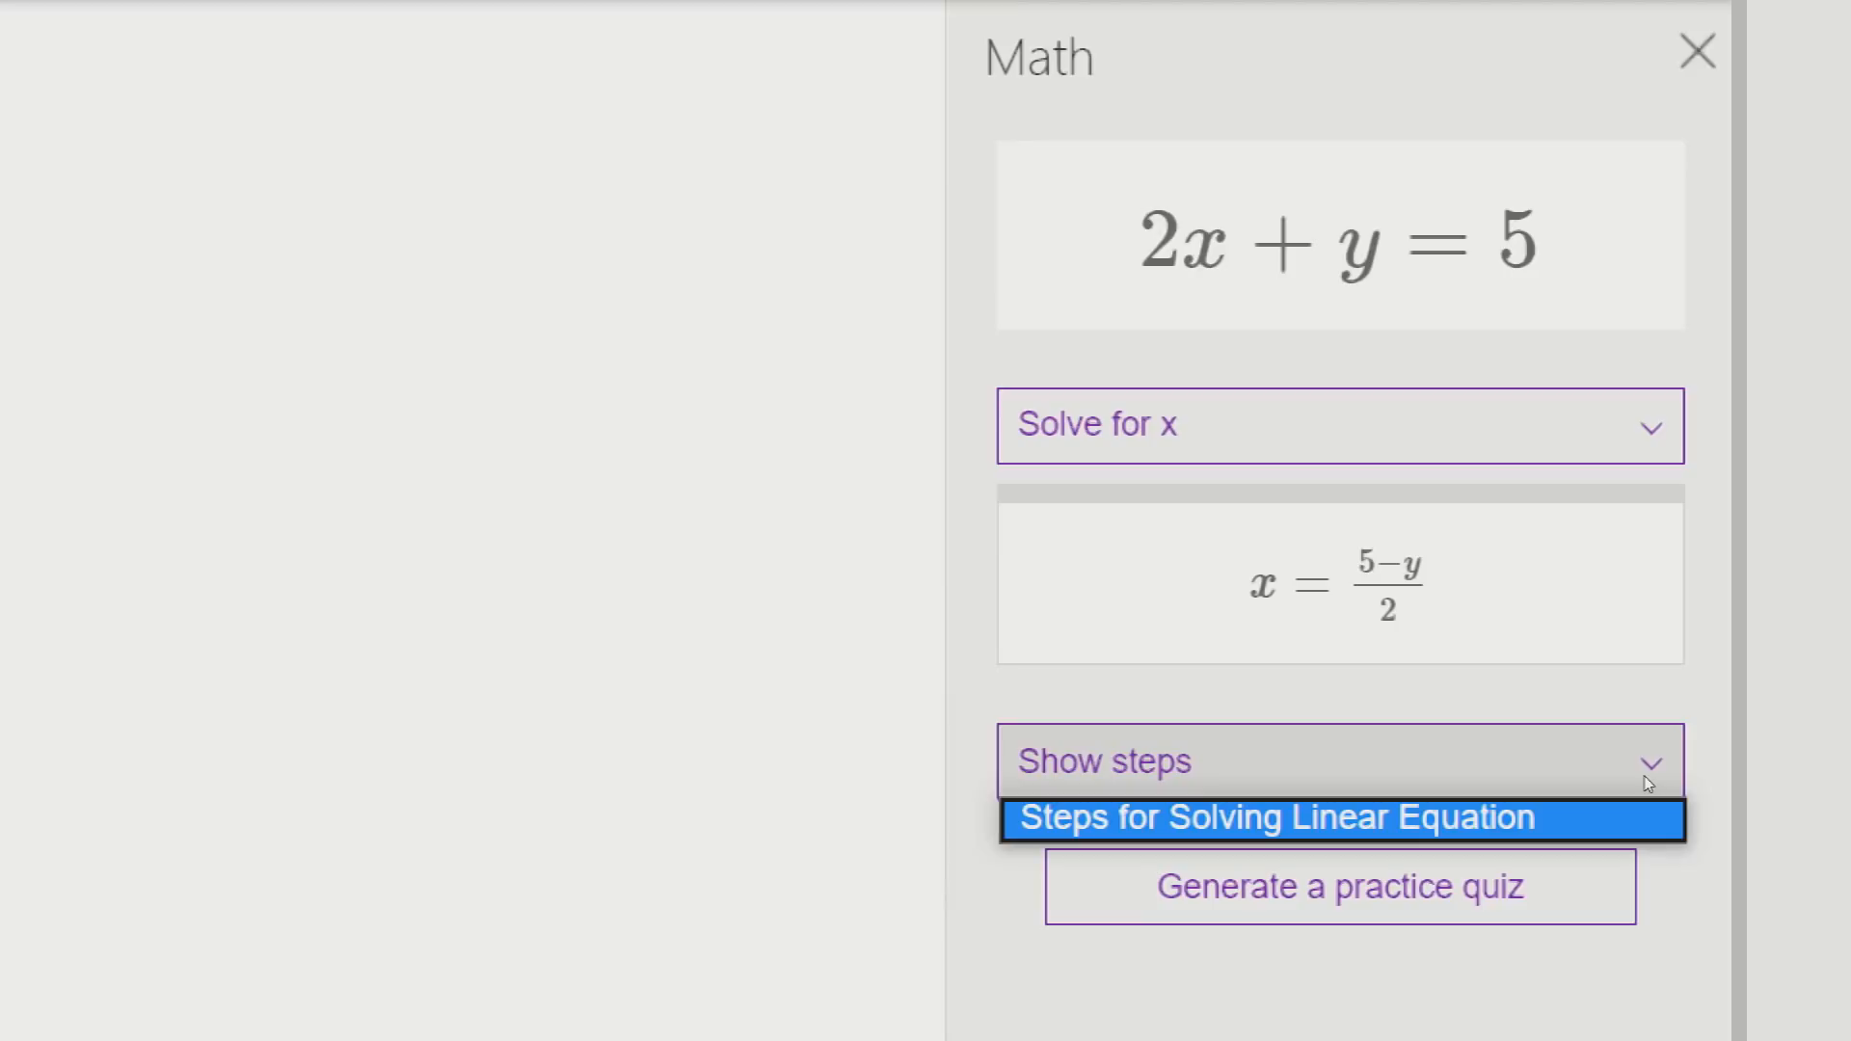
{"action": "key", "text": "Return"}
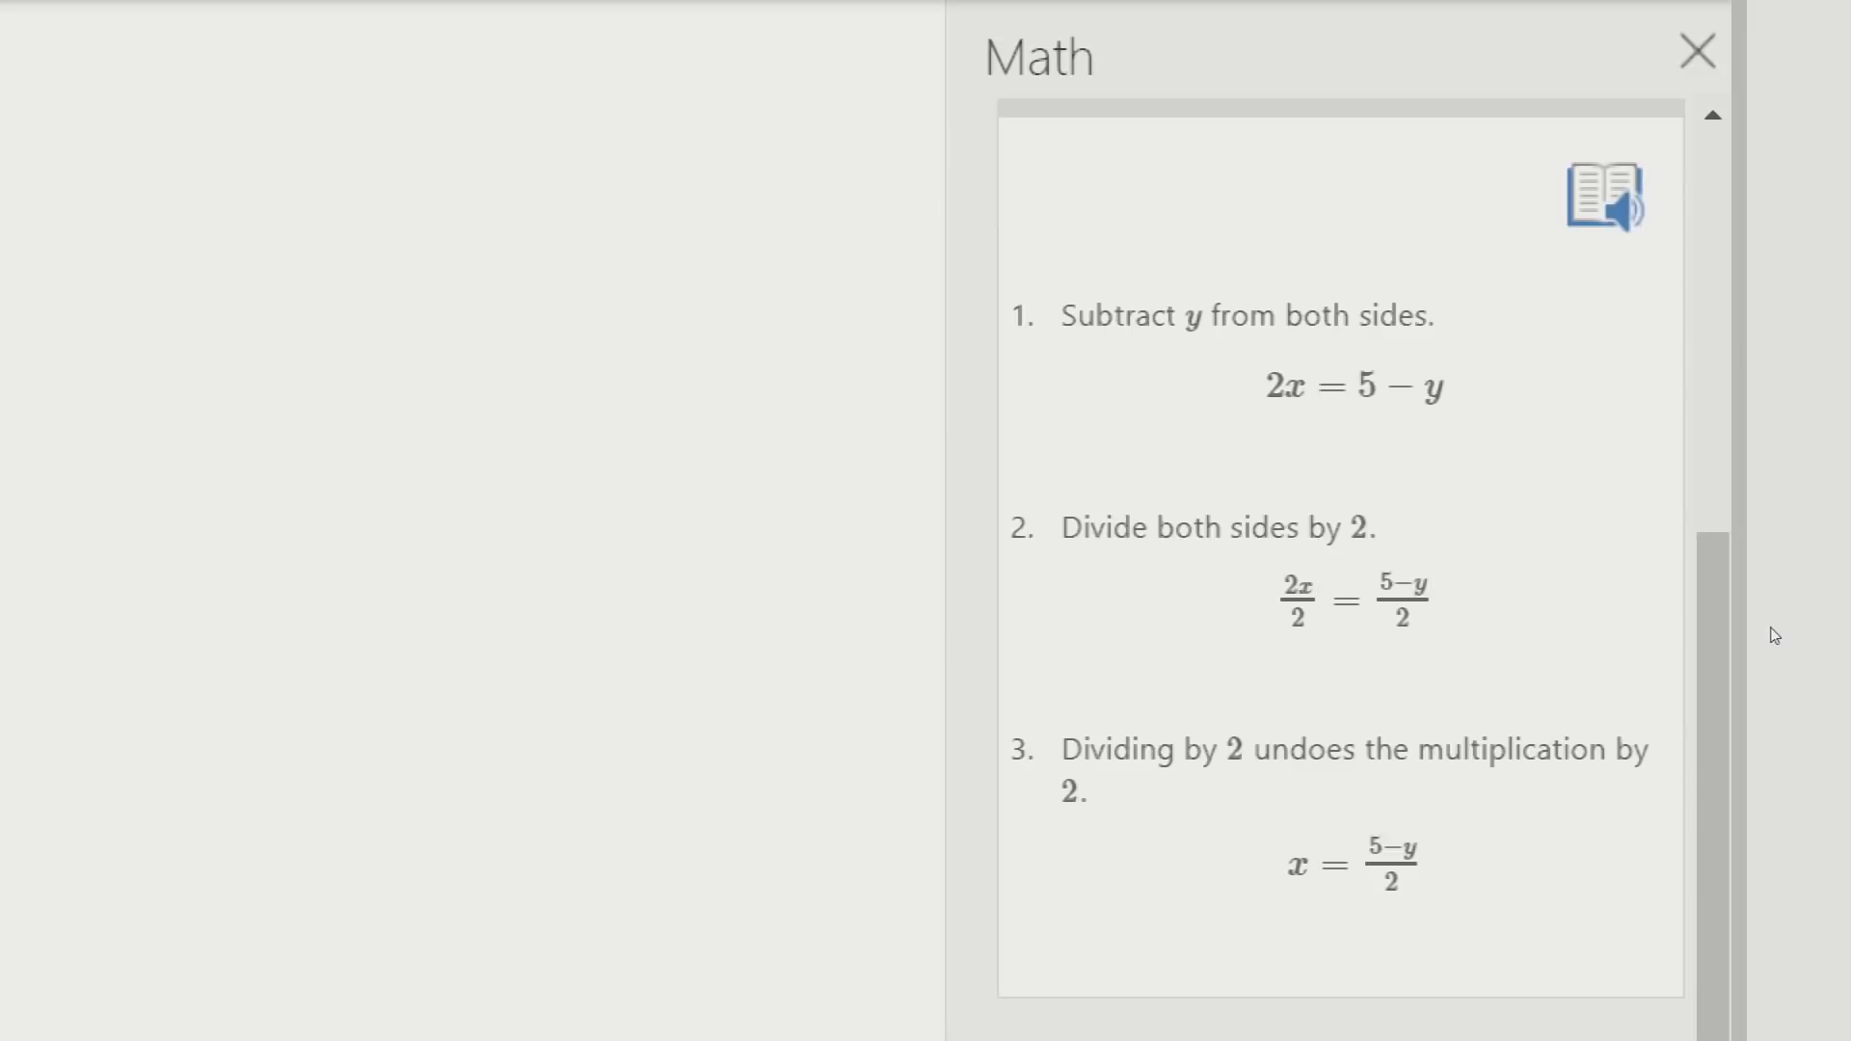
{"action": "scroll", "coordinate": [1774, 636], "scroll_direction": "up", "scroll_amount": 4}
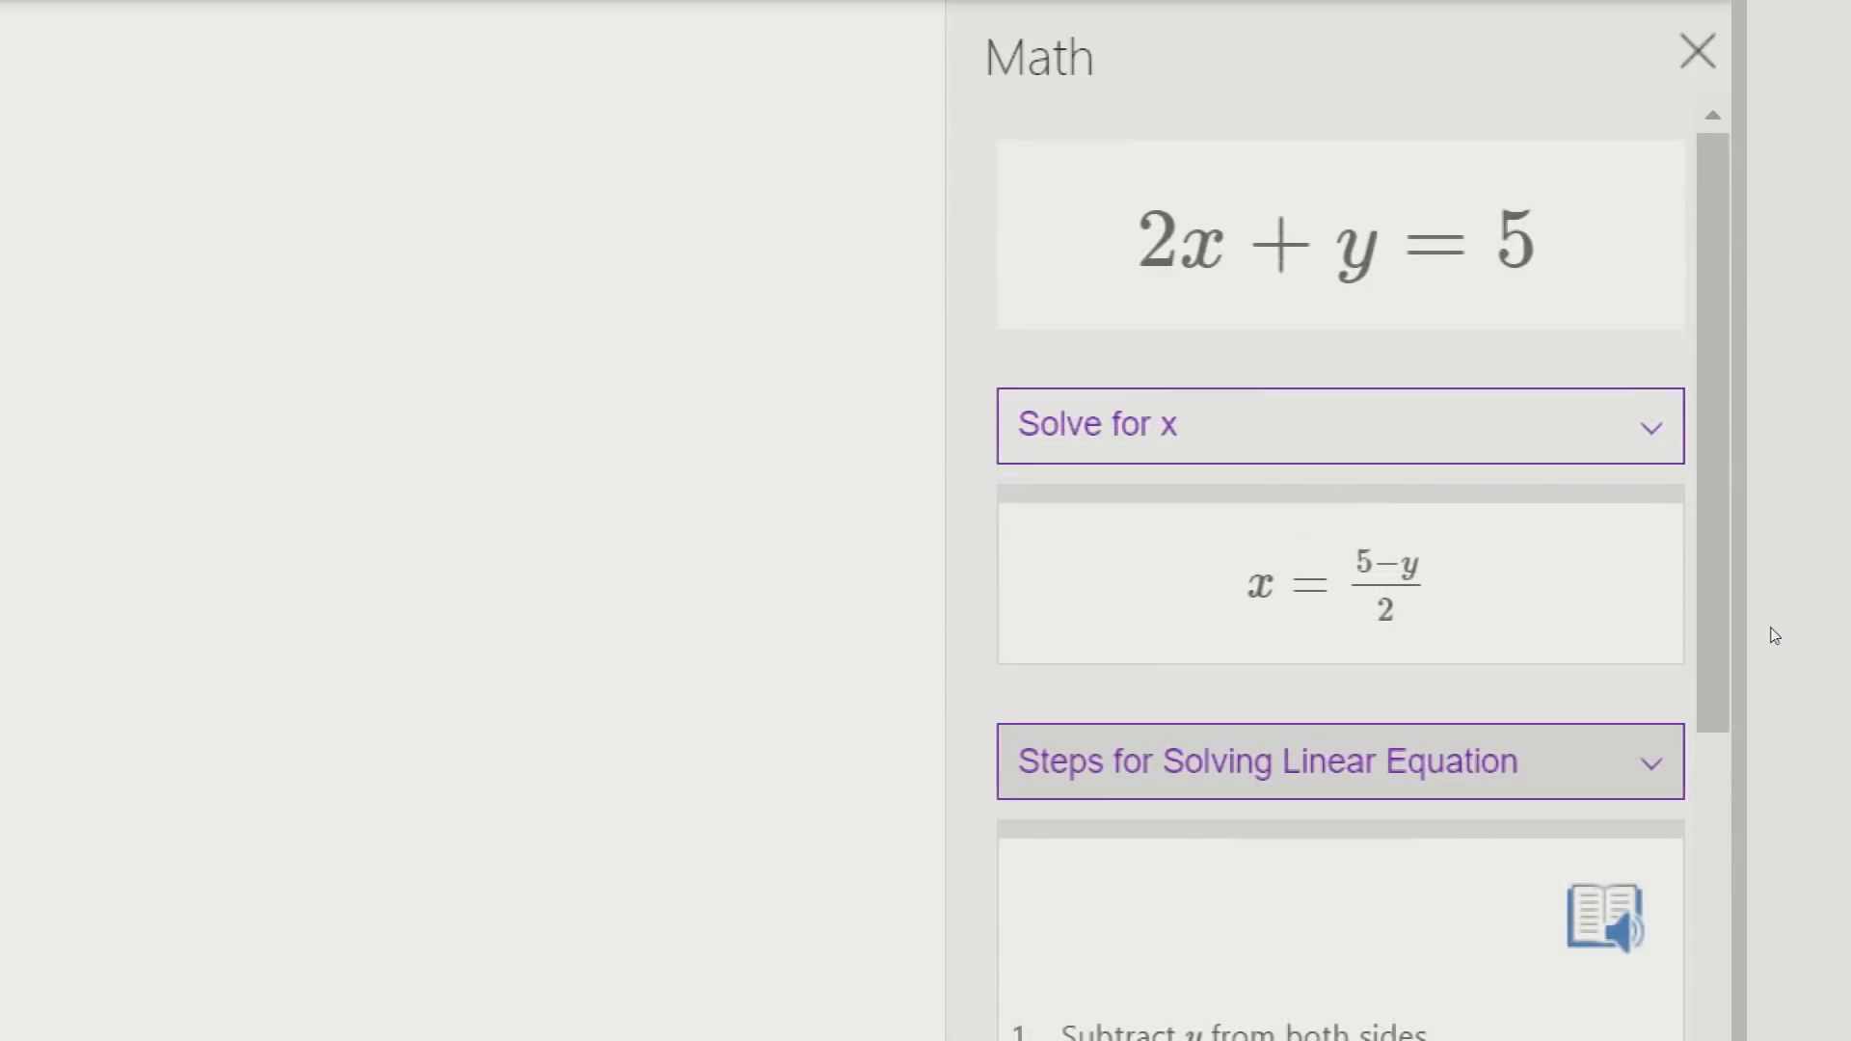
{"action": "scroll", "coordinate": [1775, 636], "scroll_direction": "down", "scroll_amount": 5}
{"action": "scroll", "coordinate": [1770, 592], "scroll_direction": "up", "scroll_amount": 3}
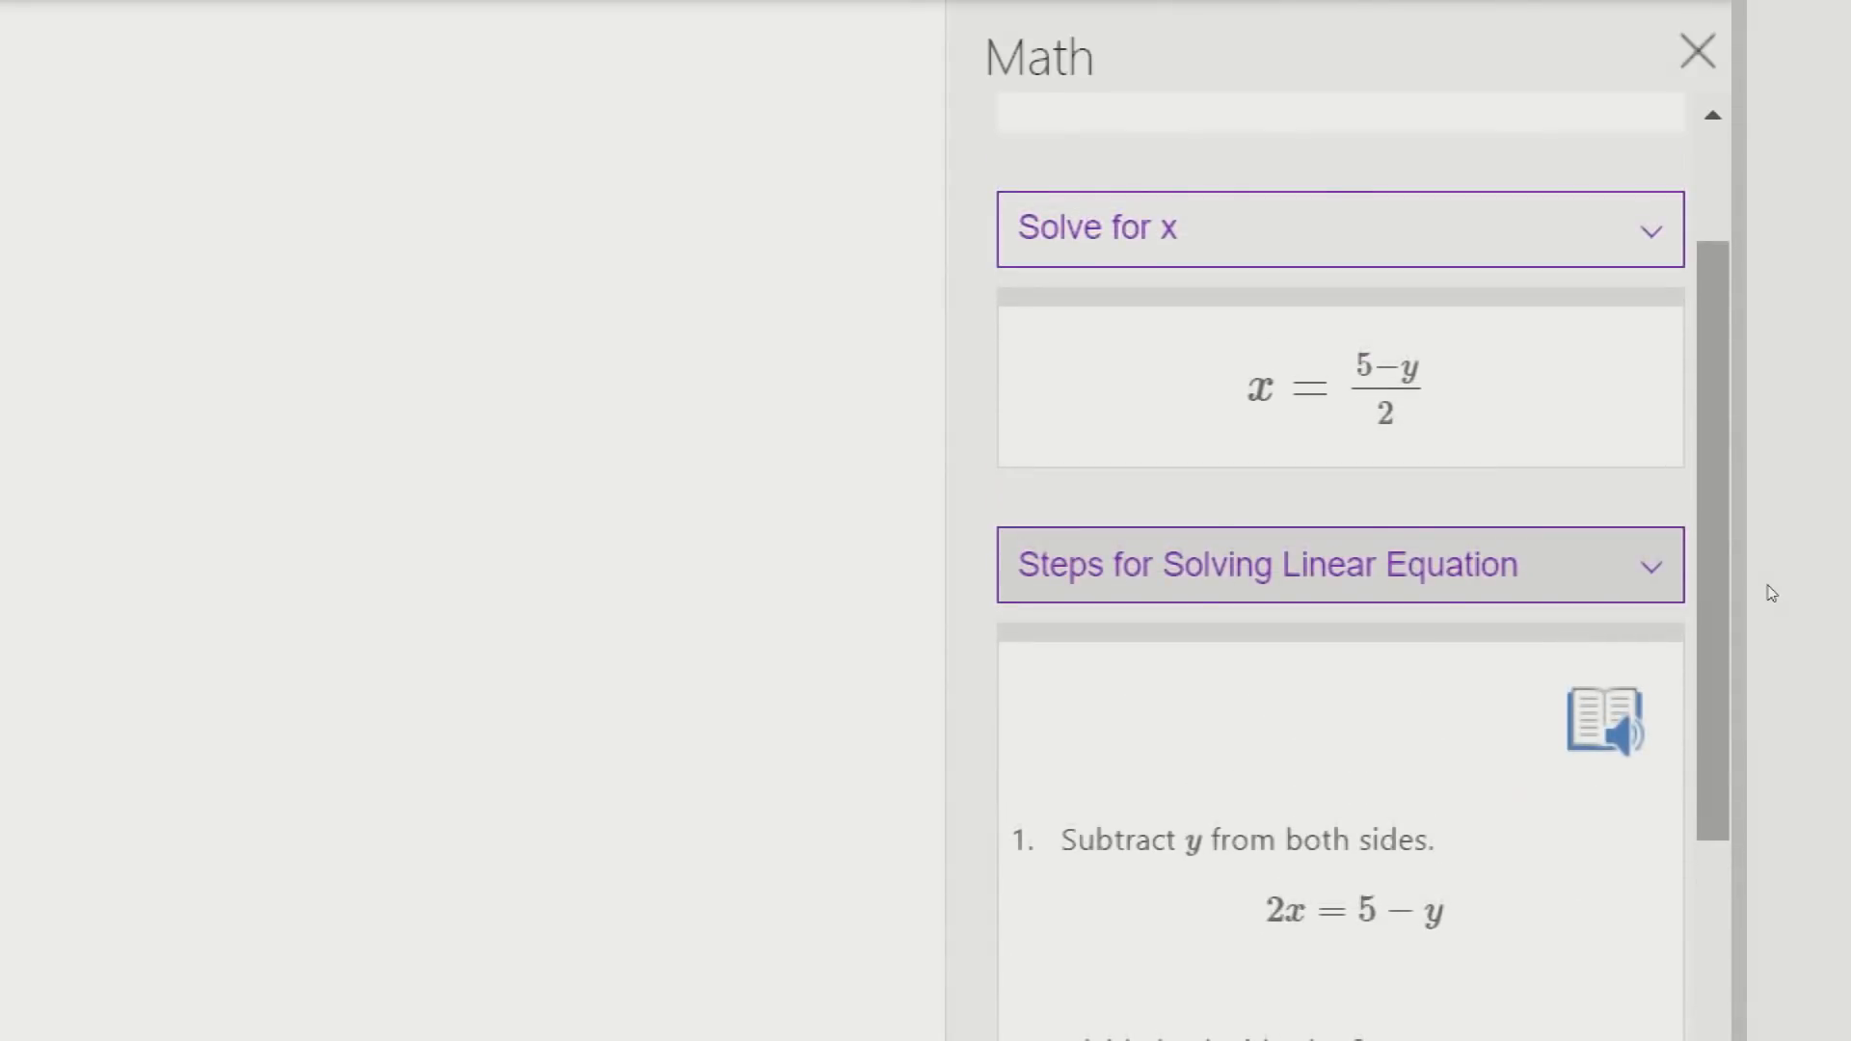
{"action": "scroll", "coordinate": [1771, 593], "scroll_direction": "up", "scroll_amount": 2}
Switch the Math assistant to Solve for y and display the Solution Steps
{"action": "left_click", "coordinate": [1651, 427]}
{"action": "key", "text": "Down"}
{"action": "key", "text": "Return"}
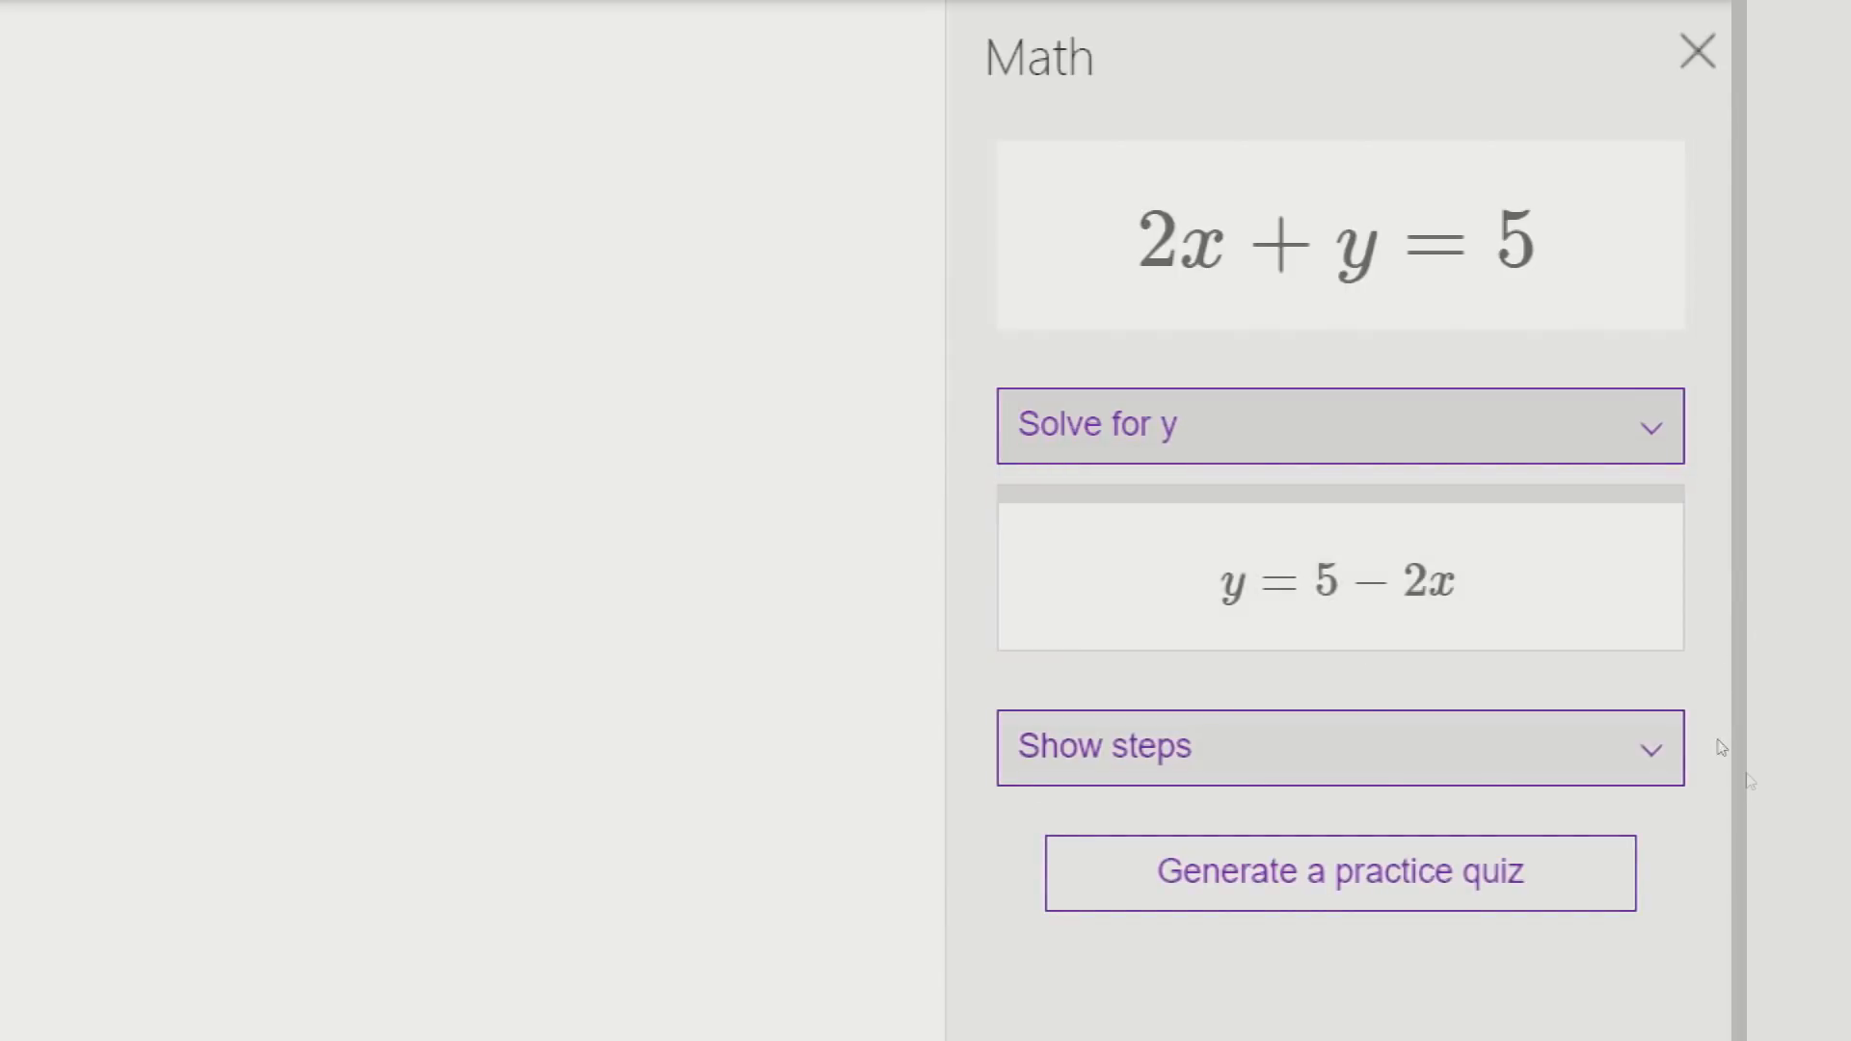
{"action": "left_click", "coordinate": [1666, 748]}
{"action": "left_click", "coordinate": [1660, 782]}
{"action": "key", "text": "alt+Down"}
{"action": "key", "text": "Return"}
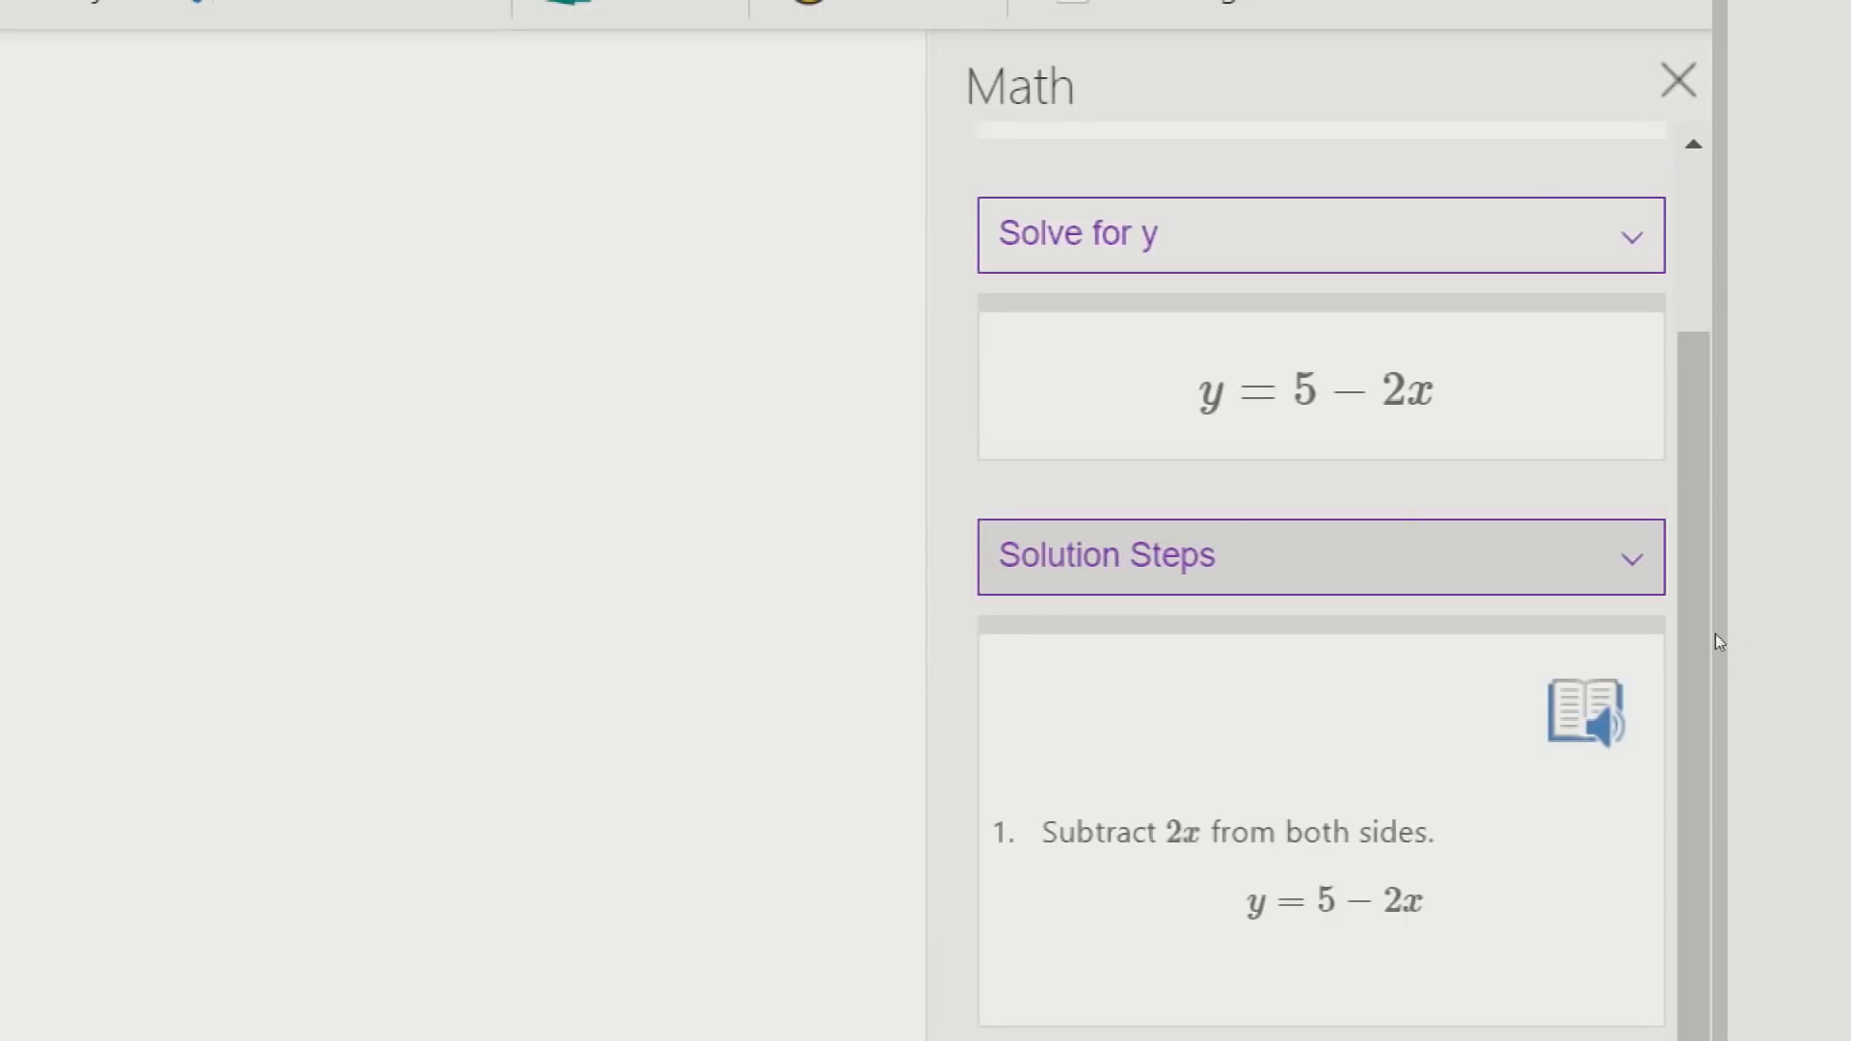
Graph the equation in 2D with the Math assistant and examine the plotted line
{"action": "key", "text": "alt+Down"}
{"action": "key", "text": "shift+Tab"}
{"action": "key", "text": "alt+Down"}
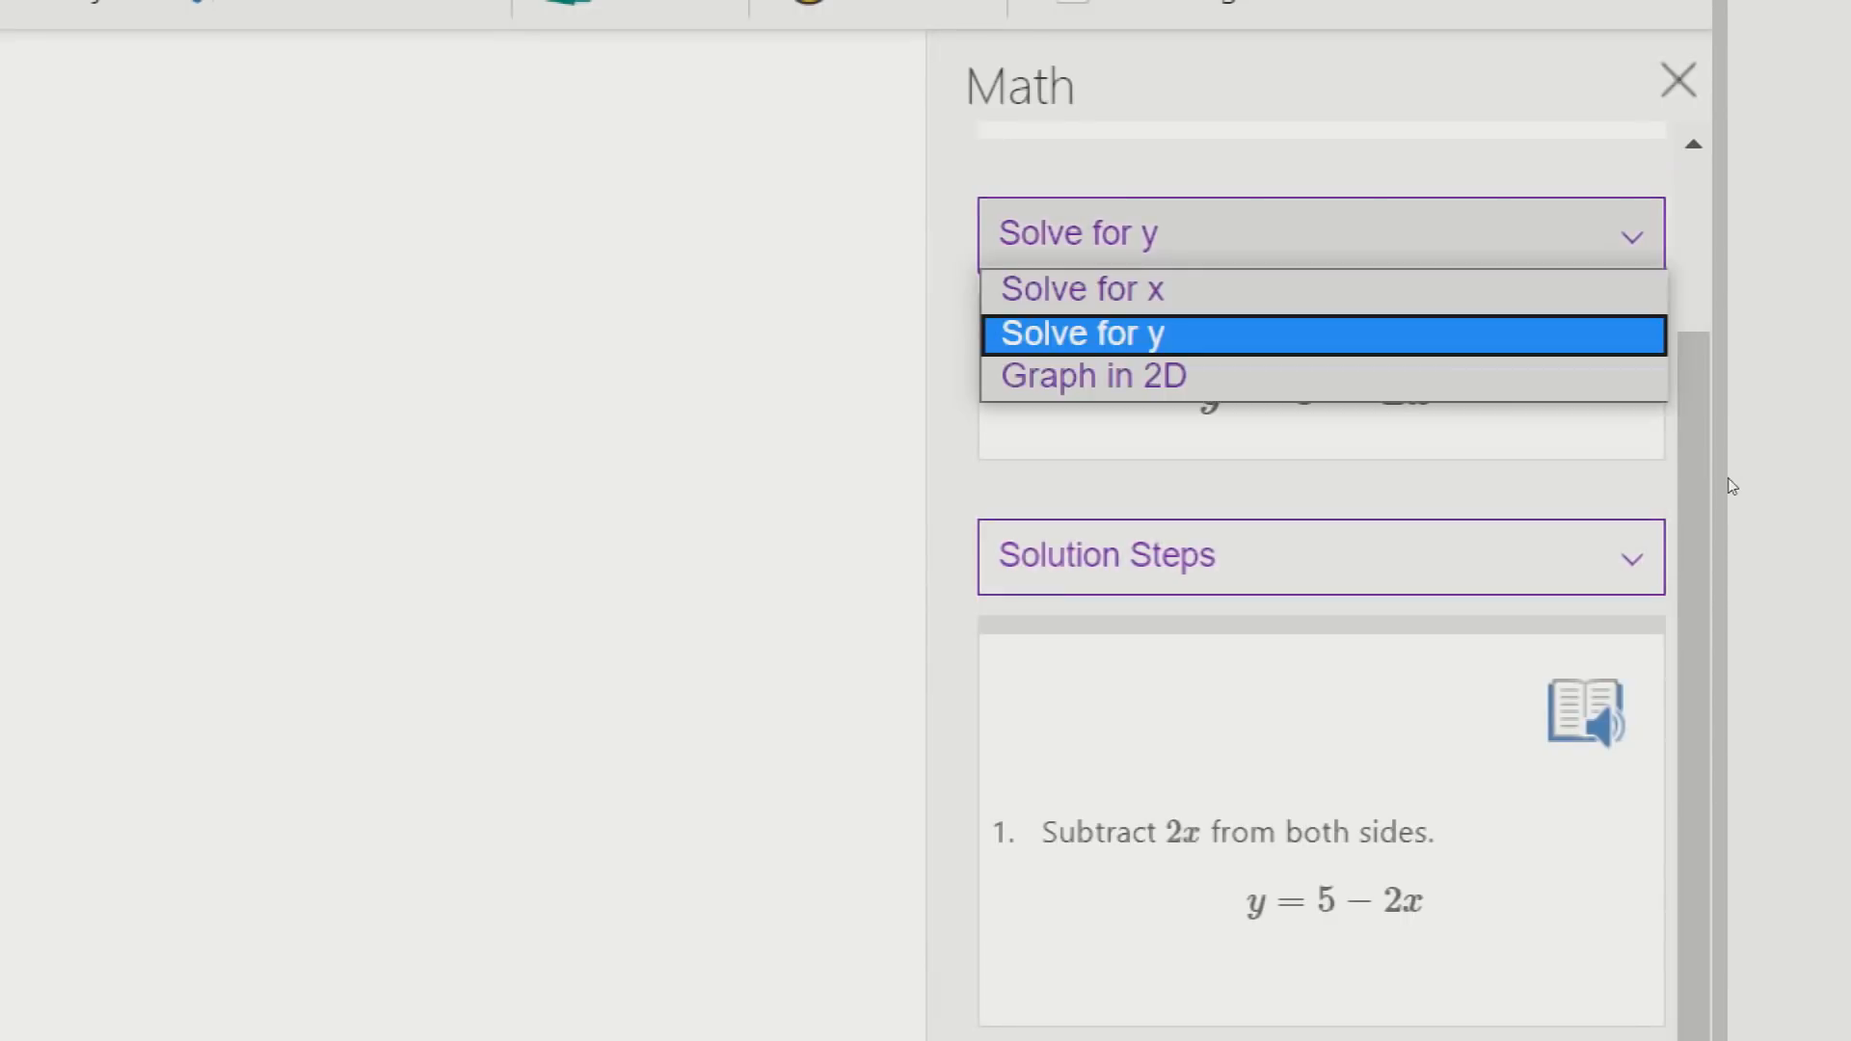
{"action": "key", "text": "Down"}
{"action": "key", "text": "Return"}
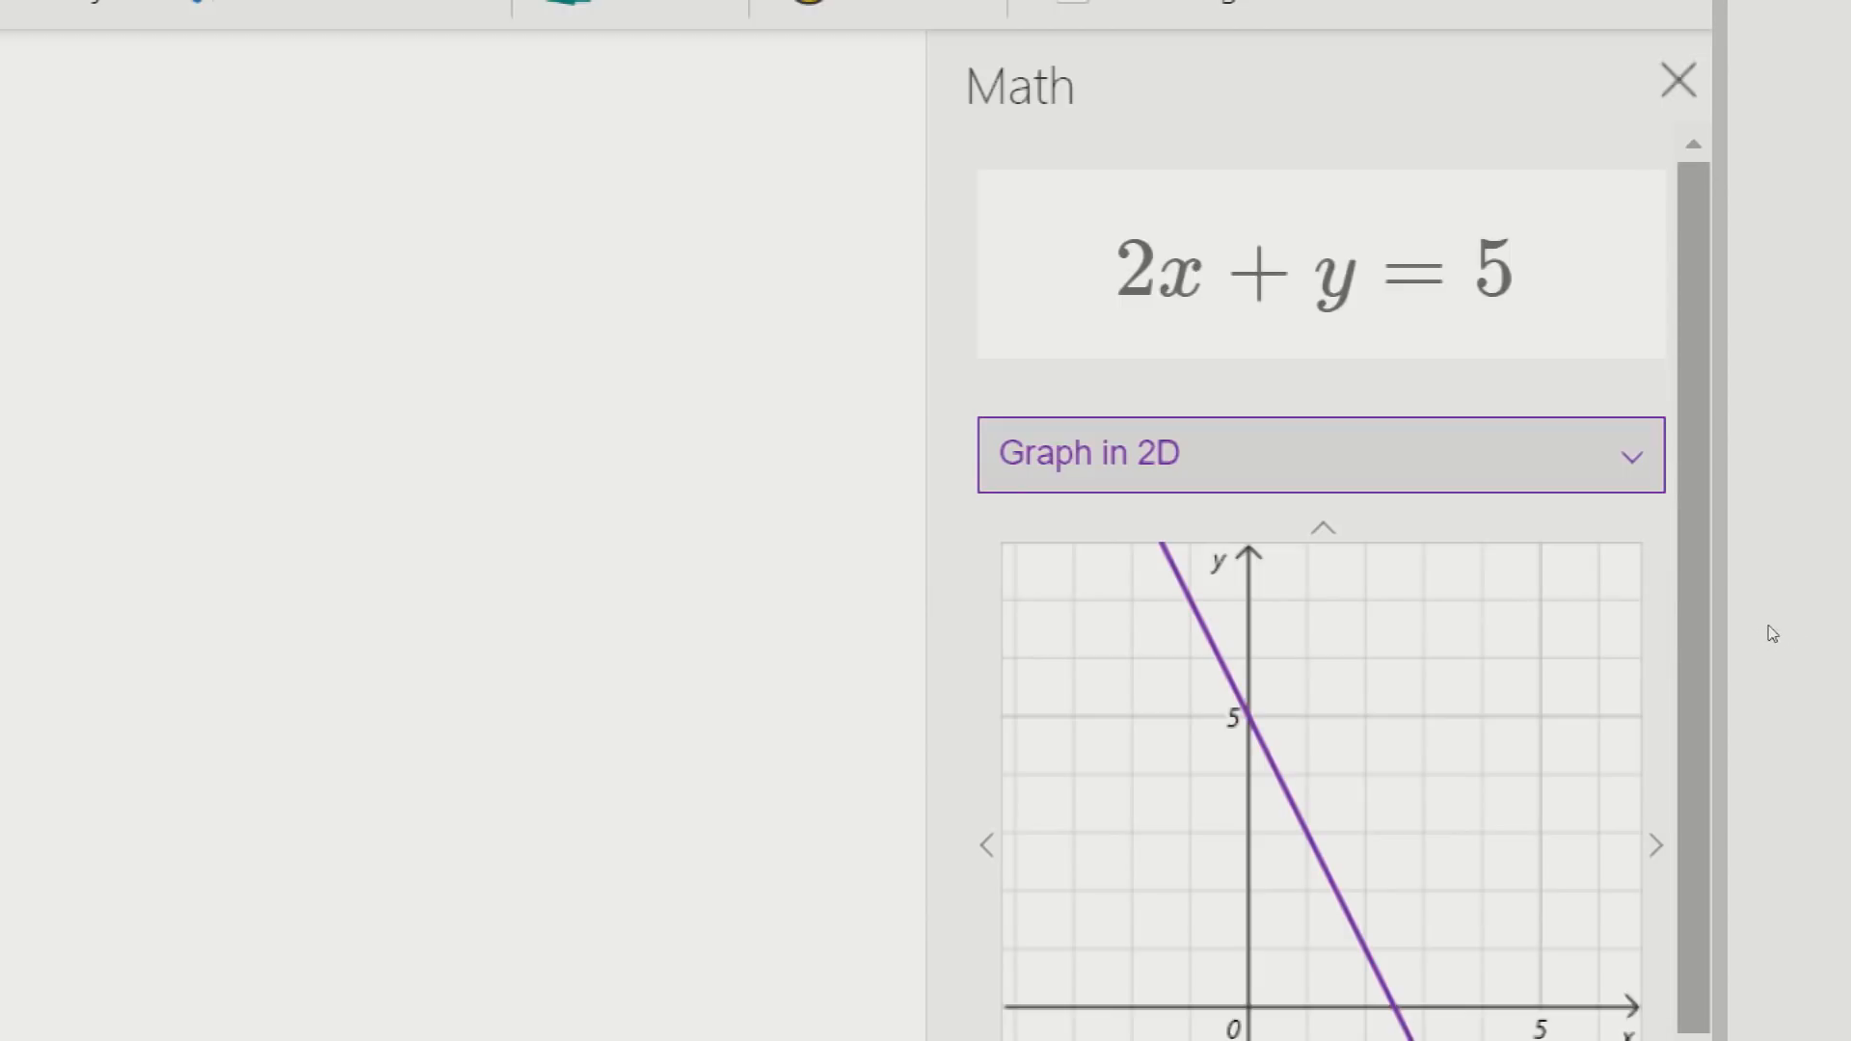
{"action": "left_click_drag", "start_coordinate": [1694, 629], "coordinate": [1694, 752]}
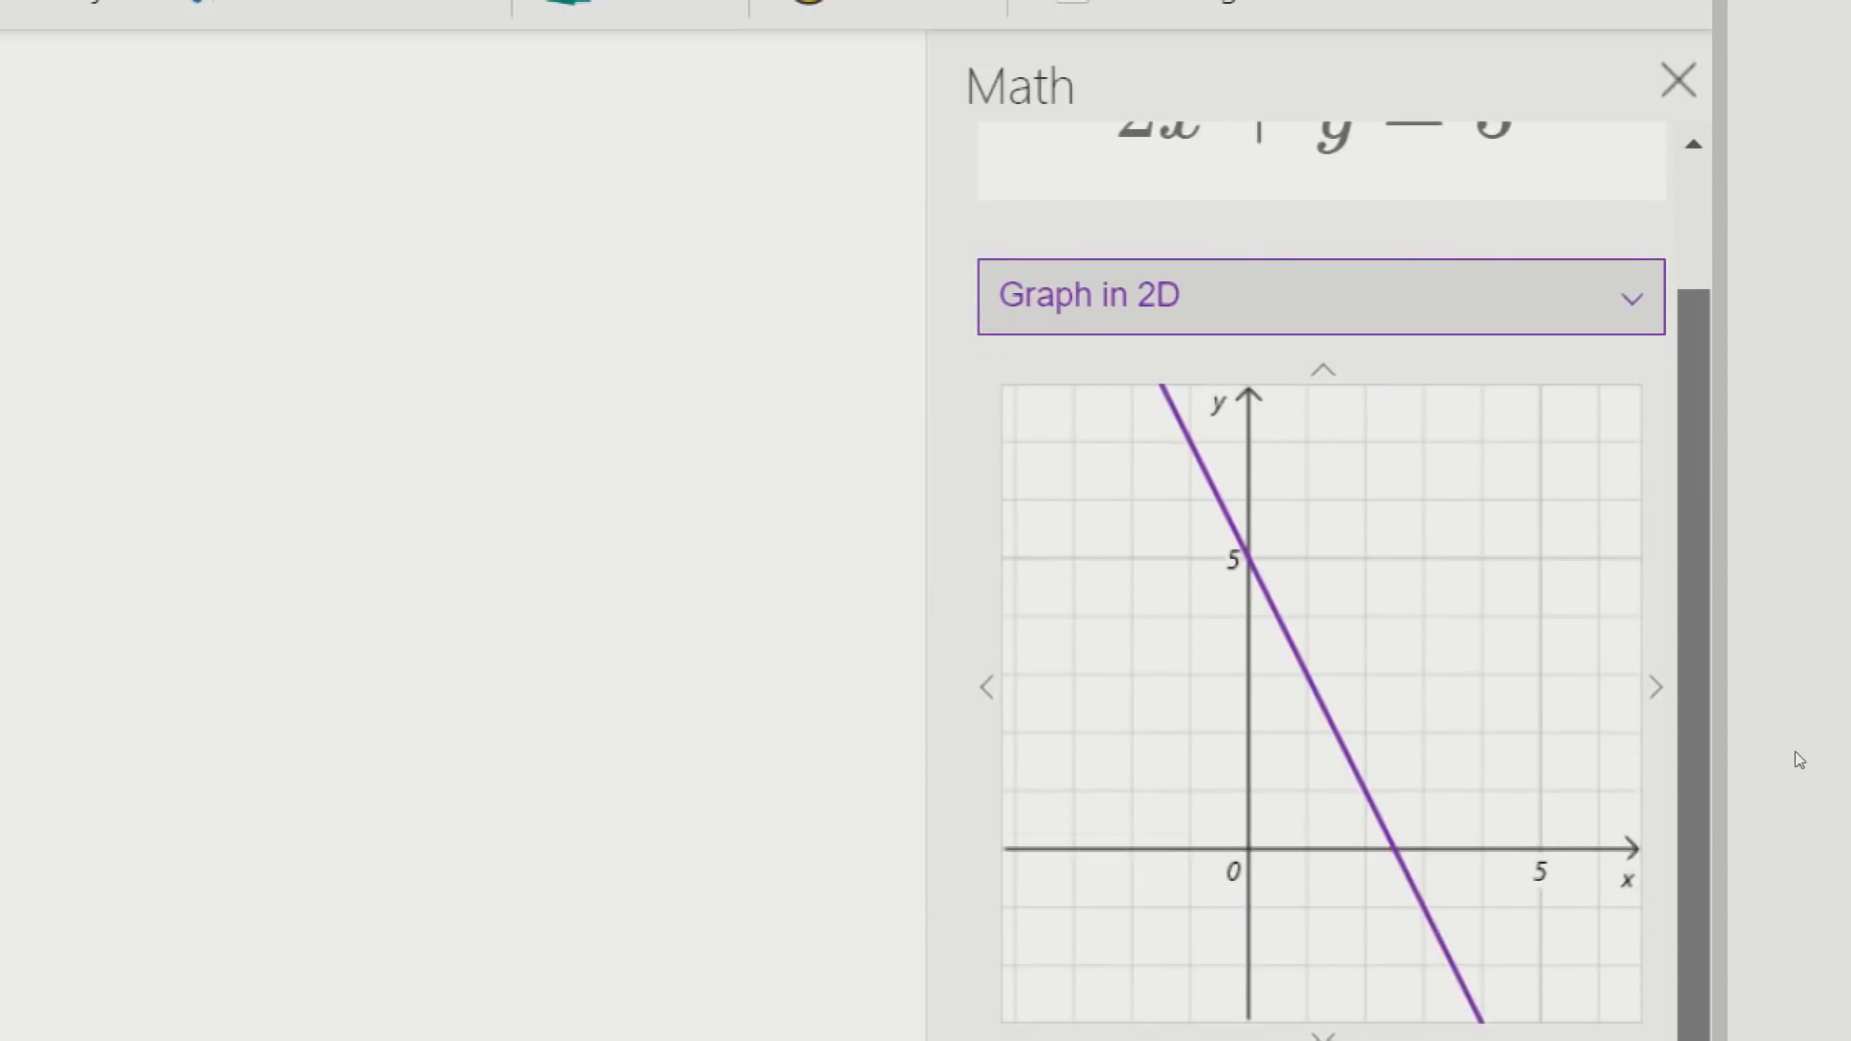
{"action": "left_click_drag", "start_coordinate": [1798, 760], "coordinate": [1772, 529]}
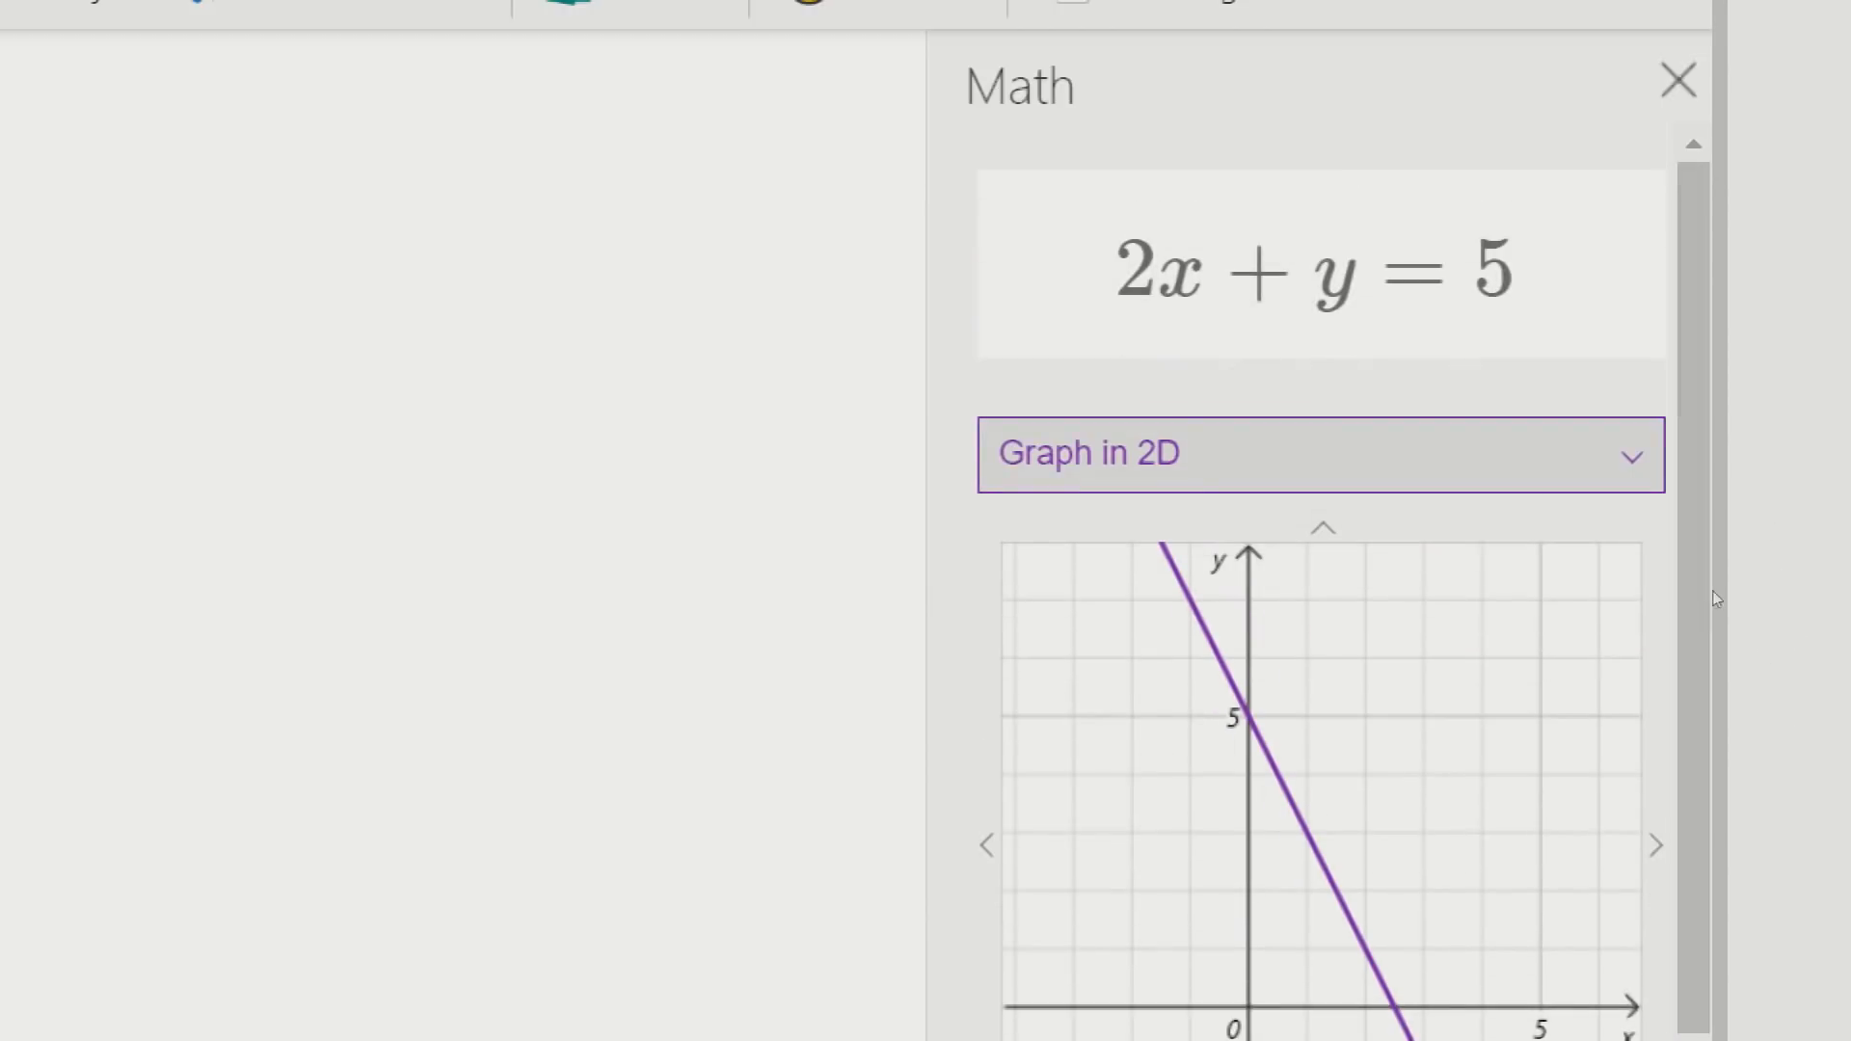
Return the Math action to Solve for x and generate a practice quiz with 3 questions below the equation on the Winter page
{"action": "key", "text": "alt+Down"}
{"action": "key", "text": "Up"}
{"action": "key", "text": "Up"}
{"action": "key", "text": "Return"}
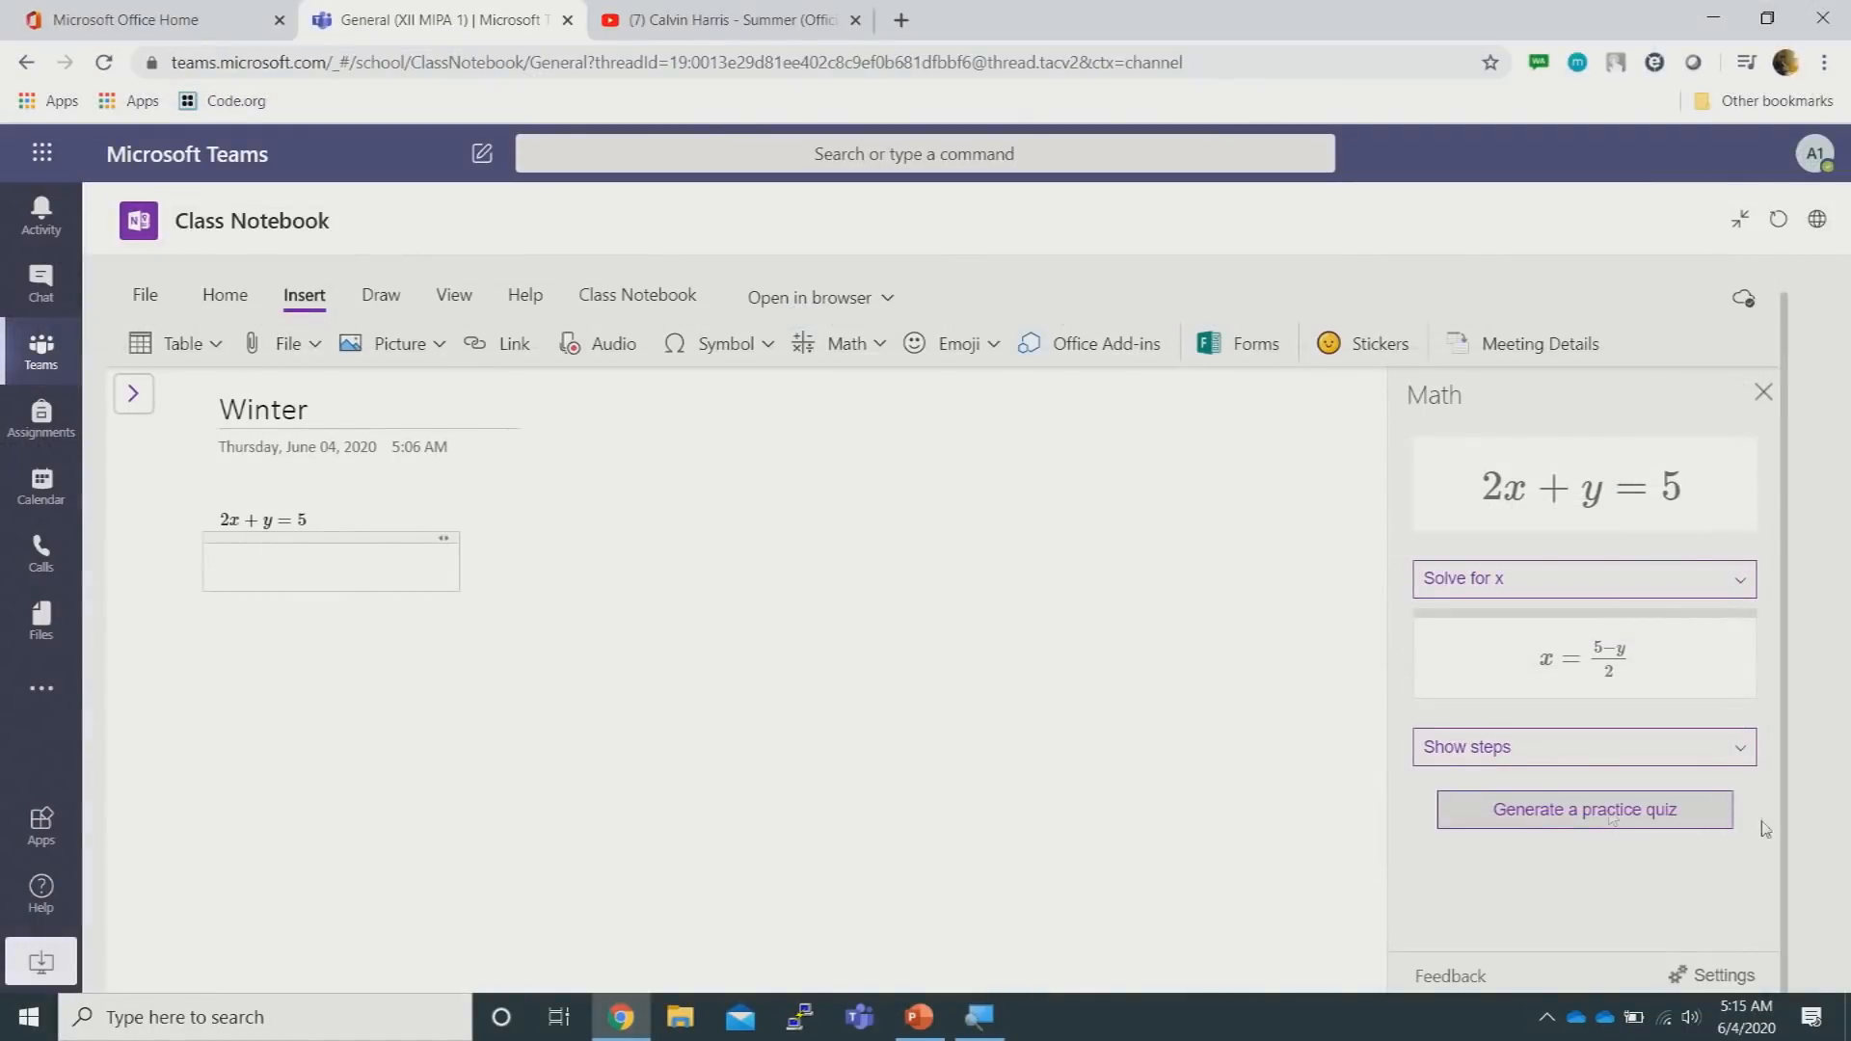
{"action": "left_click", "coordinate": [1378, 930]}
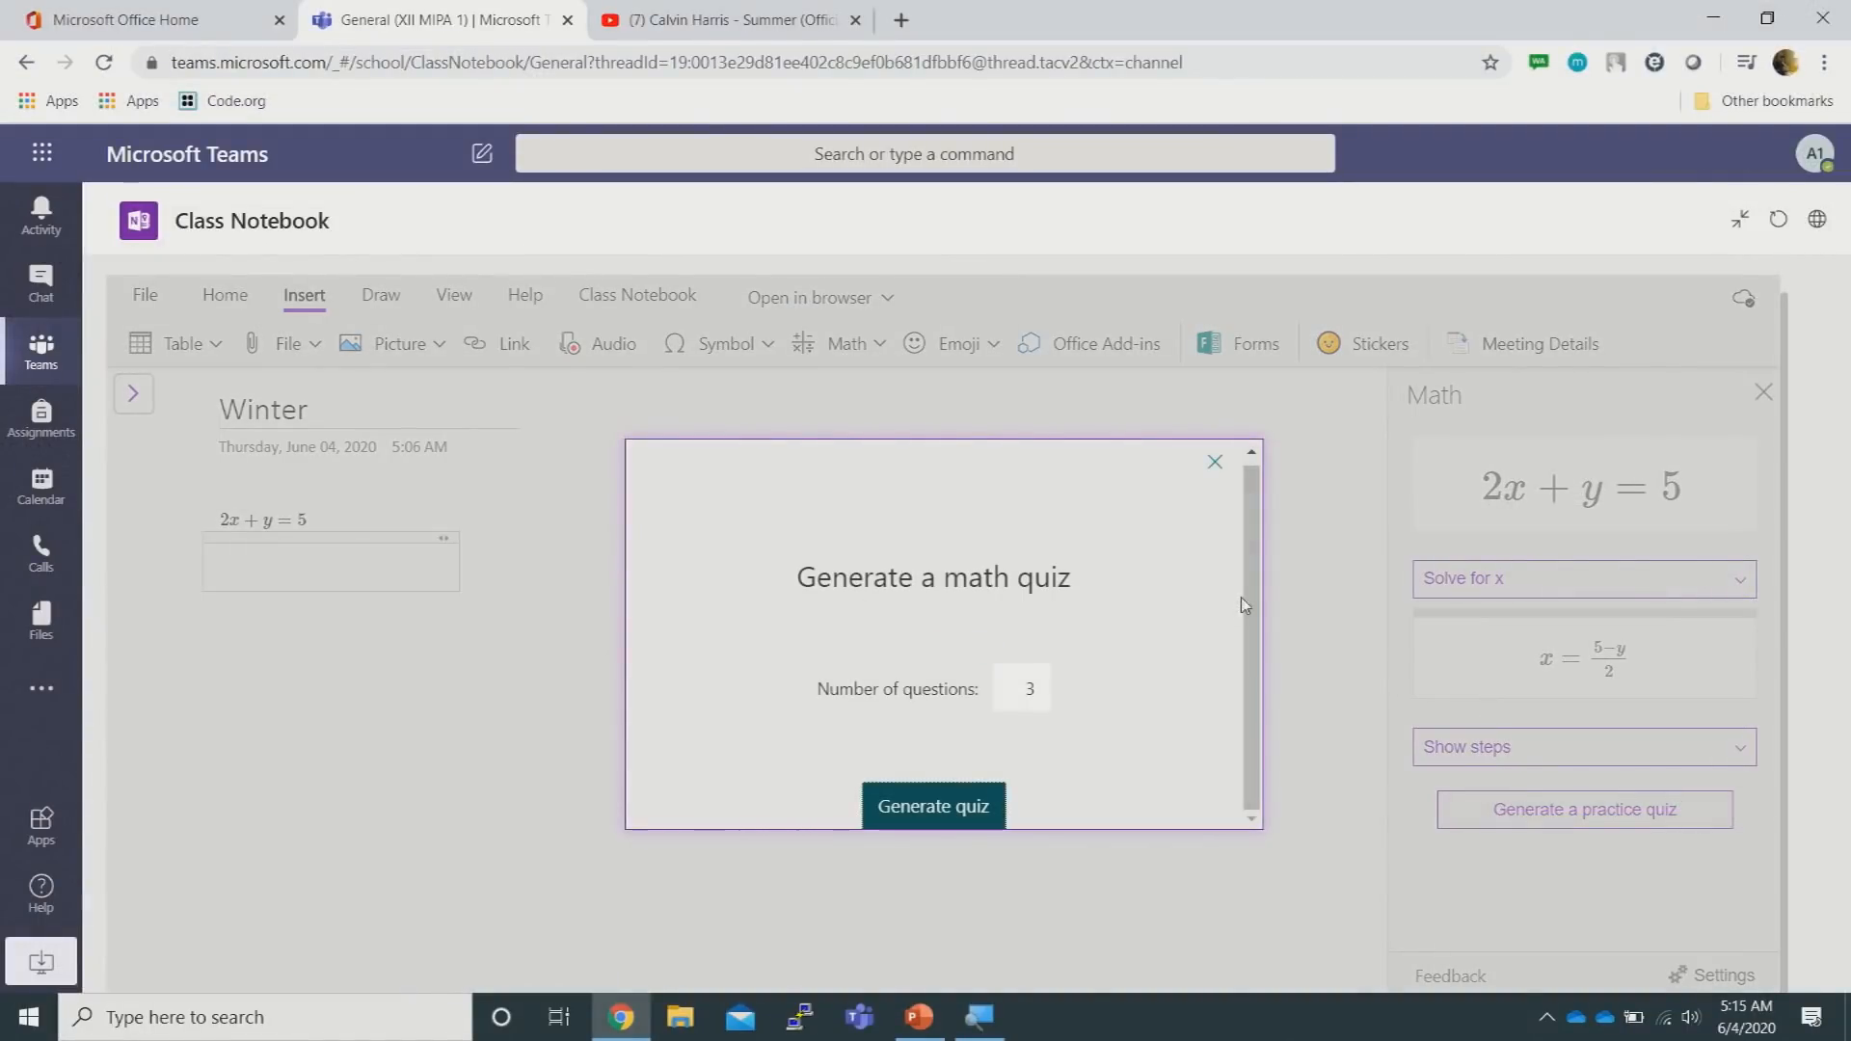
{"action": "mouse_move", "coordinate": [1249, 597]}
{"action": "left_mouse_down"}
{"action": "mouse_move", "coordinate": [1256, 661]}
{"action": "mouse_move", "coordinate": [1266, 565]}
{"action": "left_mouse_up"}
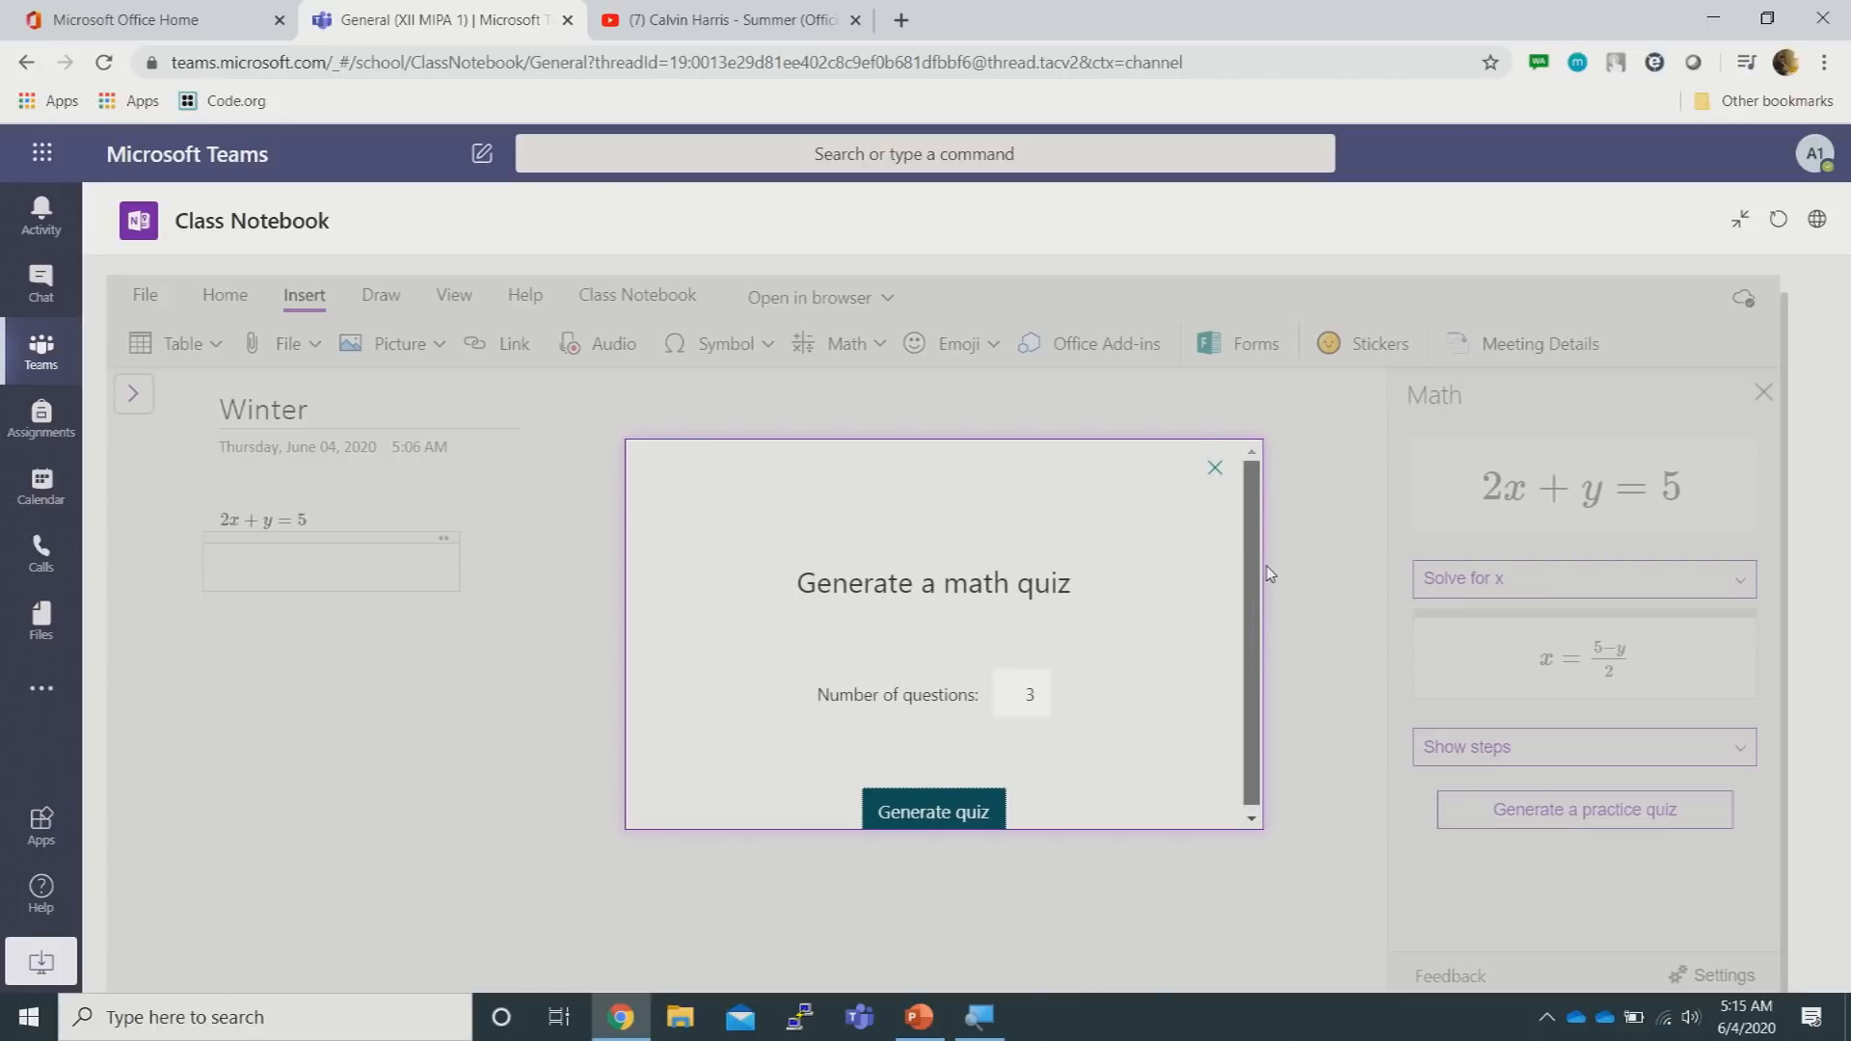
{"action": "left_click", "coordinate": [928, 827]}
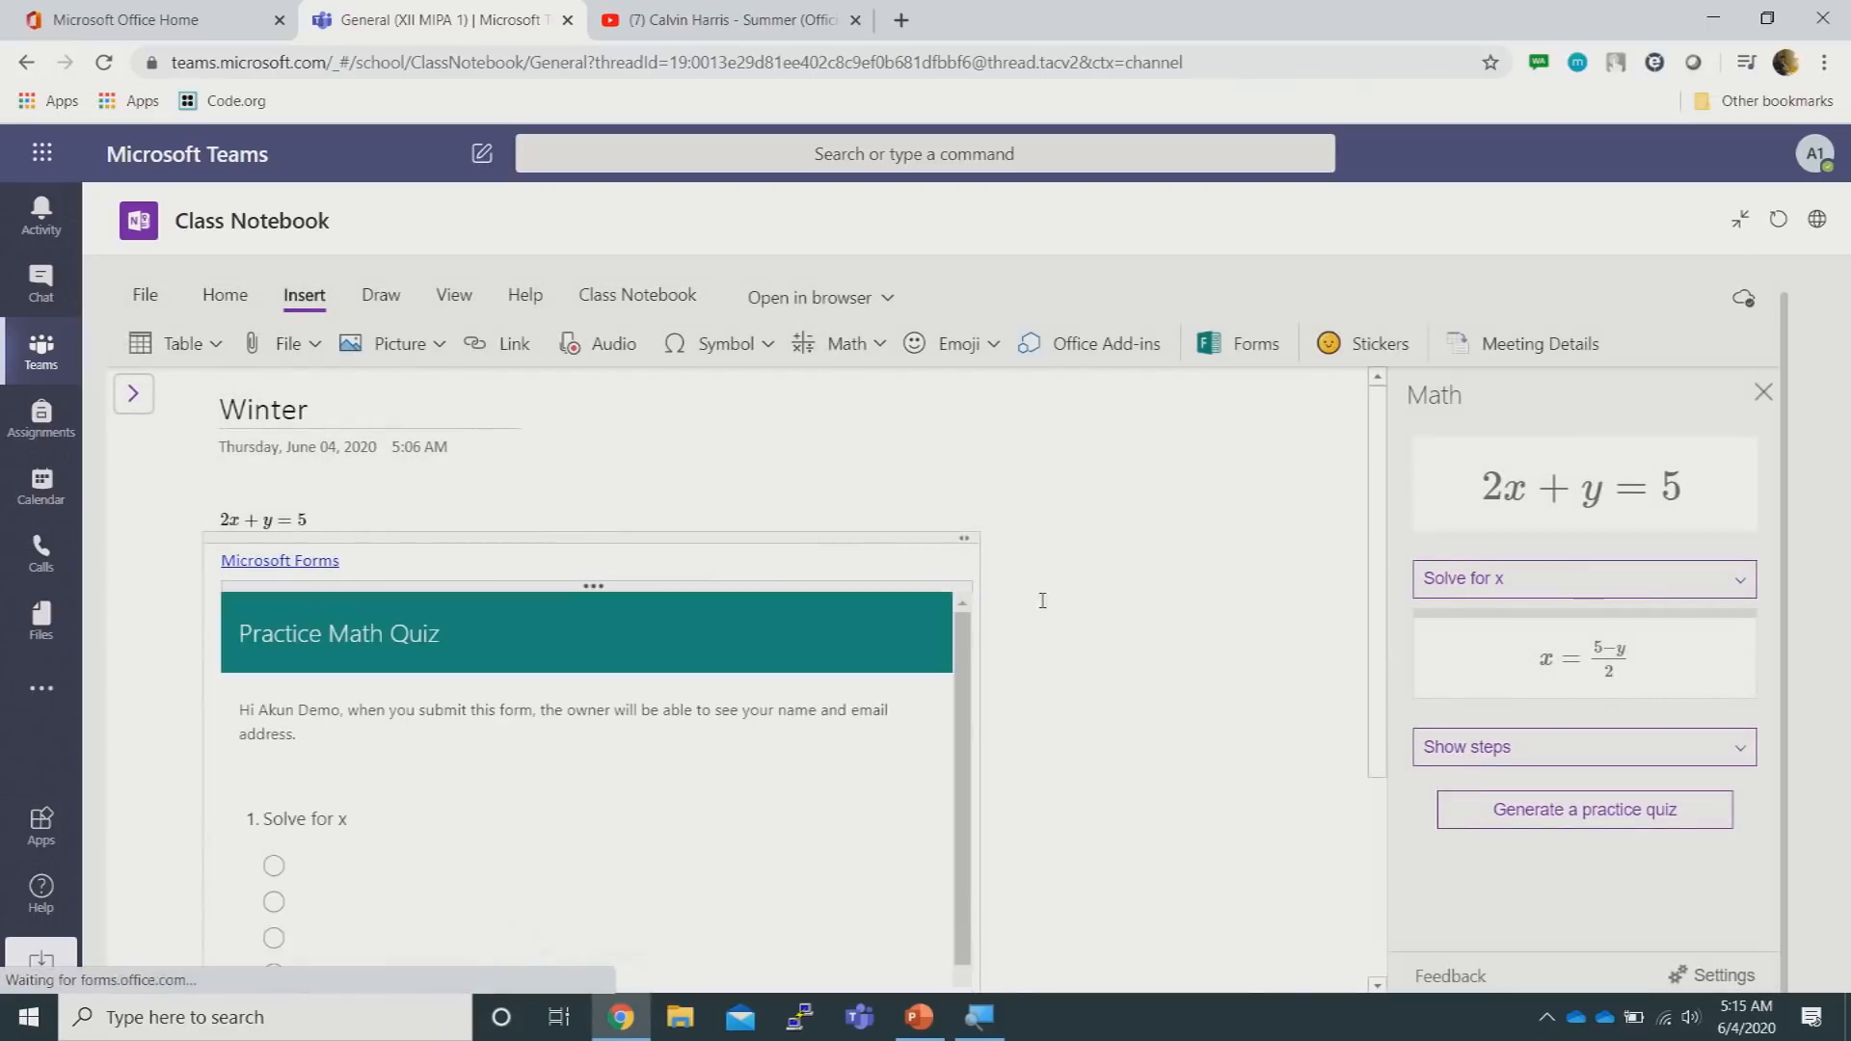
Look through the embedded Practice Math Quiz, examining the three solve-for-x questions and their answer options
{"action": "scroll", "coordinate": [1036, 598], "scroll_direction": "down", "scroll_amount": 5}
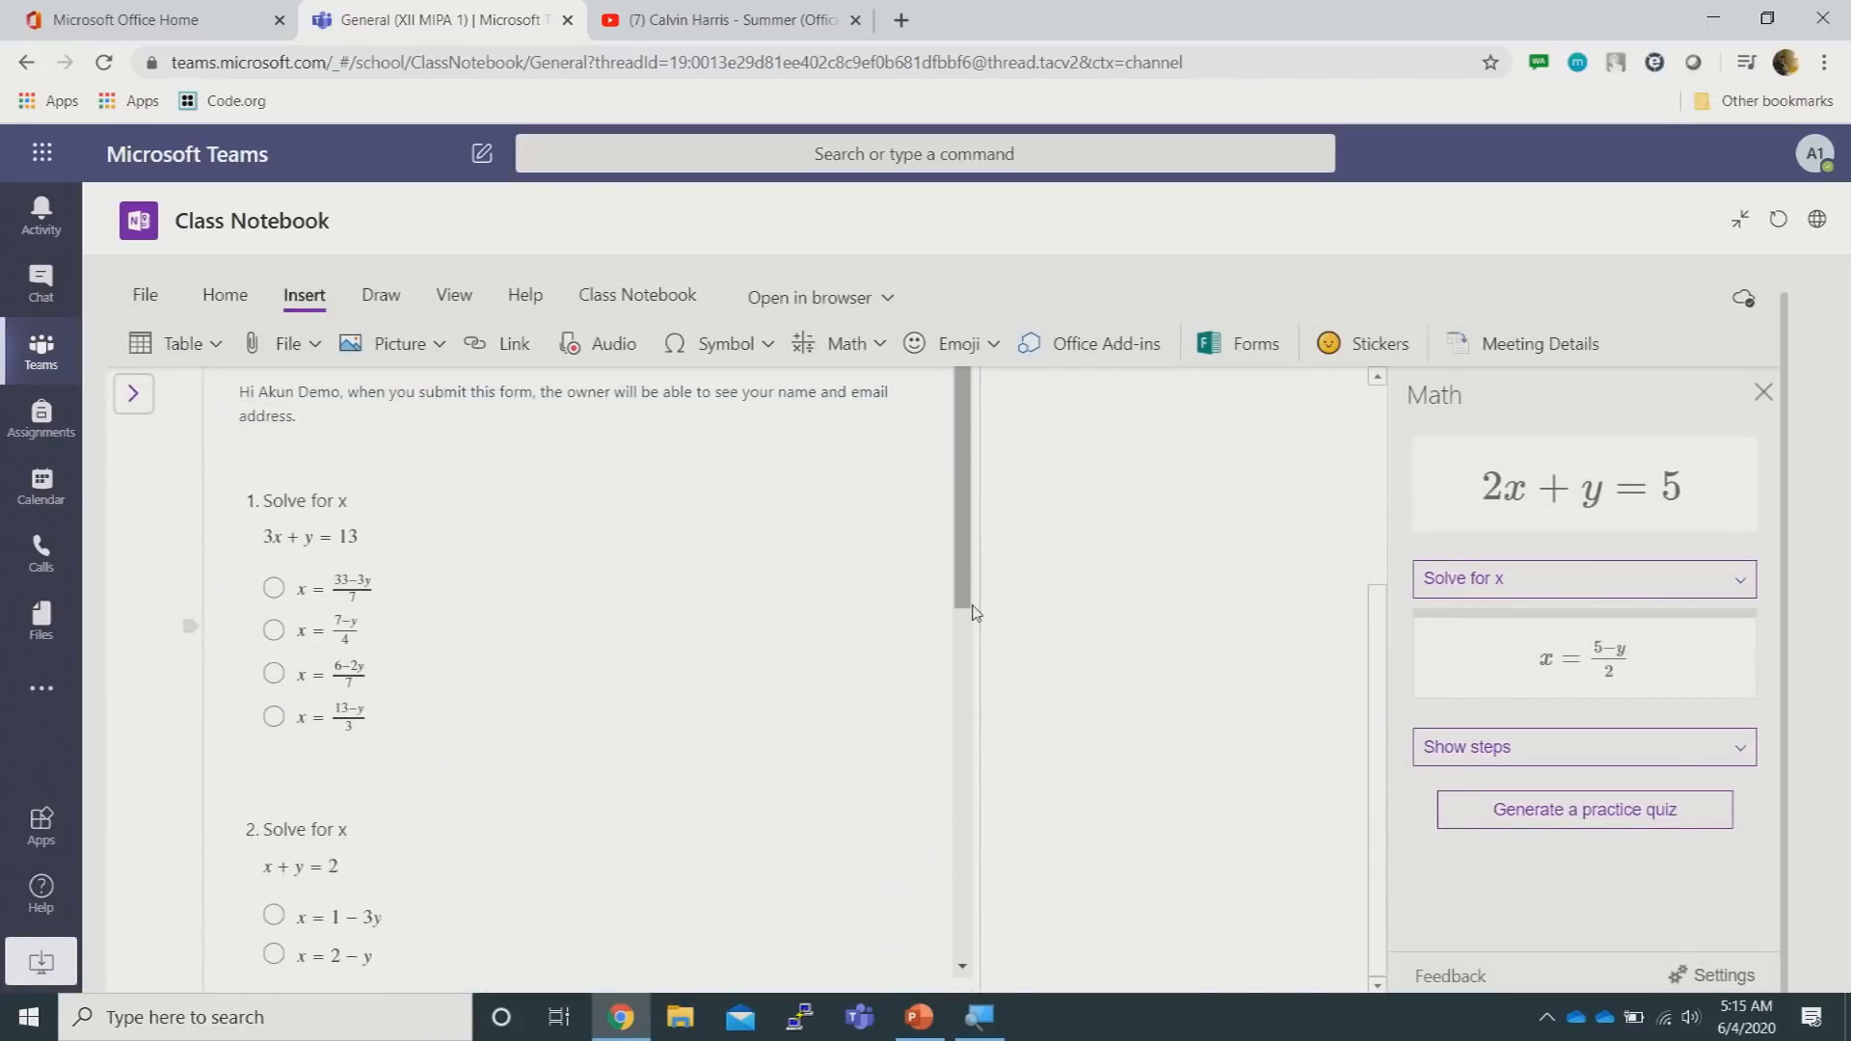
{"action": "scroll", "coordinate": [961, 564], "scroll_direction": "down", "scroll_amount": 1}
{"action": "scroll", "coordinate": [964, 561], "scroll_direction": "up", "scroll_amount": 1}
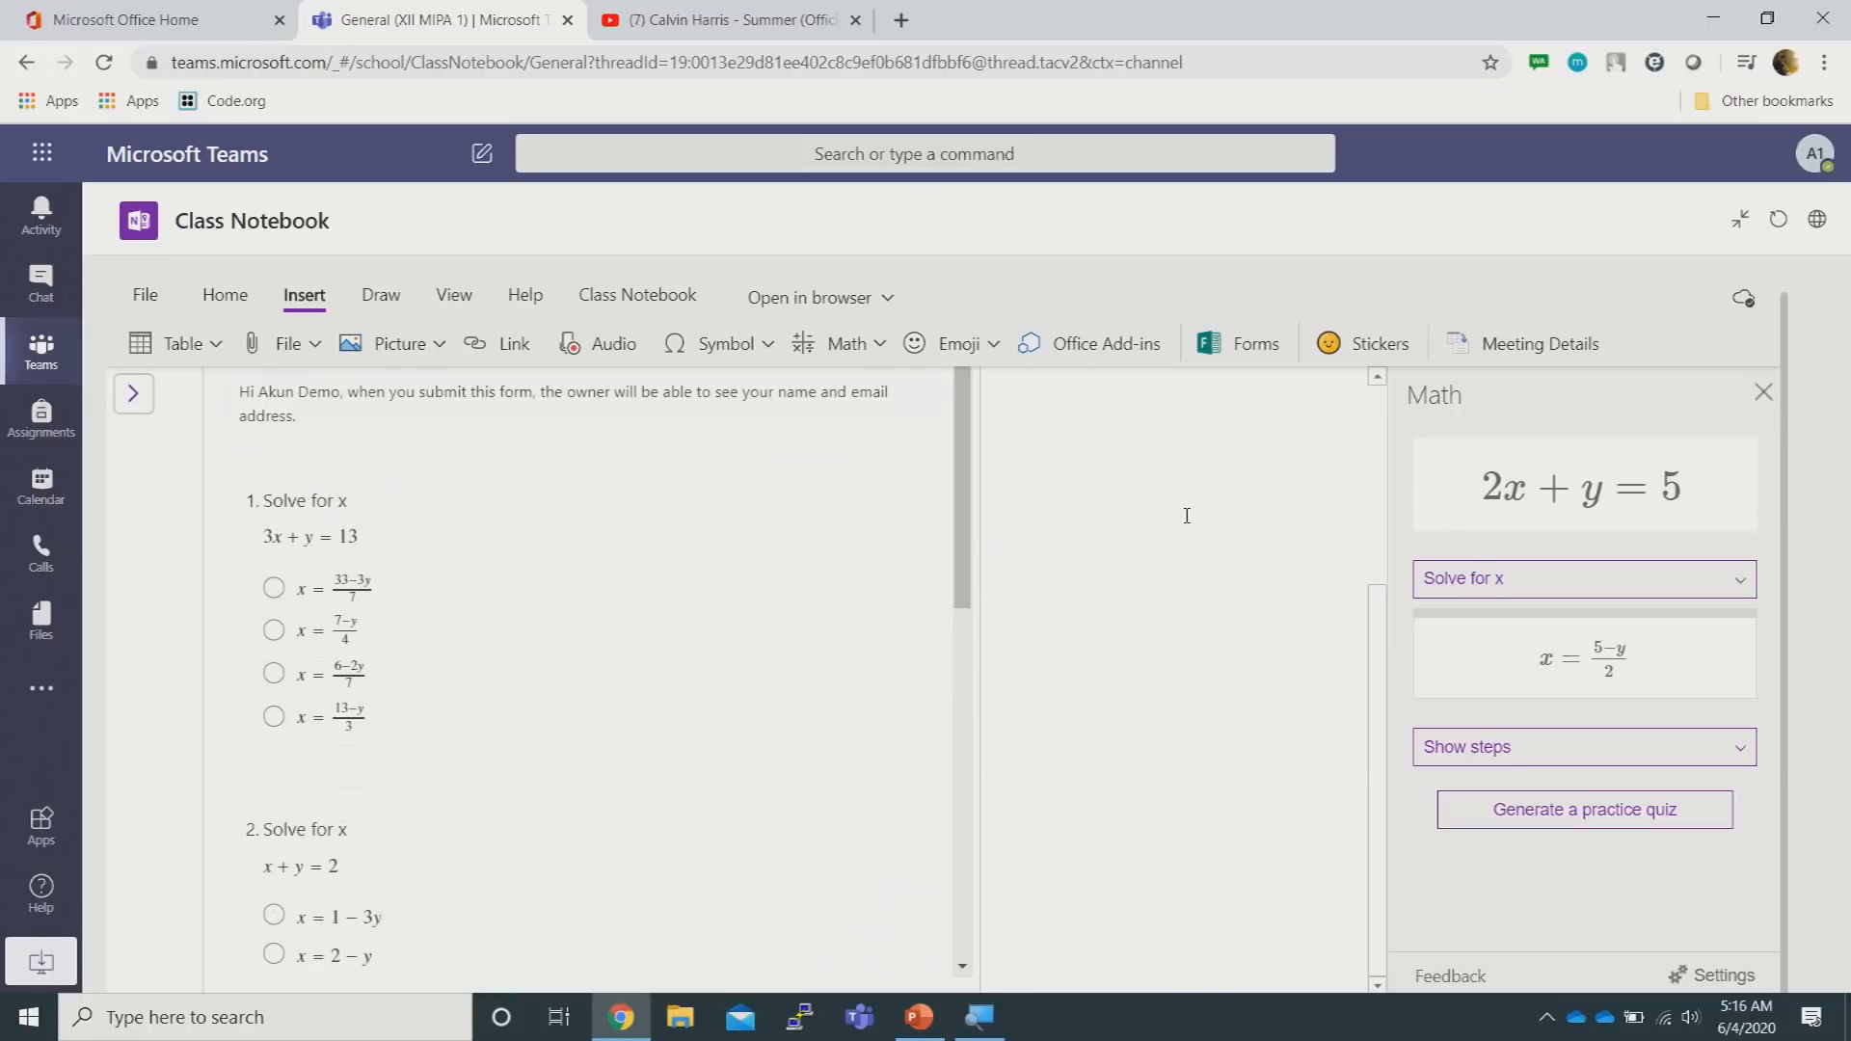
{"action": "scroll", "coordinate": [1186, 516], "scroll_direction": "up", "scroll_amount": 3}
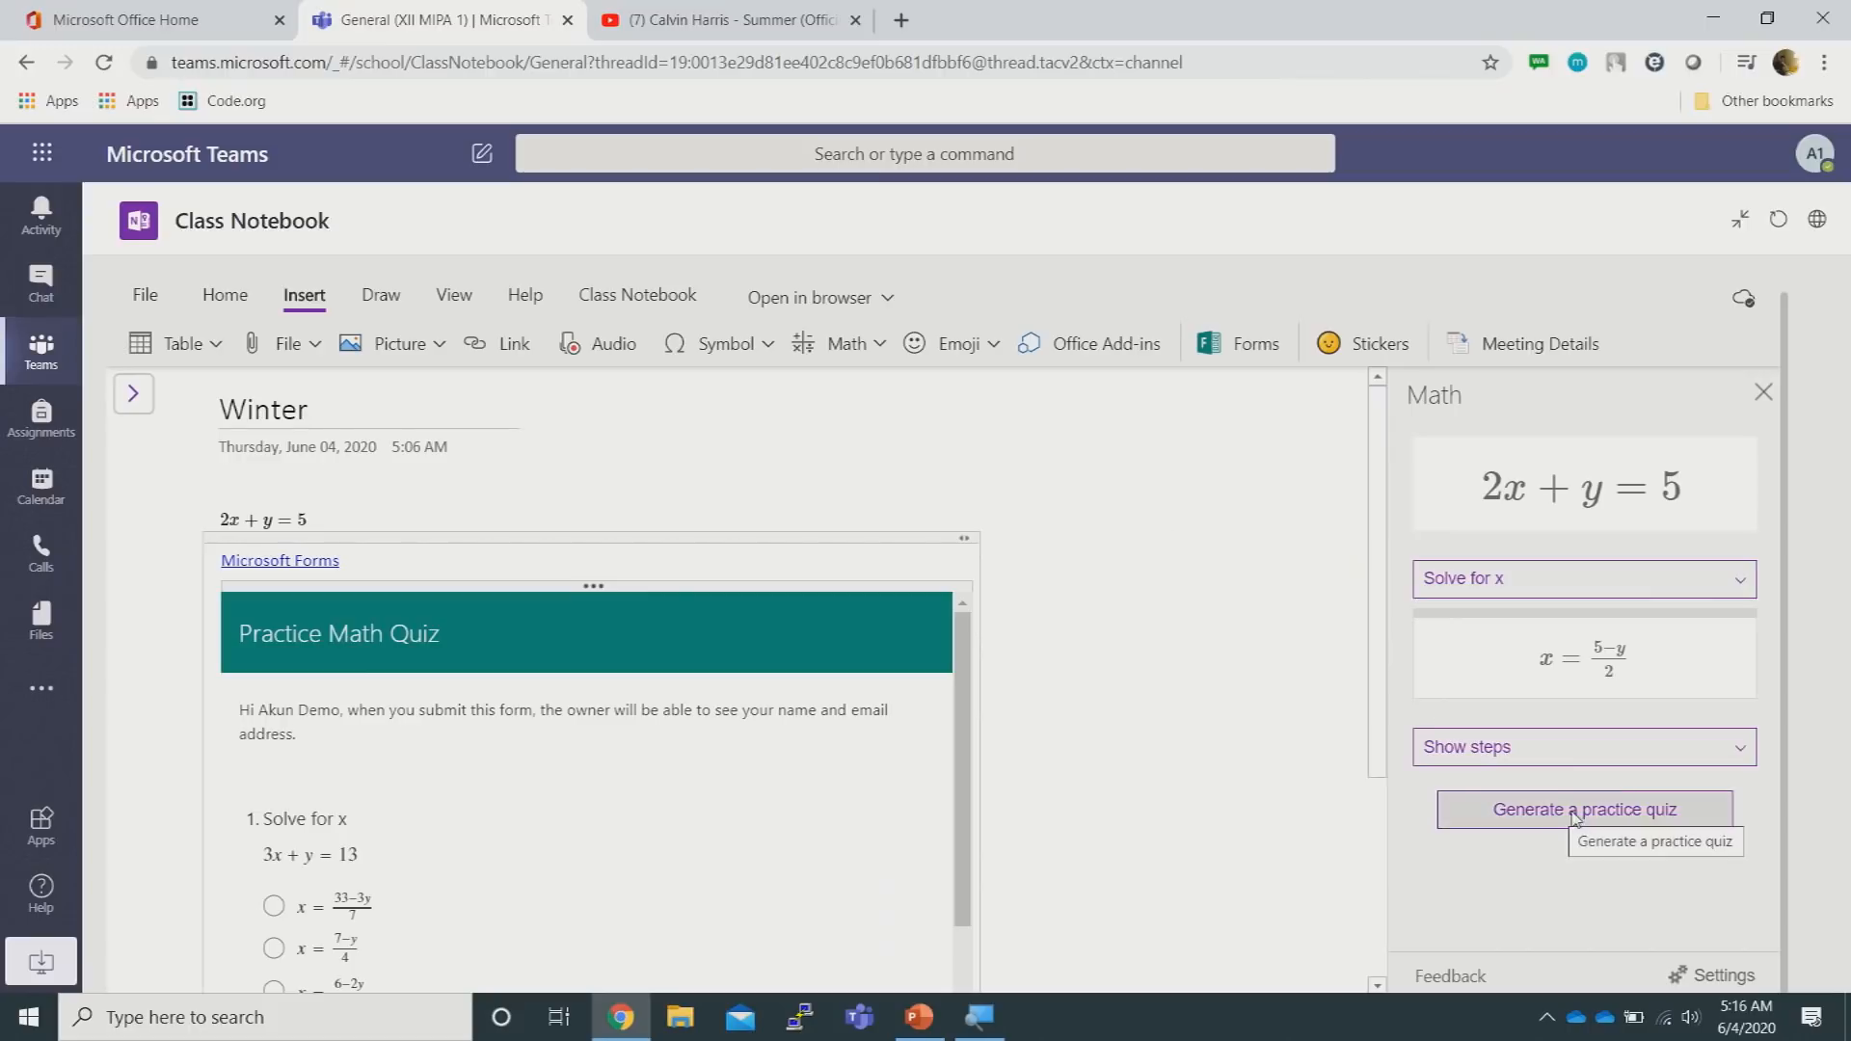
{"action": "scroll", "coordinate": [1153, 607], "scroll_direction": "down", "scroll_amount": 1}
{"action": "scroll", "coordinate": [1154, 606], "scroll_direction": "down", "scroll_amount": 3}
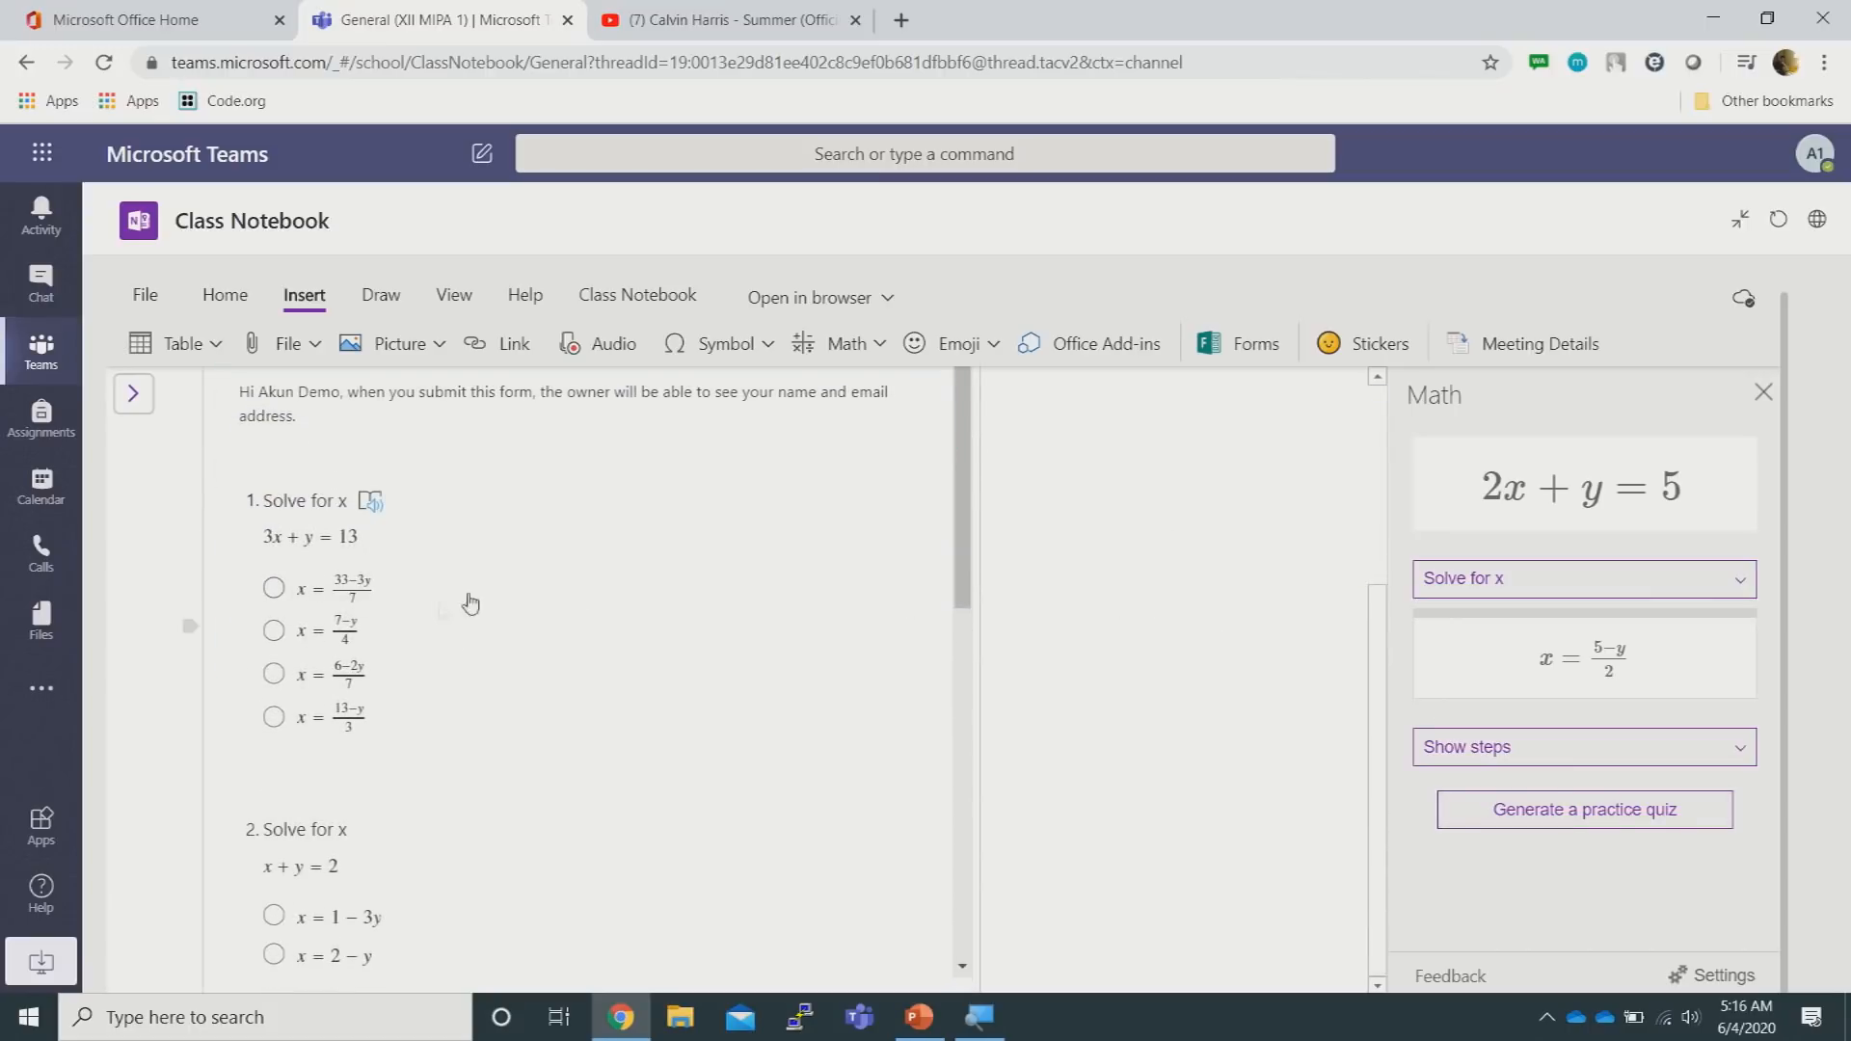
{"action": "scroll", "coordinate": [472, 655], "scroll_direction": "down", "scroll_amount": 3}
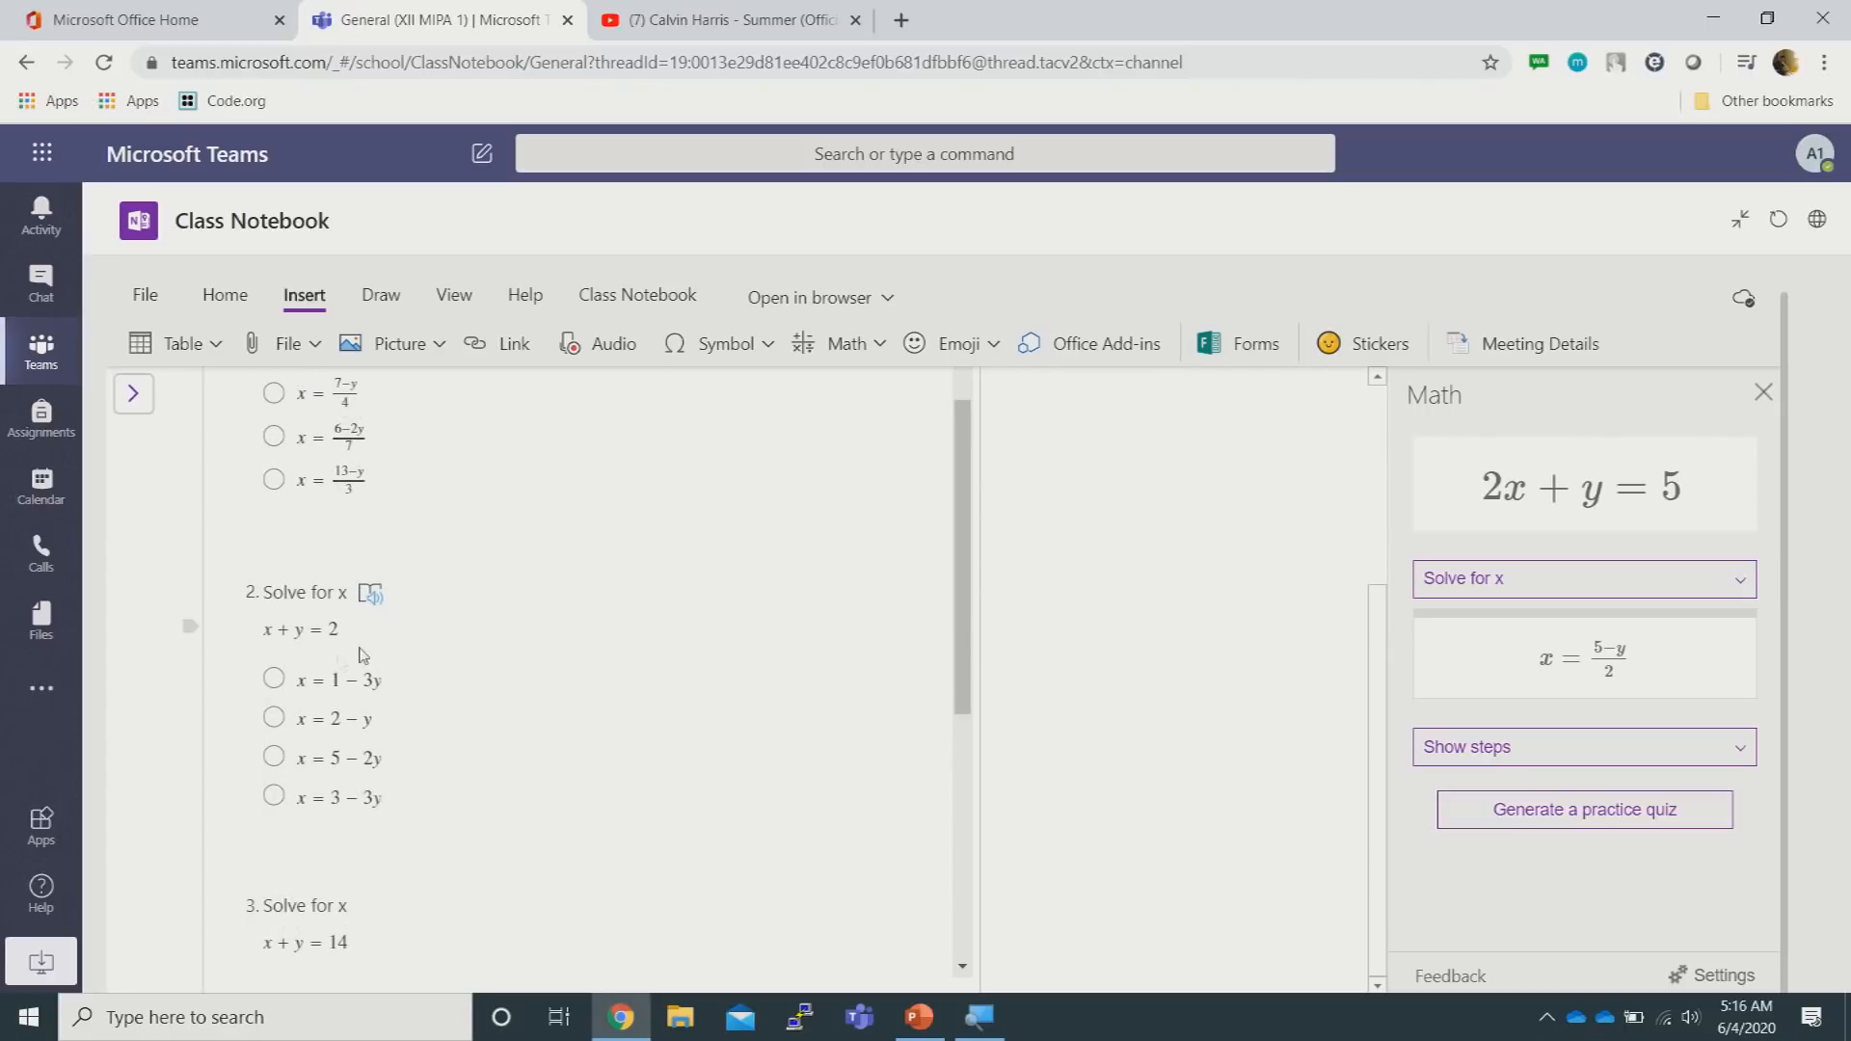
{"action": "scroll", "coordinate": [511, 684], "scroll_direction": "down", "scroll_amount": 2}
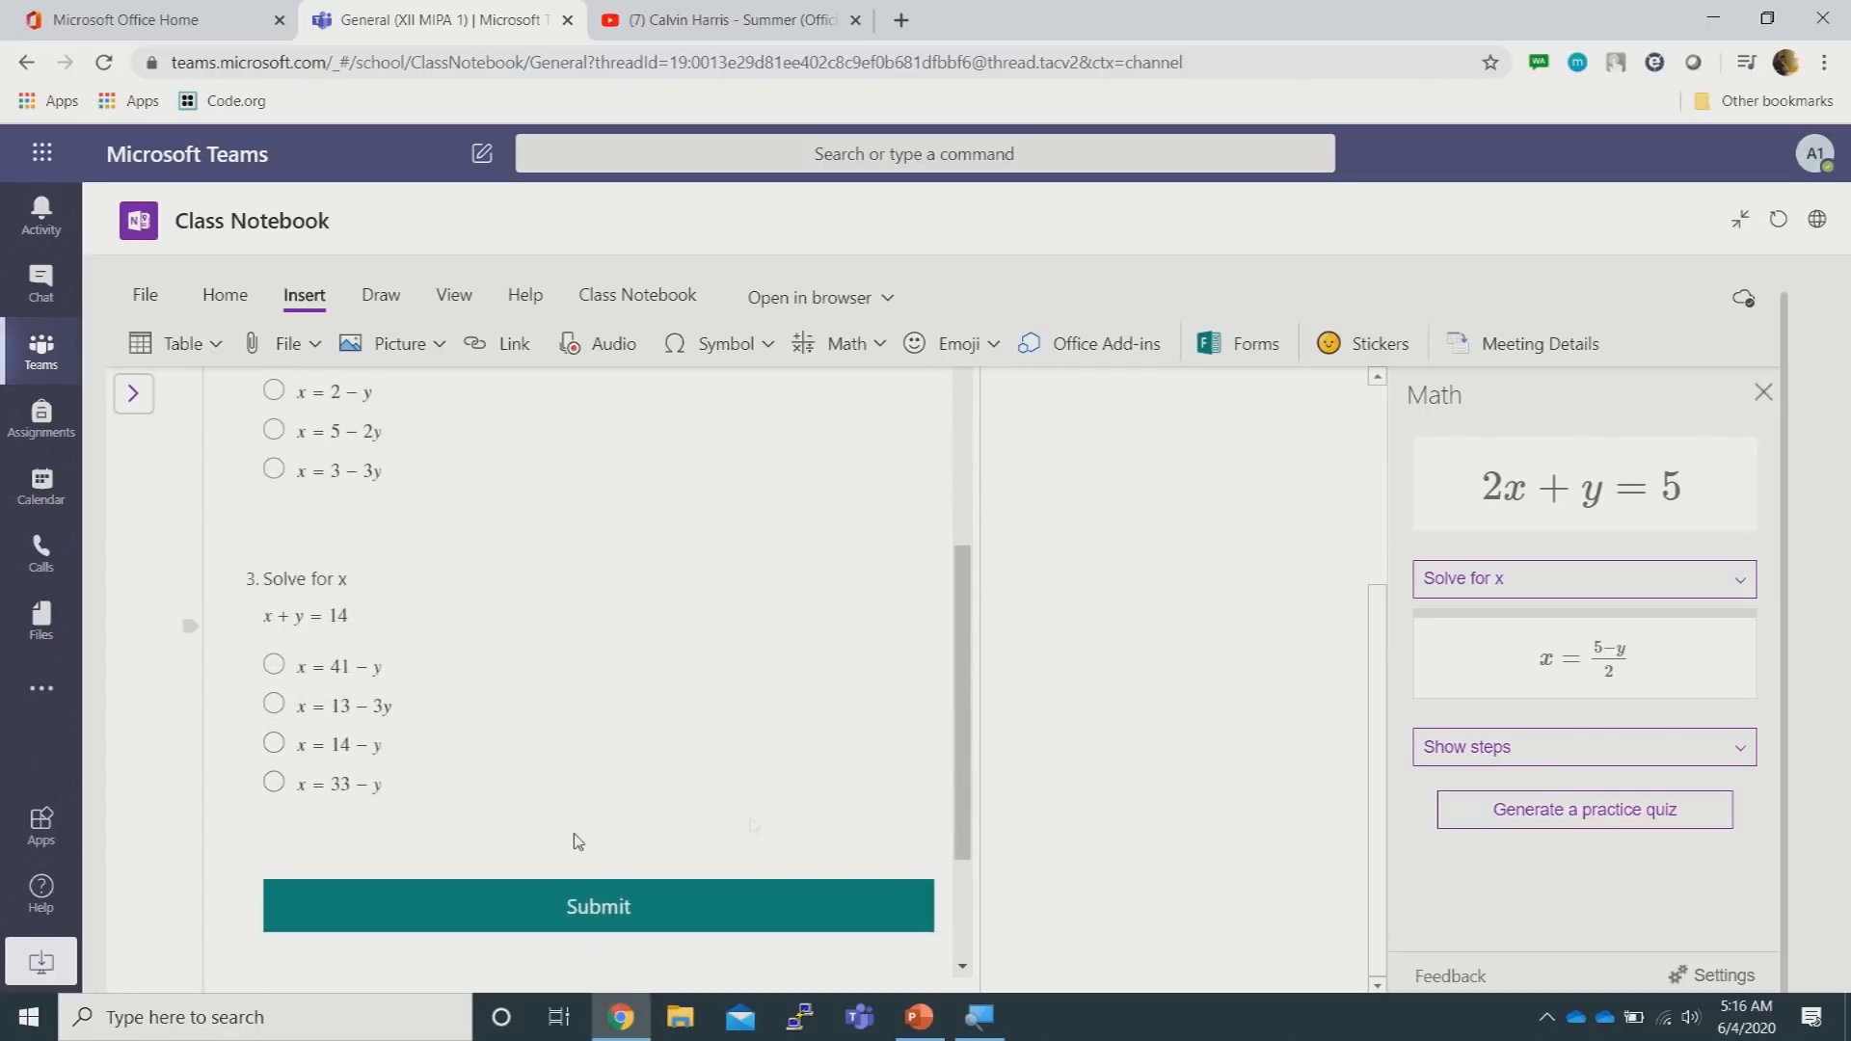
{"action": "scroll", "coordinate": [578, 839], "scroll_direction": "up", "scroll_amount": 5}
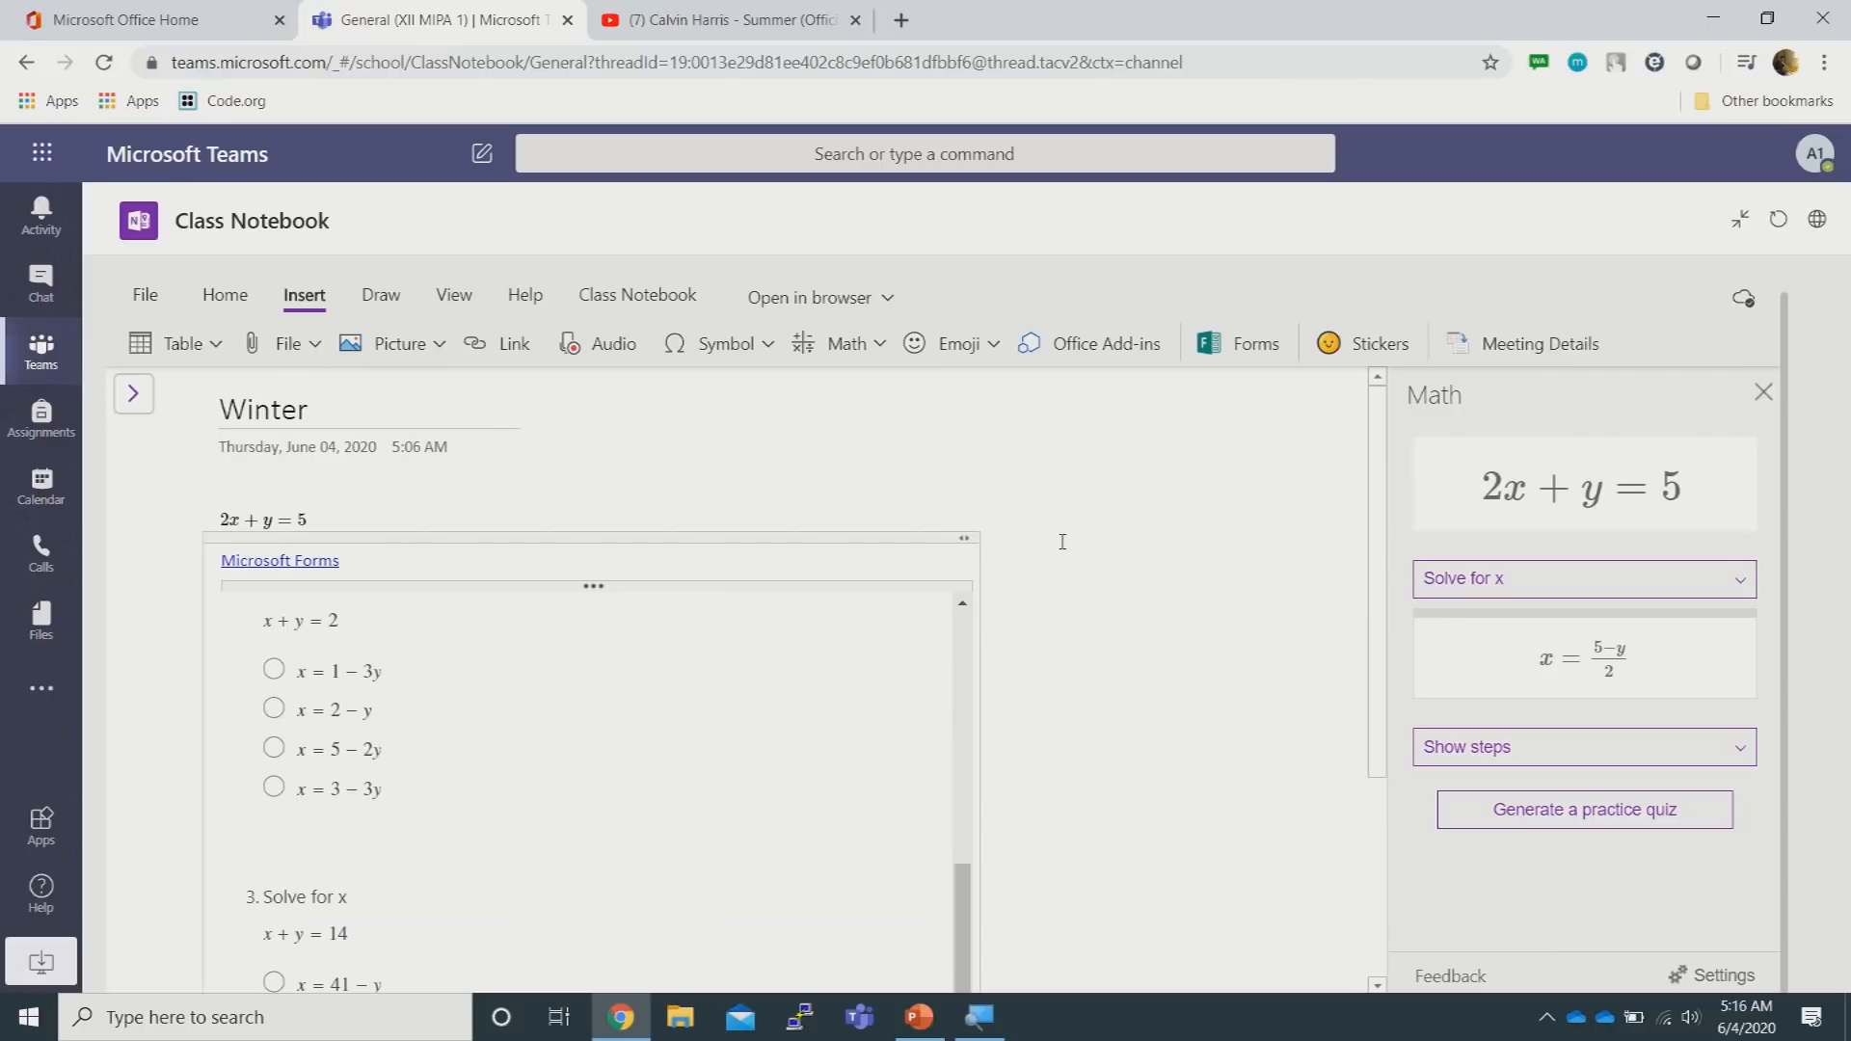